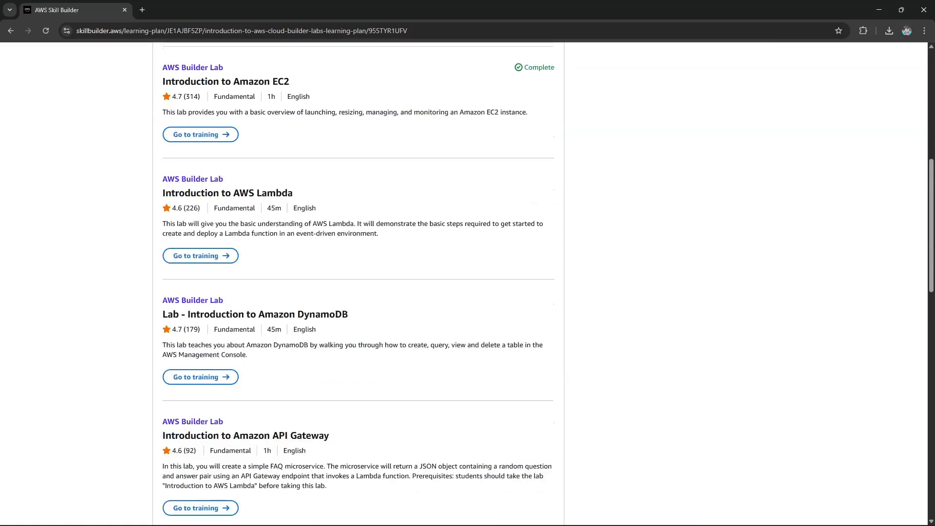
Open the Introduction to AWS Lambda training from the learning plan and sign in to the lab with AWS Builder ID.
{"action": "scroll", "coordinate": [358, 282], "scroll_direction": "down", "scroll_amount": 9}
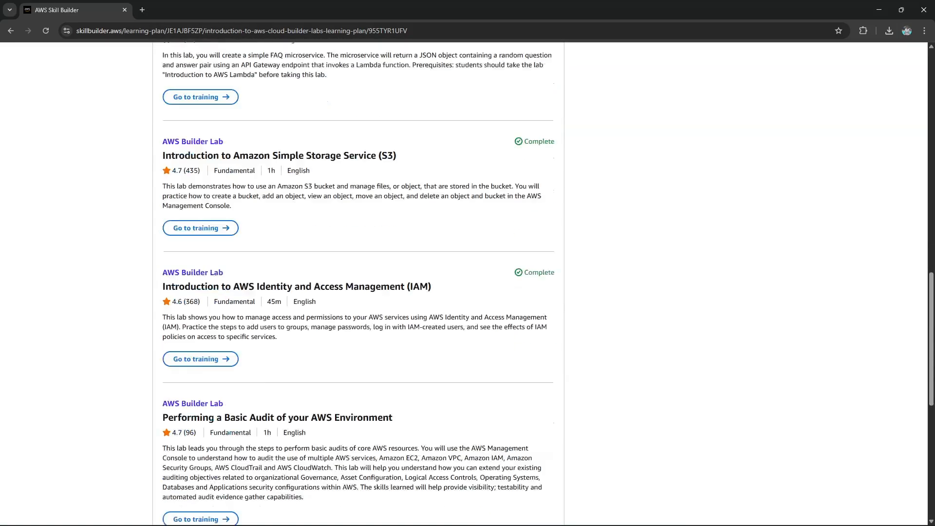
{"action": "scroll", "coordinate": [358, 283], "scroll_direction": "down", "scroll_amount": 1}
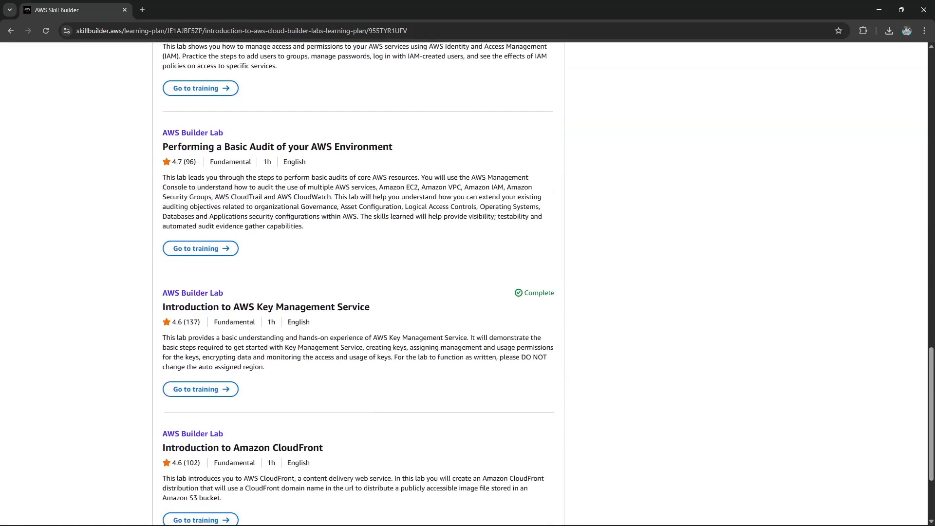
{"action": "scroll", "coordinate": [358, 282], "scroll_direction": "up", "scroll_amount": 19}
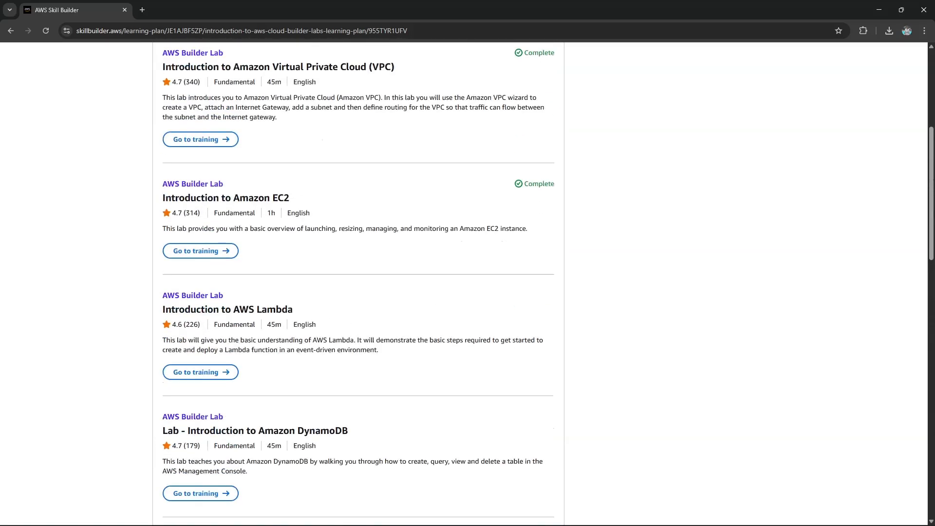
{"action": "left_click", "coordinate": [200, 372]}
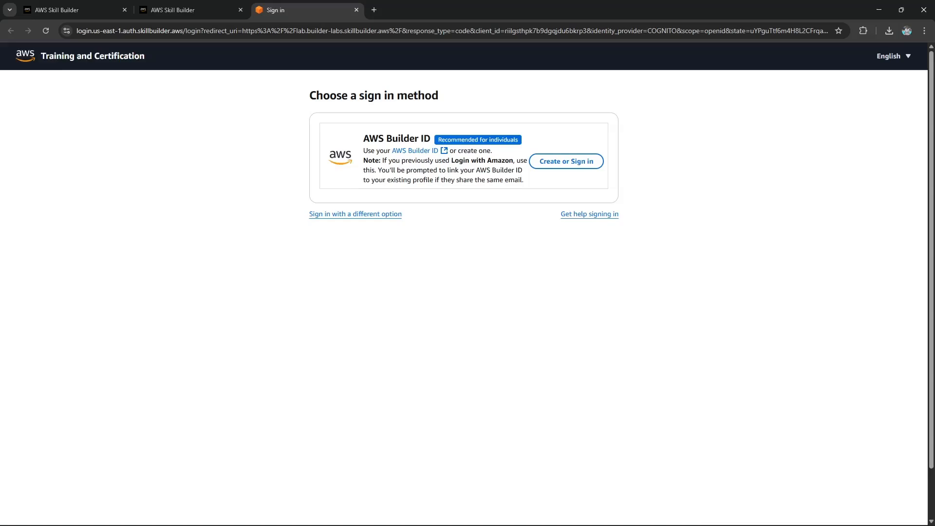
{"action": "left_click", "coordinate": [566, 161]}
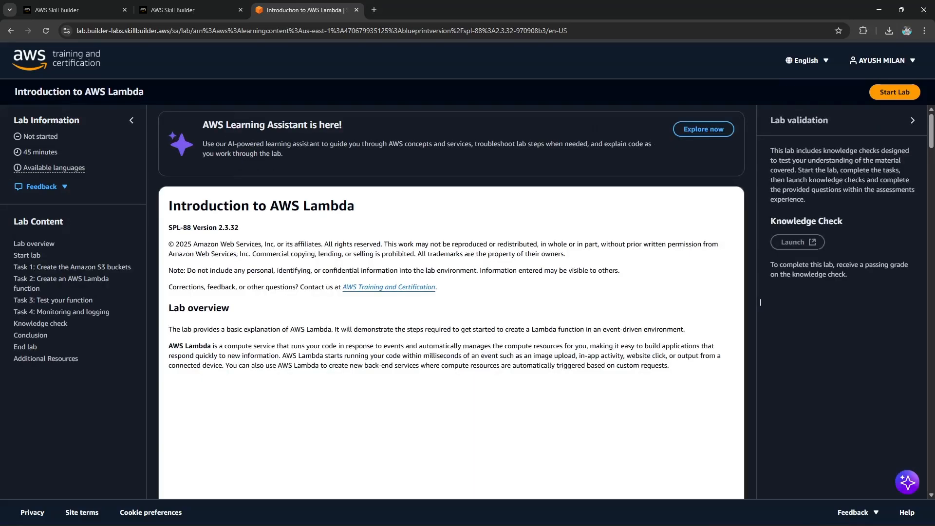
Skim the Introduction to AWS Lambda guide, then start the lab and accept the AWS Learner Terms and Conditions.
{"action": "scroll", "coordinate": [760, 302], "scroll_direction": "down", "scroll_amount": 15}
{"action": "scroll", "coordinate": [760, 302], "scroll_direction": "up", "scroll_amount": 12}
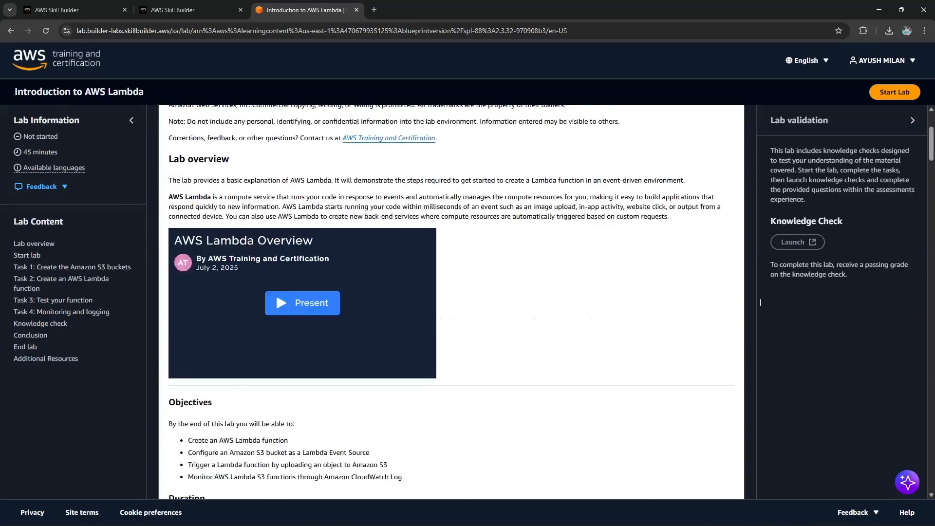
{"action": "scroll", "coordinate": [761, 303], "scroll_direction": "down", "scroll_amount": 10}
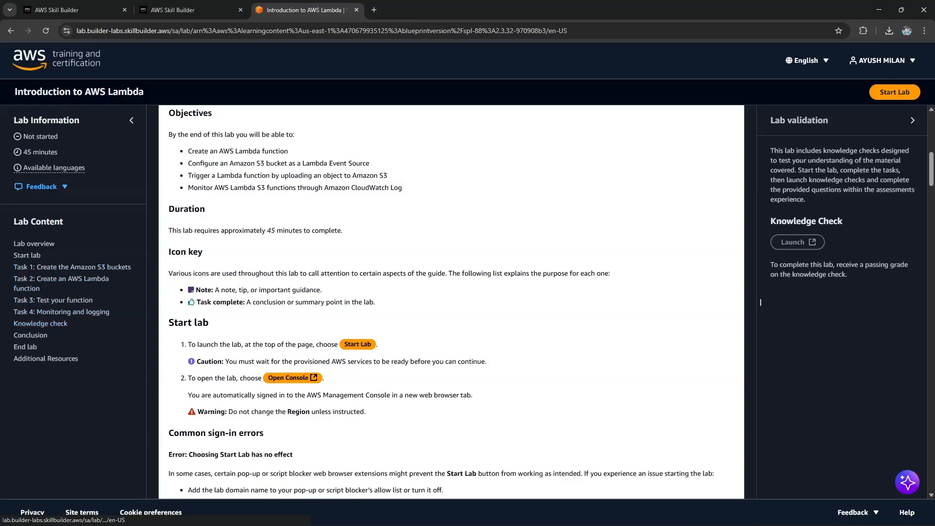
{"action": "left_click", "coordinate": [894, 92]}
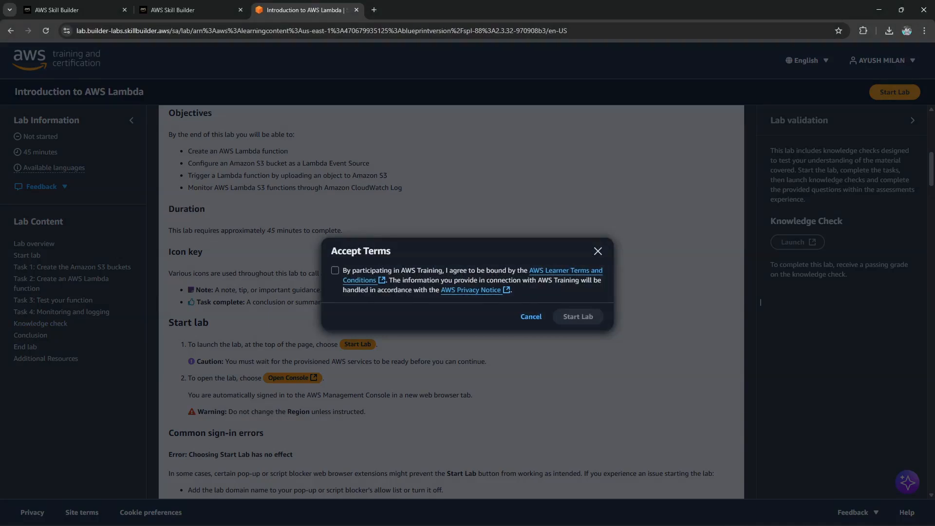
{"action": "left_click", "coordinate": [335, 270]}
{"action": "left_click", "coordinate": [578, 316]}
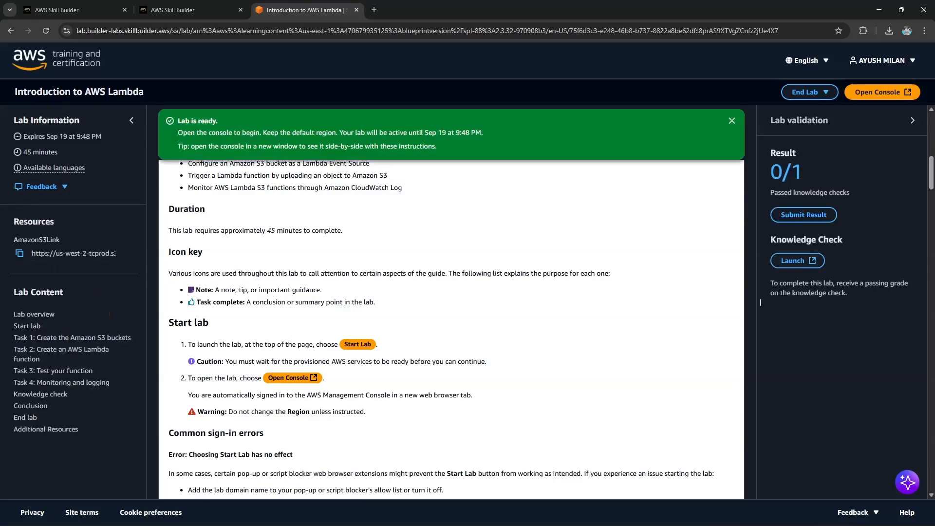
Open the lab's AWS Management Console and check the federated user in the account details.
{"action": "scroll", "coordinate": [450, 312], "scroll_direction": "up", "scroll_amount": 8}
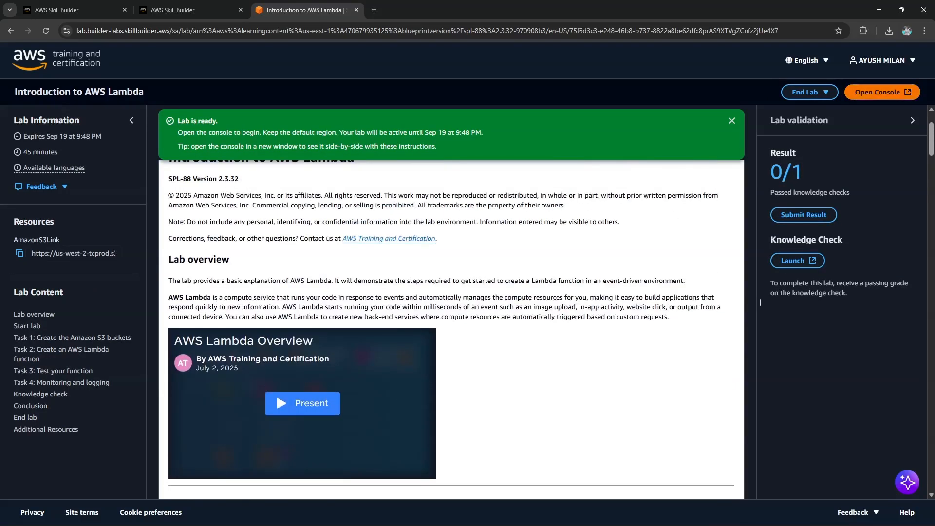
{"action": "left_click", "coordinate": [881, 92]}
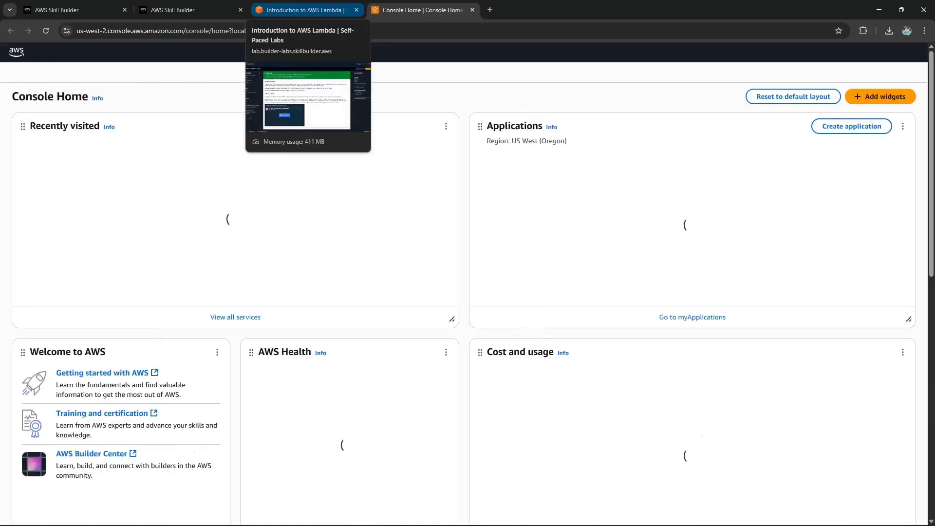
{"action": "left_click", "coordinate": [845, 56]}
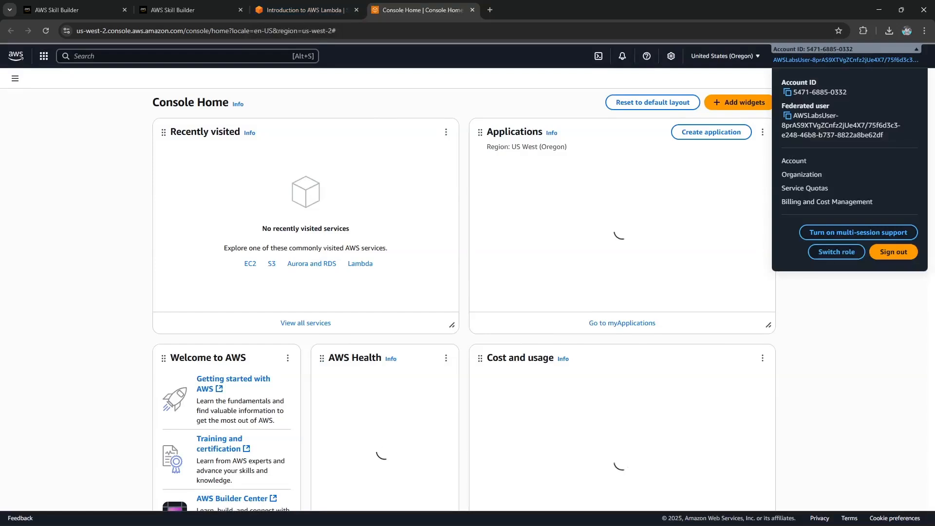
{"action": "left_click_drag", "start_coordinate": [793, 116], "coordinate": [835, 116]}
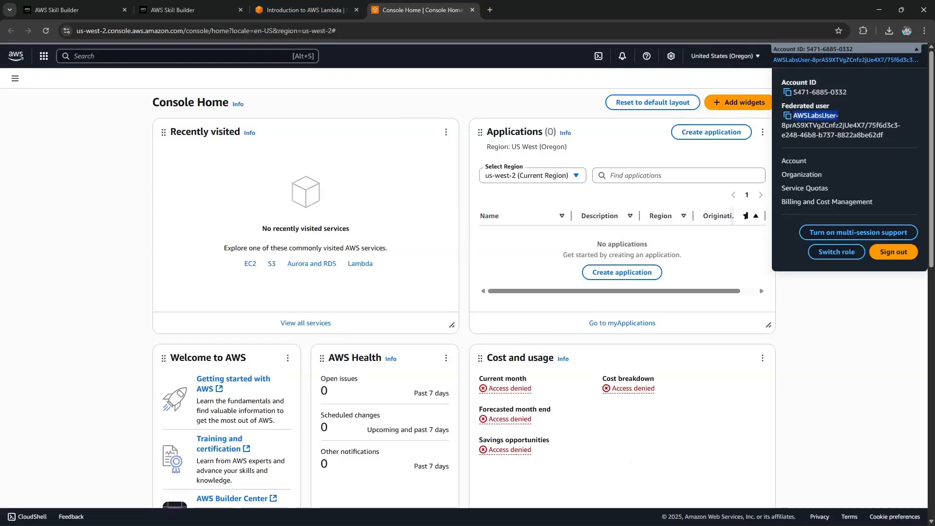
{"action": "left_click", "coordinate": [845, 55]}
Return to the lab guide and read from the objectives to the Lab environment introduction about the image thumbnail application.
{"action": "left_click", "coordinate": [304, 9]}
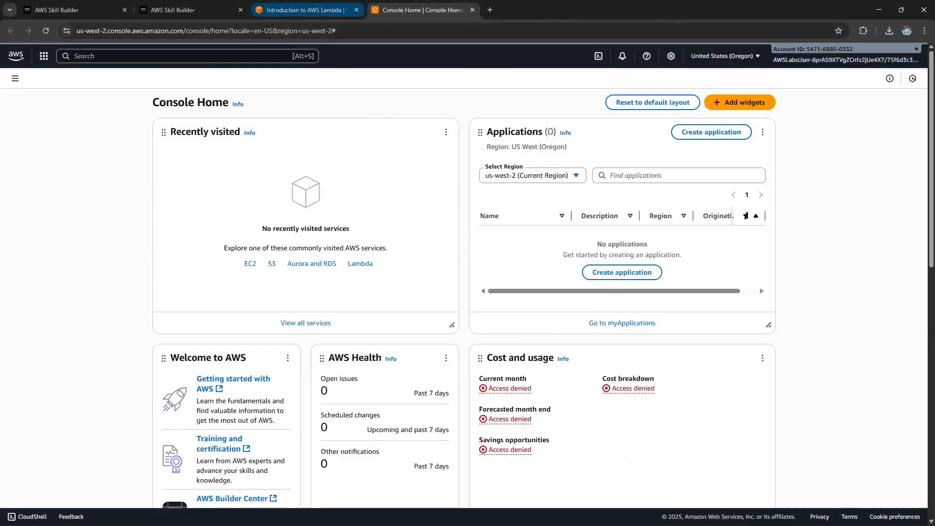
{"action": "scroll", "coordinate": [452, 311], "scroll_direction": "down", "scroll_amount": 1}
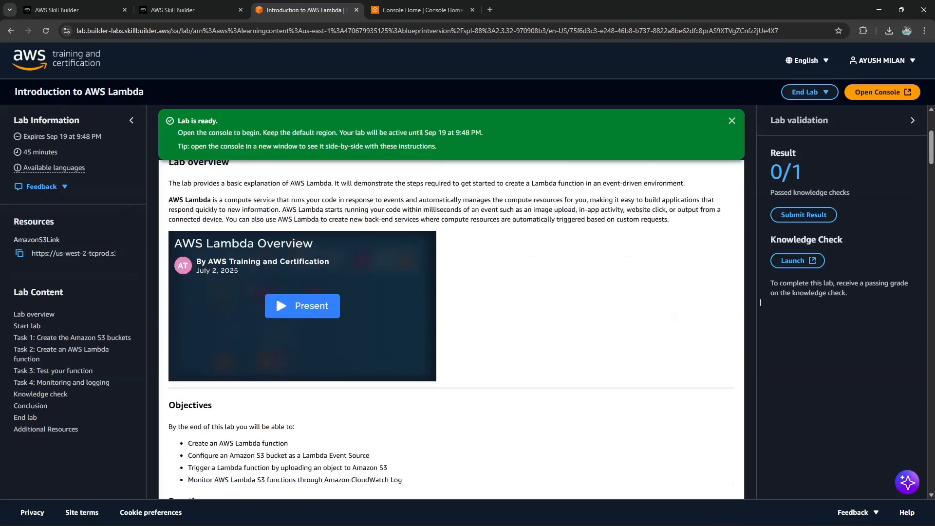
{"action": "scroll", "coordinate": [760, 302], "scroll_direction": "down", "scroll_amount": 6}
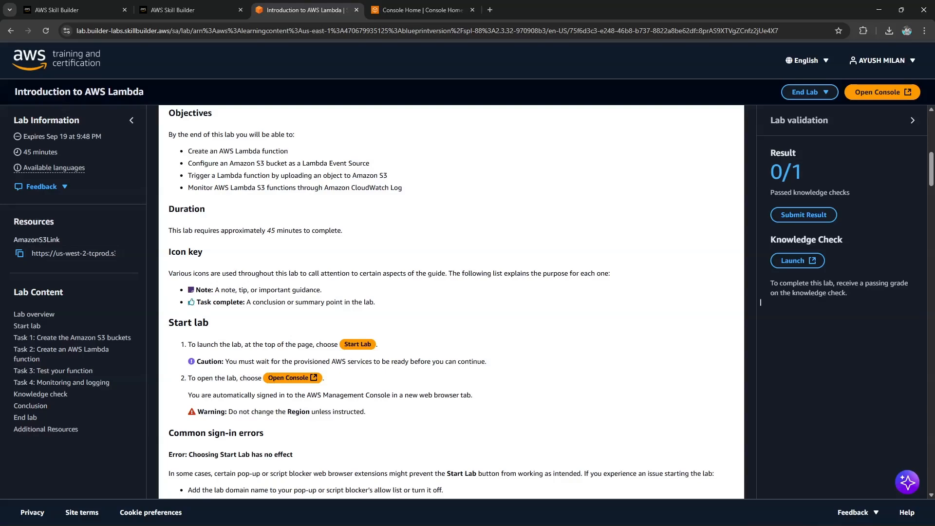
{"action": "scroll", "coordinate": [760, 303], "scroll_direction": "down", "scroll_amount": 6}
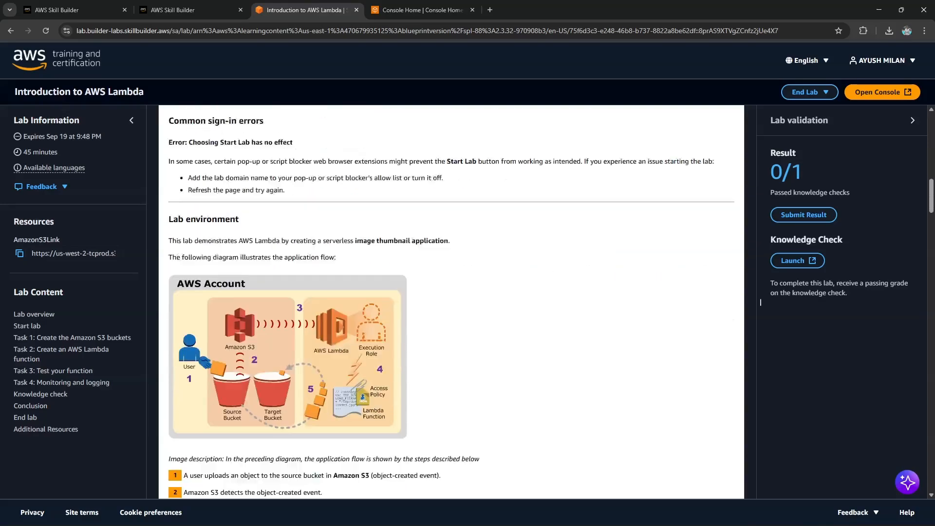
{"action": "scroll", "coordinate": [760, 302], "scroll_direction": "down", "scroll_amount": 1}
{"action": "left_click_drag", "start_coordinate": [179, 213], "coordinate": [337, 229]}
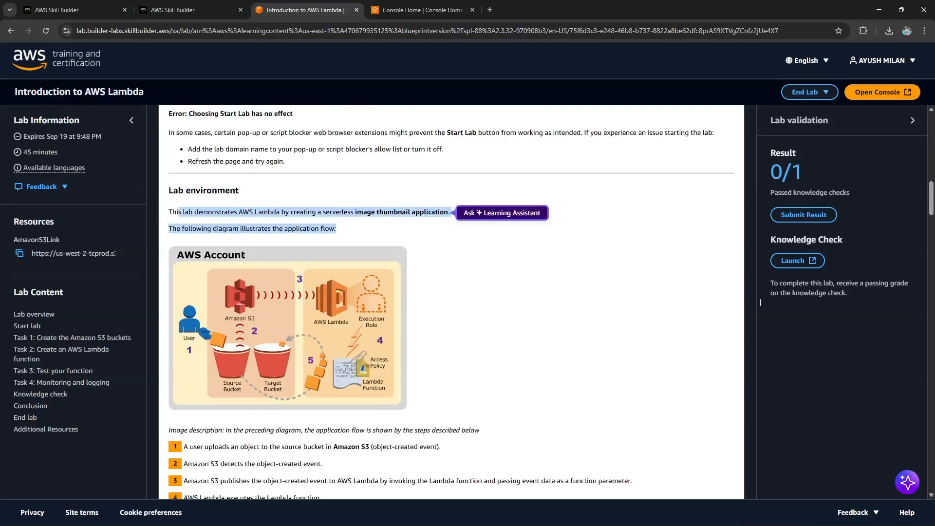
{"action": "left_click", "coordinate": [341, 230]}
{"action": "scroll", "coordinate": [760, 302], "scroll_direction": "down", "scroll_amount": 2}
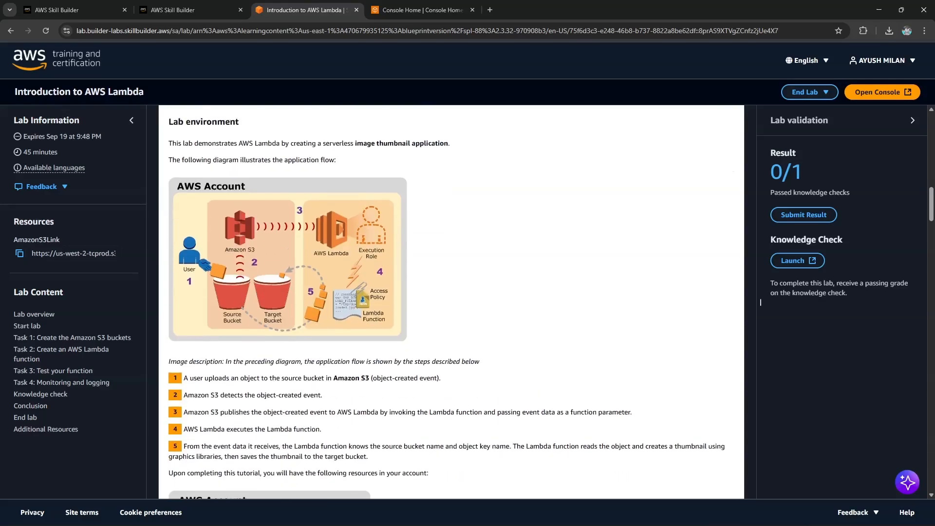
{"action": "scroll", "coordinate": [761, 302], "scroll_direction": "up", "scroll_amount": 1}
{"action": "left_click_drag", "start_coordinate": [194, 163], "coordinate": [444, 163]}
{"action": "left_click", "coordinate": [445, 164]}
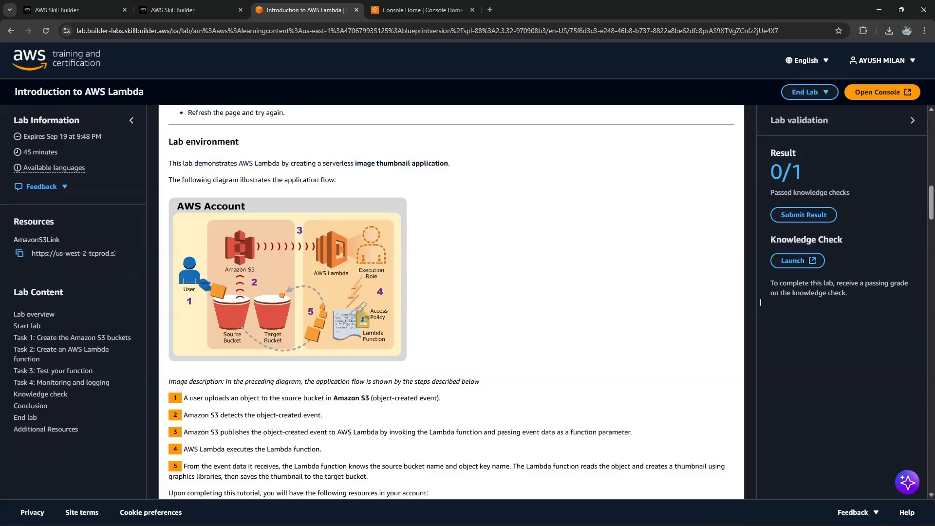
{"action": "left_click_drag", "start_coordinate": [355, 163], "coordinate": [448, 163]}
{"action": "left_click", "coordinate": [448, 163]}
{"action": "left_click_drag", "start_coordinate": [355, 163], "coordinate": [448, 163]}
{"action": "left_click", "coordinate": [448, 163]}
{"action": "left_click_drag", "start_coordinate": [225, 180], "coordinate": [336, 180]}
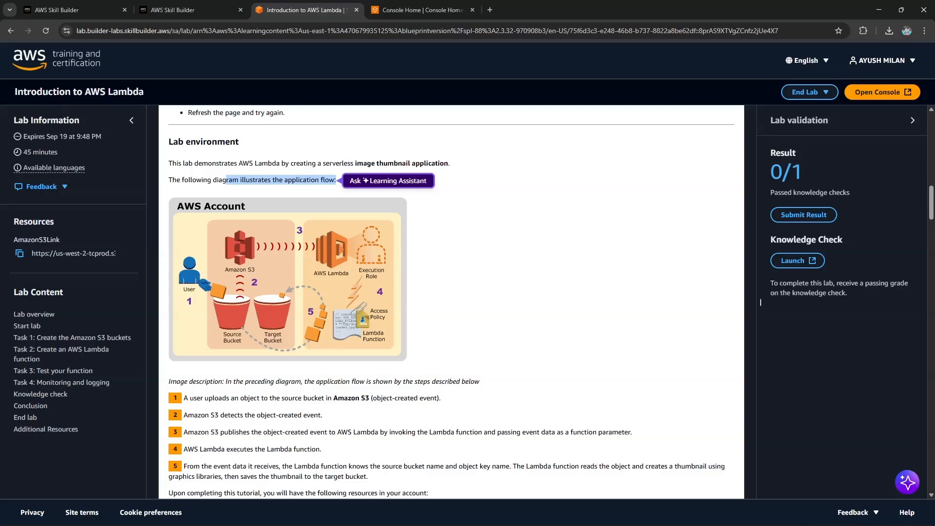
Read the five numbered application flow descriptions under the Lab environment diagram.
{"action": "left_click_drag", "start_coordinate": [203, 398], "coordinate": [427, 398]}
{"action": "left_click", "coordinate": [428, 400]}
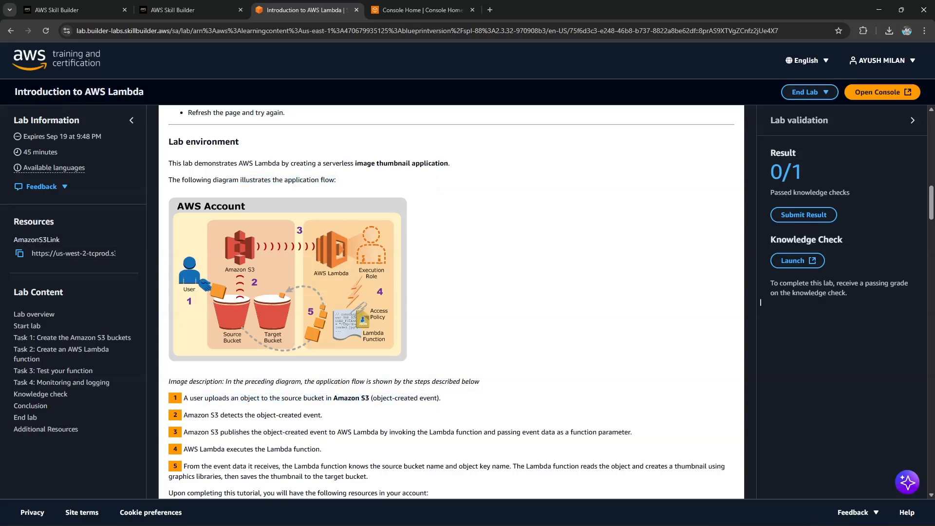
{"action": "left_click_drag", "start_coordinate": [188, 414], "coordinate": [322, 415]}
{"action": "left_click", "coordinate": [760, 301]}
{"action": "left_click_drag", "start_coordinate": [223, 432], "coordinate": [631, 432]}
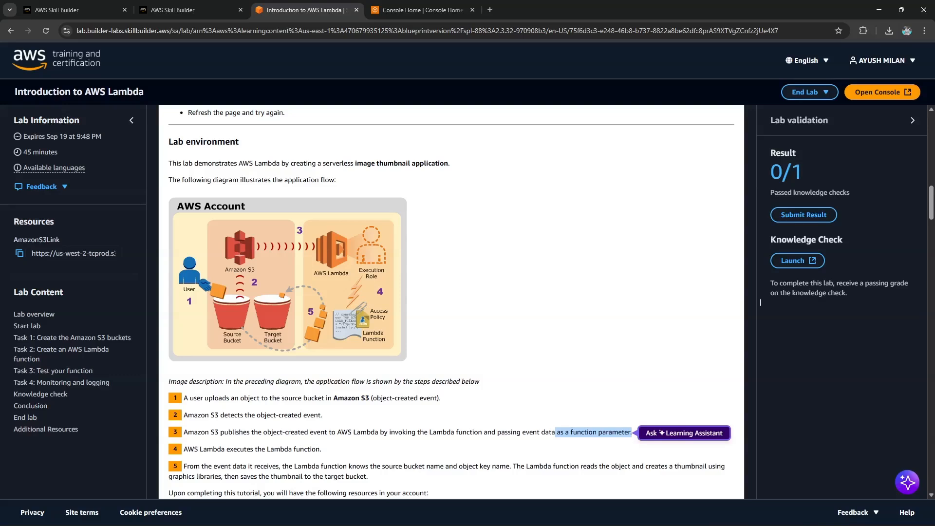
{"action": "left_click_drag", "start_coordinate": [199, 449], "coordinate": [322, 449]}
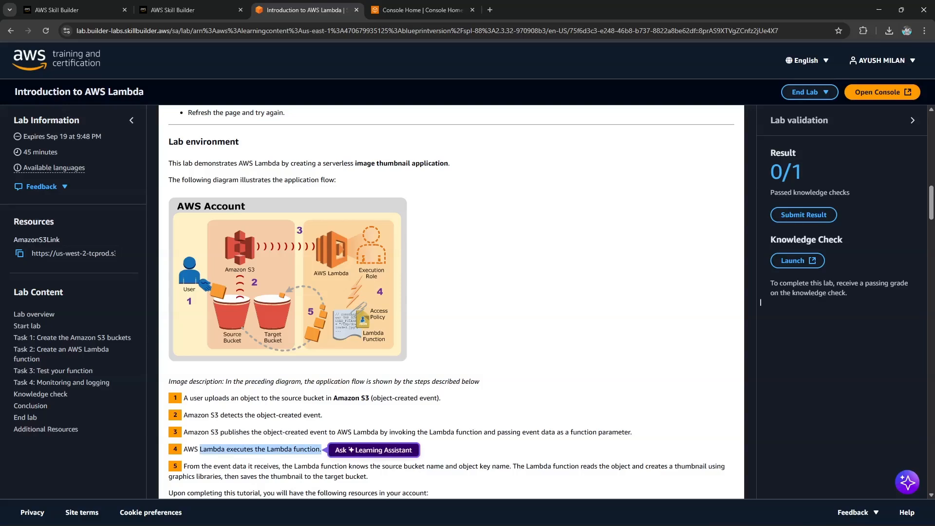
{"action": "left_click_drag", "start_coordinate": [193, 466], "coordinate": [277, 466]}
{"action": "left_click", "coordinate": [273, 467]}
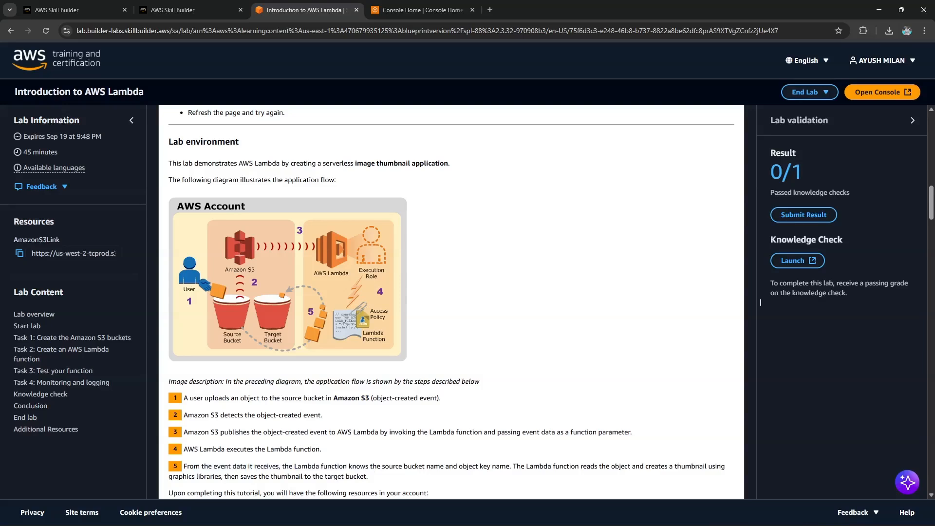
Examine the diagram of resources created by the tutorial and read its image description.
{"action": "scroll", "coordinate": [760, 302], "scroll_direction": "down", "scroll_amount": 1}
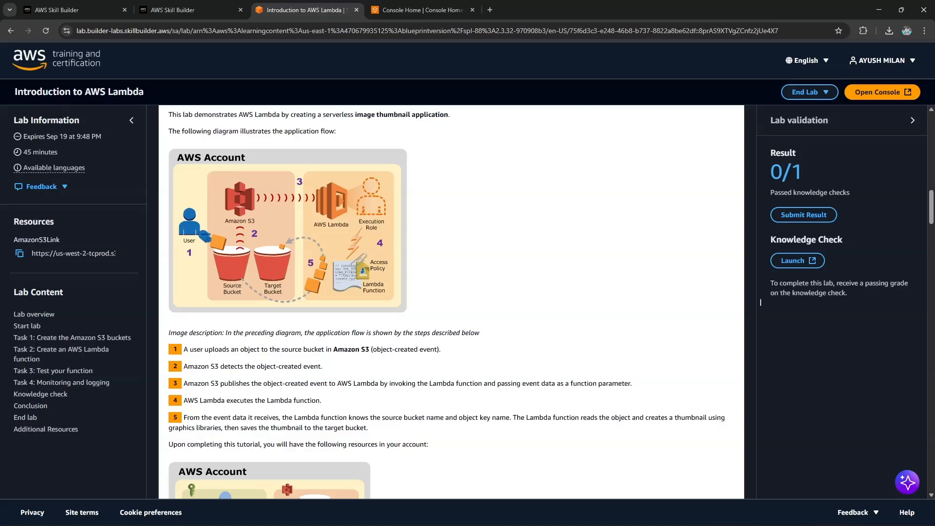
{"action": "scroll", "coordinate": [760, 302], "scroll_direction": "down", "scroll_amount": 3}
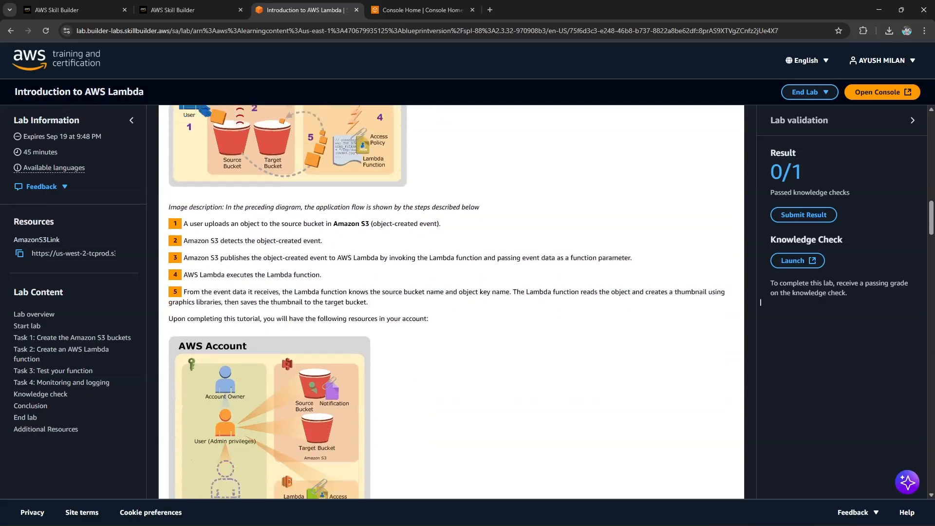
{"action": "scroll", "coordinate": [760, 301], "scroll_direction": "down", "scroll_amount": 1}
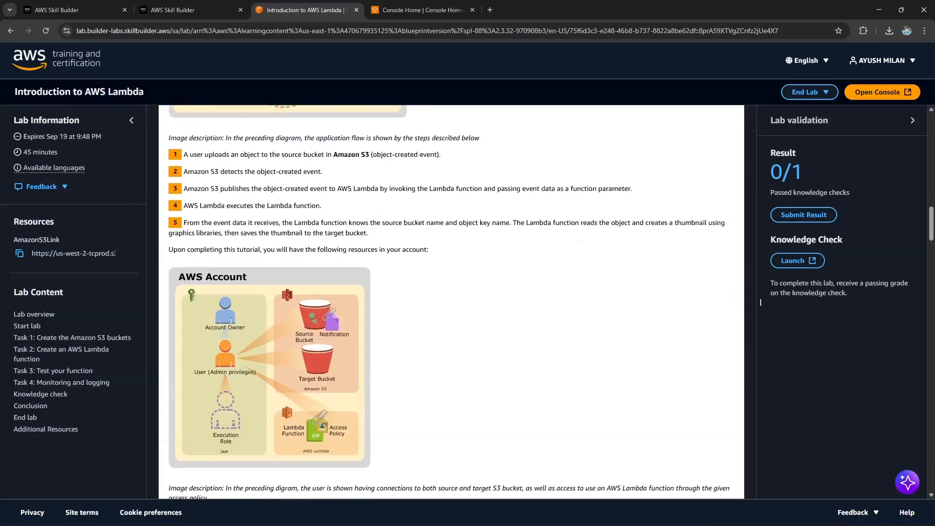
{"action": "left_click_drag", "start_coordinate": [200, 250], "coordinate": [428, 249]}
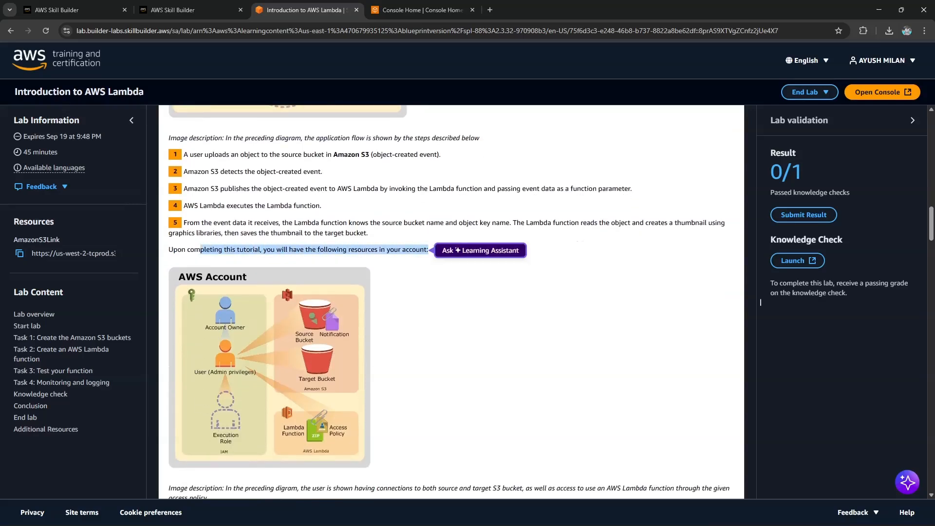
{"action": "left_click", "coordinate": [760, 302]}
{"action": "scroll", "coordinate": [760, 302], "scroll_direction": "down", "scroll_amount": 2}
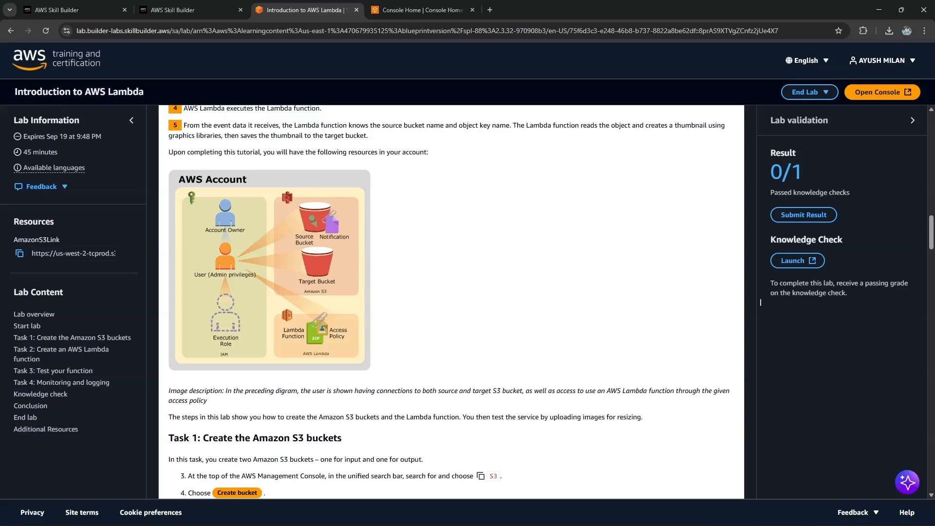
{"action": "scroll", "coordinate": [760, 301], "scroll_direction": "down", "scroll_amount": 2}
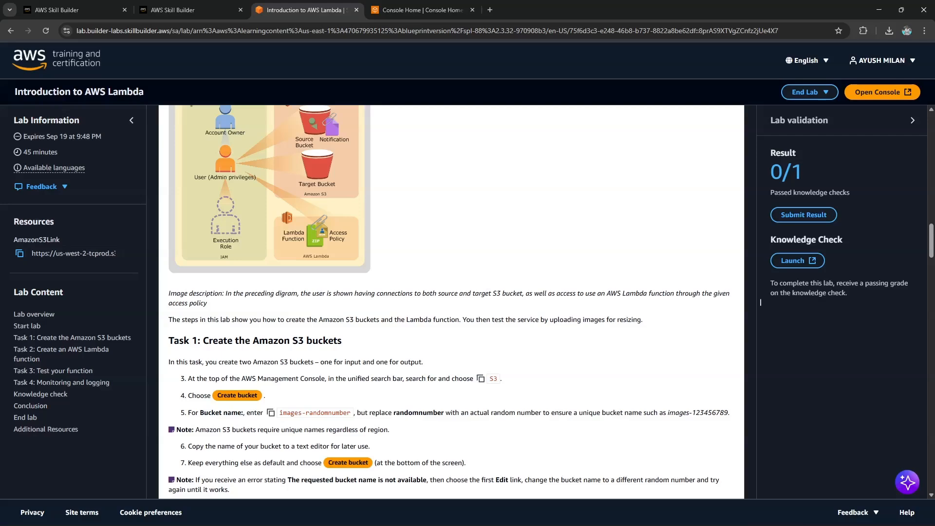
{"action": "left_click_drag", "start_coordinate": [234, 294], "coordinate": [760, 302]}
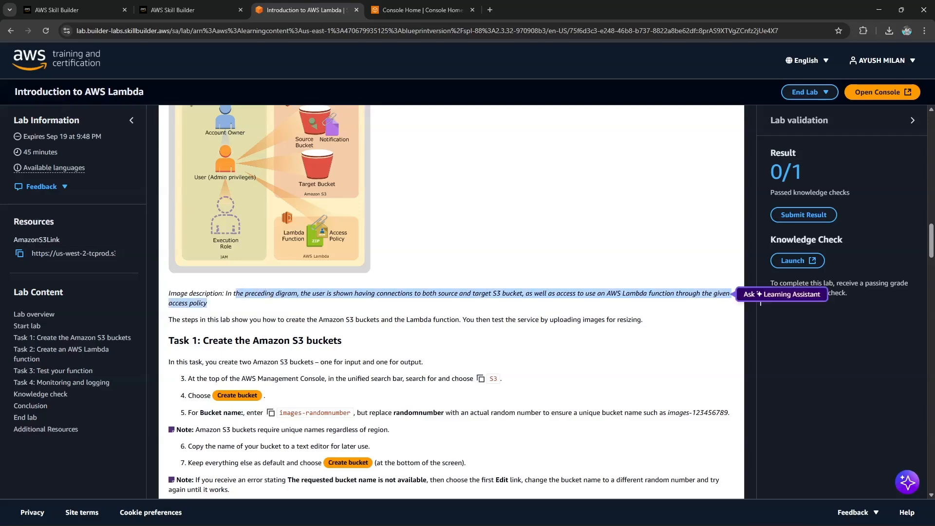
{"action": "scroll", "coordinate": [760, 302], "scroll_direction": "up", "scroll_amount": 3}
{"action": "left_click_drag", "start_coordinate": [240, 201], "coordinate": [355, 201]}
{"action": "left_click", "coordinate": [389, 201]}
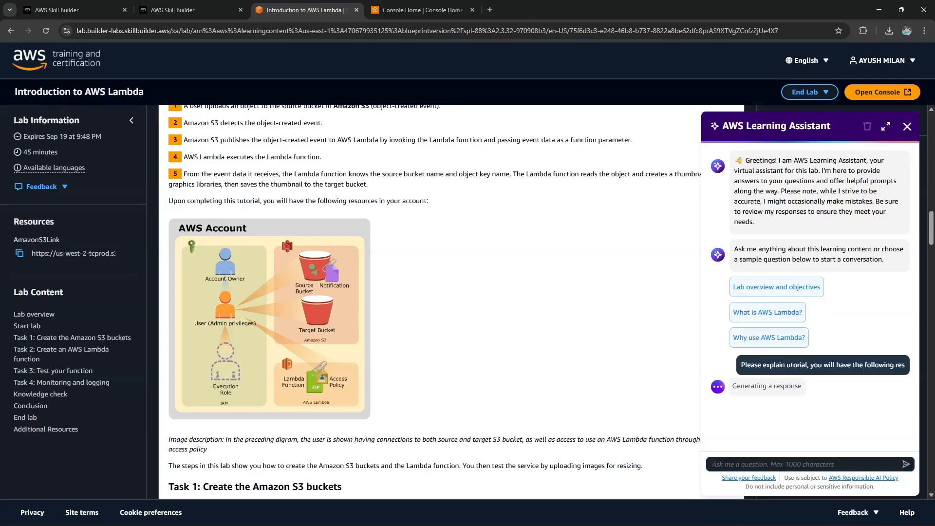
{"action": "key", "text": "Escape"}
Read the Task 1 instructions for creating the two Amazon S3 buckets.
{"action": "scroll", "coordinate": [760, 302], "scroll_direction": "down", "scroll_amount": 3}
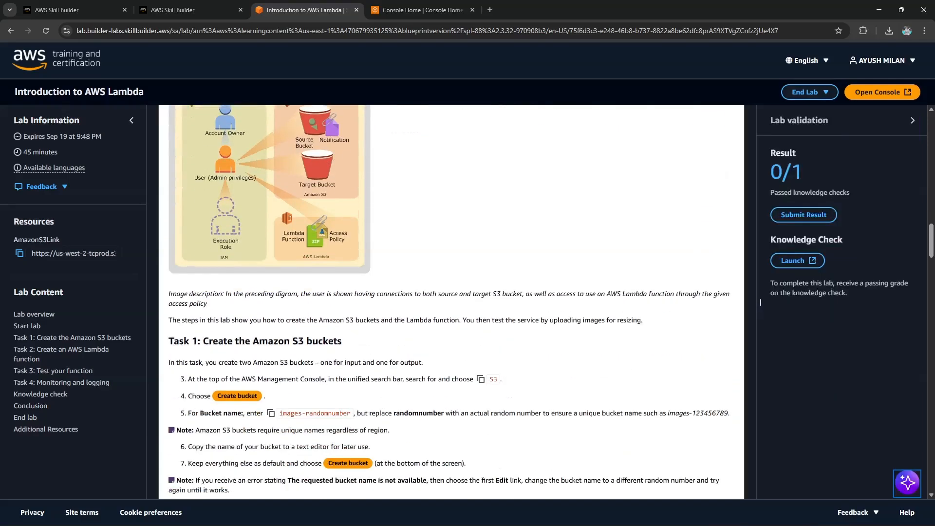
{"action": "scroll", "coordinate": [760, 302], "scroll_direction": "down", "scroll_amount": 1}
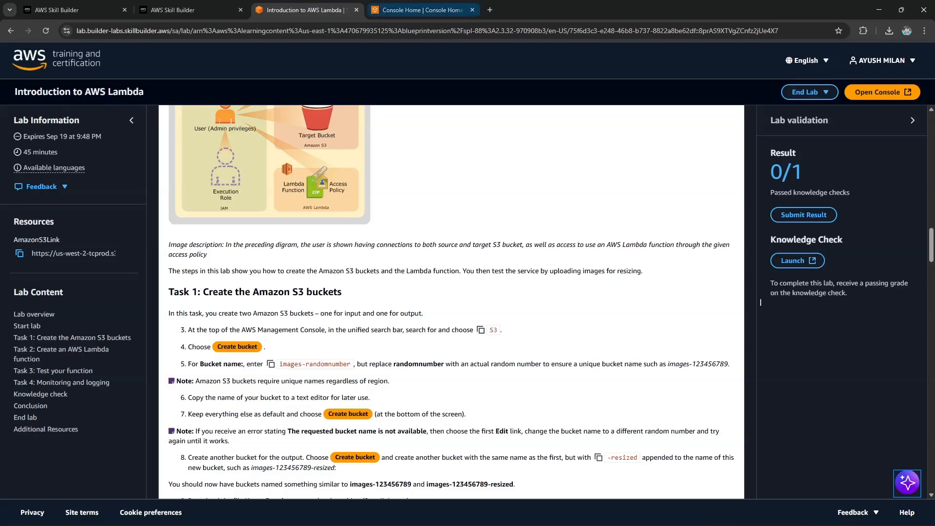
Open the S3 service in the AWS console and copy the images-randomnumber bucket name from the lab guide's Task 1.
{"action": "left_click", "coordinate": [419, 10]}
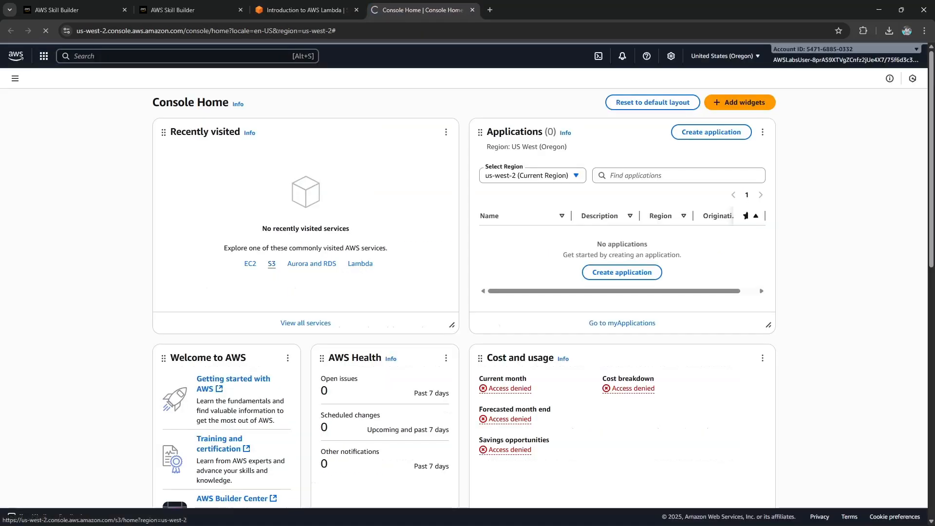
{"action": "left_click", "coordinate": [271, 264]}
{"action": "left_click", "coordinate": [302, 10]}
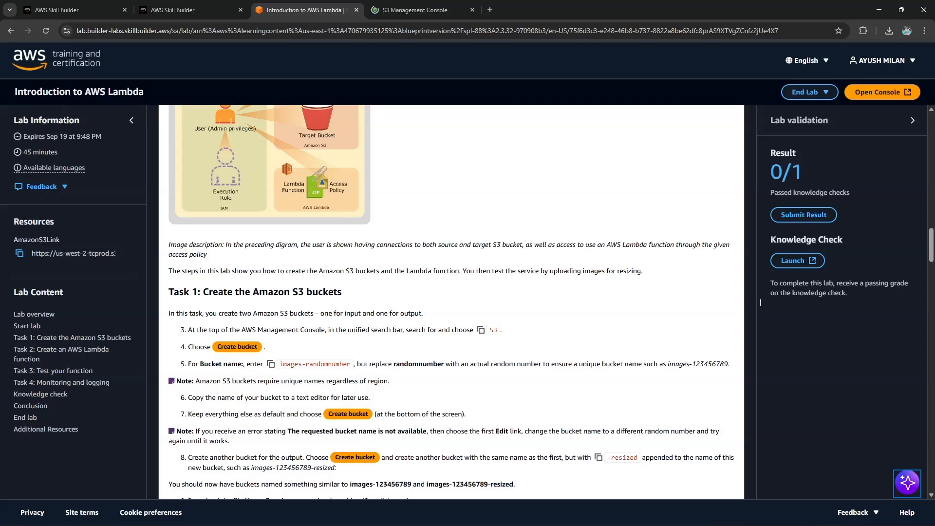
{"action": "left_click", "coordinate": [271, 363]}
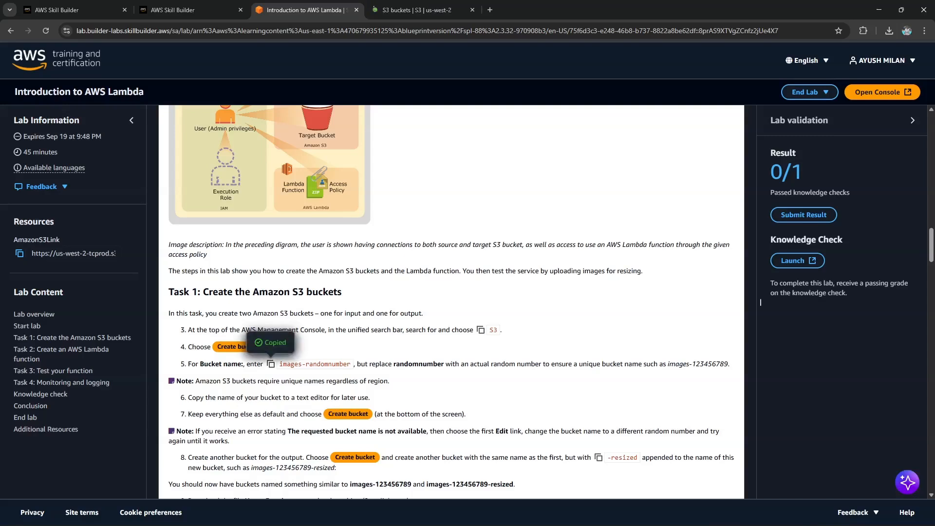
{"action": "left_click_drag", "start_coordinate": [279, 364], "coordinate": [305, 364]}
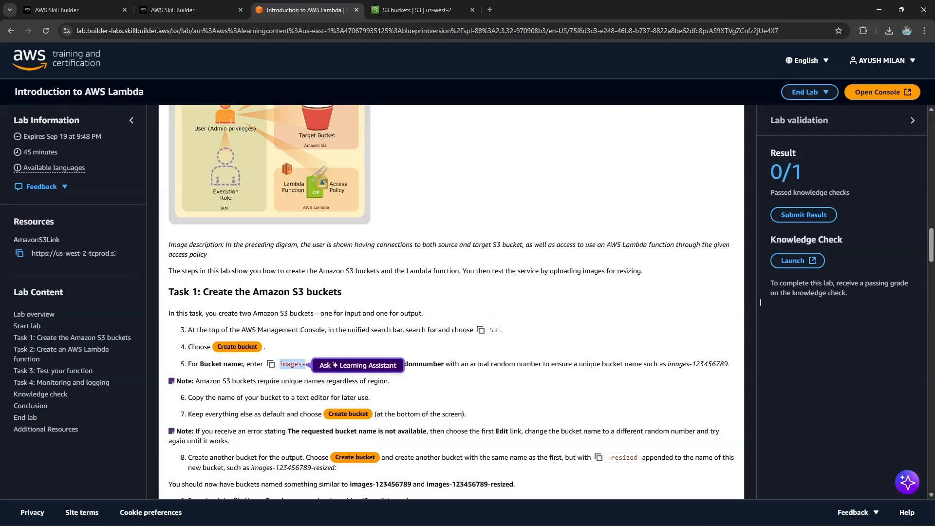
{"action": "left_click", "coordinate": [760, 302]}
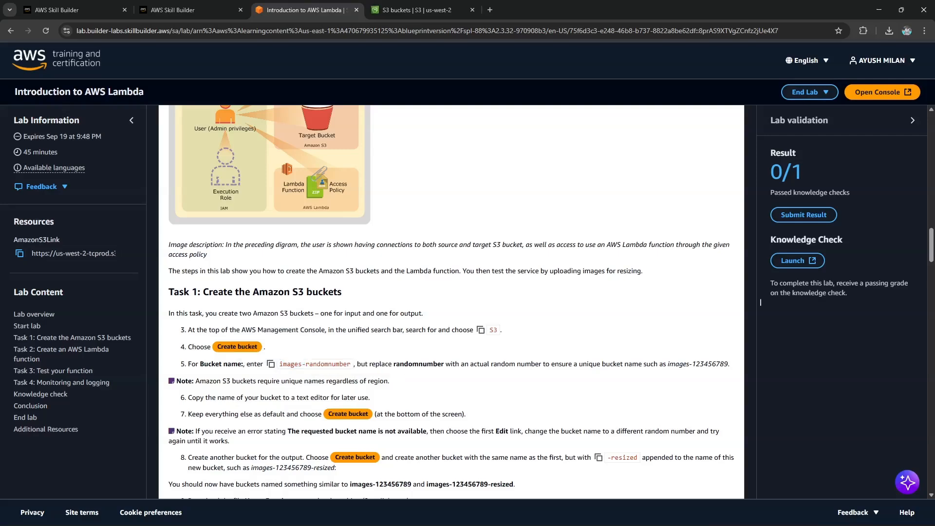
{"action": "key", "text": "ctrl+Tab"}
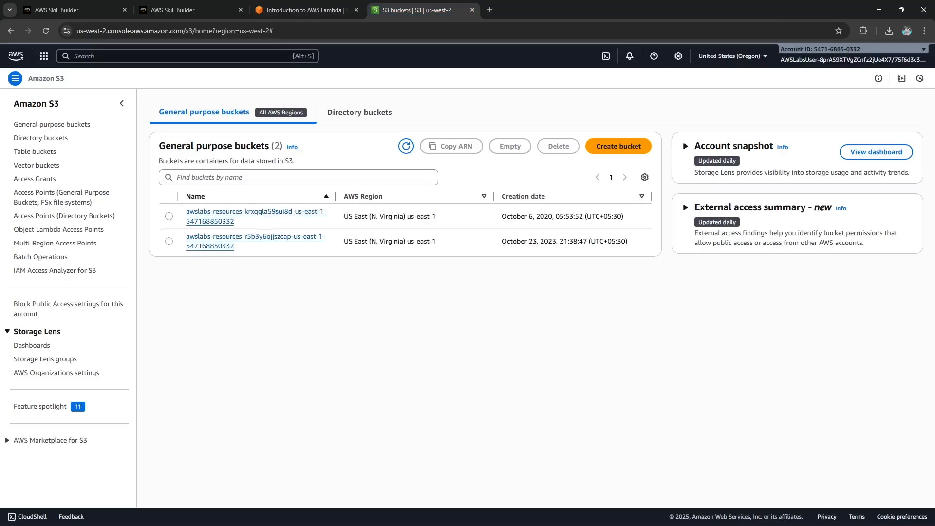
Start creating a general purpose bucket and enter only the images- prefix of the copied text as its name.
{"action": "left_click", "coordinate": [618, 146]}
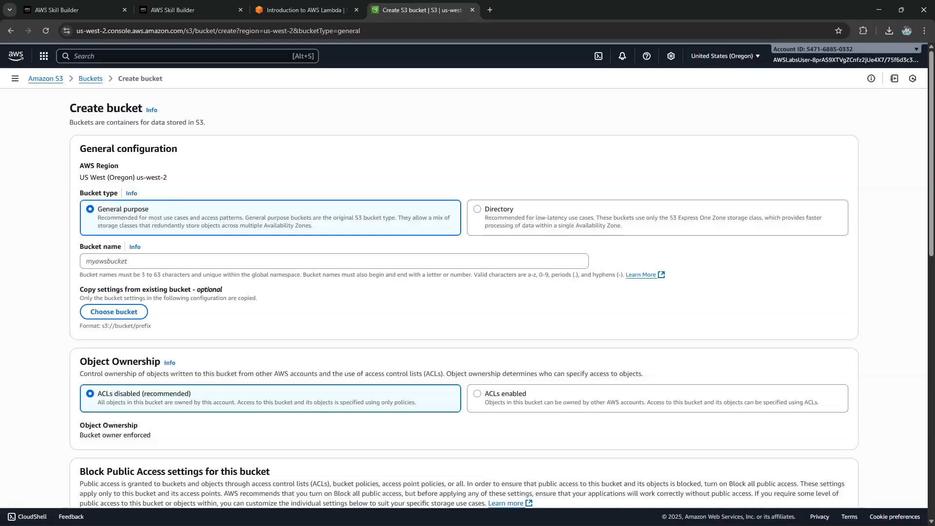
{"action": "left_click", "coordinate": [193, 262]}
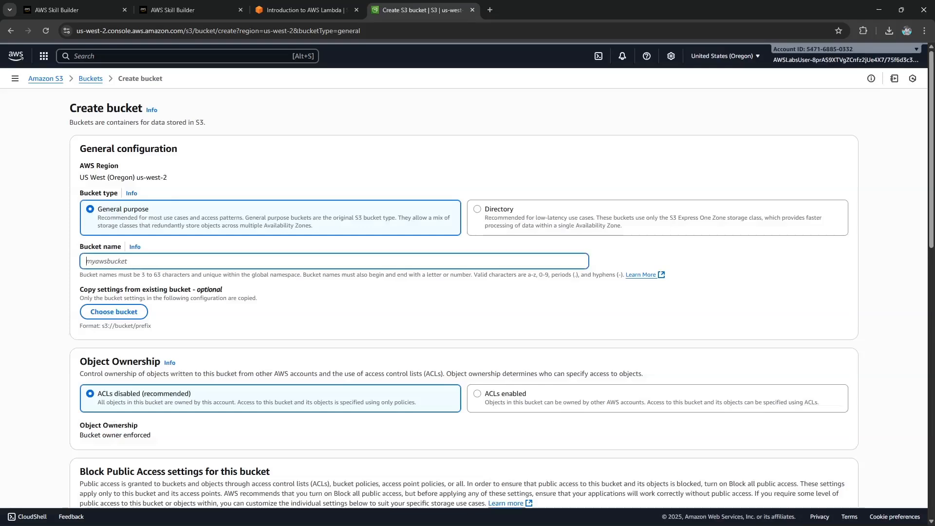
{"action": "right_click", "coordinate": [192, 263]}
{"action": "left_click", "coordinate": [214, 383]}
{"action": "key", "text": "ctrl+shift+Left"}
{"action": "key", "text": "BackSpace"}
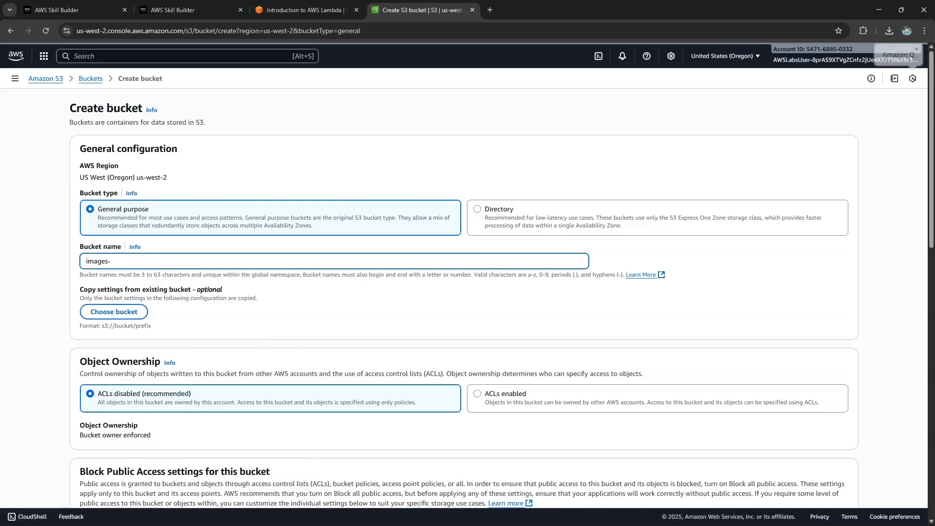
Copy the AWS account ID from the account details and append it to the images- bucket name.
{"action": "left_click", "coordinate": [845, 56]}
{"action": "left_click", "coordinate": [786, 146]}
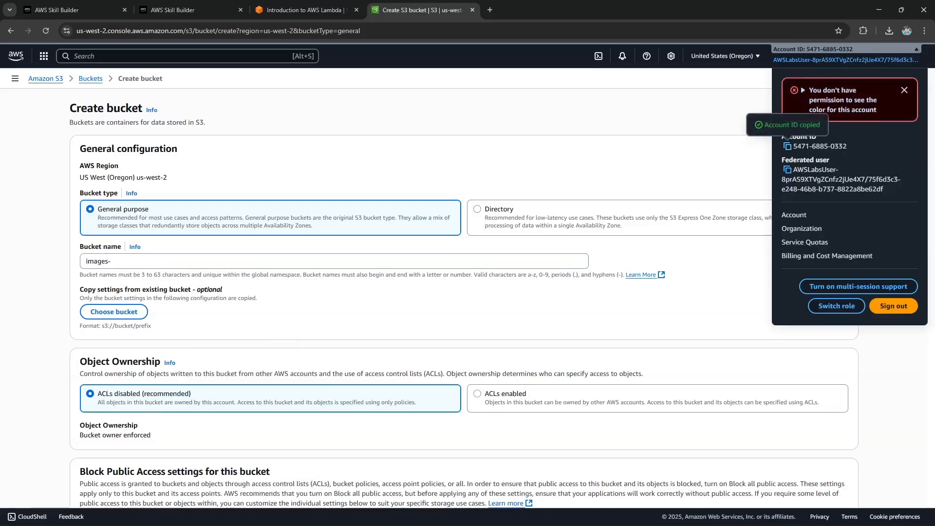
{"action": "left_click", "coordinate": [241, 262]}
{"action": "right_click", "coordinate": [240, 263]}
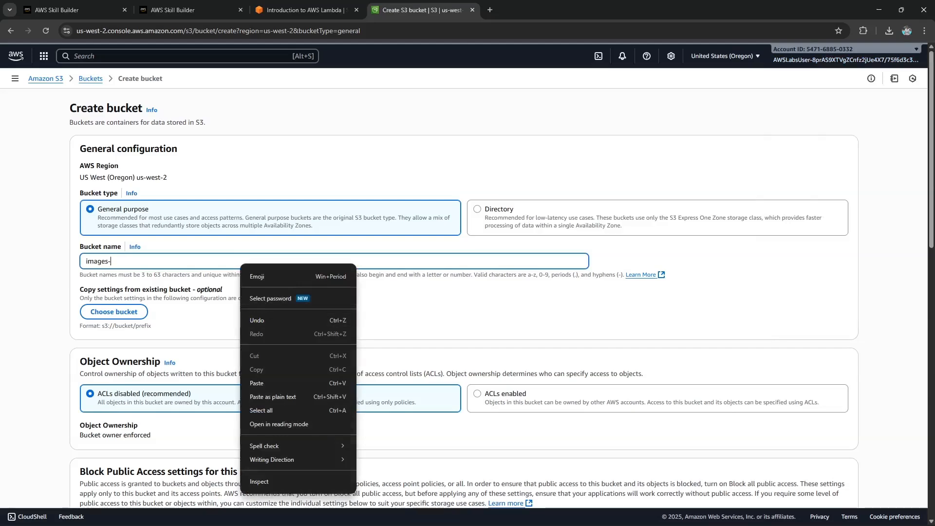
{"action": "left_click", "coordinate": [273, 383]}
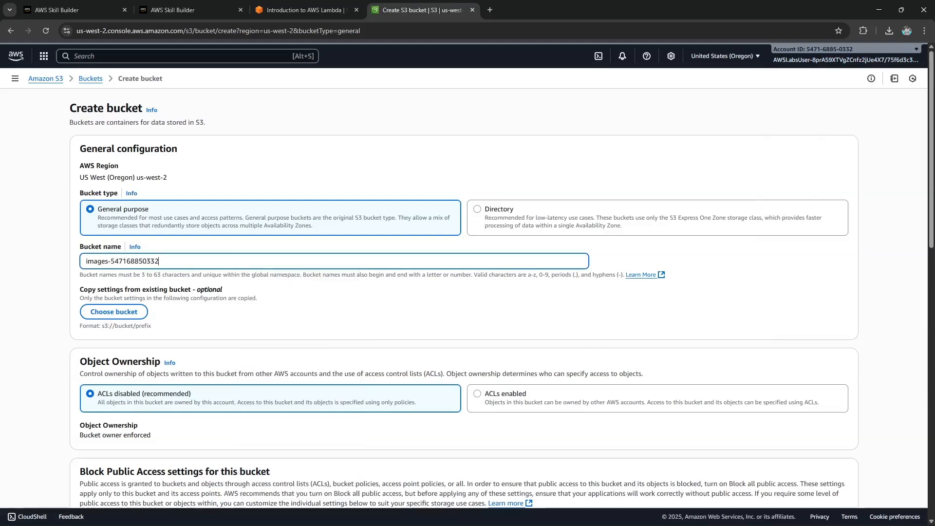
Check the lab guide's instruction on bucket settings and create the source bucket with everything else left at default.
{"action": "scroll", "coordinate": [760, 302], "scroll_direction": "down", "scroll_amount": 3}
{"action": "key", "text": "ctrl+shift+Tab"}
{"action": "scroll", "coordinate": [760, 302], "scroll_direction": "down", "scroll_amount": 1}
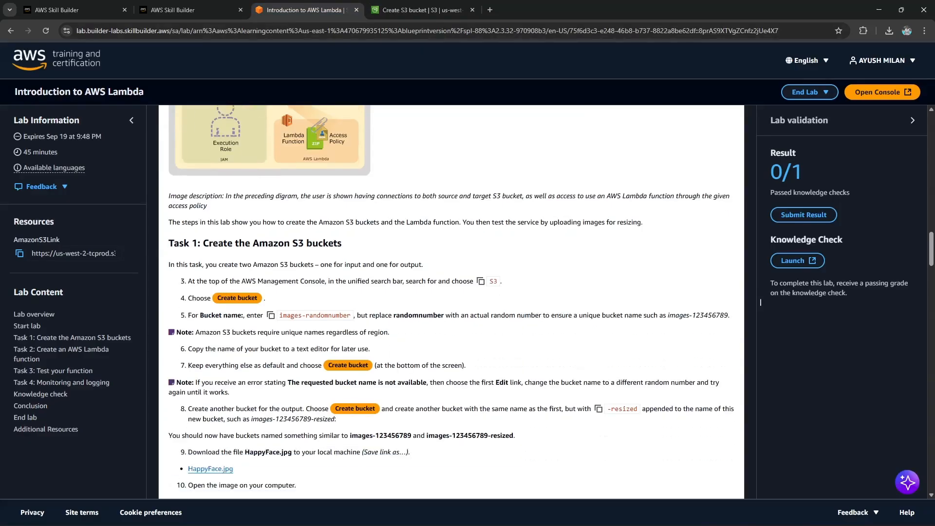
{"action": "scroll", "coordinate": [760, 301], "scroll_direction": "down", "scroll_amount": 2}
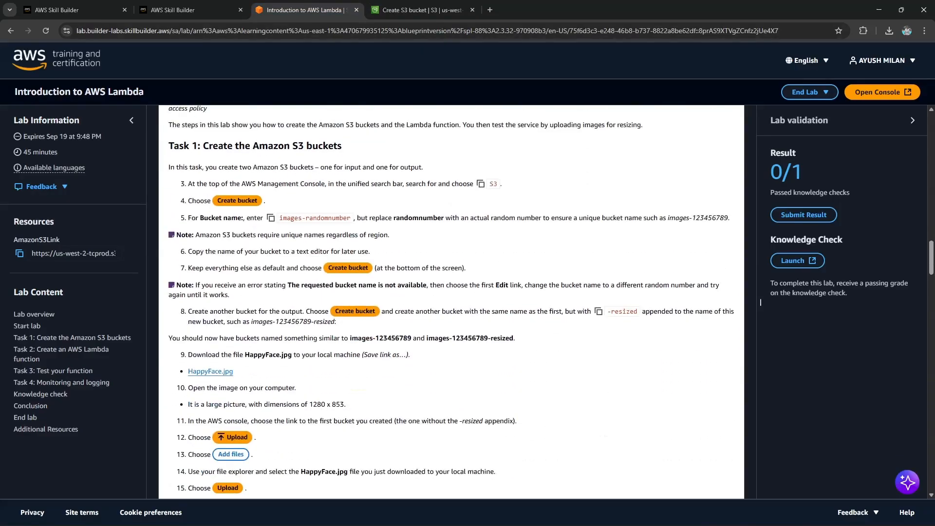
{"action": "left_click_drag", "start_coordinate": [234, 267], "coordinate": [315, 268]}
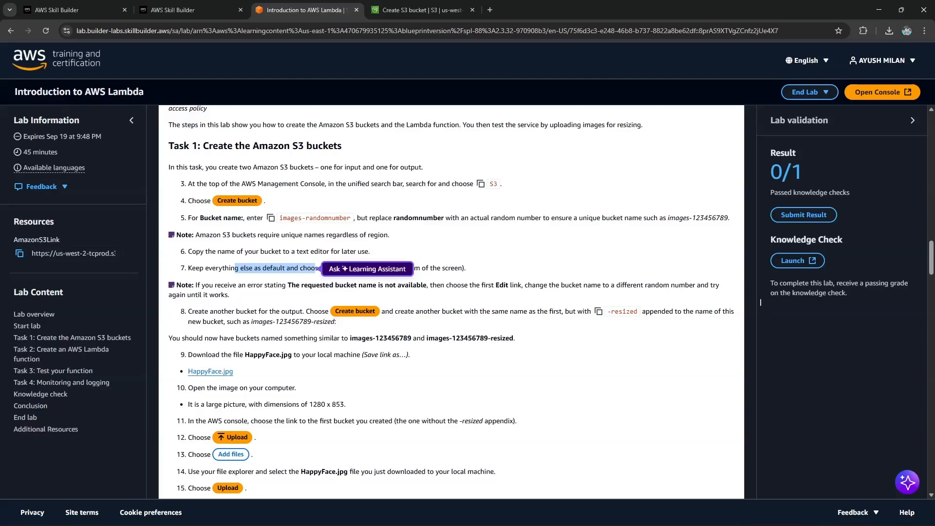
{"action": "left_click", "coordinate": [418, 9]}
{"action": "scroll", "coordinate": [464, 302], "scroll_direction": "down", "scroll_amount": 10}
{"action": "left_click", "coordinate": [820, 481]}
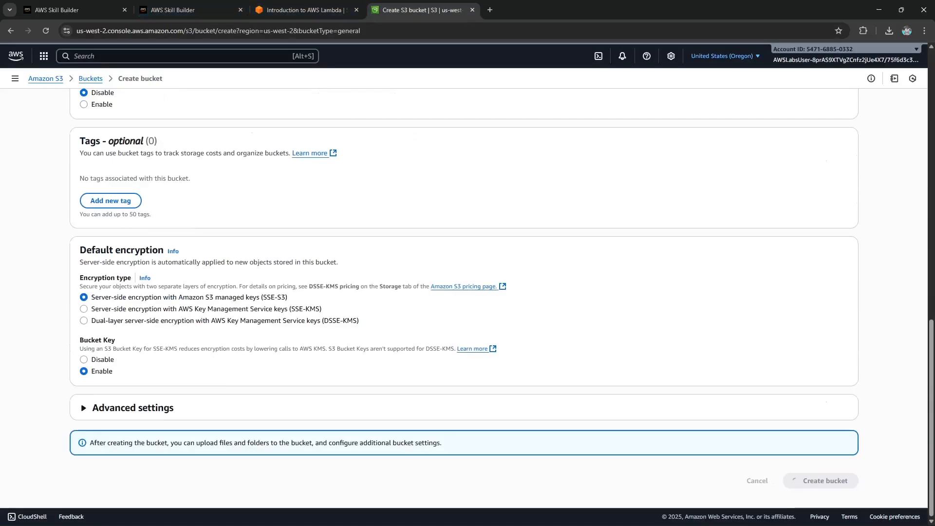
Reread the lab guide's Task 1 instructions on naming the output bucket and review the application flow diagram.
{"action": "left_click", "coordinate": [307, 9]}
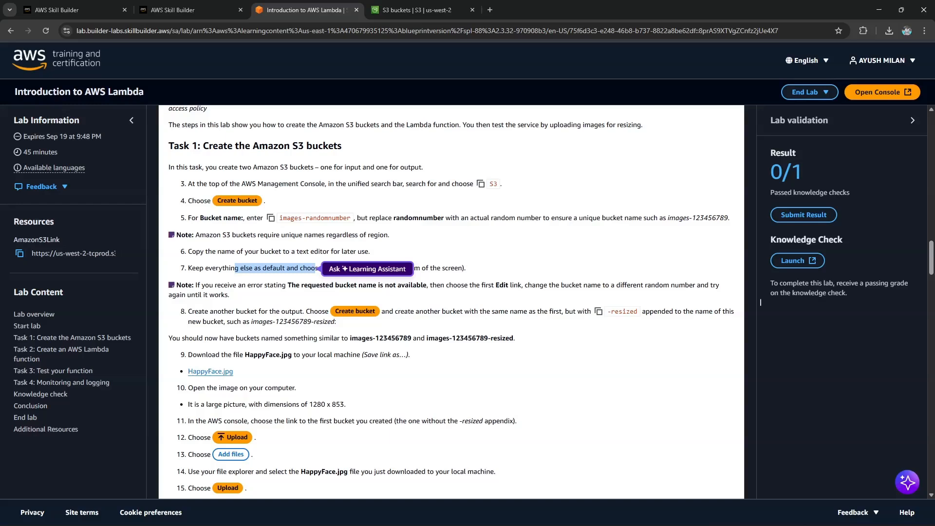
{"action": "left_click_drag", "start_coordinate": [222, 311], "coordinate": [306, 311]}
{"action": "left_click", "coordinate": [760, 301]}
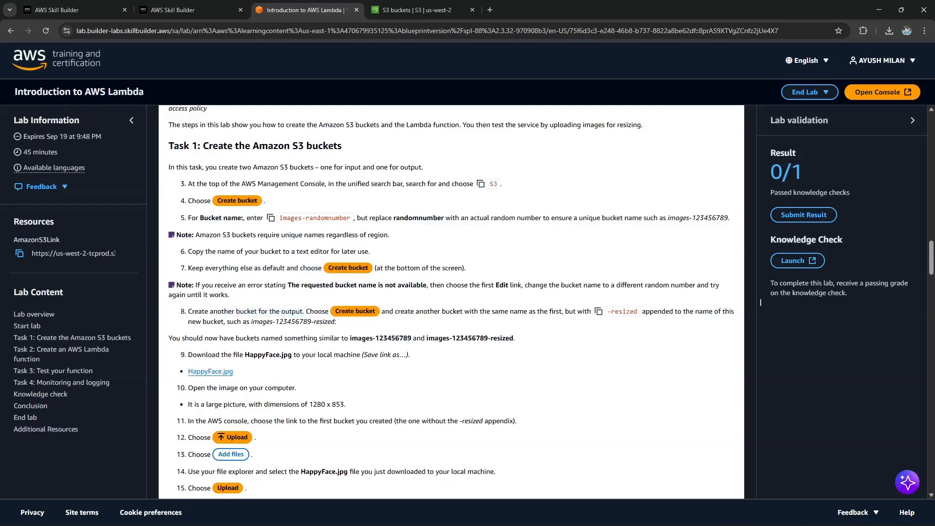
{"action": "left_click_drag", "start_coordinate": [188, 218], "coordinate": [354, 217]}
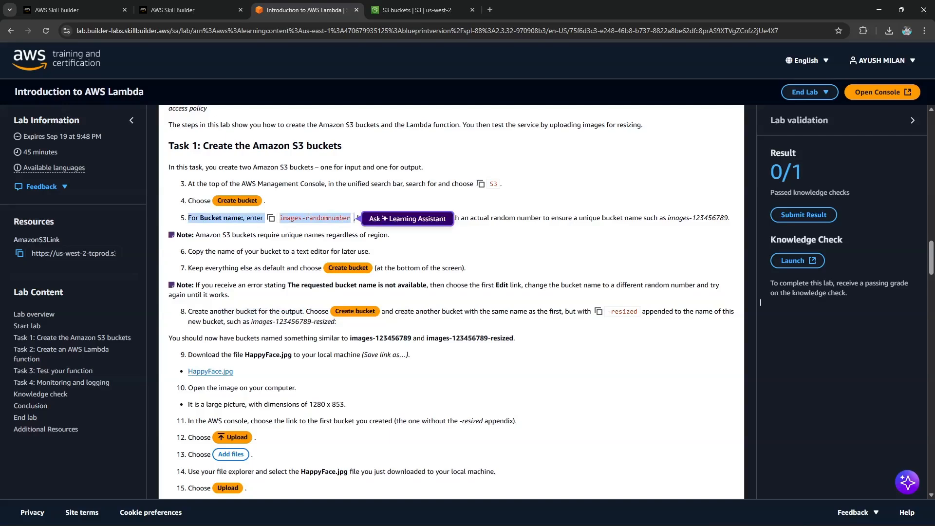
{"action": "left_click", "coordinate": [760, 302]}
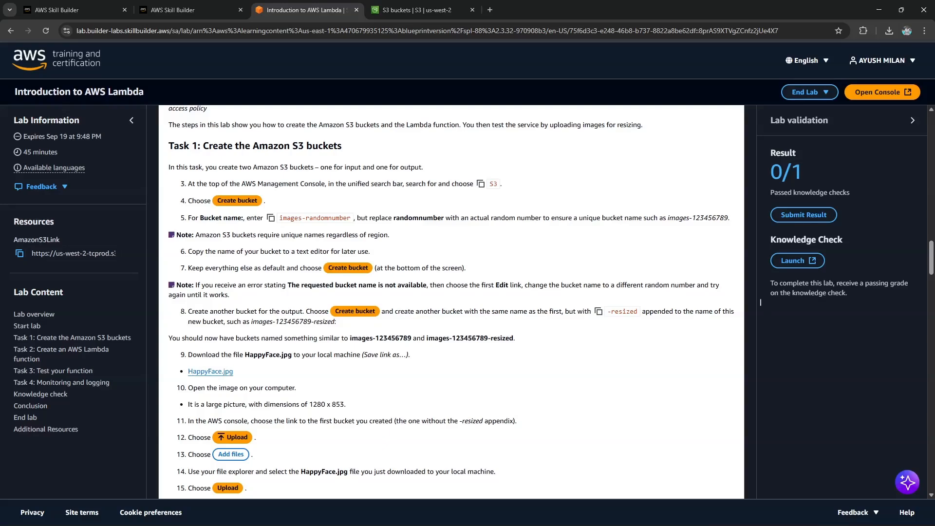
{"action": "scroll", "coordinate": [760, 302], "scroll_direction": "up", "scroll_amount": 10}
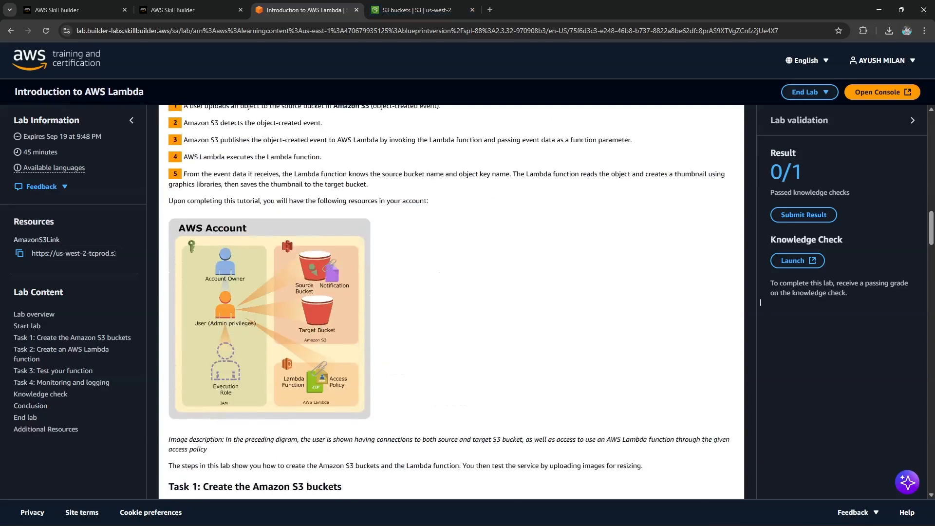
{"action": "scroll", "coordinate": [761, 302], "scroll_direction": "up", "scroll_amount": 1}
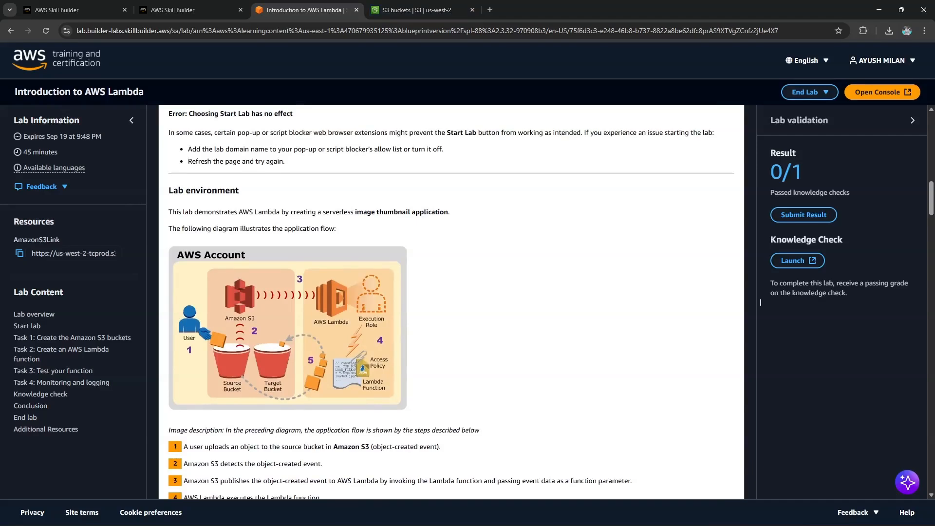
{"action": "scroll", "coordinate": [760, 302], "scroll_direction": "down", "scroll_amount": 10}
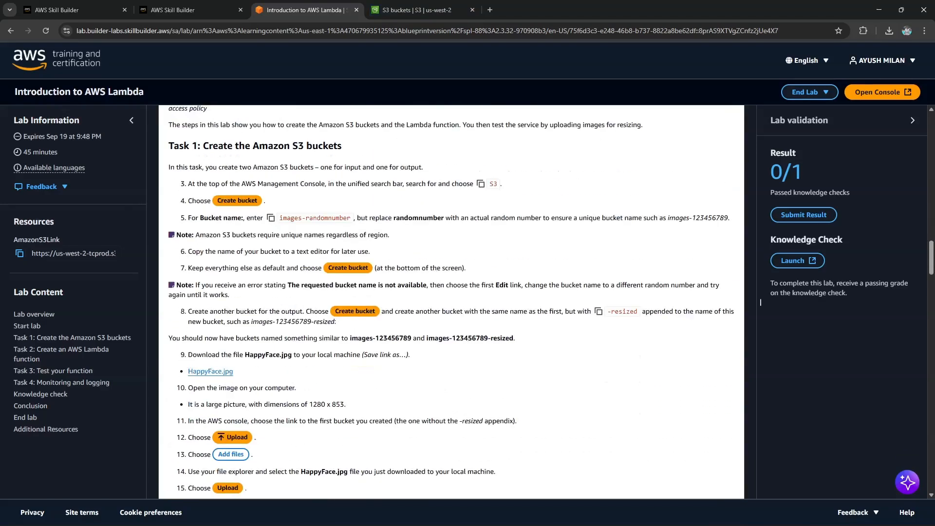
Start creating a second S3 bucket and insert images-randomnumber from the clipboard history as its name.
{"action": "left_click", "coordinate": [416, 10]}
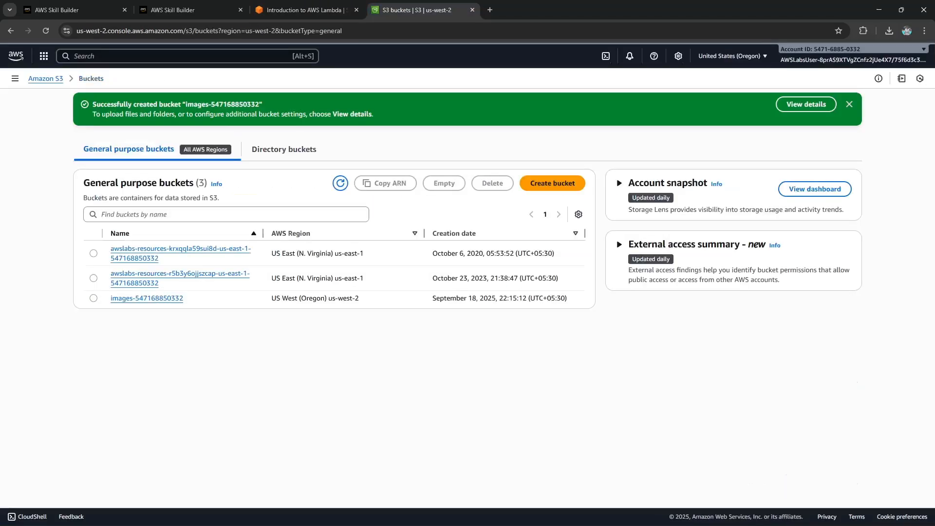
{"action": "left_click", "coordinate": [552, 183]}
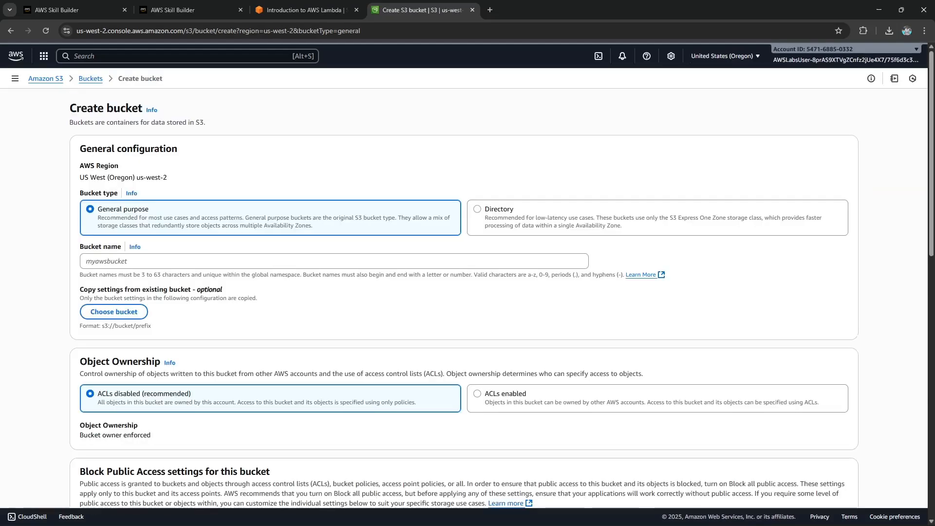
{"action": "left_click", "coordinate": [131, 261]}
{"action": "right_click", "coordinate": [131, 258]}
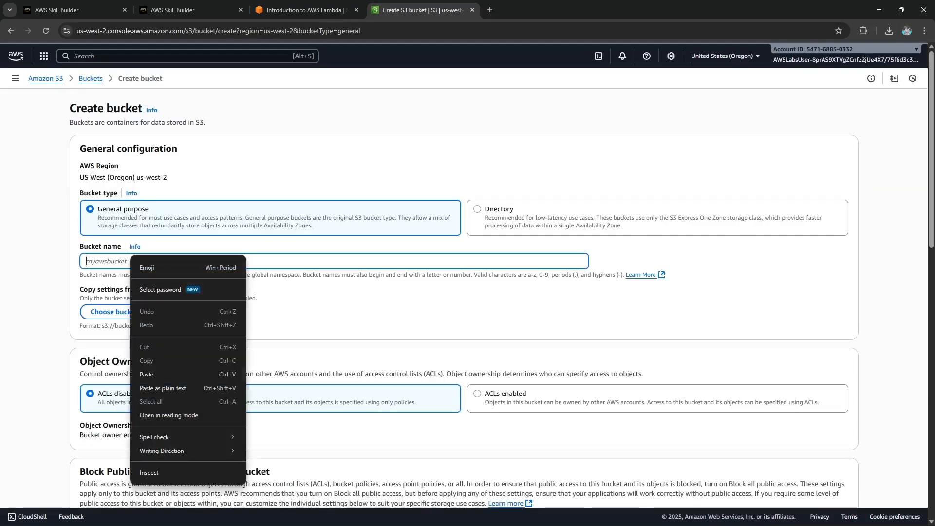
{"action": "key", "text": "Escape"}
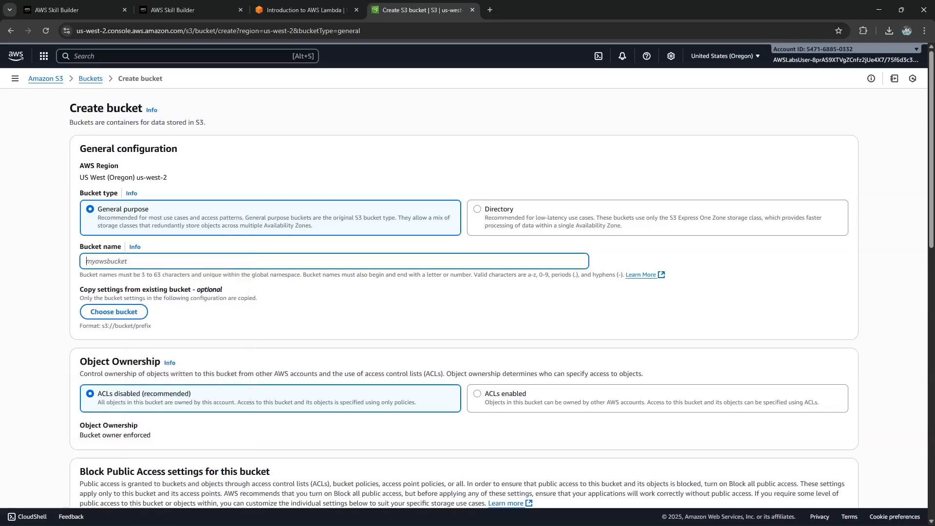
{"action": "key", "text": "super+v"}
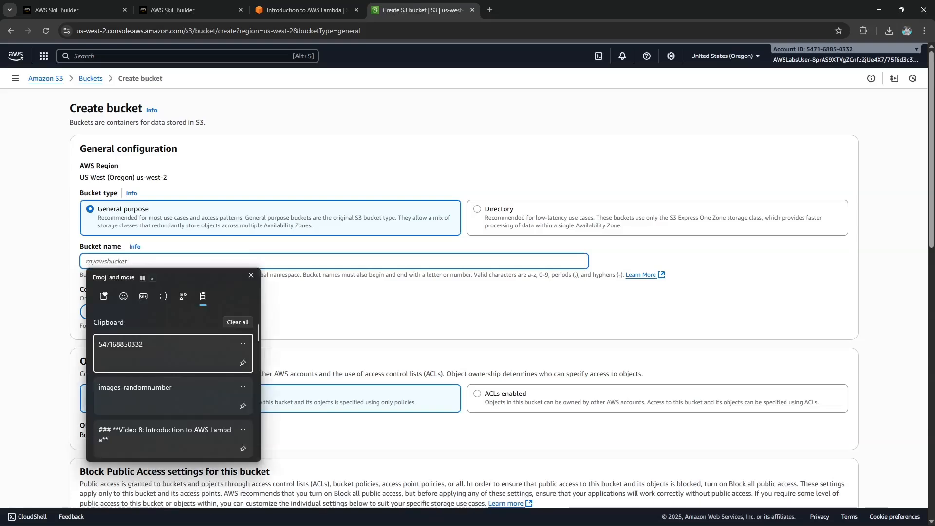
{"action": "key", "text": "Down"}
{"action": "key", "text": "Return"}
Replace randomnumber in the second bucket's name with the account ID from the clipboard history.
{"action": "double_click", "coordinate": [138, 261]}
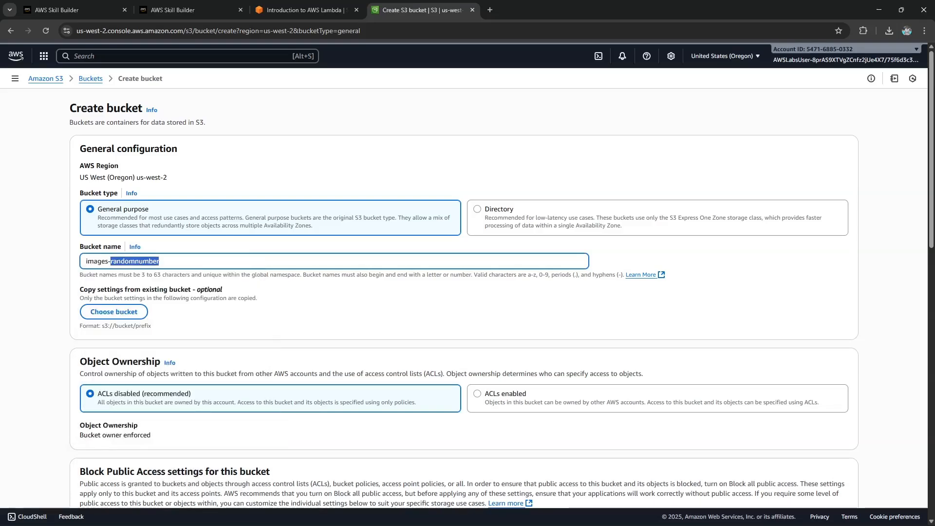
{"action": "key", "text": "super+v"}
{"action": "key", "text": "Return"}
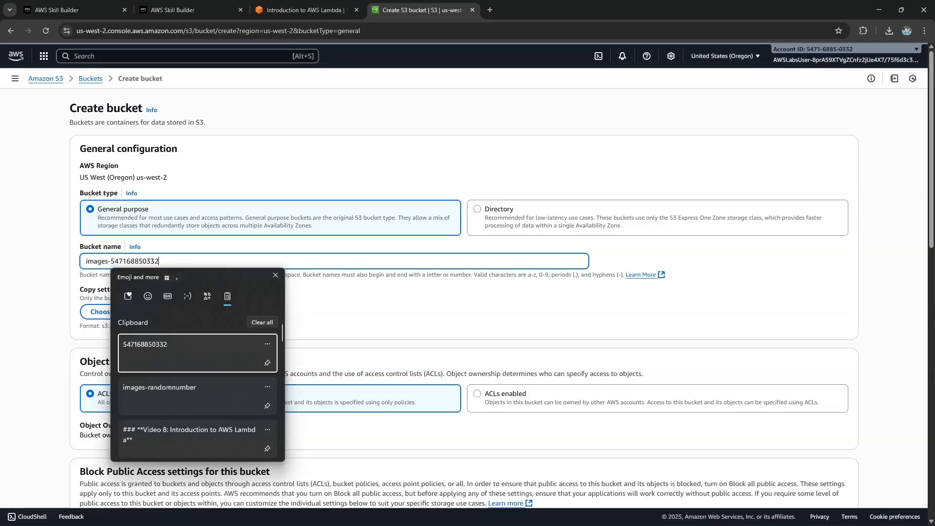
Copy the -resized suffix from step 8 of the lab guide and append it to the second bucket's name.
{"action": "left_click", "coordinate": [302, 10]}
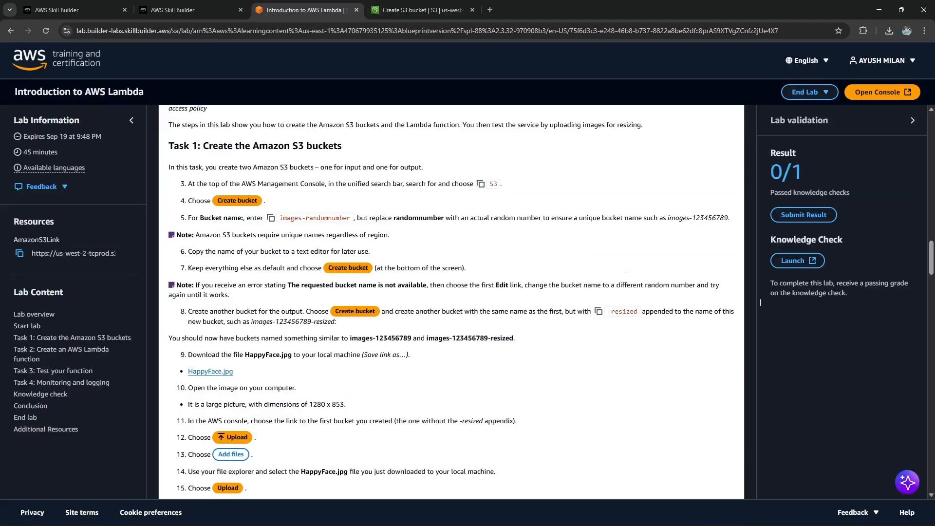
{"action": "left_click", "coordinate": [598, 311]}
{"action": "key", "text": "ctrl+Tab"}
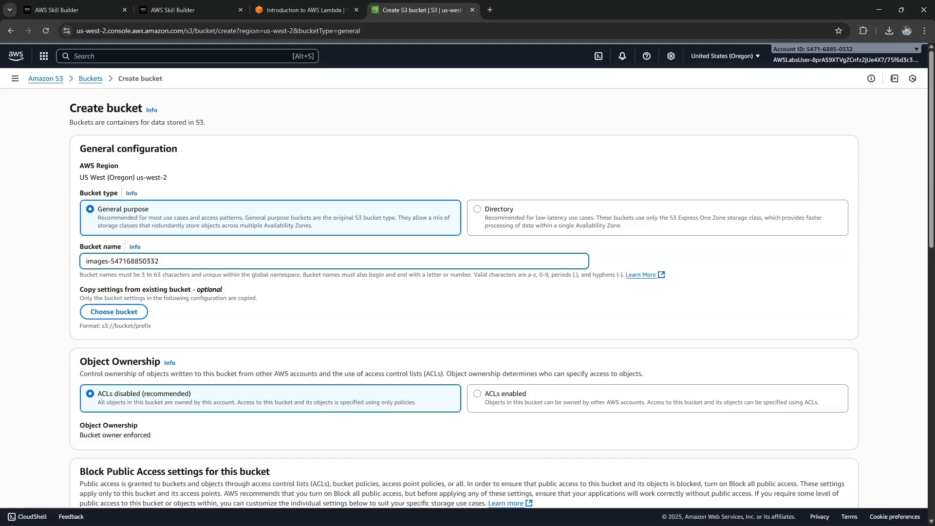
{"action": "right_click", "coordinate": [187, 258]}
{"action": "left_click", "coordinate": [205, 379]}
Create the -resized output bucket with the remaining settings at default and return to the lab guide.
{"action": "scroll", "coordinate": [462, 292], "scroll_direction": "down", "scroll_amount": 15}
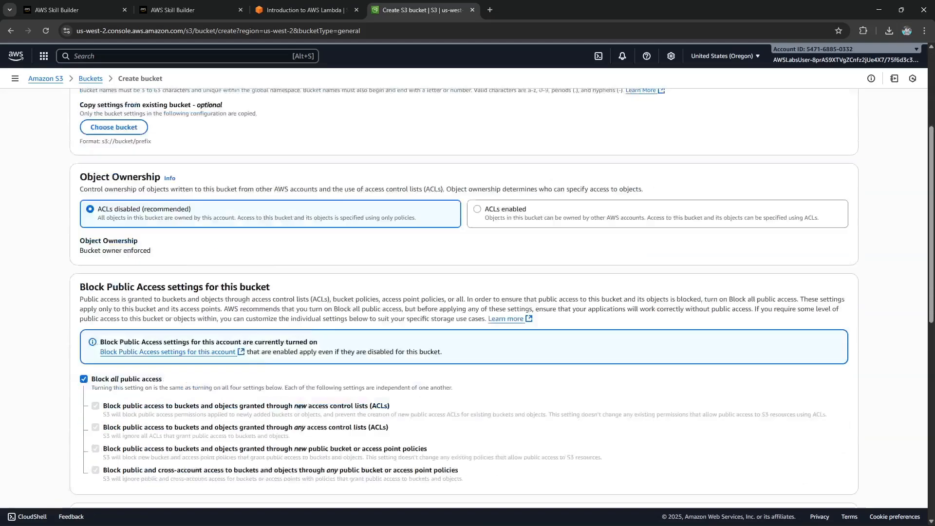
{"action": "left_click", "coordinate": [824, 481]}
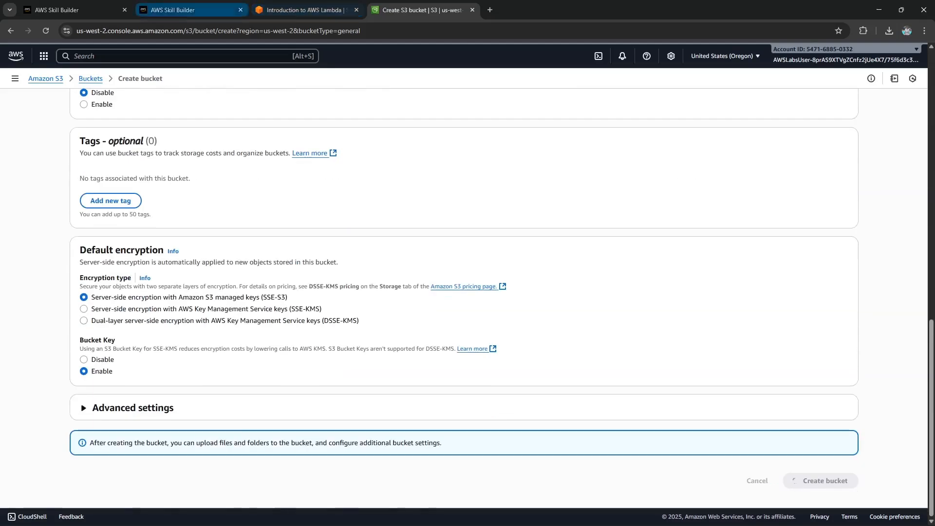
{"action": "left_click", "coordinate": [192, 10]}
{"action": "left_click", "coordinate": [304, 10]}
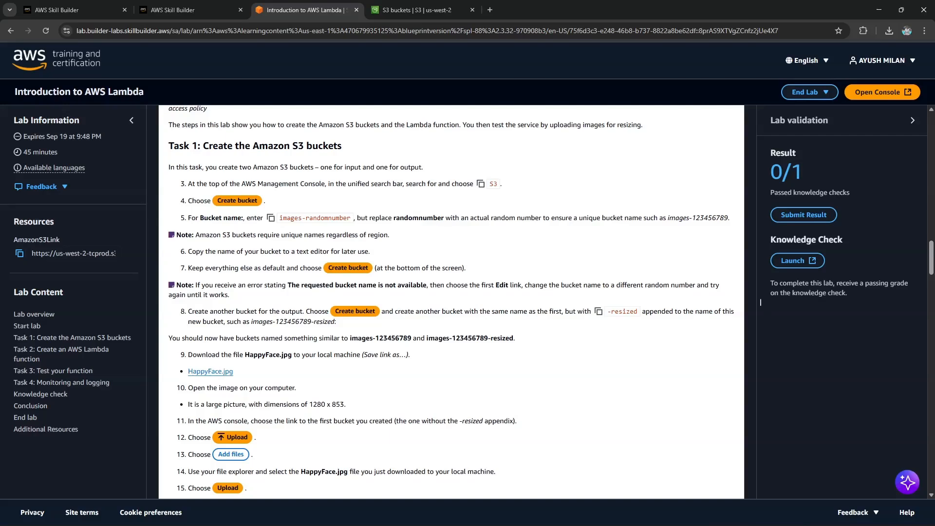
Download HappyFace.jpg from step 9 of the lab guide and save it to the Downloads folder.
{"action": "left_click_drag", "start_coordinate": [175, 338], "coordinate": [517, 341]}
{"action": "left_click", "coordinate": [760, 302]}
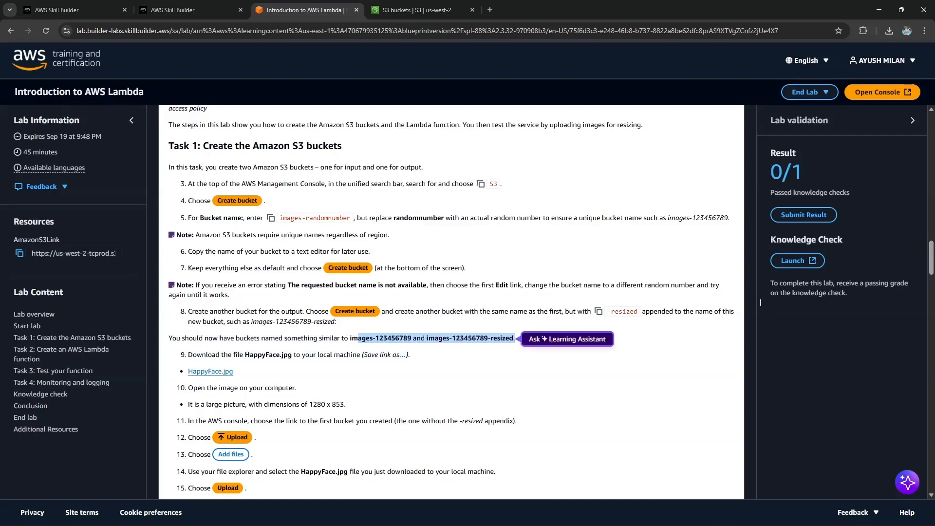
{"action": "left_click", "coordinate": [516, 354]}
{"action": "left_click_drag", "start_coordinate": [188, 354], "coordinate": [410, 355]}
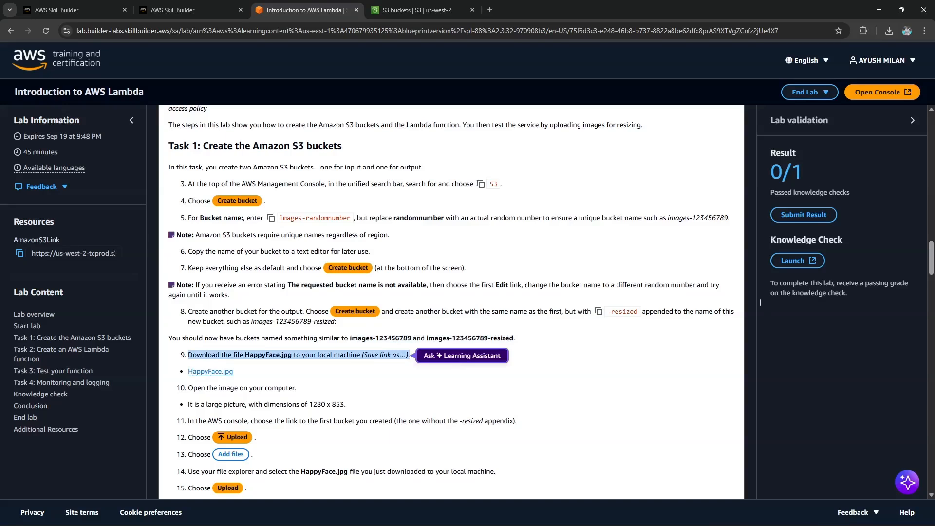
{"action": "right_click", "coordinate": [209, 371]}
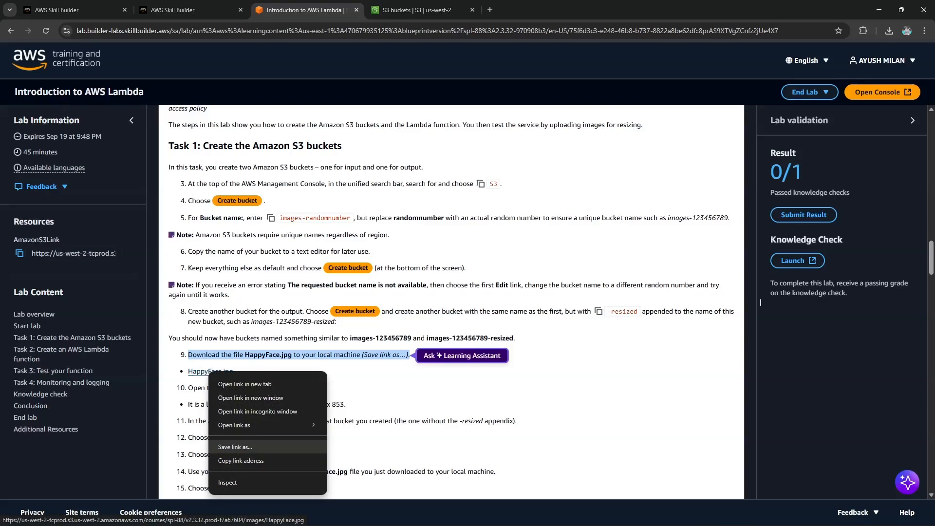
{"action": "left_click", "coordinate": [235, 446]}
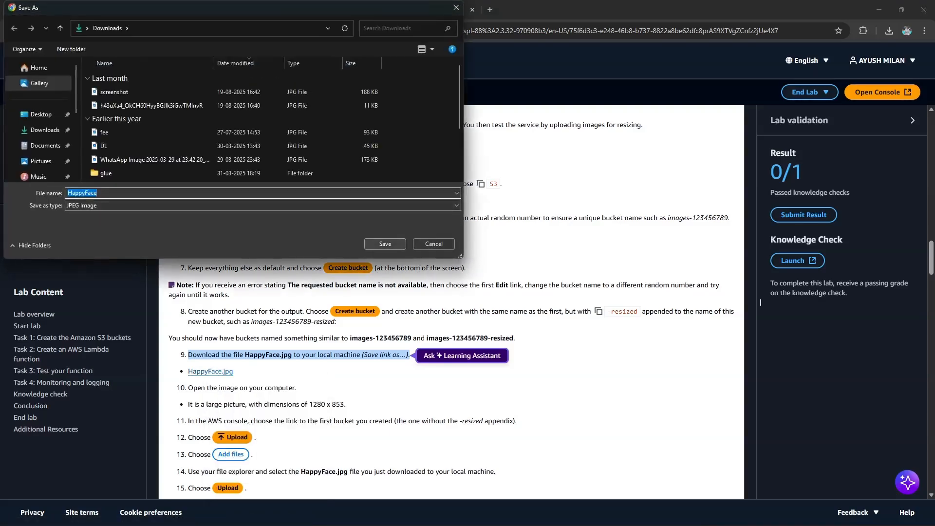
{"action": "key", "text": "Return"}
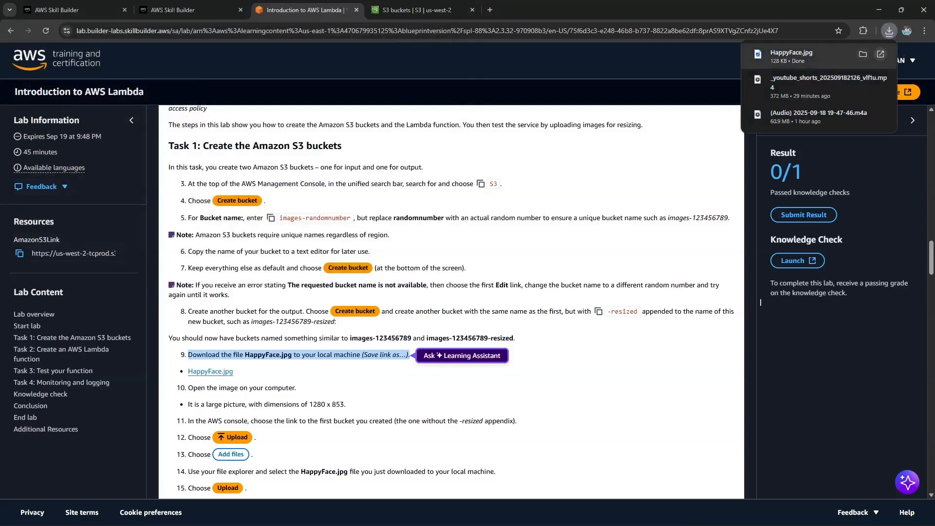
Open the downloaded HappyFace.jpg once in Photos, compare its dimensions with step 10 of the lab guide, and close it.
{"action": "left_click", "coordinate": [818, 56]}
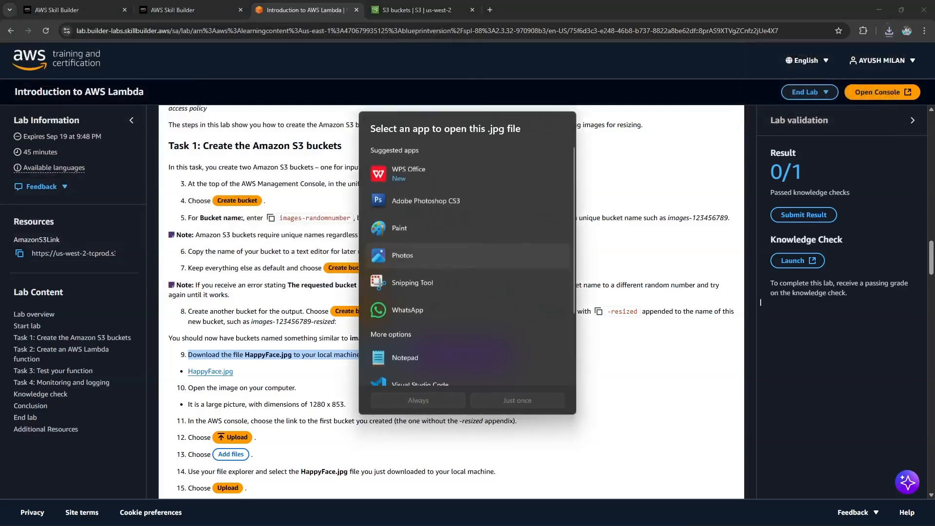
{"action": "left_click", "coordinate": [402, 255]}
{"action": "left_click", "coordinate": [517, 400]}
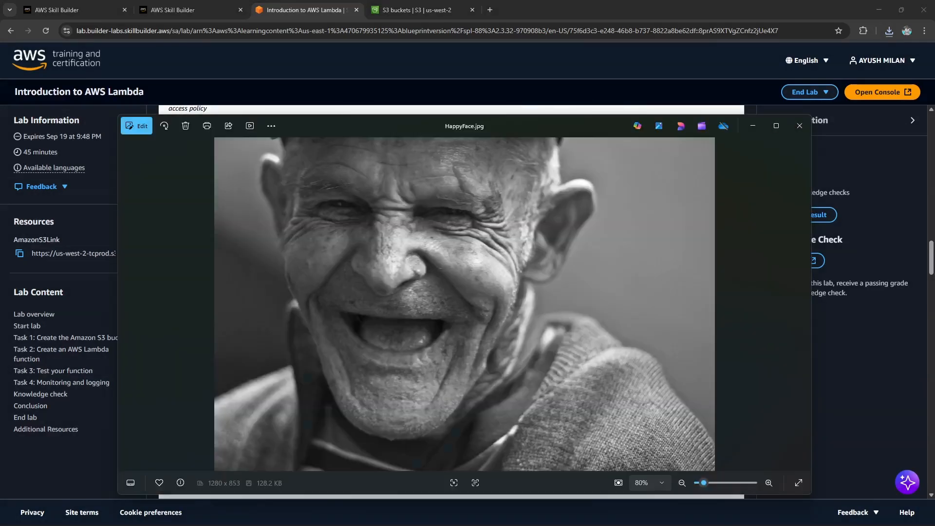
{"action": "left_click", "coordinate": [799, 126]}
{"action": "scroll", "coordinate": [283, 341], "scroll_direction": "down", "scroll_amount": 1}
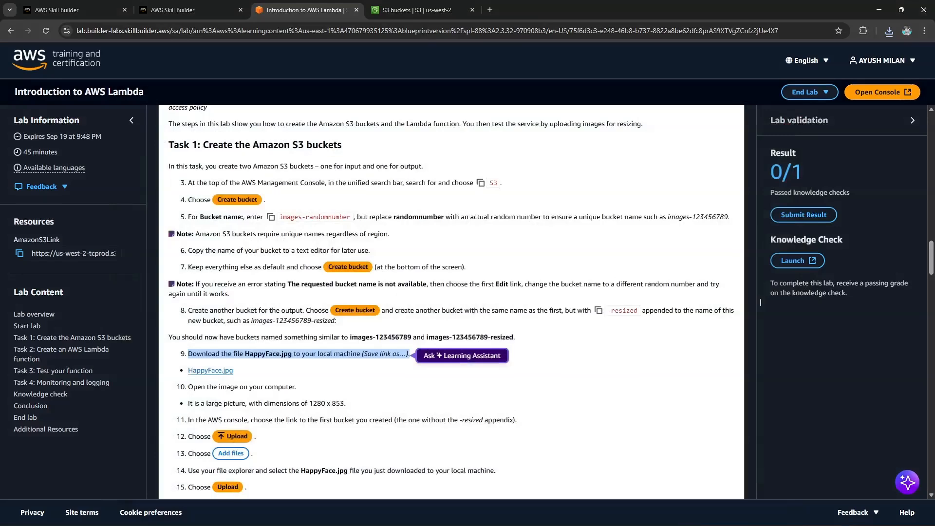
{"action": "left_click_drag", "start_coordinate": [238, 339], "coordinate": [296, 339]}
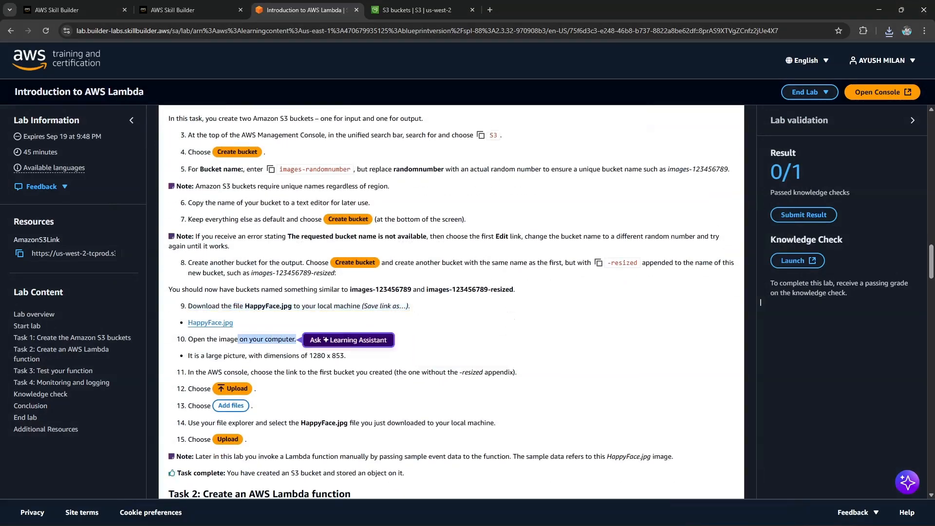
{"action": "left_click_drag", "start_coordinate": [205, 355], "coordinate": [345, 355]}
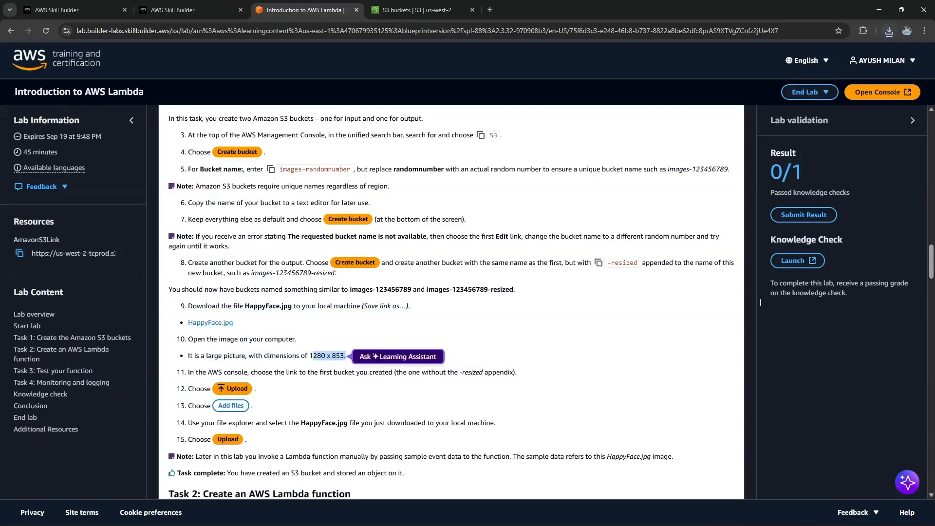
{"action": "left_click", "coordinate": [791, 75]}
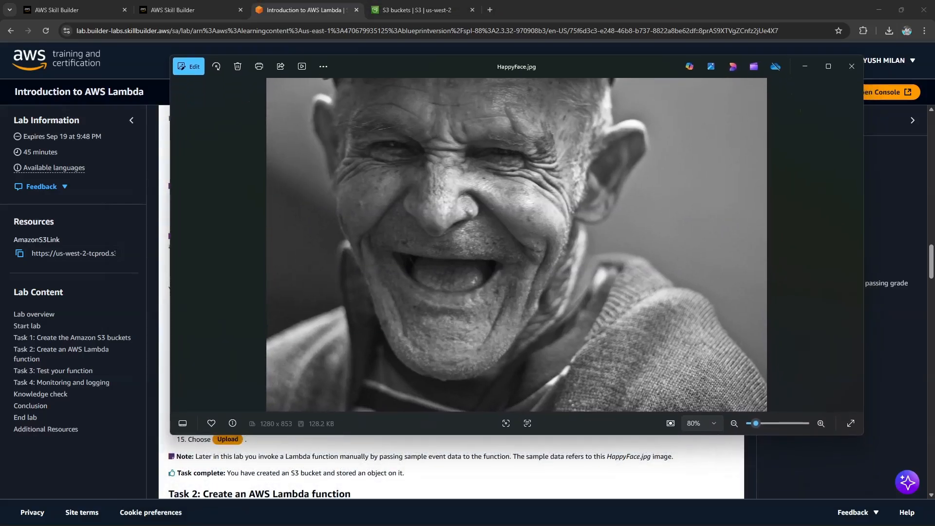
{"action": "left_click", "coordinate": [851, 66]}
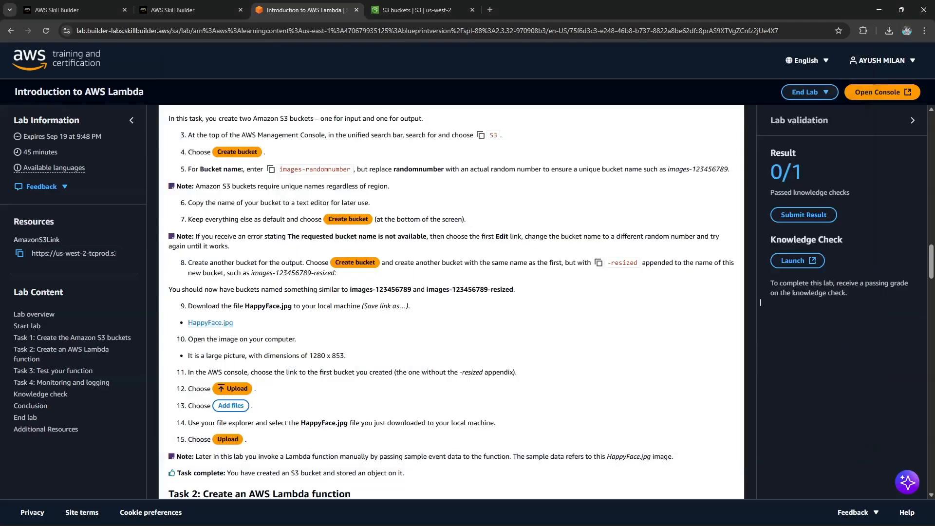
Upload HappyFace.jpg to the source images bucket without the -resized suffix and close the upload status.
{"action": "left_click_drag", "start_coordinate": [188, 372], "coordinate": [397, 372]}
{"action": "left_click", "coordinate": [397, 373]}
{"action": "key", "text": "ctrl+Tab"}
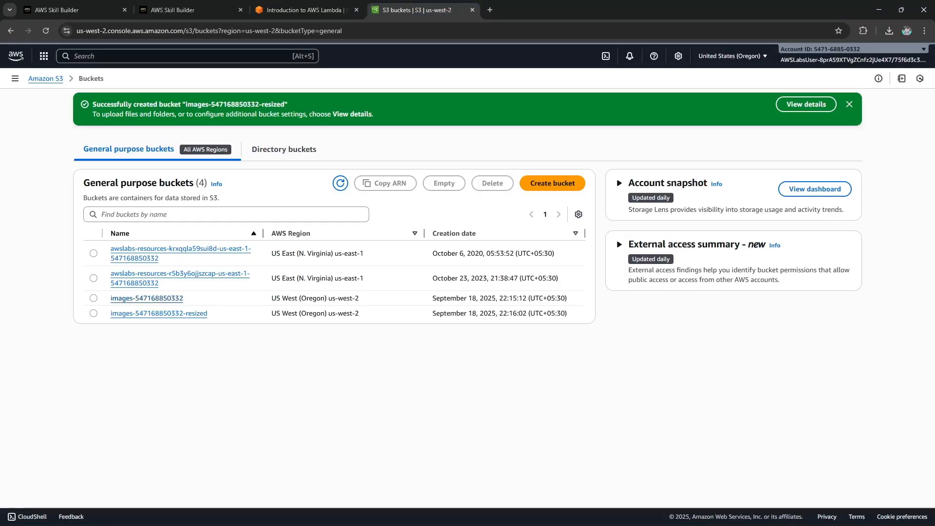
{"action": "left_click", "coordinate": [147, 298]}
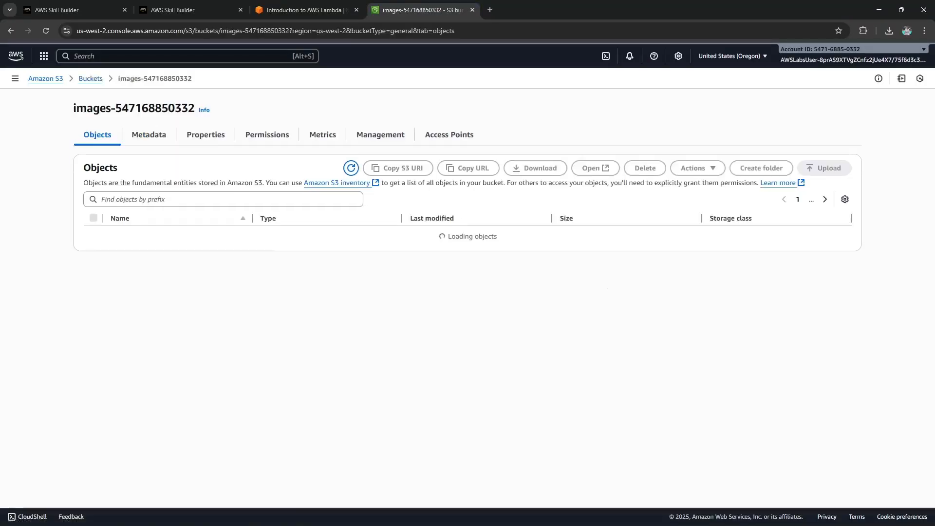
{"action": "left_click", "coordinate": [824, 168]}
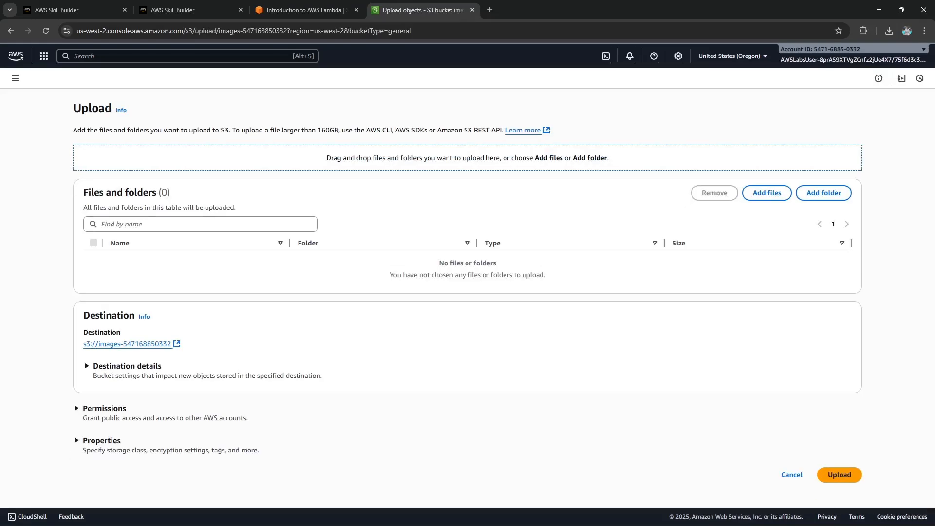
{"action": "left_click", "coordinate": [767, 193]}
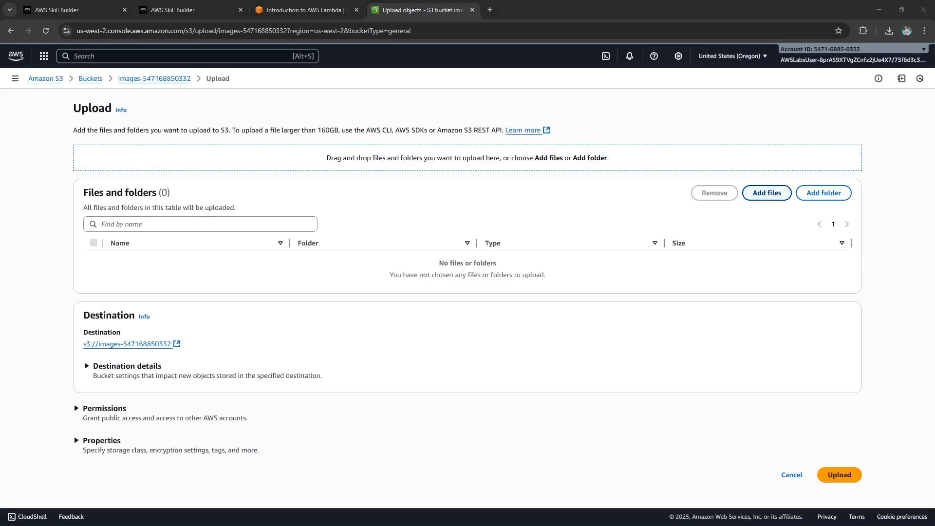
{"action": "double_click", "coordinate": [114, 92]}
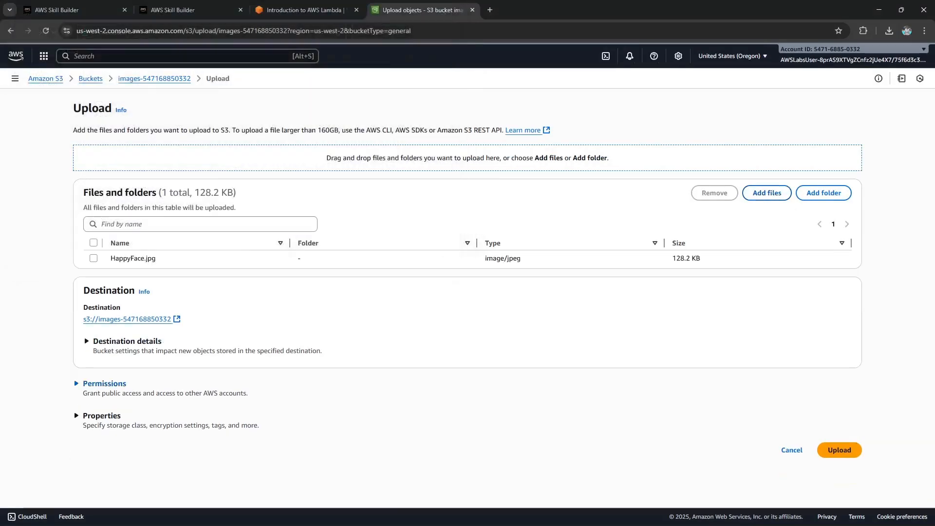
{"action": "left_click", "coordinate": [839, 450]}
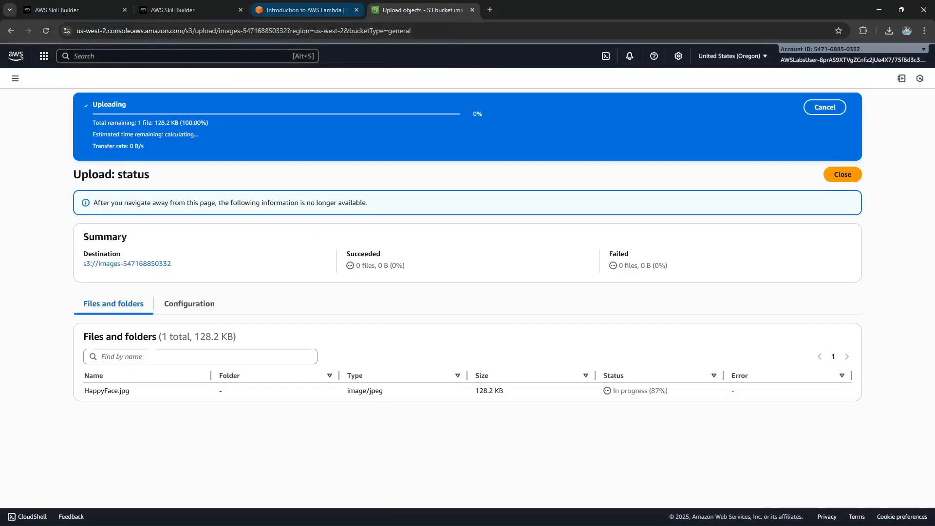
{"action": "left_click", "coordinate": [842, 139]}
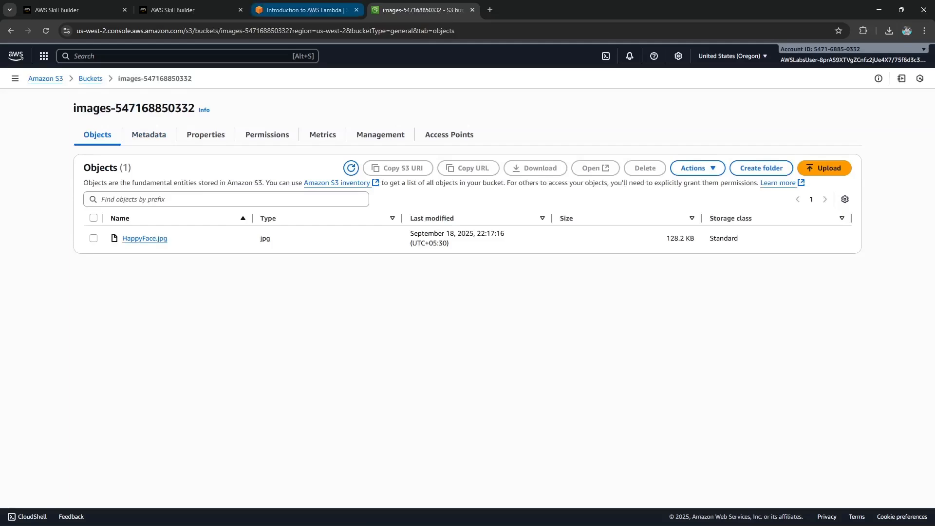
Copy the service name Lambda from step 16 of the lab guide and open that service through the AWS console search.
{"action": "left_click", "coordinate": [302, 10]}
{"action": "scroll", "coordinate": [760, 302], "scroll_direction": "down", "scroll_amount": 2}
{"action": "scroll", "coordinate": [760, 301], "scroll_direction": "down", "scroll_amount": 1}
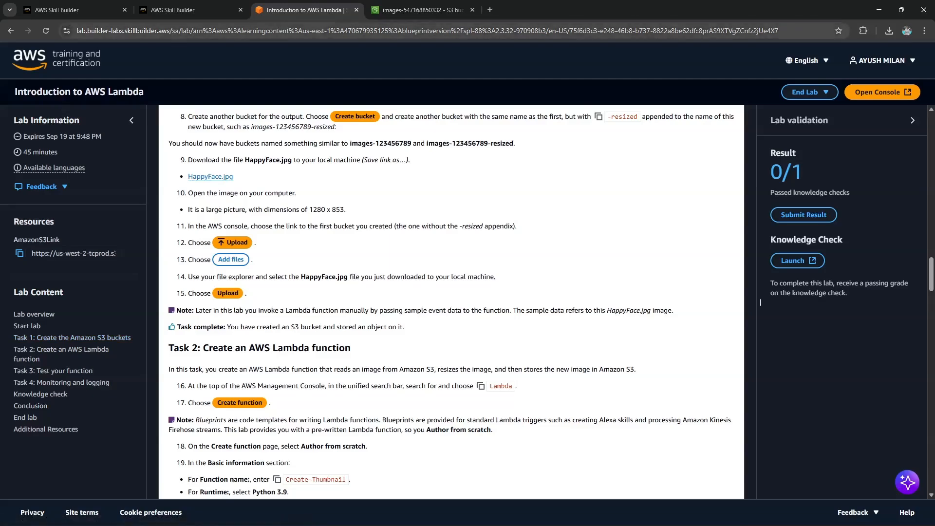
{"action": "scroll", "coordinate": [760, 302], "scroll_direction": "down", "scroll_amount": 2}
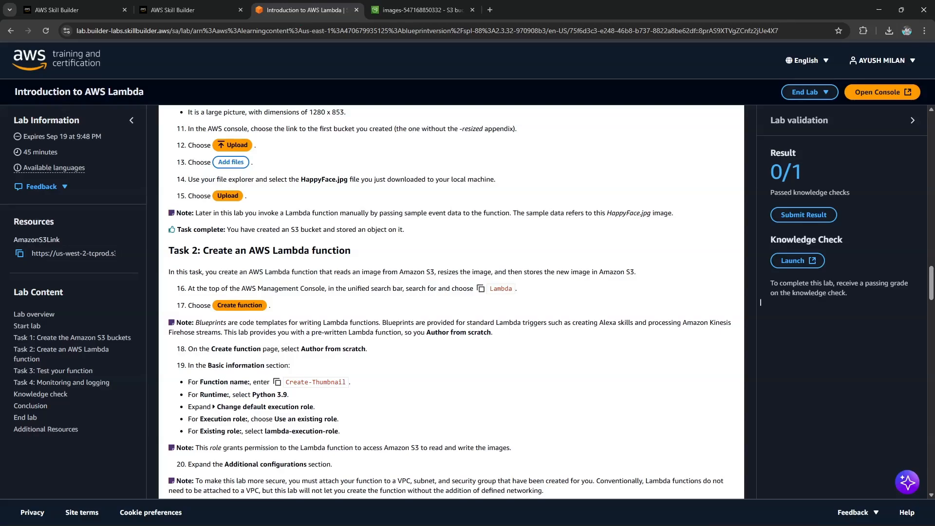
{"action": "left_click", "coordinate": [480, 288]}
{"action": "left_click", "coordinate": [419, 10]}
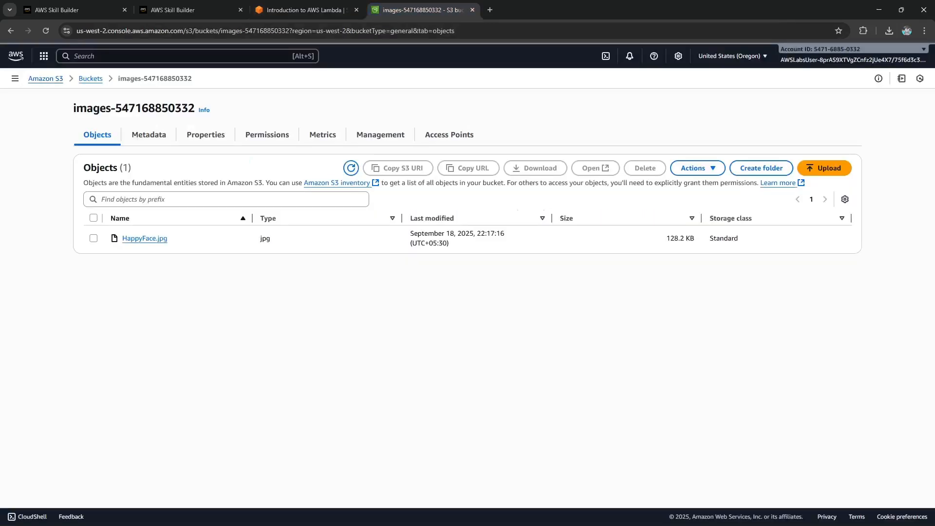
{"action": "left_click", "coordinate": [89, 56]}
{"action": "right_click", "coordinate": [90, 56]}
{"action": "left_click", "coordinate": [108, 172]}
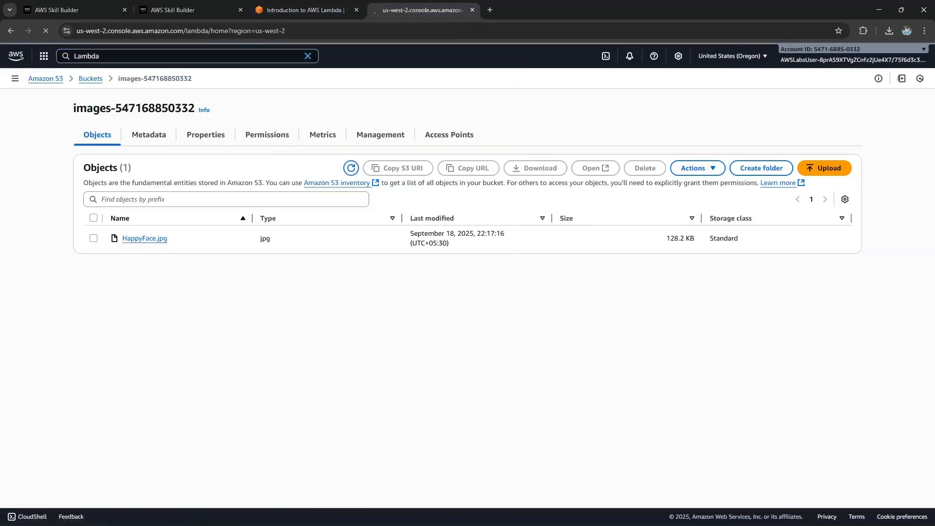
Review step 18 of the lab guide and copy the function name Create-Thumbnail from step 19.
{"action": "left_click", "coordinate": [307, 10]}
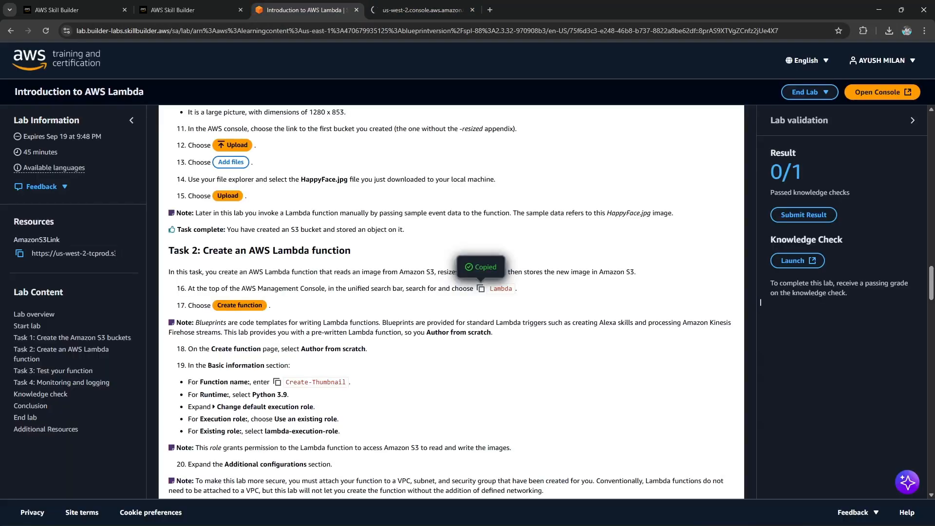
{"action": "left_click_drag", "start_coordinate": [188, 349], "coordinate": [367, 349]}
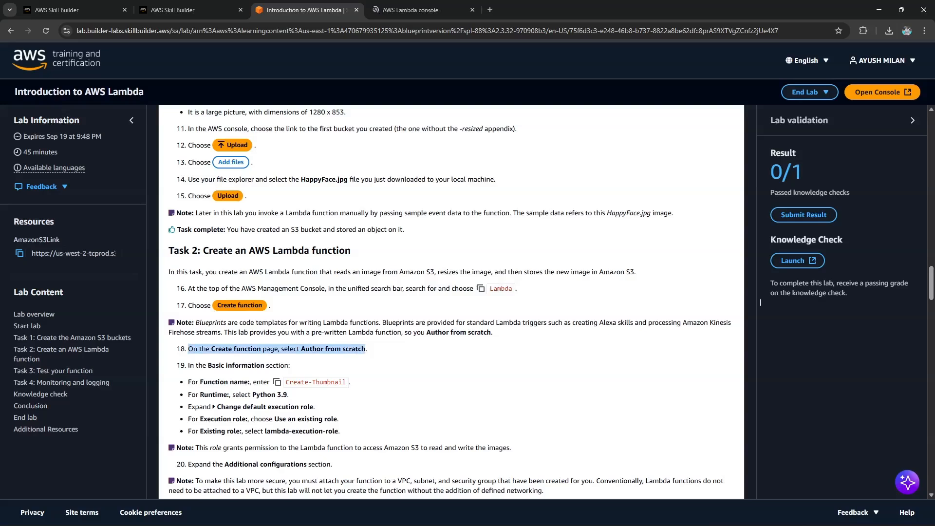
{"action": "left_click", "coordinate": [365, 359]}
{"action": "left_click_drag", "start_coordinate": [188, 349], "coordinate": [366, 349]}
{"action": "left_click", "coordinate": [365, 360]}
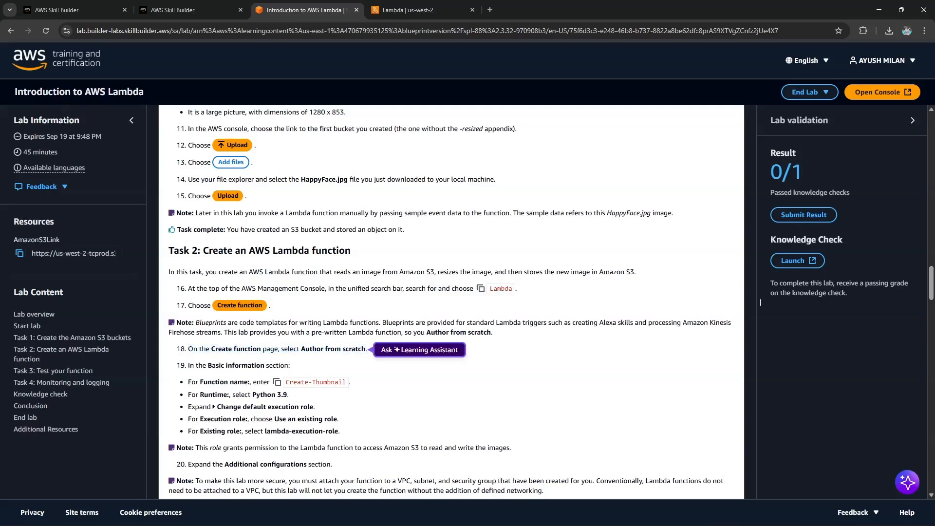
{"action": "left_click", "coordinate": [277, 381]}
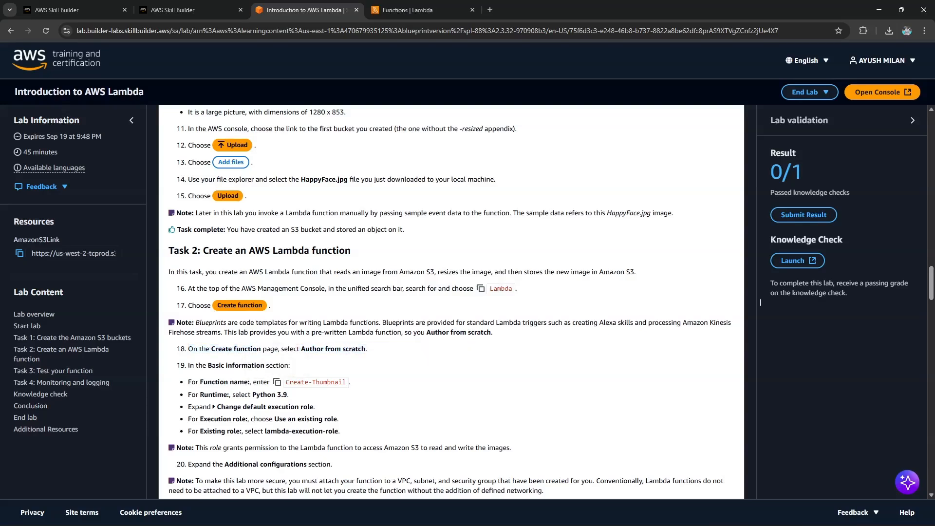
Start creating a Lambda function with the Author from scratch option.
{"action": "key", "text": "ctrl+Tab"}
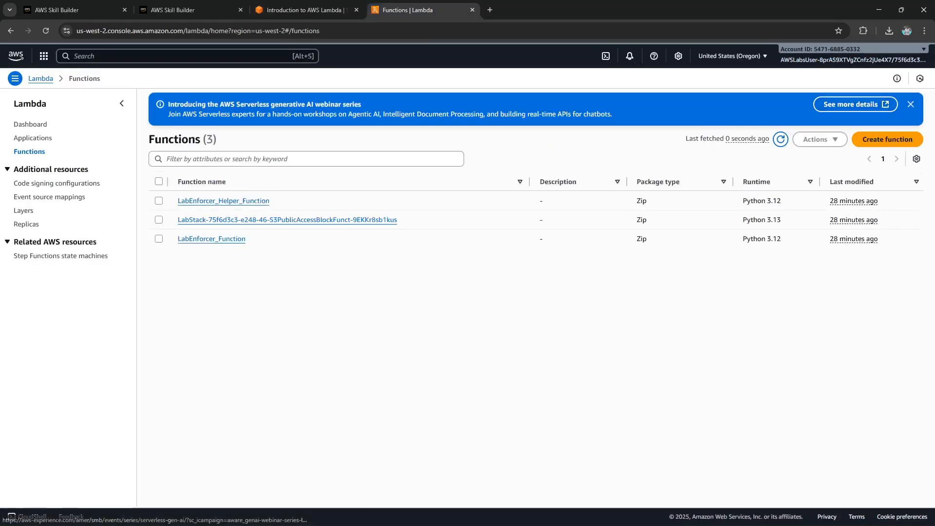
{"action": "left_click", "coordinate": [887, 138]}
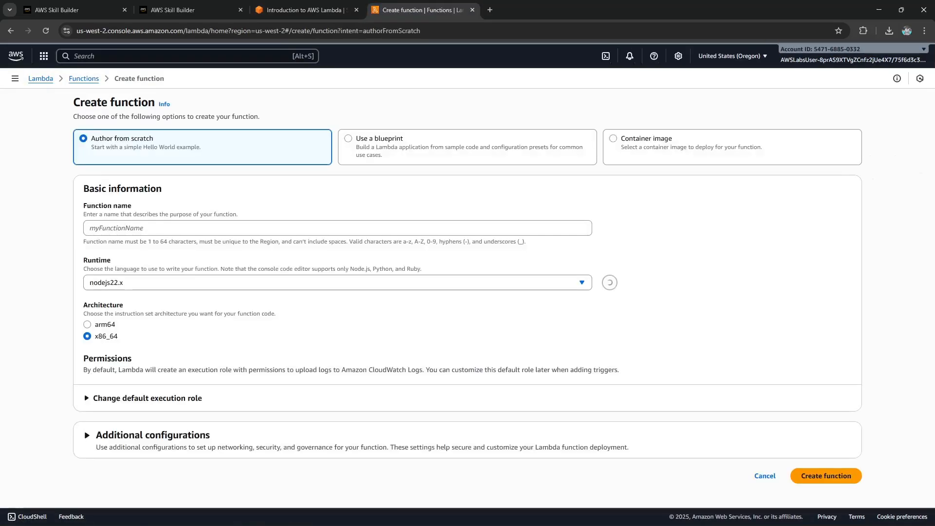
{"action": "left_click_drag", "start_coordinate": [102, 138], "coordinate": [154, 138]}
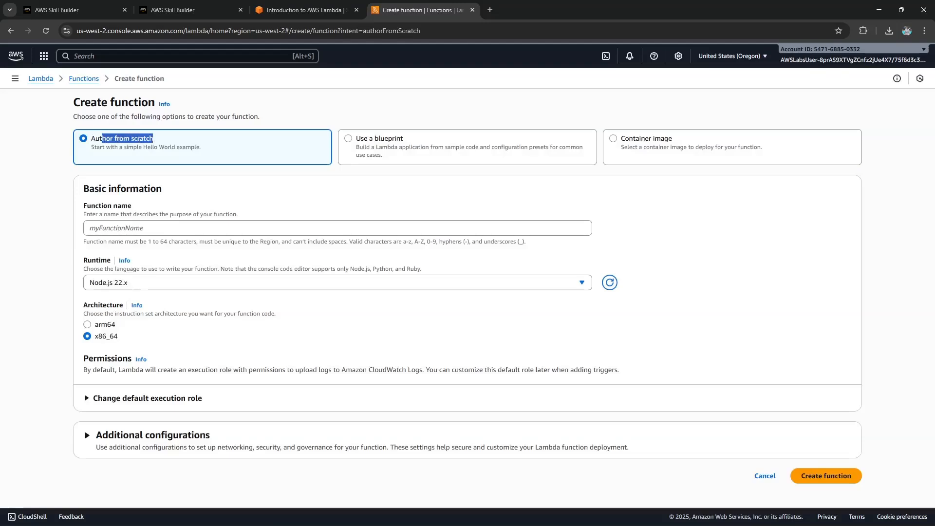
{"action": "left_click", "coordinate": [348, 138]}
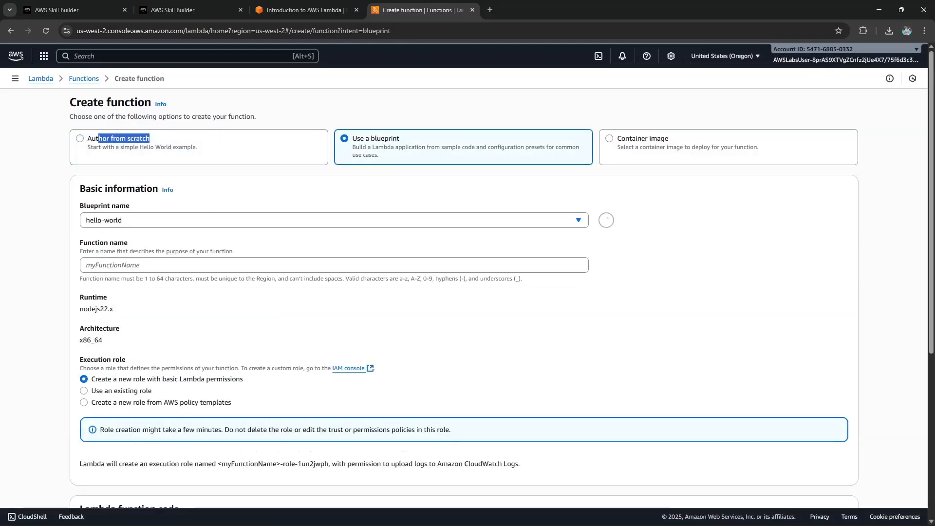
{"action": "left_click", "coordinate": [80, 138]}
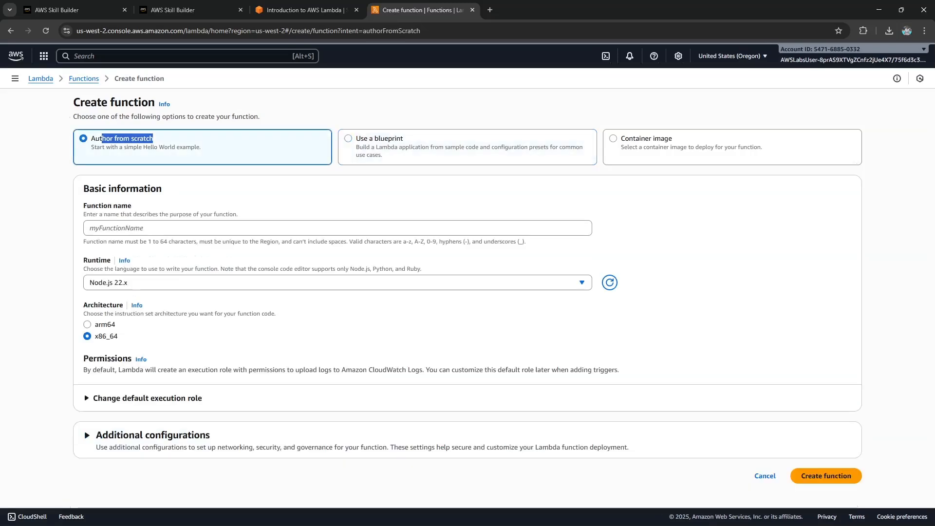
{"action": "left_click", "coordinate": [213, 117]}
{"action": "left_click_drag", "start_coordinate": [96, 138], "coordinate": [154, 138]}
{"action": "left_click", "coordinate": [154, 138]}
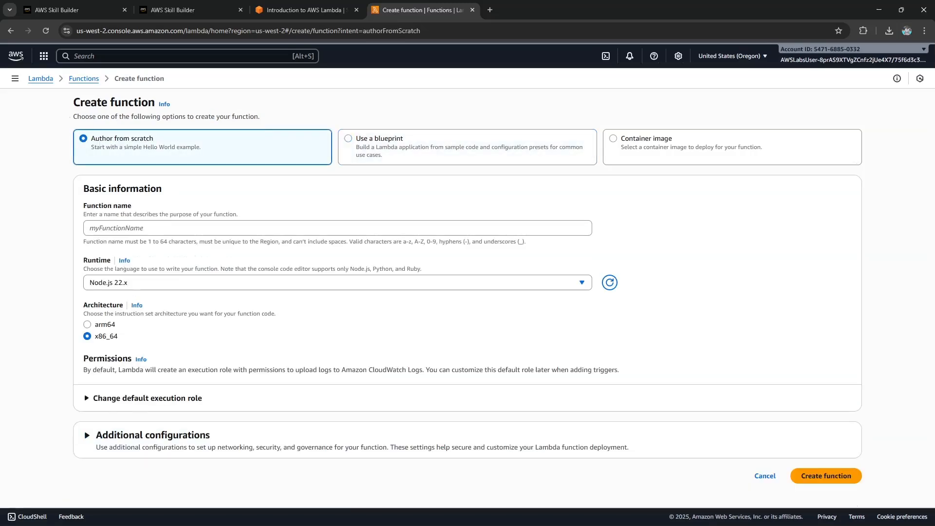
{"action": "left_click_drag", "start_coordinate": [91, 147], "coordinate": [176, 147]}
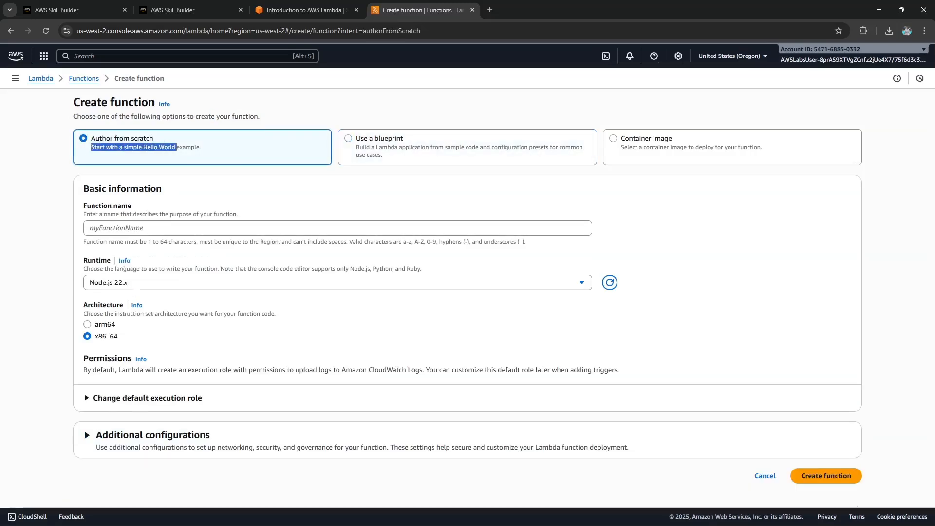
Enter the copied name Create-Thumbnail as the function name.
{"action": "left_click", "coordinate": [107, 228]}
{"action": "right_click", "coordinate": [108, 228]}
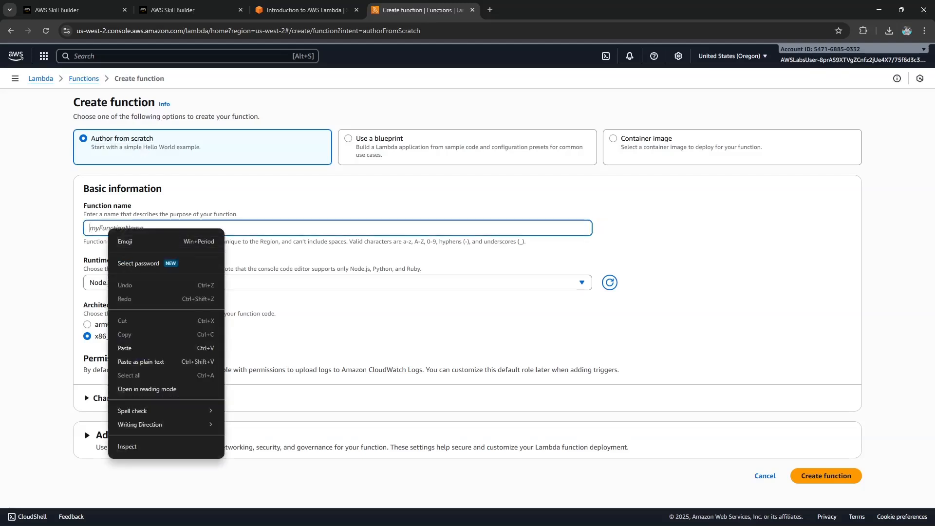
{"action": "left_click", "coordinate": [125, 348]}
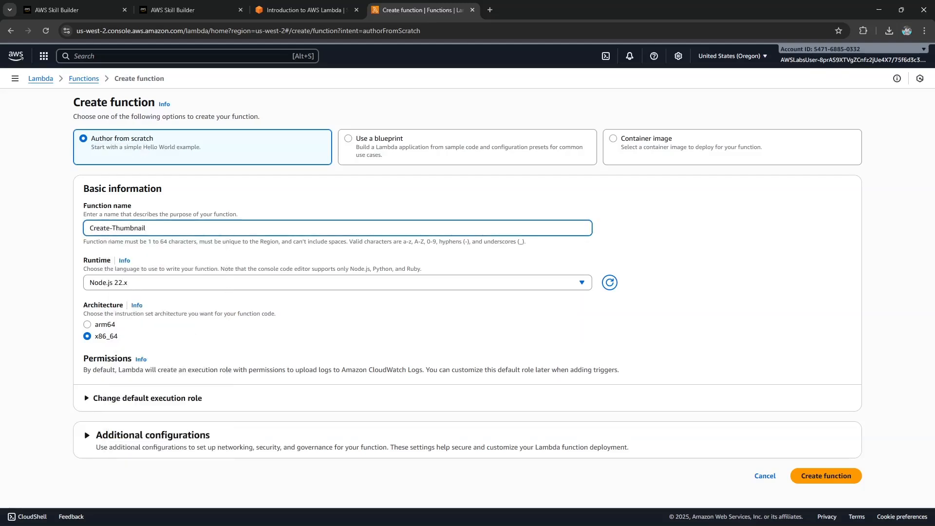
Check the runtime required in step 19 of the lab guide and set the function's runtime to Python 3.9.
{"action": "left_click", "coordinate": [306, 9]}
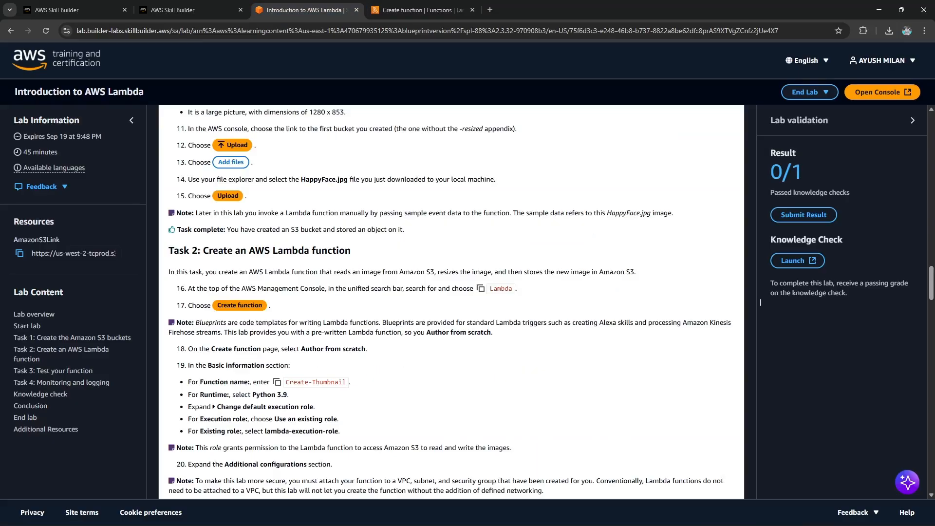
{"action": "scroll", "coordinate": [760, 302], "scroll_direction": "down", "scroll_amount": 2}
{"action": "left_click", "coordinate": [421, 10]}
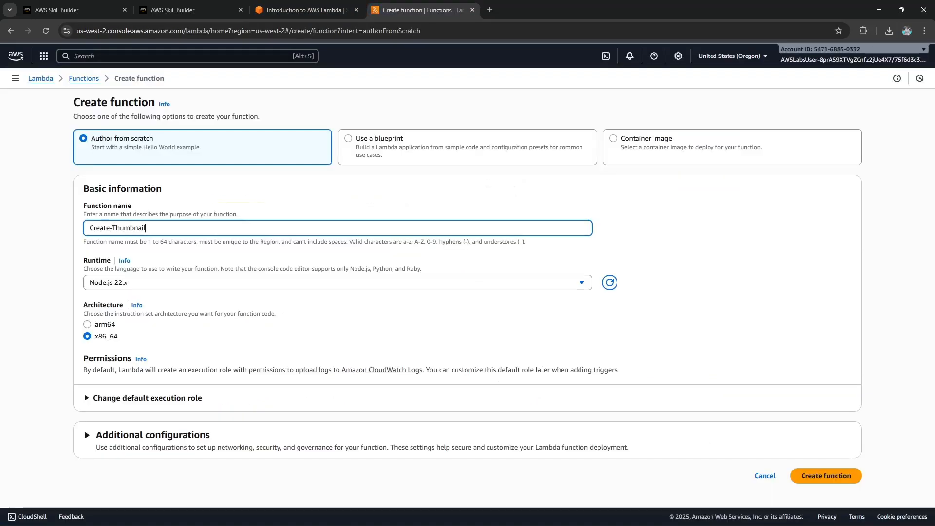
{"action": "left_click", "coordinate": [337, 283]}
{"action": "scroll", "coordinate": [338, 336], "scroll_direction": "down", "scroll_amount": 3}
{"action": "left_click", "coordinate": [117, 436]}
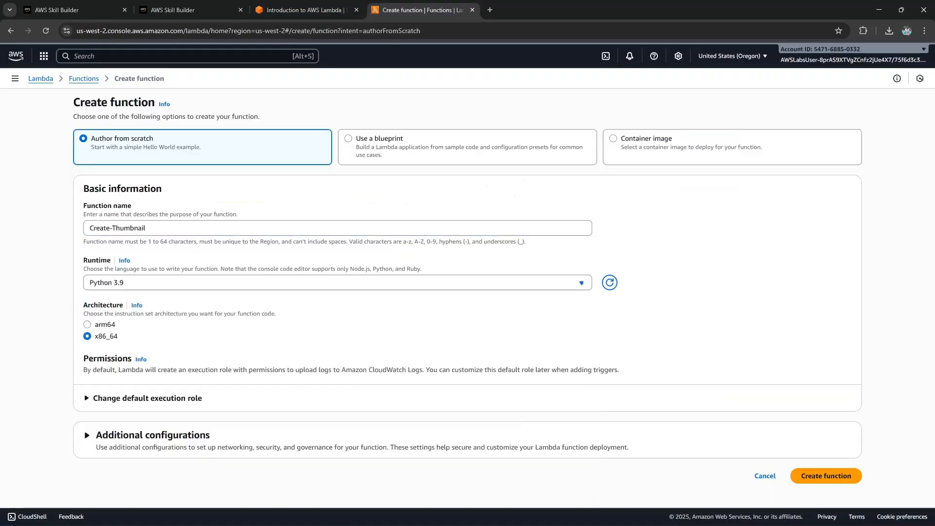
Check the execution role instruction in the lab guide and expand the Change default execution role settings of the new function.
{"action": "left_click", "coordinate": [303, 10]}
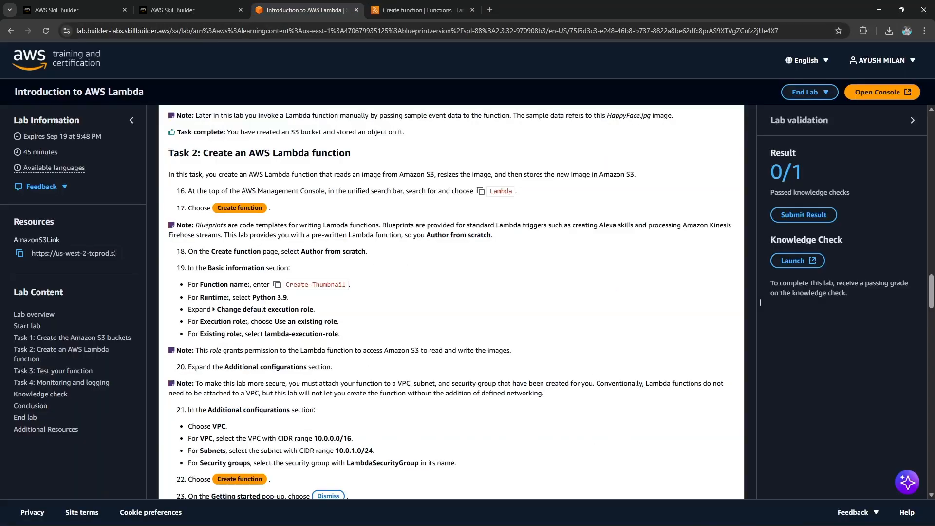
{"action": "left_click_drag", "start_coordinate": [218, 309], "coordinate": [316, 309]}
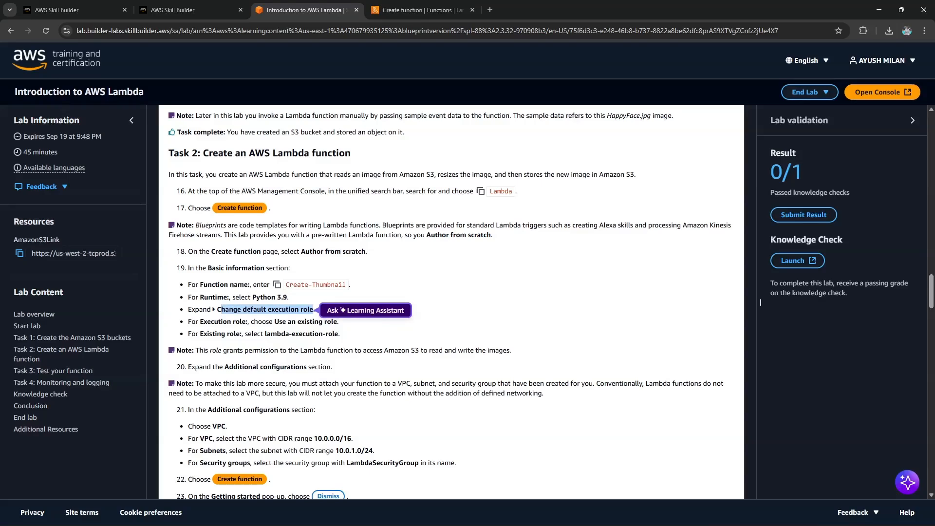
{"action": "left_click", "coordinate": [422, 10]}
{"action": "left_click", "coordinate": [143, 397]}
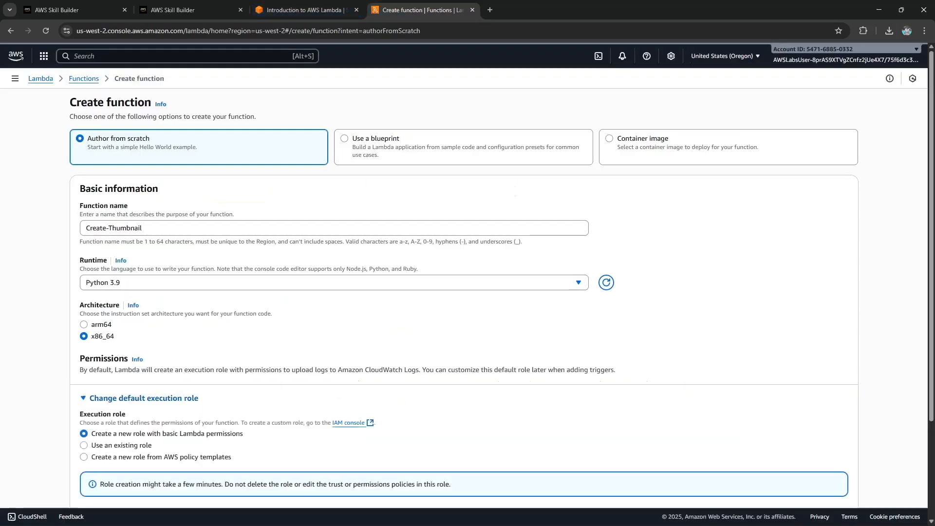
{"action": "scroll", "coordinate": [468, 292], "scroll_direction": "down", "scroll_amount": 2}
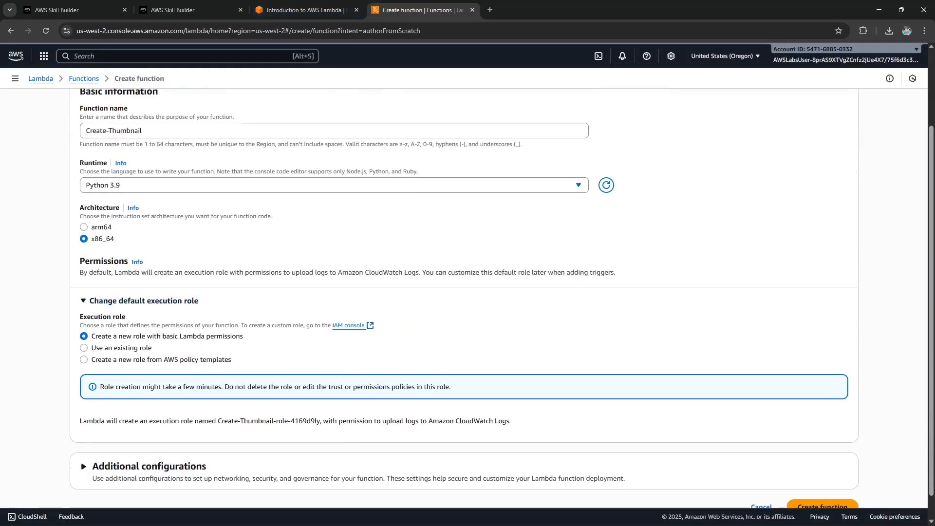
{"action": "left_click_drag", "start_coordinate": [91, 336], "coordinate": [243, 336]}
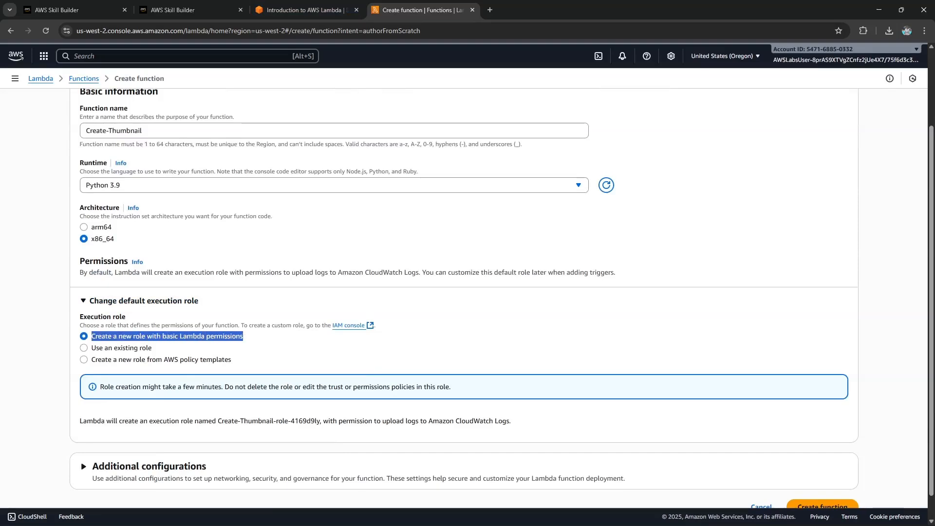
Review the Execution role and Existing role settings listed in step 19 of the lab guide.
{"action": "key", "text": "ctrl+shift+Tab"}
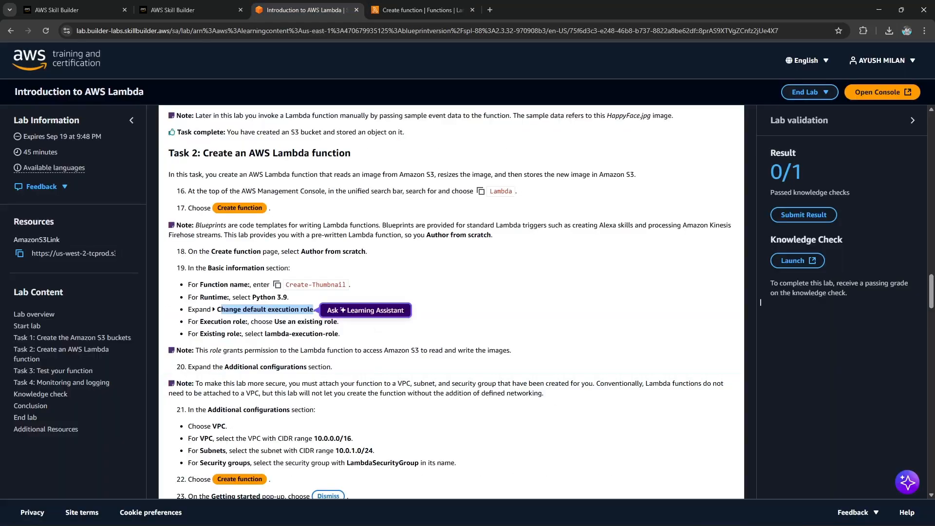
{"action": "left_click", "coordinate": [760, 302]}
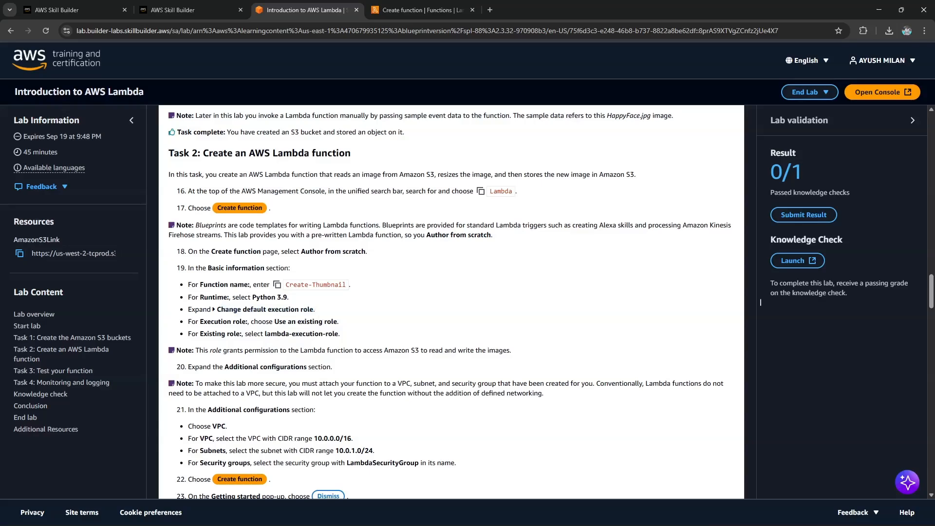
{"action": "left_click_drag", "start_coordinate": [275, 321], "coordinate": [339, 321]}
{"action": "left_click", "coordinate": [266, 334]}
{"action": "left_click_drag", "start_coordinate": [265, 334], "coordinate": [340, 334]}
{"action": "left_click", "coordinate": [339, 334]}
{"action": "left_click", "coordinate": [419, 10]}
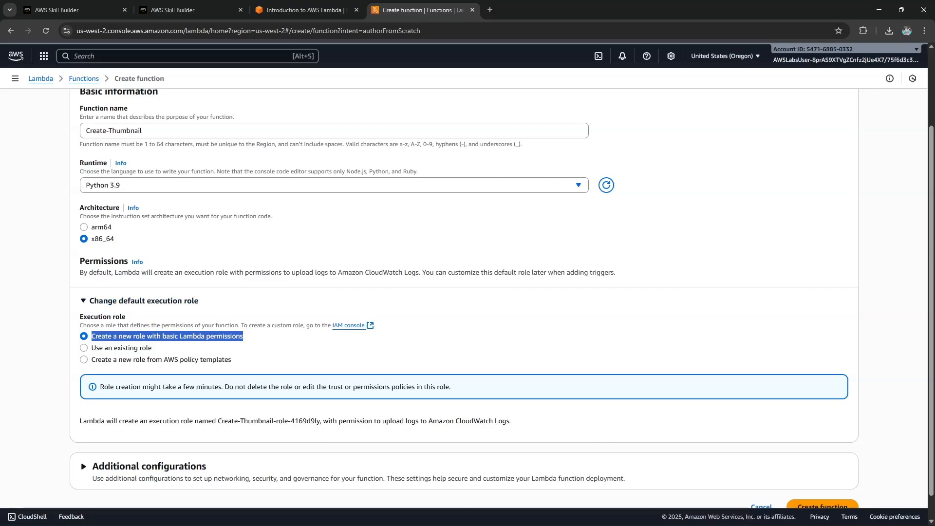
Examine the AWS Account resources diagram in the lab guide and recheck the existing role name in step 19.
{"action": "left_click", "coordinate": [305, 9]}
{"action": "scroll", "coordinate": [761, 303], "scroll_direction": "up", "scroll_amount": 14}
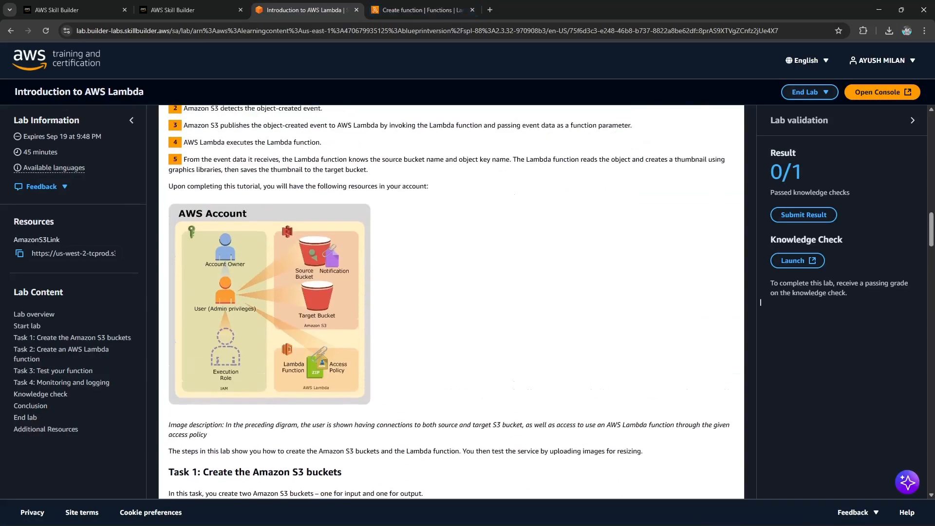
{"action": "scroll", "coordinate": [760, 303], "scroll_direction": "up", "scroll_amount": 1}
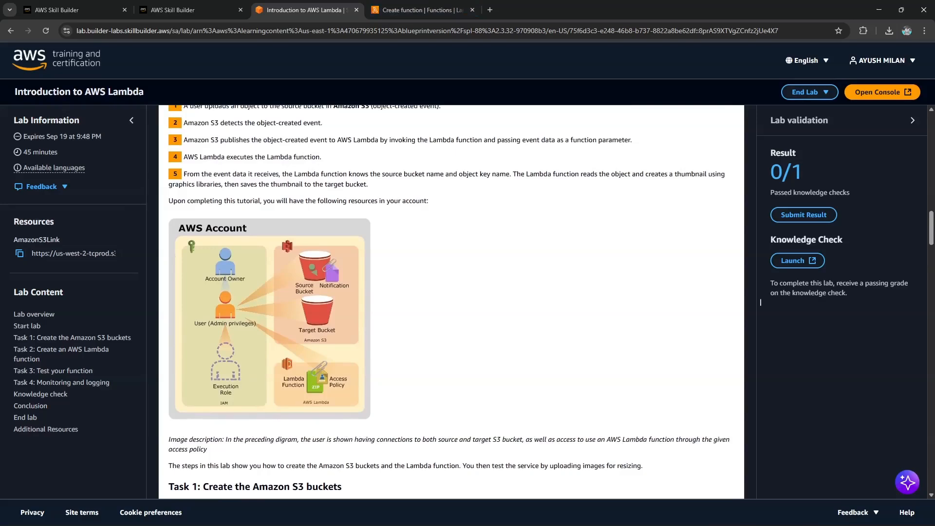
{"action": "scroll", "coordinate": [760, 302], "scroll_direction": "down", "scroll_amount": 7}
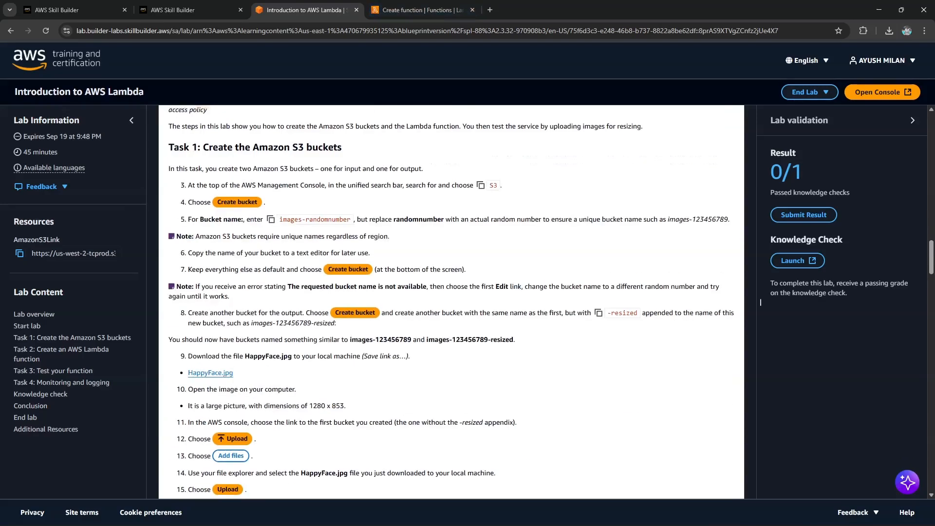
{"action": "scroll", "coordinate": [760, 303], "scroll_direction": "down", "scroll_amount": 8}
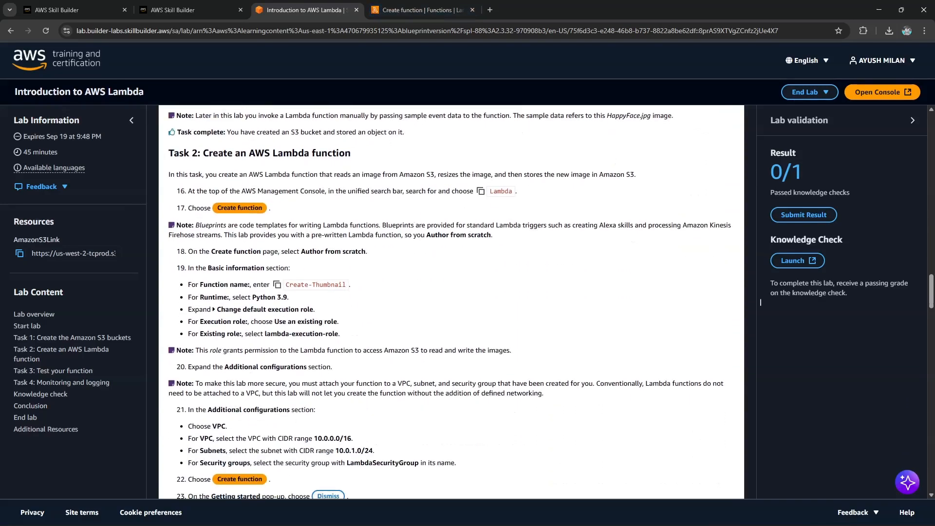
{"action": "left_click_drag", "start_coordinate": [265, 333], "coordinate": [339, 334]}
{"action": "left_click", "coordinate": [419, 10]}
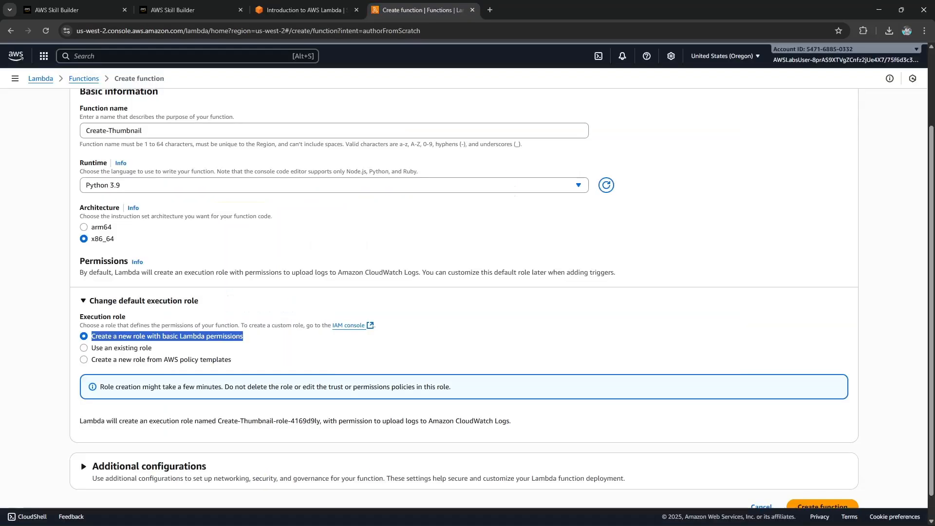
Set the function to use an existing execution role and select lambda-execution-role.
{"action": "left_click", "coordinate": [121, 347]}
{"action": "left_click", "coordinate": [244, 401]}
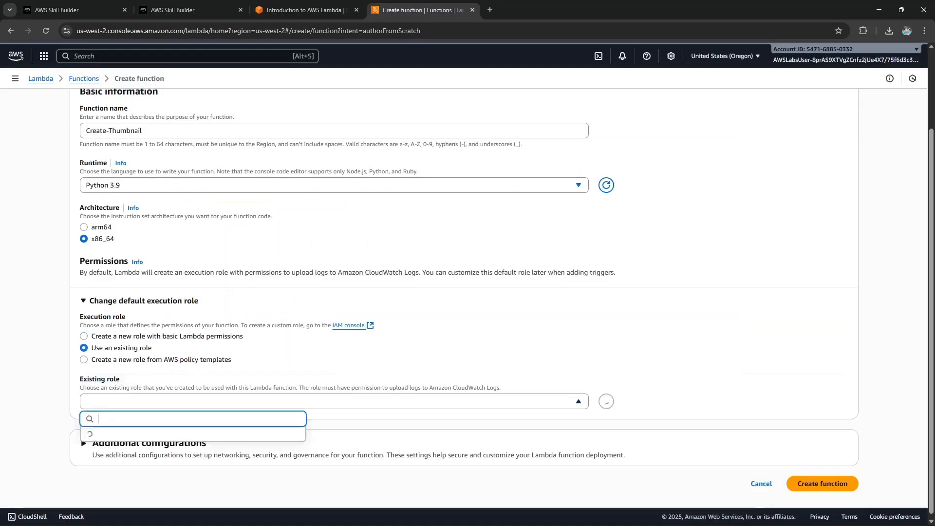
{"action": "scroll", "coordinate": [190, 459], "scroll_direction": "down", "scroll_amount": 3}
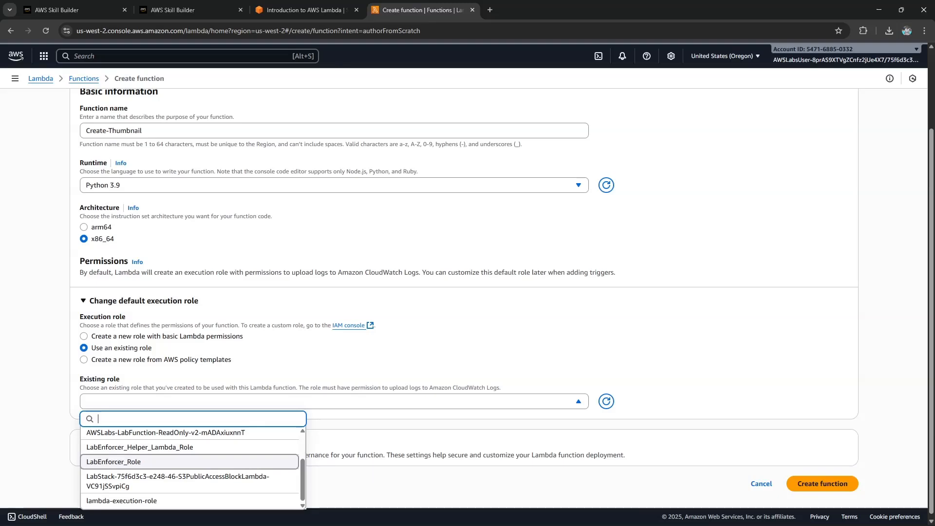
{"action": "left_click", "coordinate": [122, 498]}
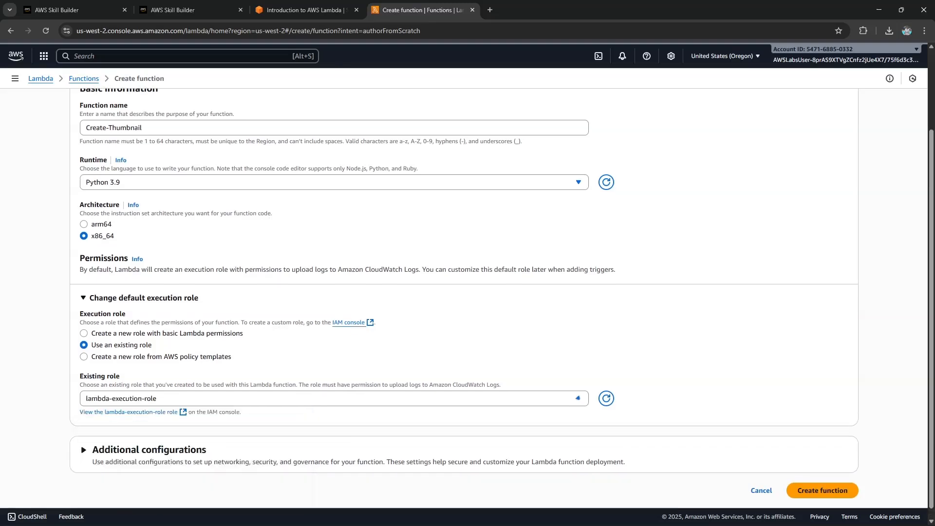
Expand the Additional configurations section of the new function to show its networking, security and governance options.
{"action": "left_click", "coordinate": [305, 9]}
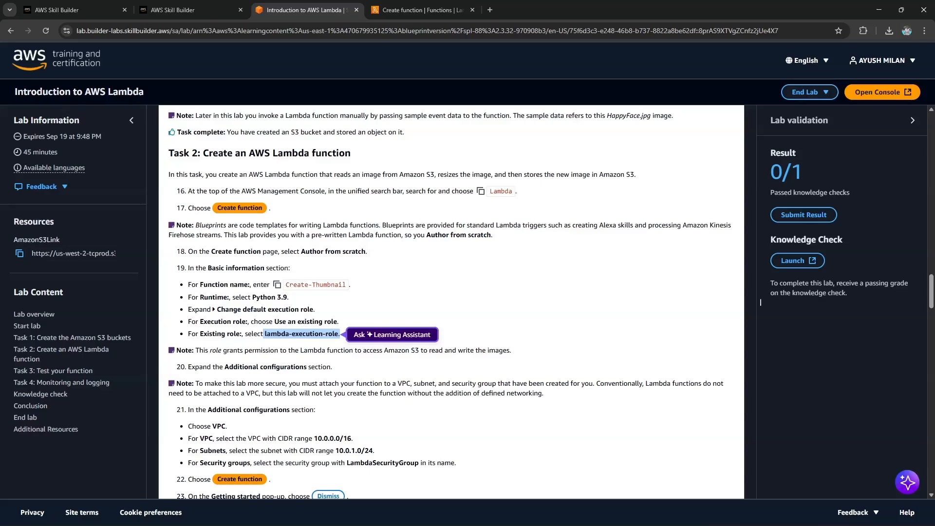
{"action": "left_click", "coordinate": [421, 9]}
{"action": "scroll", "coordinate": [312, 389], "scroll_direction": "down", "scroll_amount": 1}
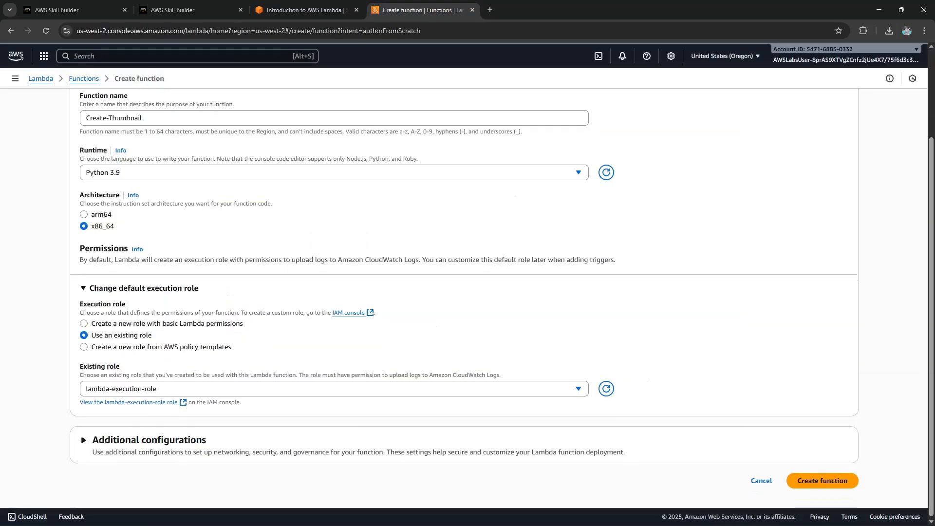
{"action": "left_click", "coordinate": [149, 440]}
{"action": "scroll", "coordinate": [148, 440], "scroll_direction": "down", "scroll_amount": 4}
{"action": "scroll", "coordinate": [467, 297], "scroll_direction": "down", "scroll_amount": 1}
{"action": "scroll", "coordinate": [468, 297], "scroll_direction": "down", "scroll_amount": 1}
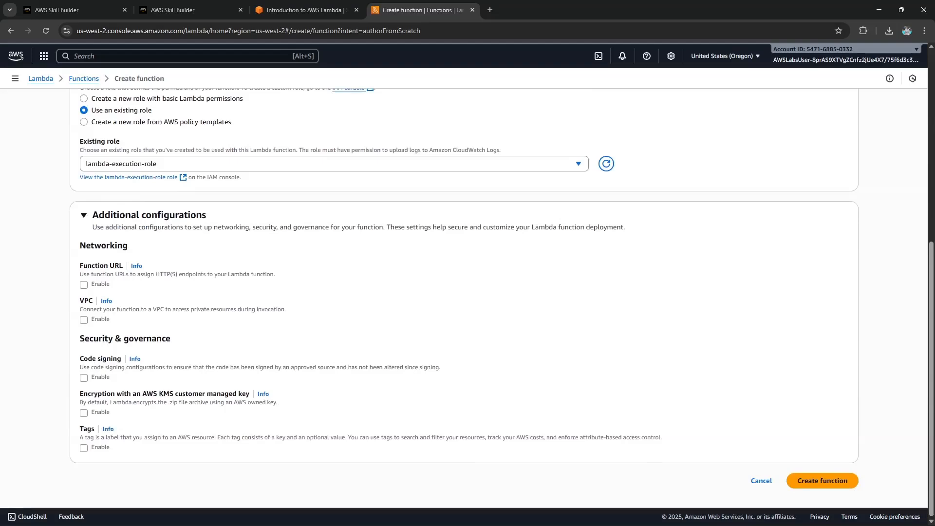
Review the VPC instructions in step 21 of the lab guide and copy the CIDR range 10.0.0.0/16.
{"action": "key", "text": "ctrl+shift+Tab"}
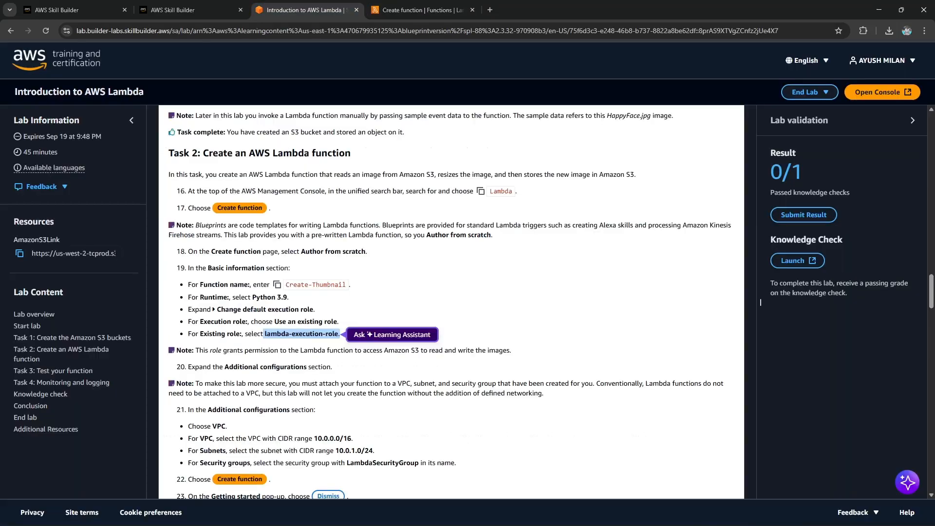
{"action": "left_click_drag", "start_coordinate": [188, 426], "coordinate": [352, 438]}
{"action": "left_click", "coordinate": [229, 427]}
{"action": "left_click", "coordinate": [760, 302]}
{"action": "right_click", "coordinate": [338, 437]}
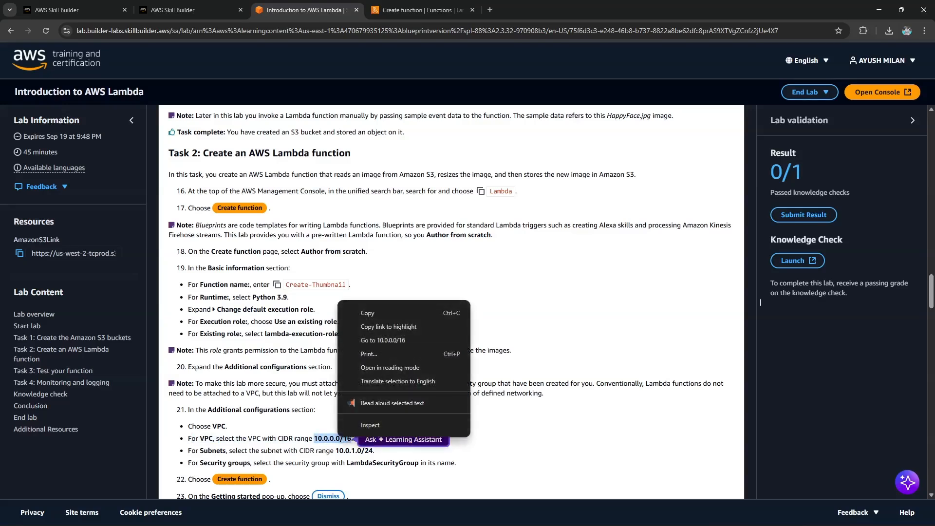
{"action": "left_click", "coordinate": [367, 312]}
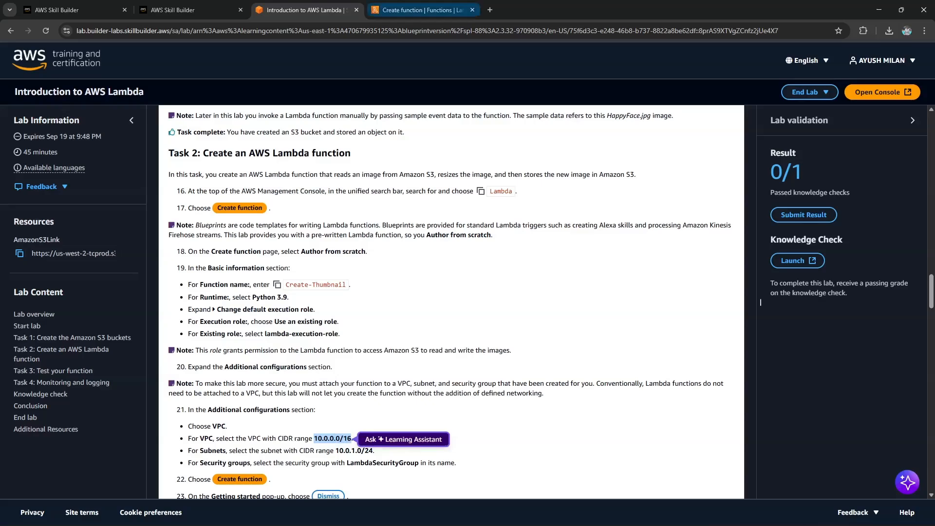
Enable VPC for the function and select the VPC with CIDR range 10.0.0.0/16, rechecking step 21 of the lab guide.
{"action": "left_click", "coordinate": [419, 10]}
{"action": "left_click", "coordinate": [83, 320]}
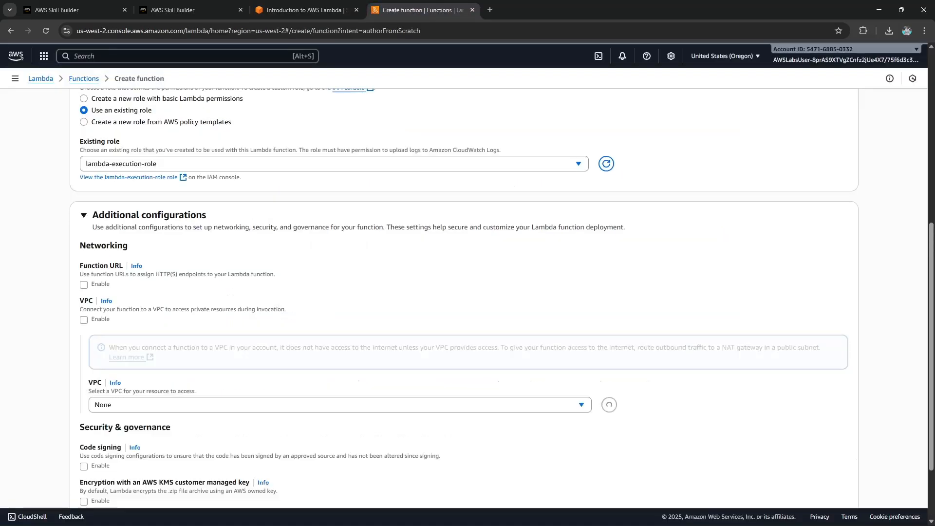
{"action": "left_click", "coordinate": [340, 405]}
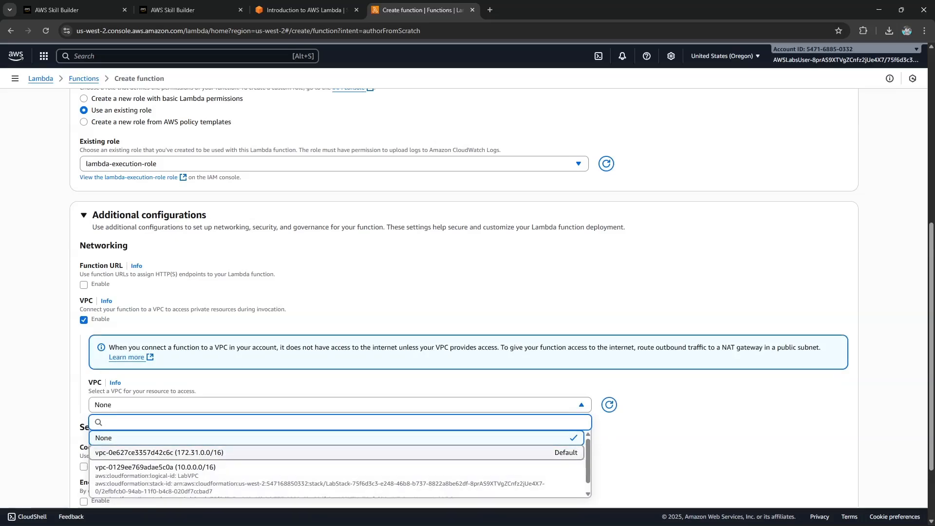
{"action": "key", "text": "ctrl+shift+Tab"}
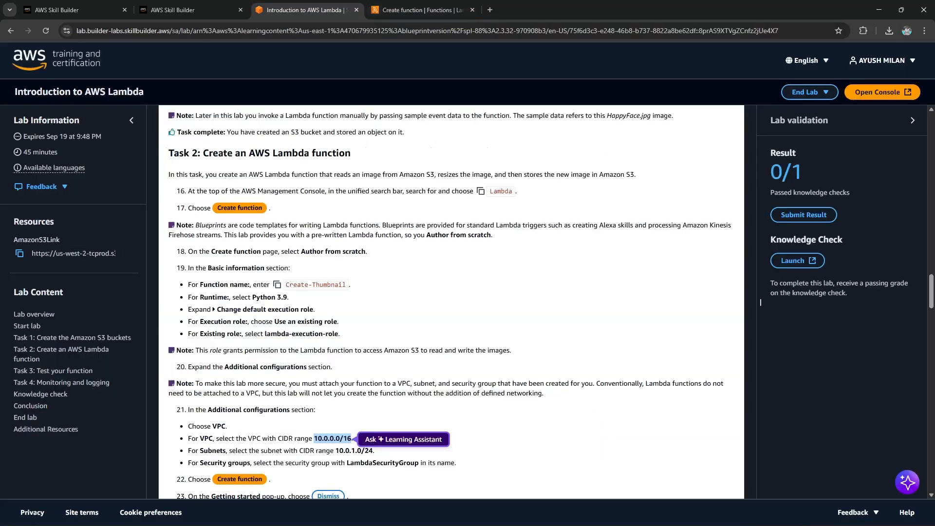
{"action": "left_click_drag", "start_coordinate": [229, 427], "coordinate": [209, 438]}
{"action": "left_click", "coordinate": [228, 432]}
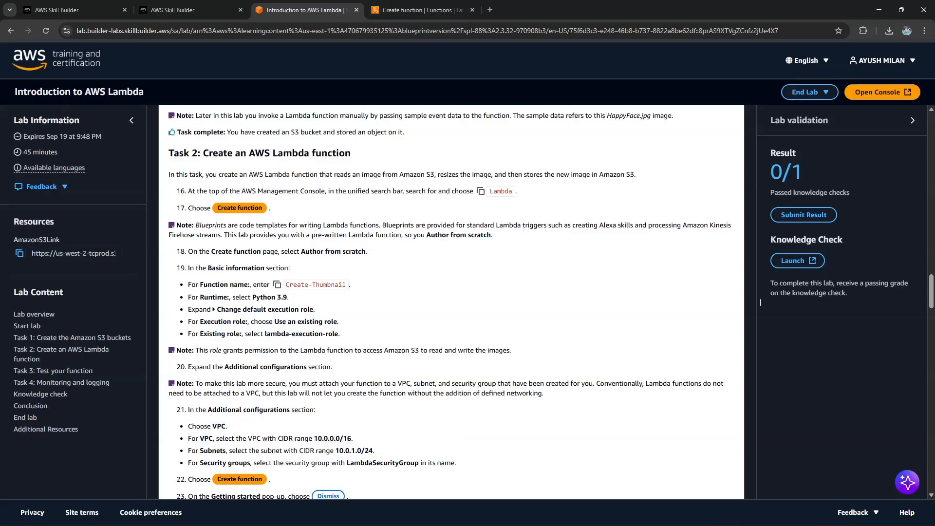
{"action": "key", "text": "ctrl+Tab"}
{"action": "left_click", "coordinate": [340, 405]}
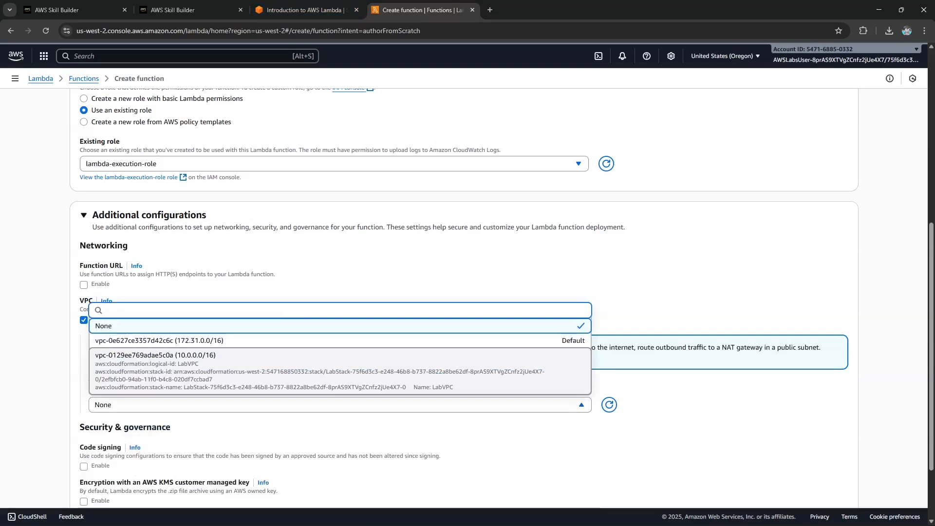
{"action": "left_click", "coordinate": [156, 356]}
Select the subnet with CIDR range 10.0.1.0/24 for the function's VPC configuration.
{"action": "scroll", "coordinate": [467, 292], "scroll_direction": "down", "scroll_amount": 2}
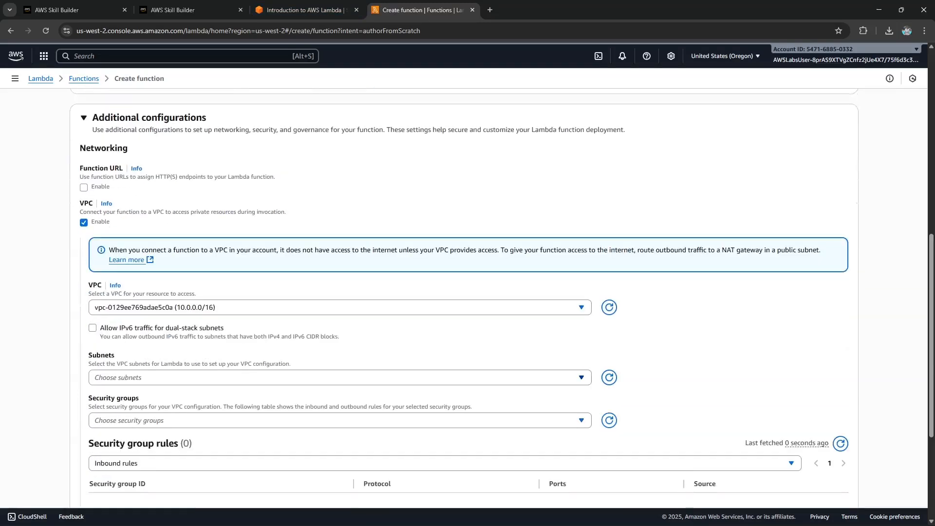
{"action": "left_click", "coordinate": [340, 377]}
{"action": "left_click", "coordinate": [340, 427]}
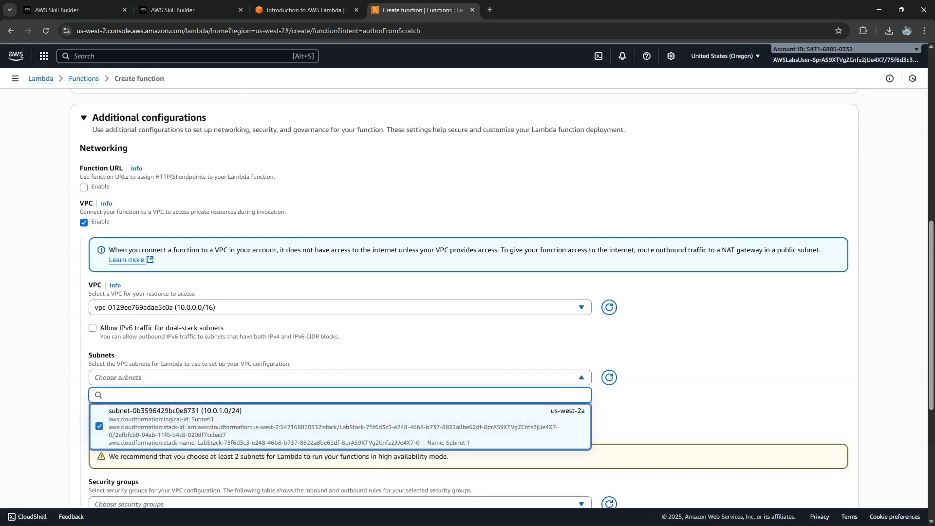
{"action": "left_click", "coordinate": [706, 390]}
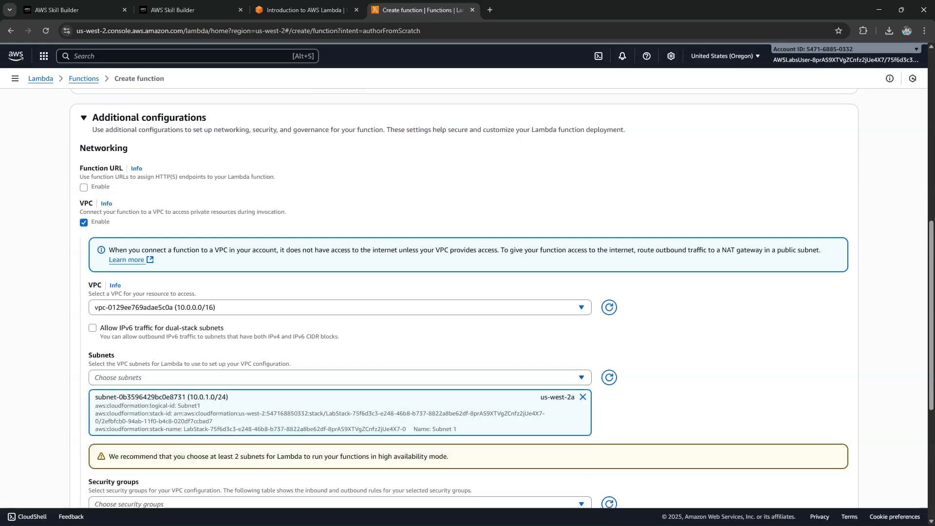
Select the security group with LambdaSecurityGroup in its name for the function's VPC configuration, following step 21 of the lab guide.
{"action": "left_click", "coordinate": [308, 10]}
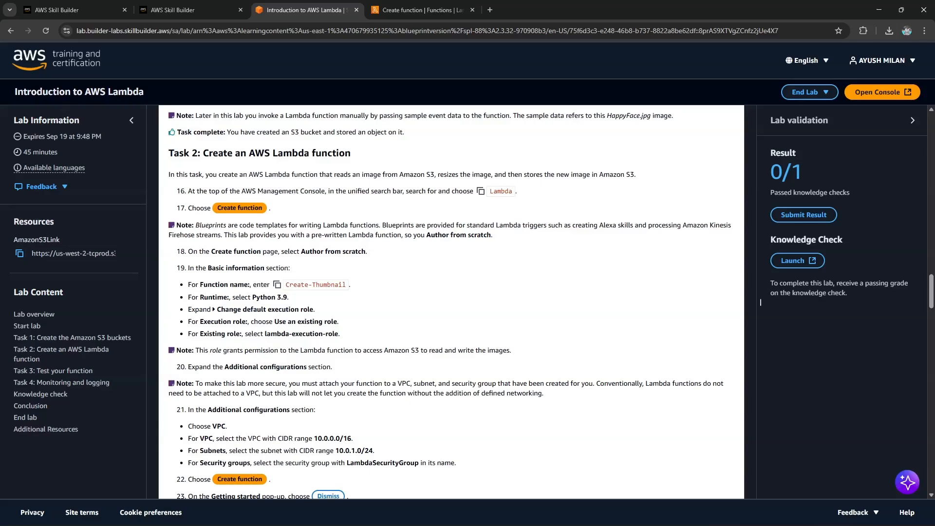
{"action": "scroll", "coordinate": [760, 302], "scroll_direction": "down", "scroll_amount": 1}
{"action": "left_click_drag", "start_coordinate": [251, 414], "coordinate": [419, 414]}
{"action": "left_click", "coordinate": [421, 10]}
{"action": "scroll", "coordinate": [370, 301], "scroll_direction": "down", "scroll_amount": 4}
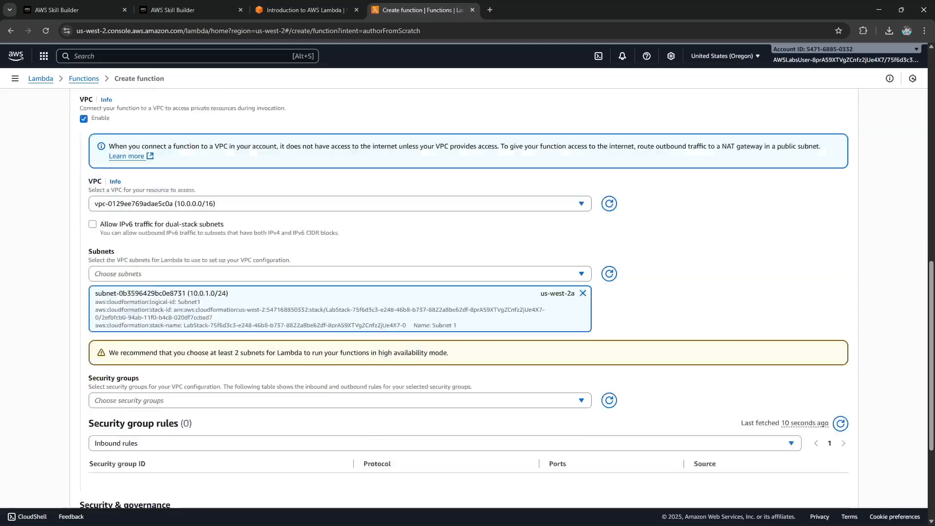
{"action": "left_click", "coordinate": [292, 309]}
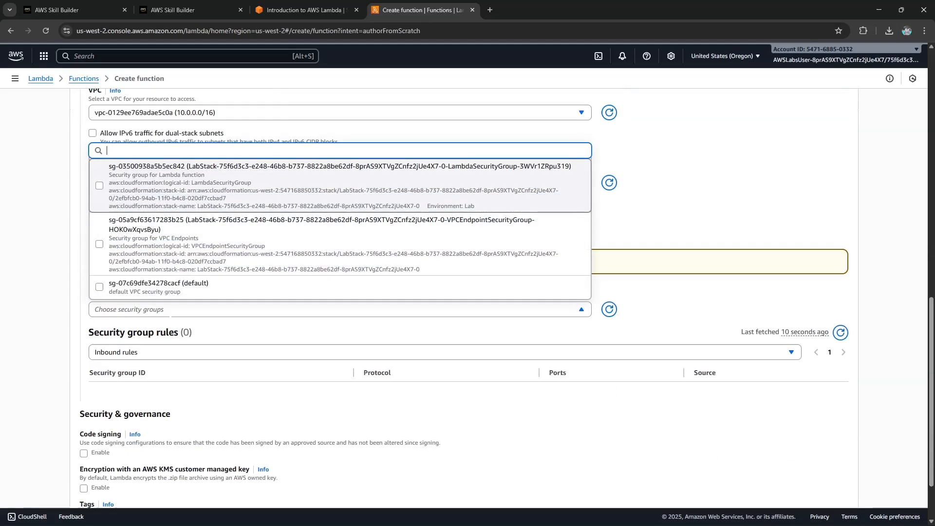
{"action": "left_click", "coordinate": [180, 187]}
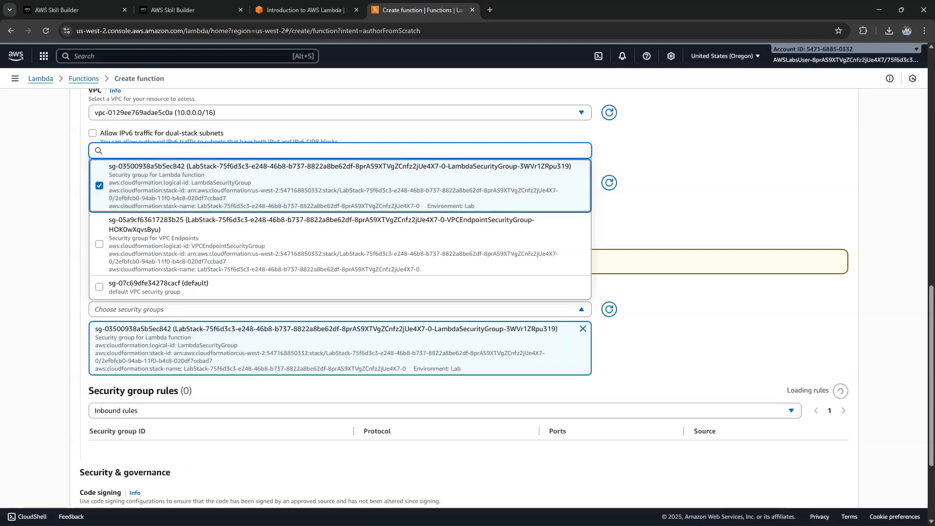
{"action": "left_click", "coordinate": [187, 468]}
Check step 22 of the lab guide and create the function with the configured VPC, subnet and security group.
{"action": "key", "text": "ctrl+shift+Tab"}
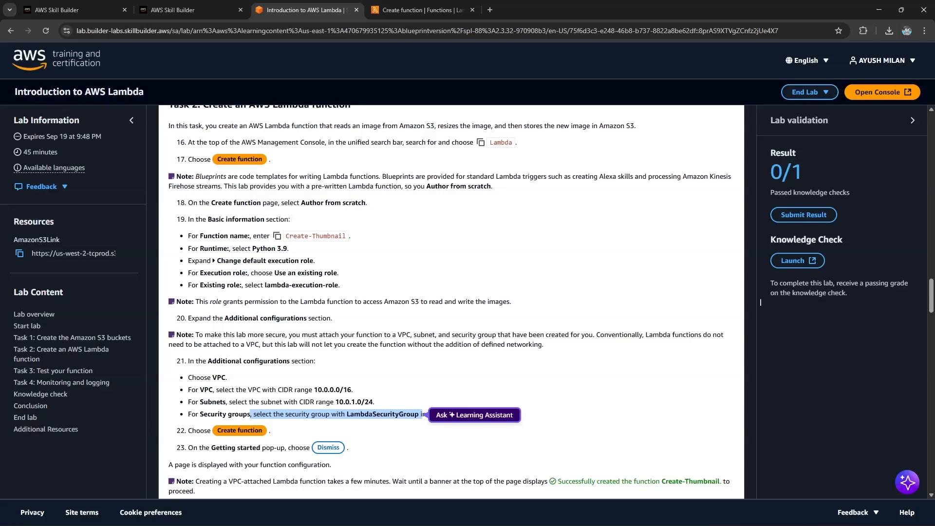
{"action": "left_click", "coordinate": [760, 301]}
{"action": "scroll", "coordinate": [761, 302], "scroll_direction": "down", "scroll_amount": 1}
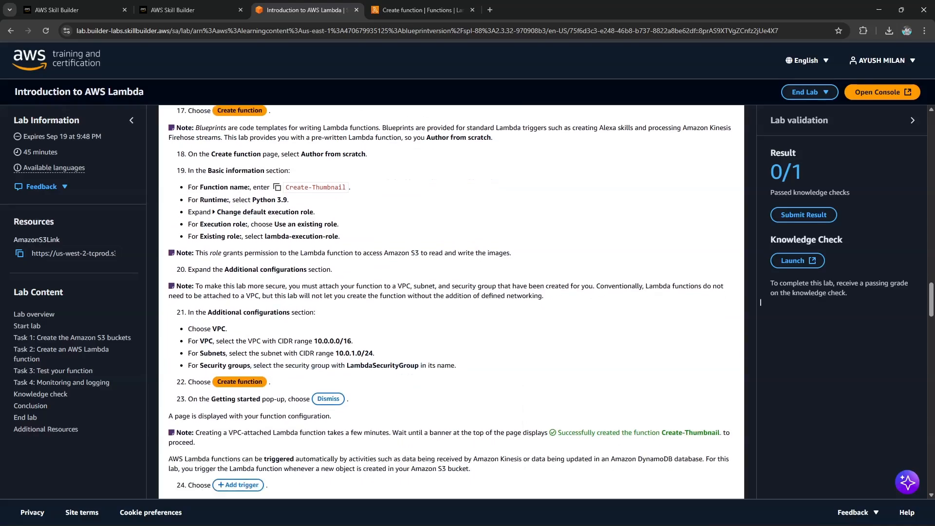
{"action": "key", "text": "ctrl+Tab"}
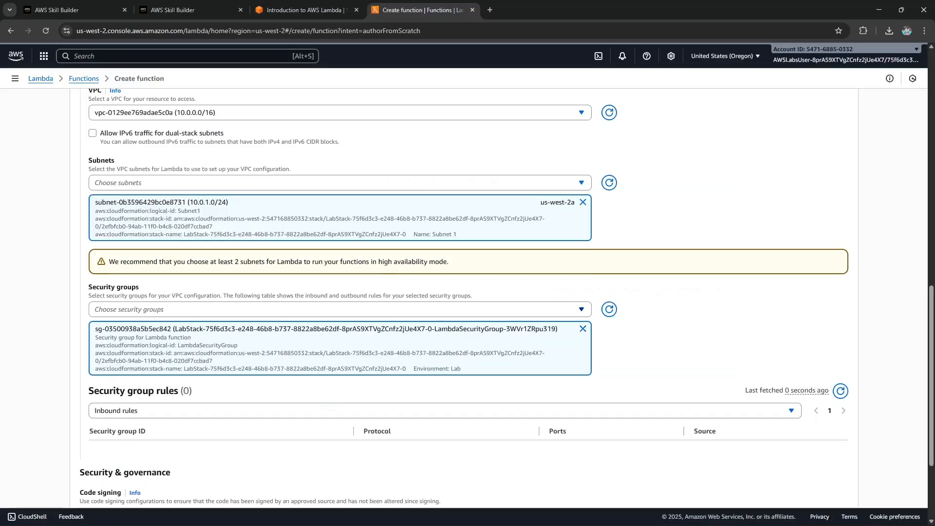
{"action": "left_click", "coordinate": [340, 309]}
{"action": "left_click", "coordinate": [682, 326]}
{"action": "scroll", "coordinate": [464, 302], "scroll_direction": "down", "scroll_amount": 1}
{"action": "scroll", "coordinate": [506, 298], "scroll_direction": "down", "scroll_amount": 2}
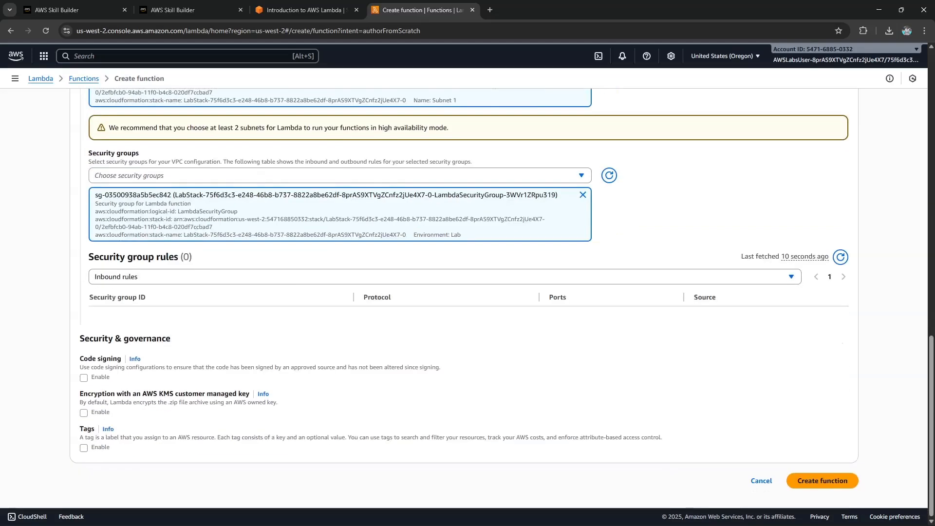
{"action": "left_click", "coordinate": [822, 480]}
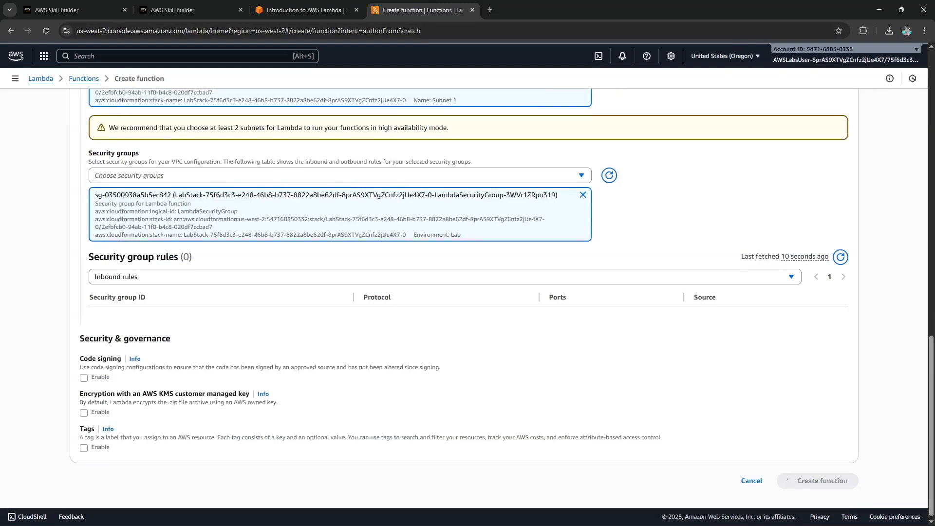
Review the Getting started pop-up instruction in step 23 of the lab guide and check the Create-Thumbnail function's creation status.
{"action": "key", "text": "ctrl+shift+Tab"}
{"action": "scroll", "coordinate": [760, 301], "scroll_direction": "down", "scroll_amount": 1}
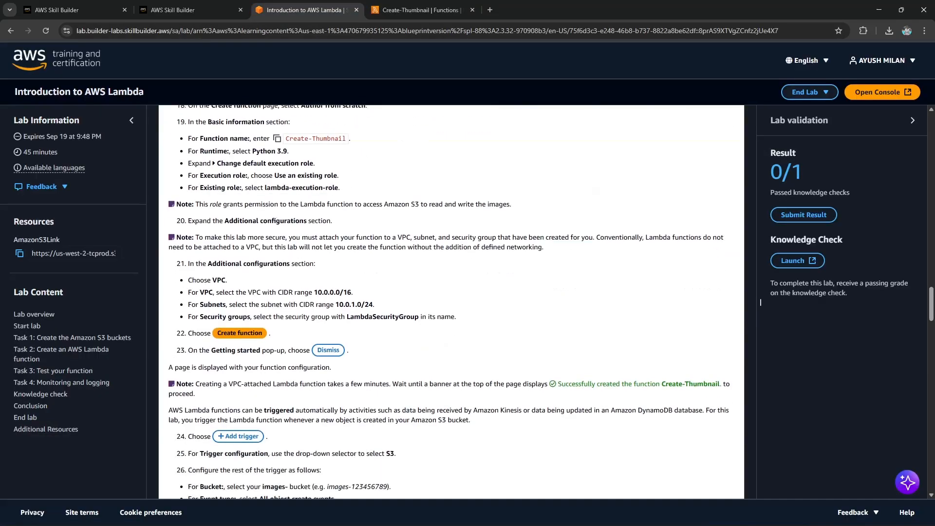
{"action": "key", "text": "ctrl+Tab"}
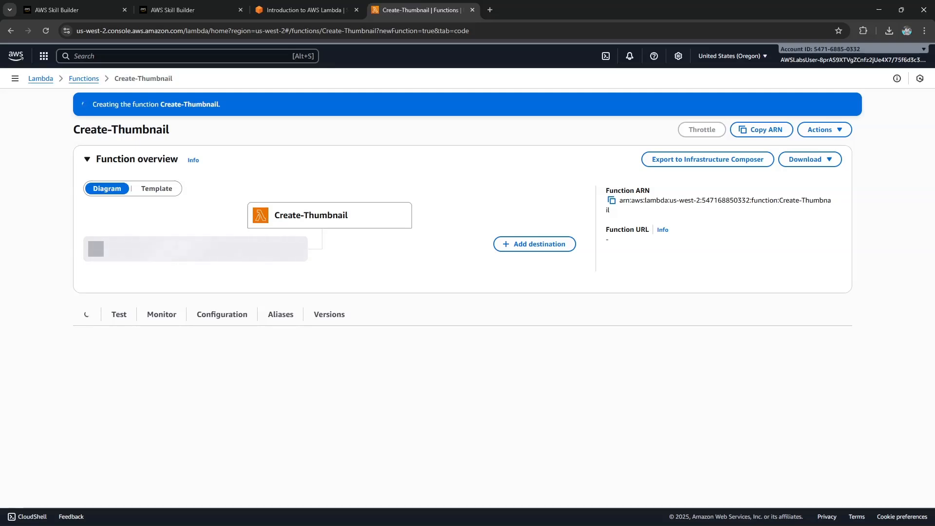
{"action": "key", "text": "ctrl+shift+Tab"}
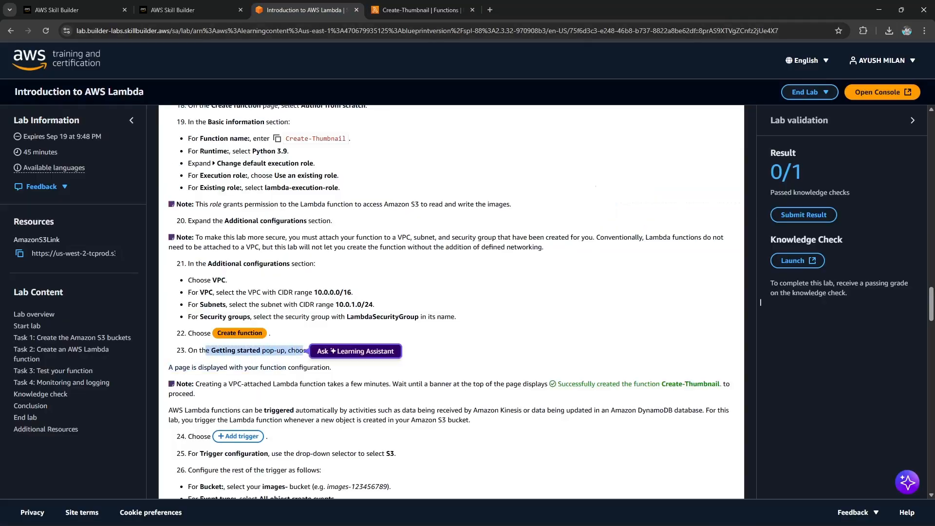
{"action": "key", "text": "ctrl+Tab"}
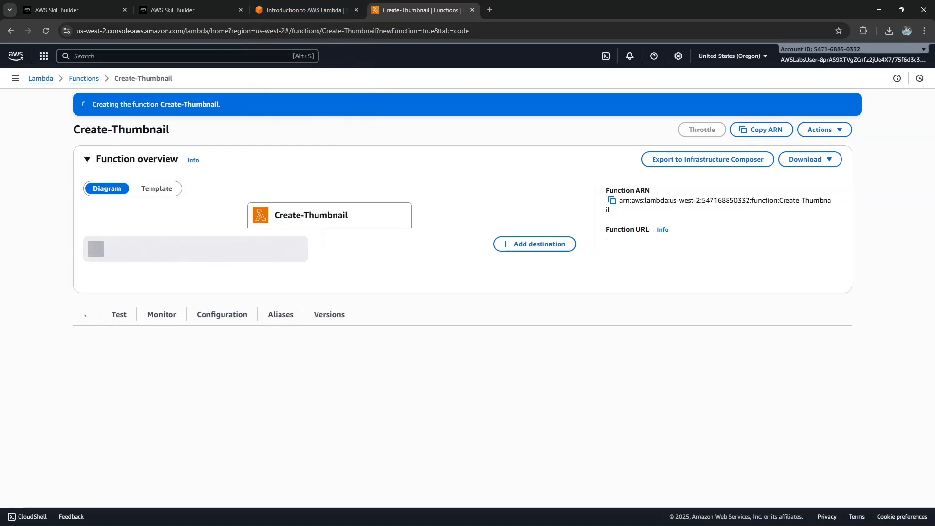
{"action": "left_click_drag", "start_coordinate": [73, 129], "coordinate": [169, 129]}
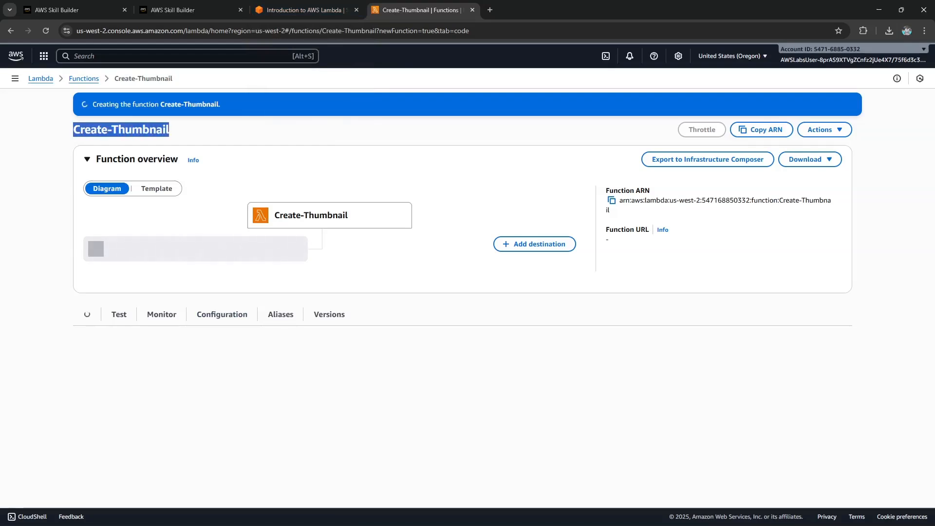
Read the lab guide's note after step 23 about how long a VPC-attached function takes to create and which banner to wait for.
{"action": "left_click", "coordinate": [302, 9]}
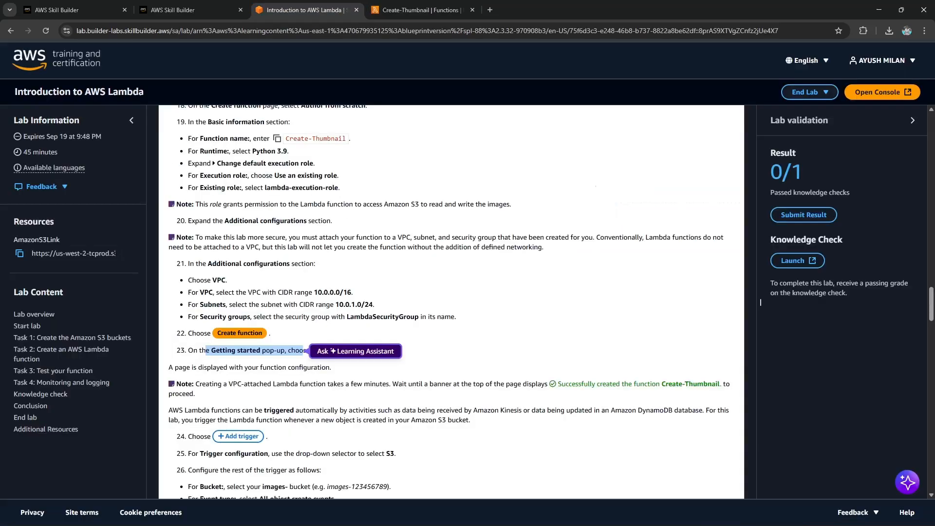
{"action": "scroll", "coordinate": [760, 301], "scroll_direction": "down", "scroll_amount": 4}
{"action": "scroll", "coordinate": [760, 302], "scroll_direction": "up", "scroll_amount": 1}
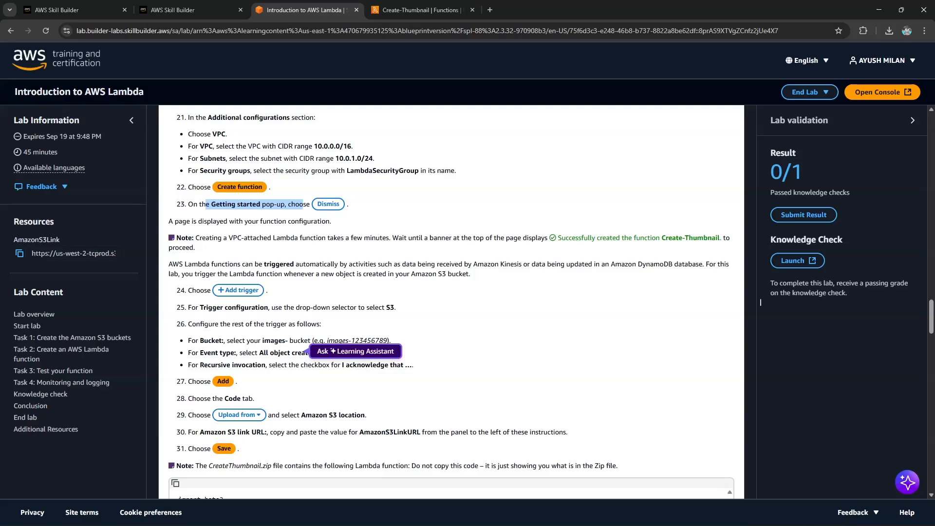
{"action": "left_click_drag", "start_coordinate": [194, 221], "coordinate": [332, 221]}
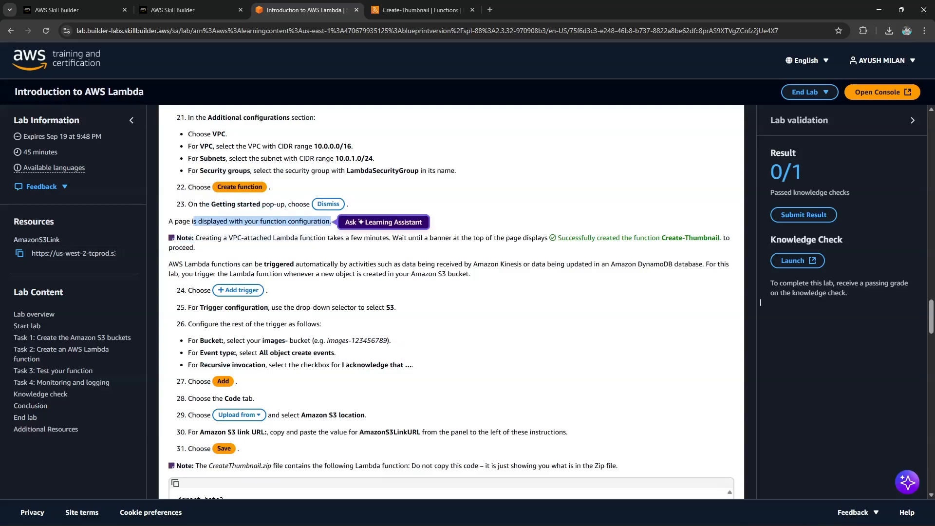
{"action": "mouse_move", "coordinate": [195, 238]}
{"action": "left_mouse_down"}
{"action": "mouse_move", "coordinate": [271, 238]}
{"action": "mouse_move", "coordinate": [195, 248]}
{"action": "left_mouse_up"}
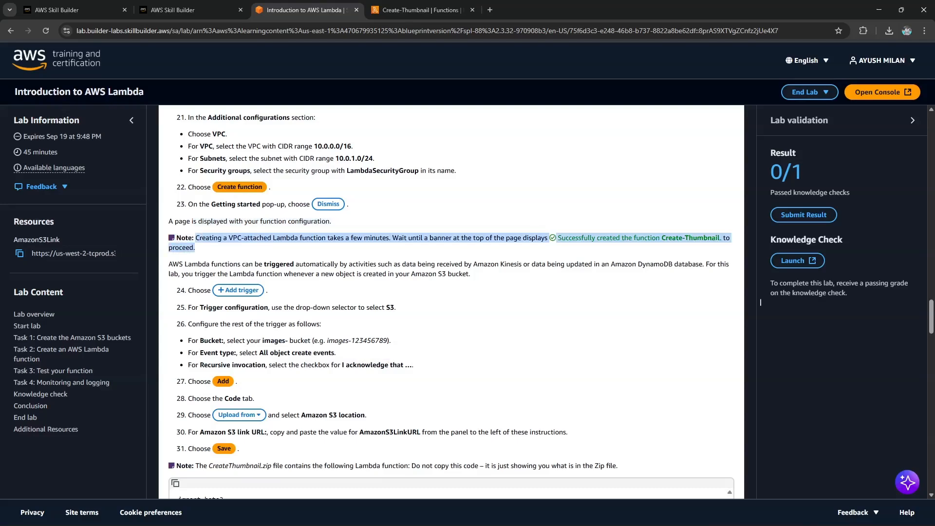
{"action": "left_click", "coordinate": [761, 302]}
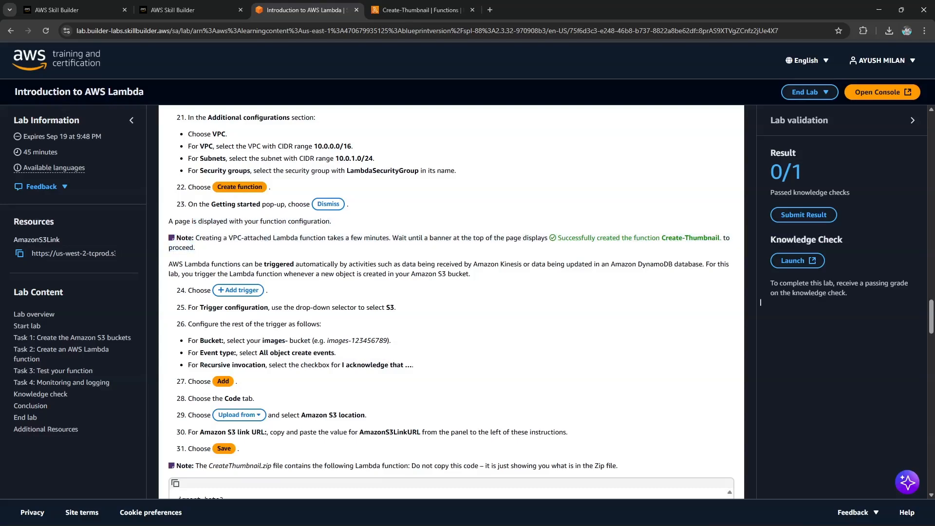
{"action": "left_click", "coordinate": [422, 10]}
{"action": "key", "text": "ctrl+shift+Tab"}
{"action": "left_click_drag", "start_coordinate": [558, 238], "coordinate": [578, 237]}
{"action": "left_click", "coordinate": [578, 237]}
{"action": "left_click_drag", "start_coordinate": [403, 237], "coordinate": [692, 237]}
{"action": "left_click_drag", "start_coordinate": [761, 302], "coordinate": [721, 250]}
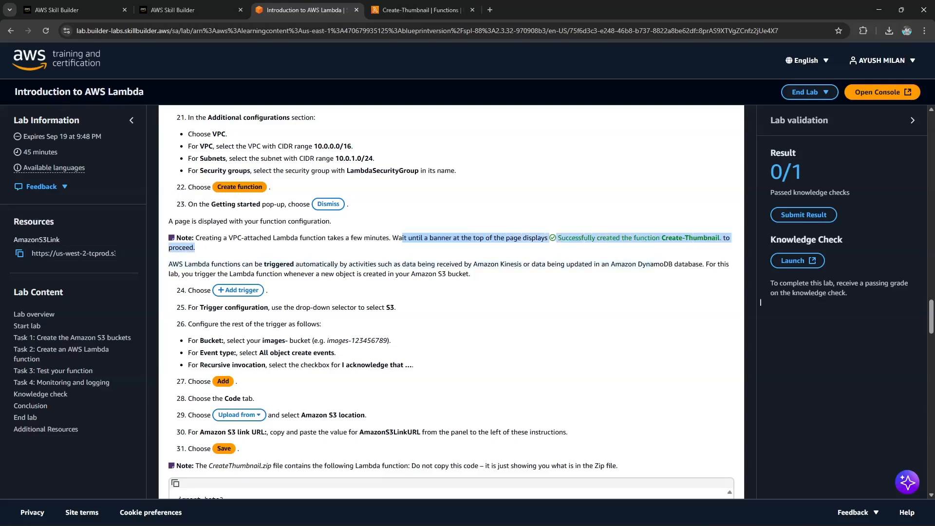
{"action": "left_click", "coordinate": [720, 253]}
Dismiss the Getting started pop-up on the Create-Thumbnail function page.
{"action": "left_click", "coordinate": [420, 10]}
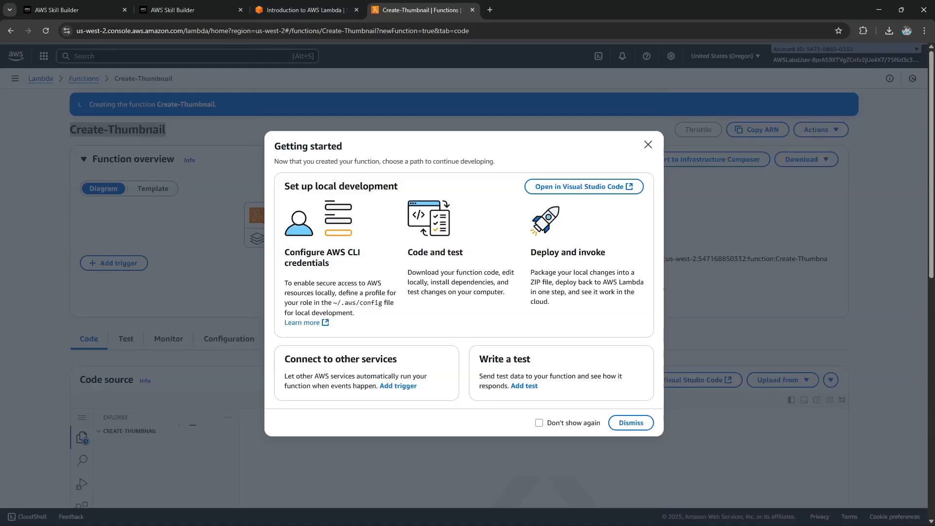
{"action": "left_click_drag", "start_coordinate": [276, 146], "coordinate": [438, 292]}
{"action": "left_click", "coordinate": [632, 423]}
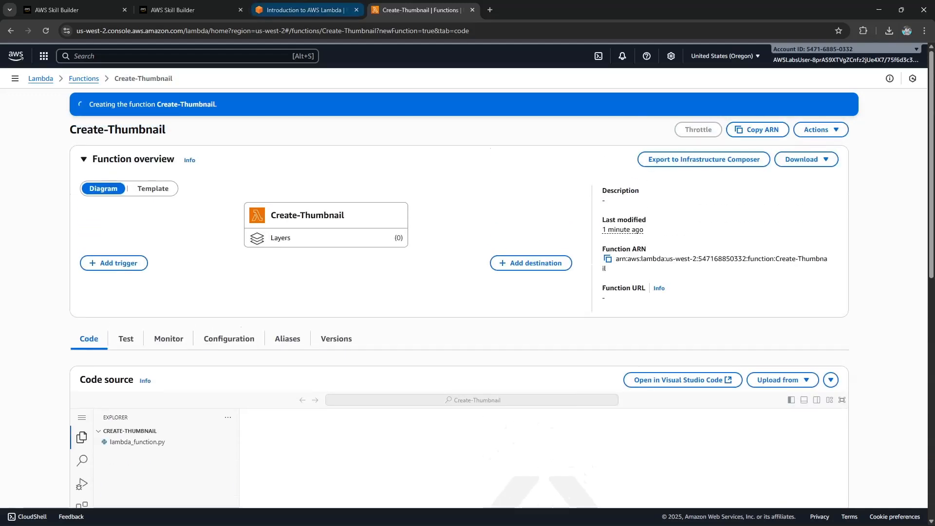
Read the lab guide's explanation of automatic Lambda triggers and recheck the function's creation status.
{"action": "left_click", "coordinate": [307, 10]}
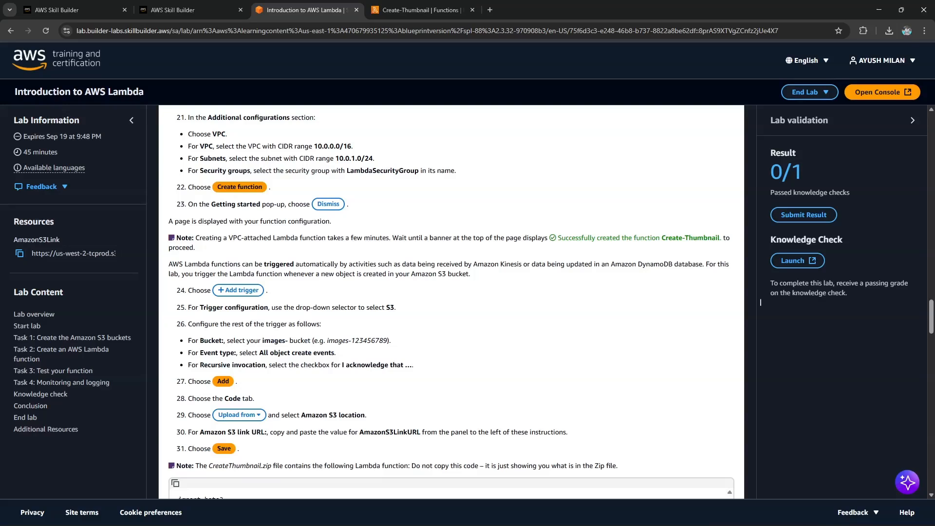
{"action": "left_click_drag", "start_coordinate": [187, 264], "coordinate": [426, 264]}
{"action": "key", "text": "ctrl+Tab"}
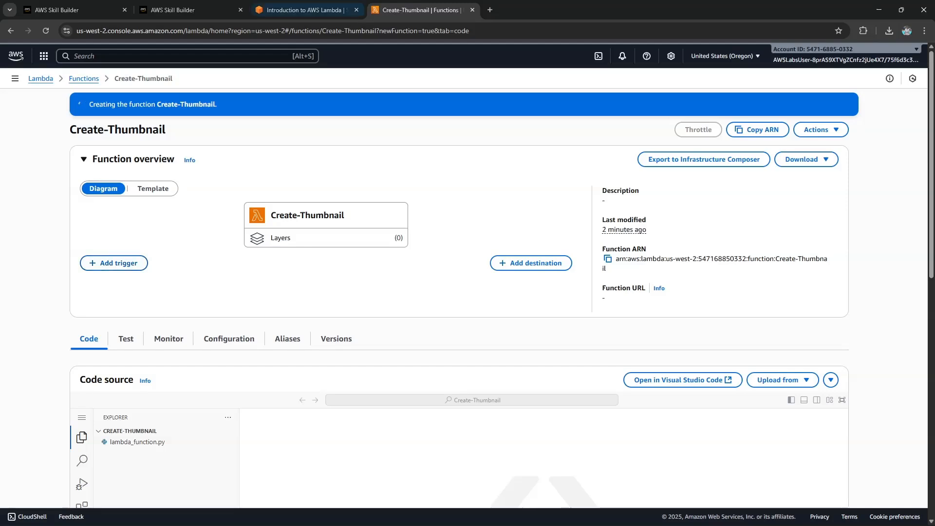
Examine steps 25 and 26 of the lab guide for the trigger's source, bucket, event type and recursive invocation settings.
{"action": "left_click", "coordinate": [302, 10]}
{"action": "scroll", "coordinate": [451, 301], "scroll_direction": "down", "scroll_amount": 1}
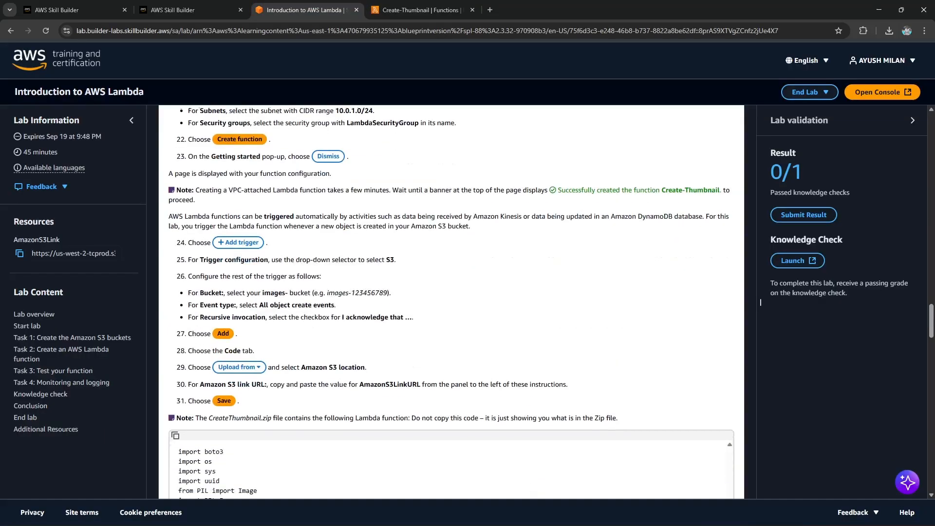
{"action": "left_click_drag", "start_coordinate": [278, 258], "coordinate": [395, 259]}
{"action": "left_click", "coordinate": [409, 280]}
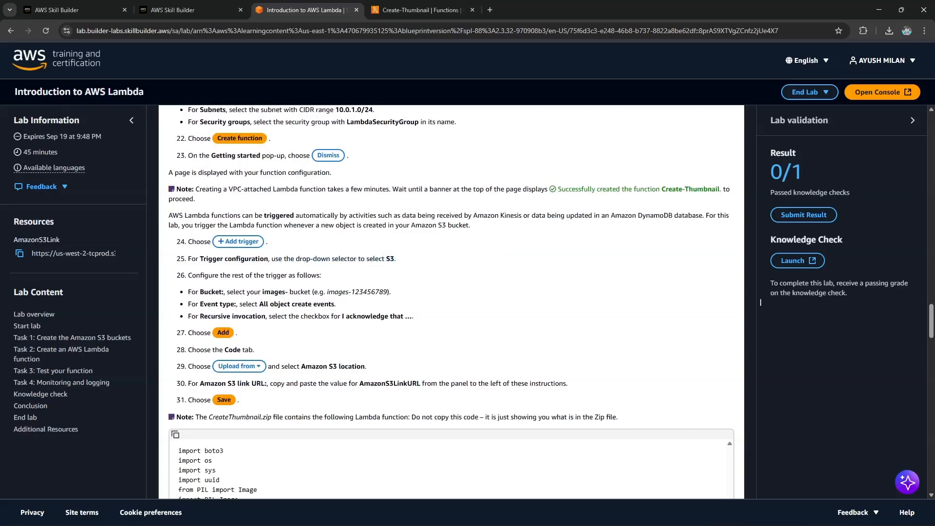
{"action": "left_click_drag", "start_coordinate": [230, 292], "coordinate": [390, 292]}
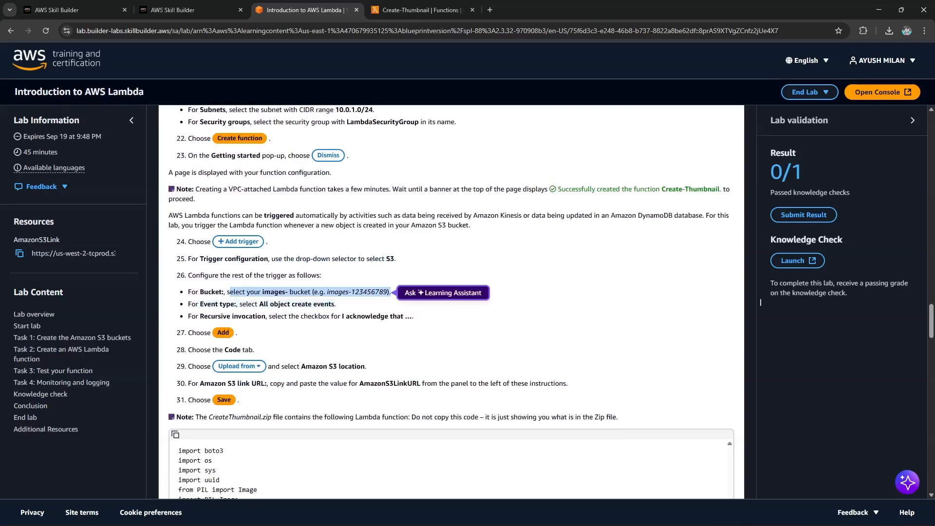
{"action": "left_click", "coordinate": [390, 292]}
{"action": "double_click", "coordinate": [369, 292]}
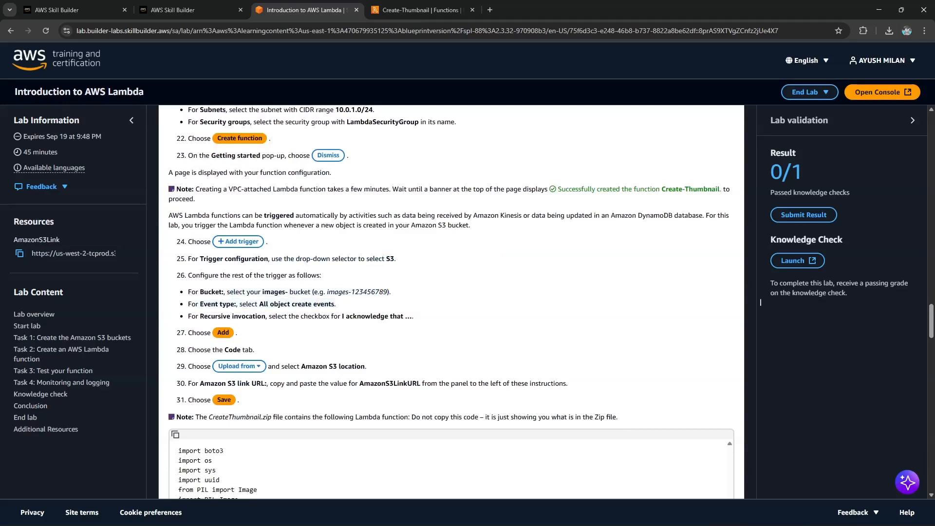
{"action": "left_click_drag", "start_coordinate": [192, 292], "coordinate": [336, 304]}
{"action": "left_click", "coordinate": [195, 293]}
{"action": "left_click", "coordinate": [335, 304]}
{"action": "double_click", "coordinate": [302, 304]}
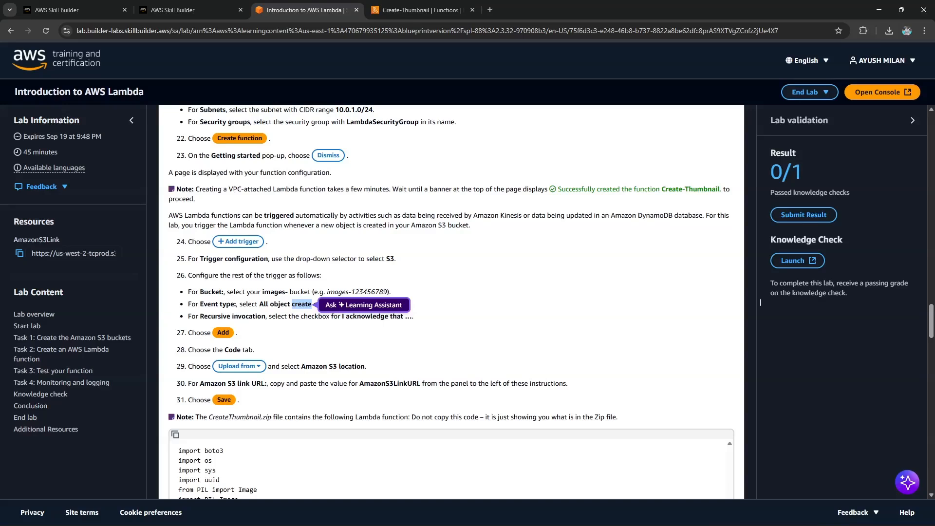
{"action": "left_click_drag", "start_coordinate": [222, 316], "coordinate": [412, 316]}
{"action": "left_click_drag", "start_coordinate": [349, 316], "coordinate": [406, 316]}
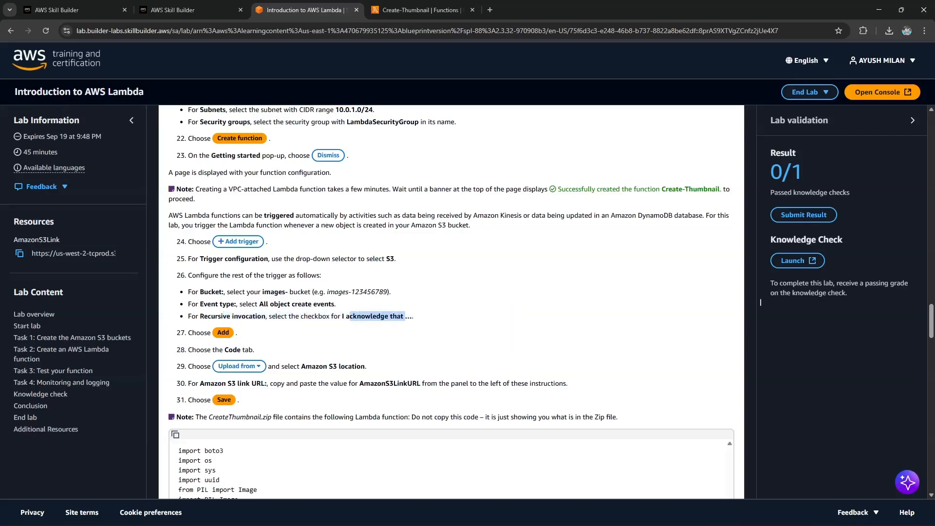
{"action": "left_click_drag", "start_coordinate": [262, 291], "coordinate": [336, 303]}
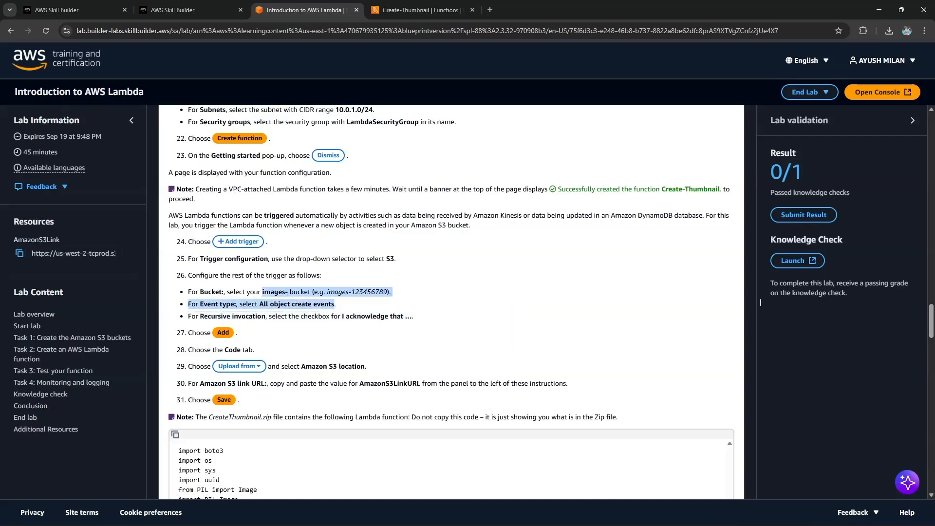
{"action": "left_click_drag", "start_coordinate": [241, 316], "coordinate": [380, 316]}
{"action": "left_click", "coordinate": [380, 316]}
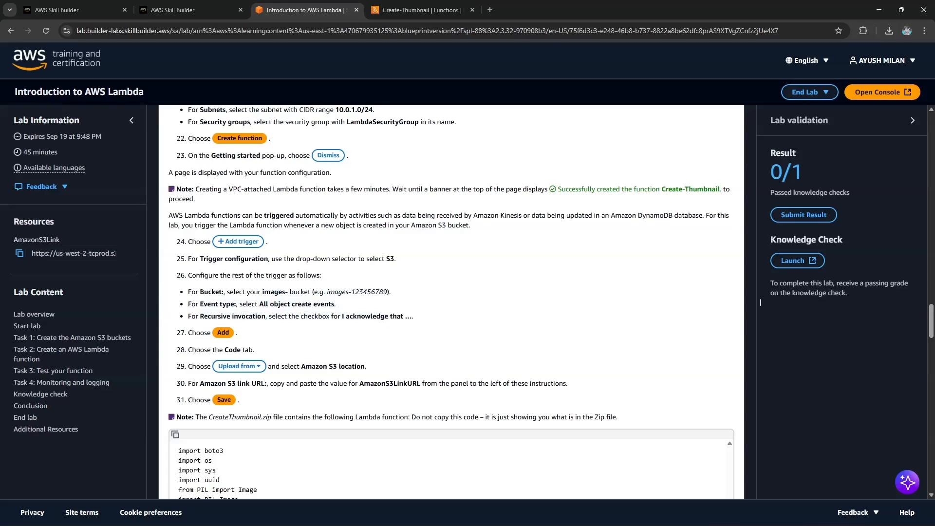
Look over the Create-Thumbnail function page and its code source, and review the code upload instructions in steps 28 to 31.
{"action": "key", "text": "ctrl+Tab"}
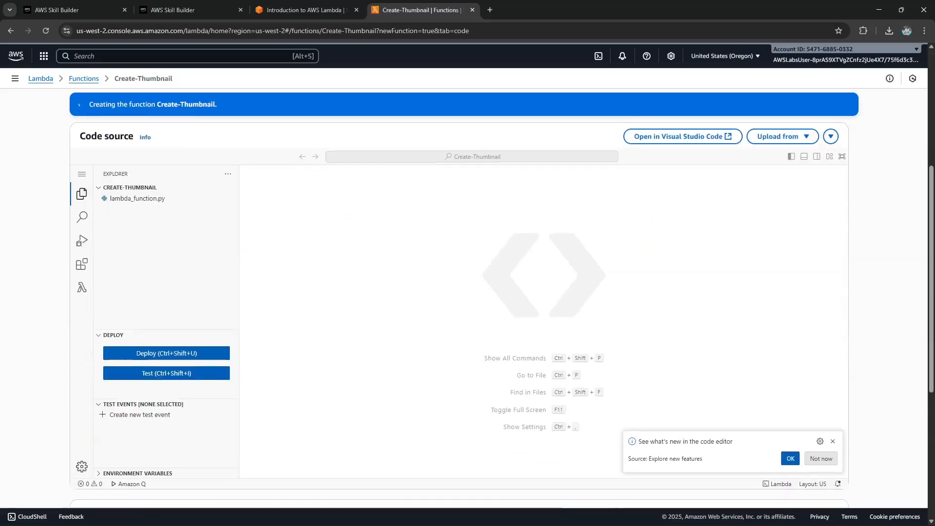
{"action": "scroll", "coordinate": [459, 292], "scroll_direction": "down", "scroll_amount": 5}
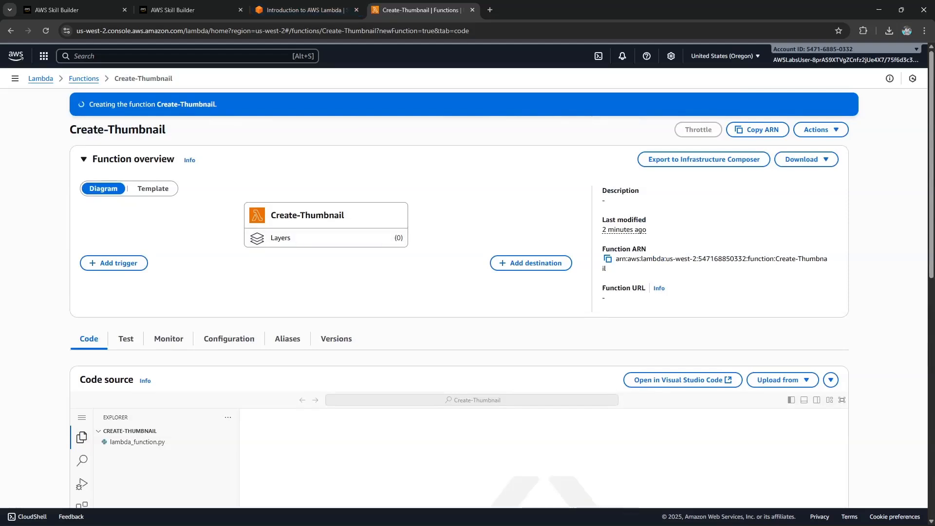
{"action": "scroll", "coordinate": [458, 292], "scroll_direction": "down", "scroll_amount": 3}
{"action": "left_click", "coordinate": [307, 10]}
{"action": "scroll", "coordinate": [760, 302], "scroll_direction": "down", "scroll_amount": 2}
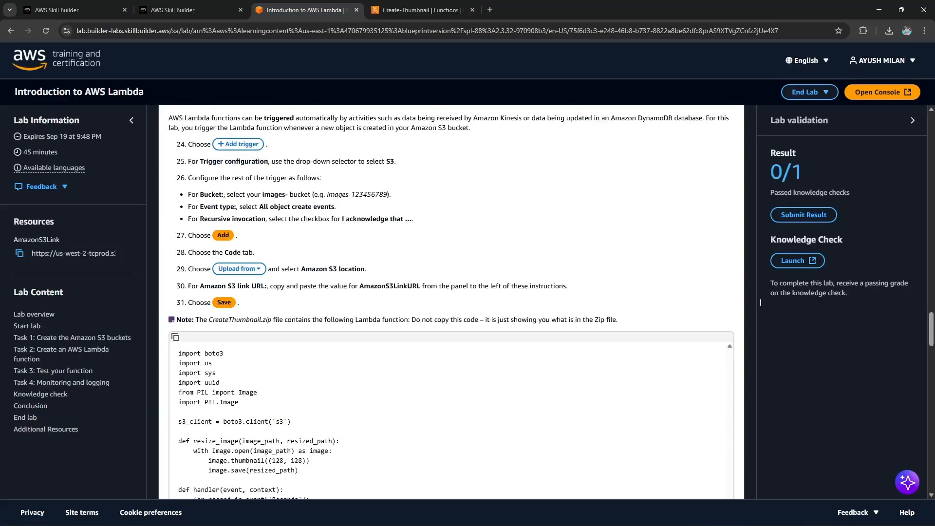
Reread the lab guide's instructions for uploading code from an Amazon S3 location, skim the sample code and recheck the function's creation status.
{"action": "left_click_drag", "start_coordinate": [191, 253], "coordinate": [255, 253]}
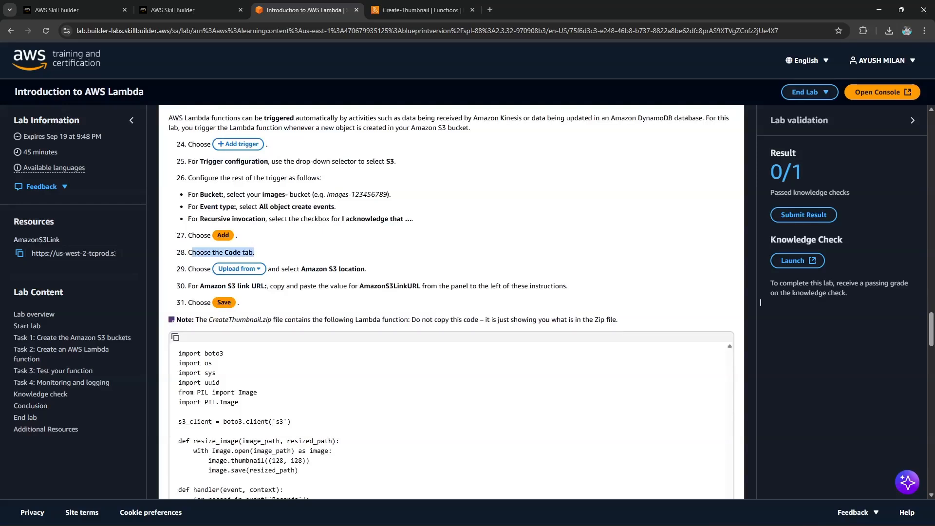
{"action": "left_click", "coordinate": [761, 302]}
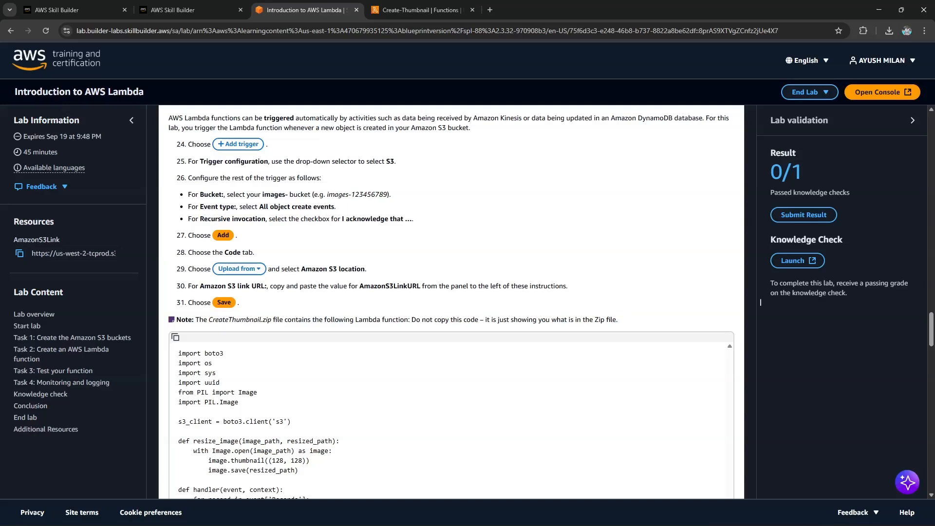
{"action": "left_click_drag", "start_coordinate": [301, 268], "coordinate": [366, 269]}
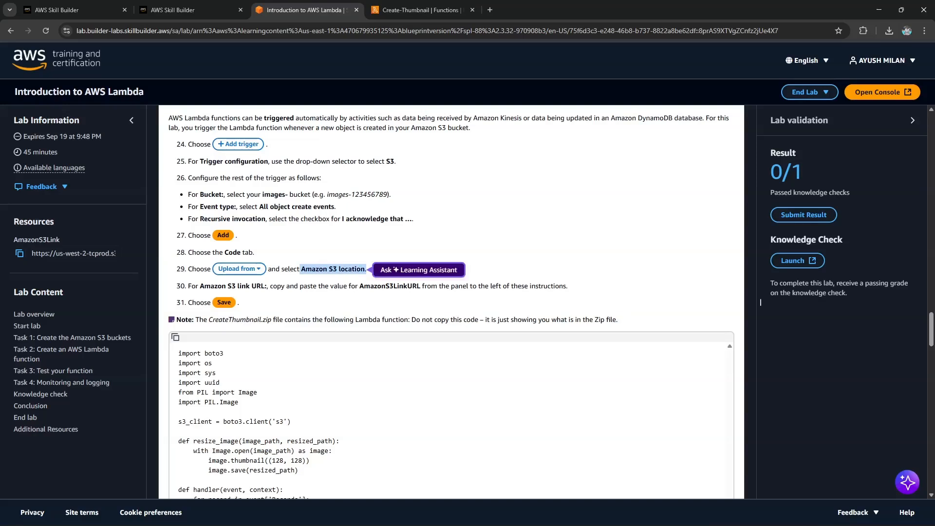
{"action": "double_click", "coordinate": [314, 269]}
{"action": "left_click", "coordinate": [761, 303]}
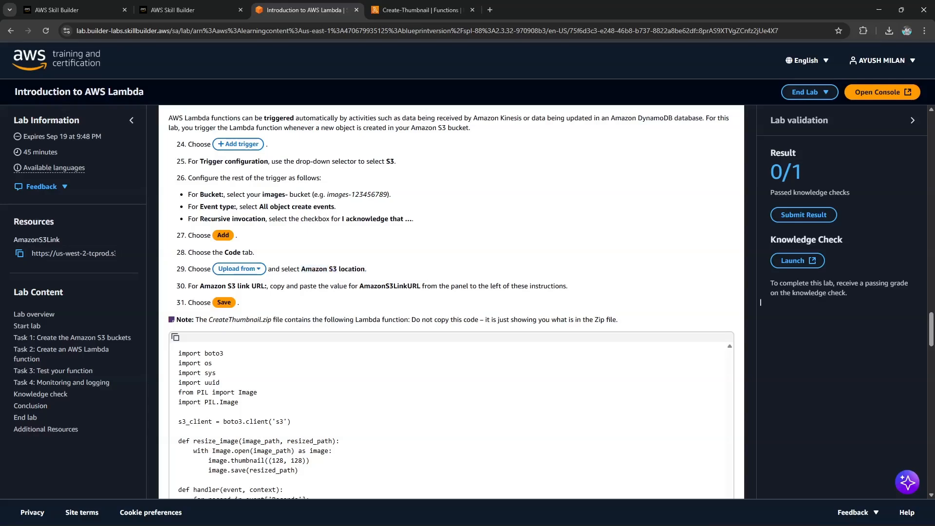
{"action": "left_click_drag", "start_coordinate": [300, 269], "coordinate": [366, 268]}
{"action": "left_click", "coordinate": [367, 269]}
{"action": "scroll", "coordinate": [761, 303], "scroll_direction": "down", "scroll_amount": 5}
{"action": "scroll", "coordinate": [760, 302], "scroll_direction": "up", "scroll_amount": 3}
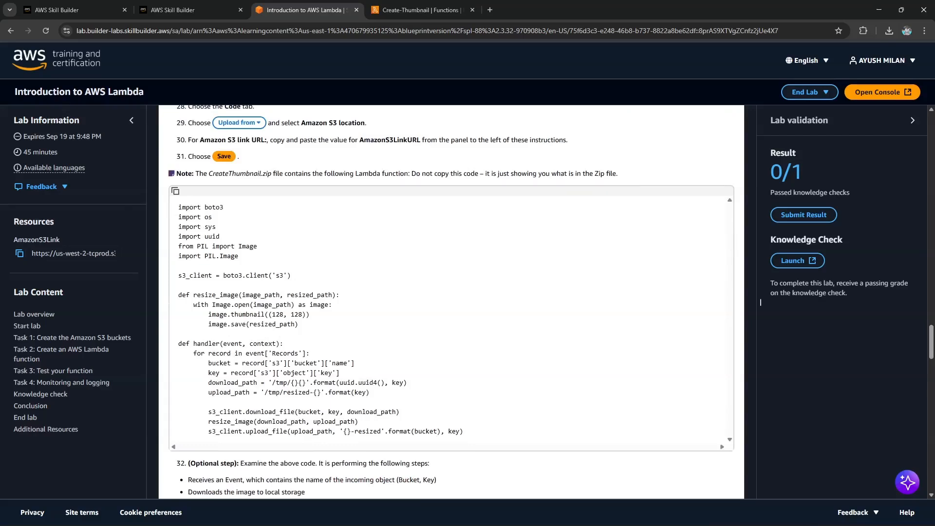
{"action": "key", "text": "ctrl+Tab"}
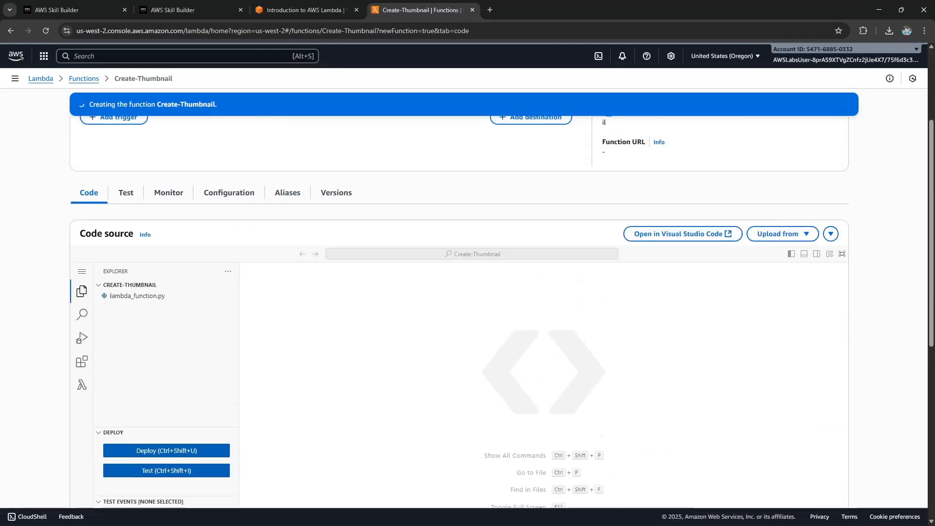
{"action": "scroll", "coordinate": [337, 195], "scroll_direction": "up", "scroll_amount": 2}
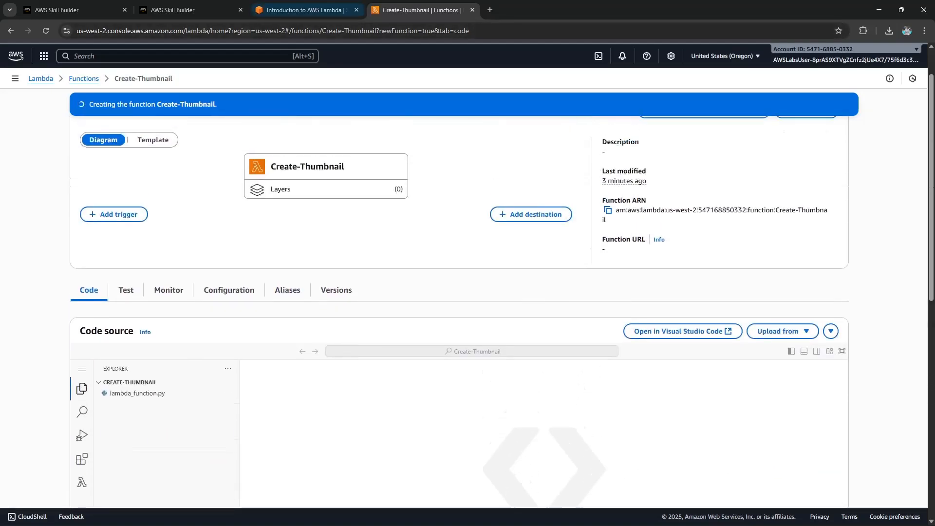
Review step 30 of the lab guide and copy the AmazonS3Link URL from the lab resources.
{"action": "left_click", "coordinate": [305, 10]}
{"action": "scroll", "coordinate": [451, 302], "scroll_direction": "up", "scroll_amount": 1}
{"action": "scroll", "coordinate": [760, 302], "scroll_direction": "up", "scroll_amount": 1}
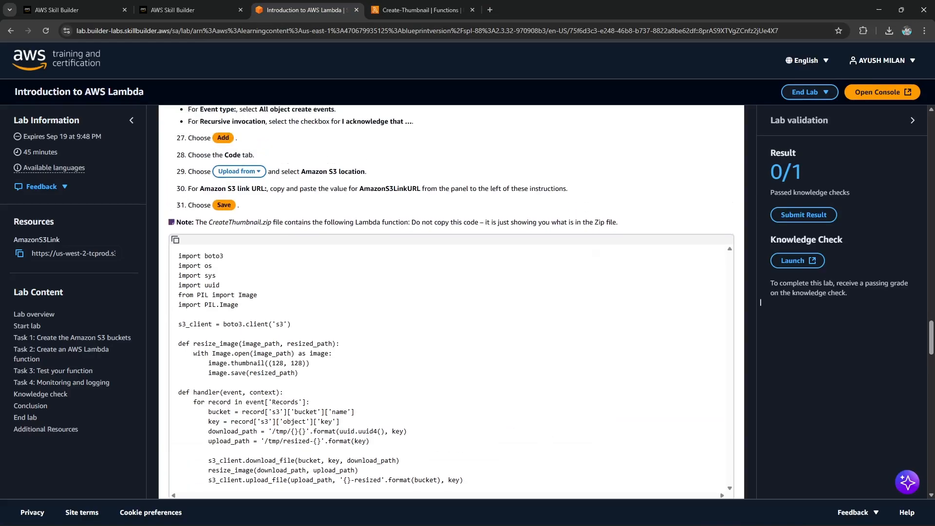
{"action": "left_click_drag", "start_coordinate": [360, 189], "coordinate": [422, 188]}
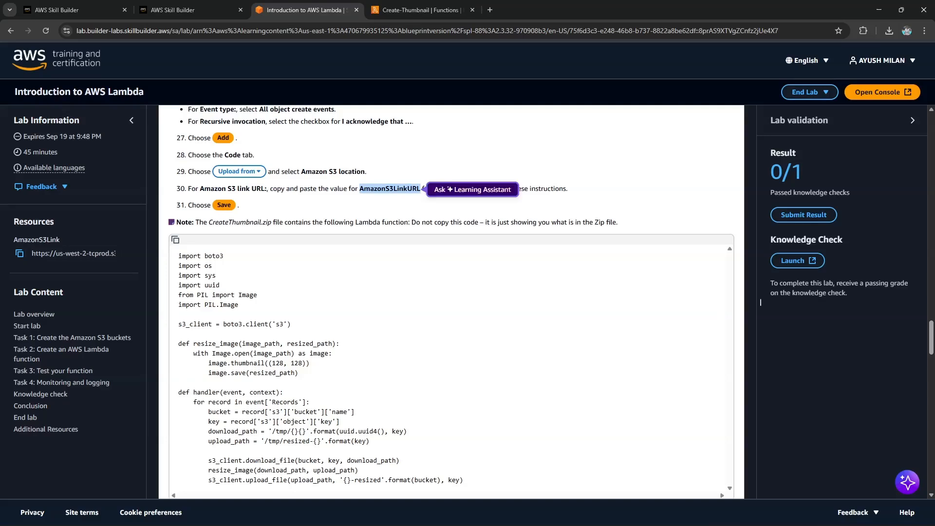
{"action": "left_click", "coordinate": [760, 301]}
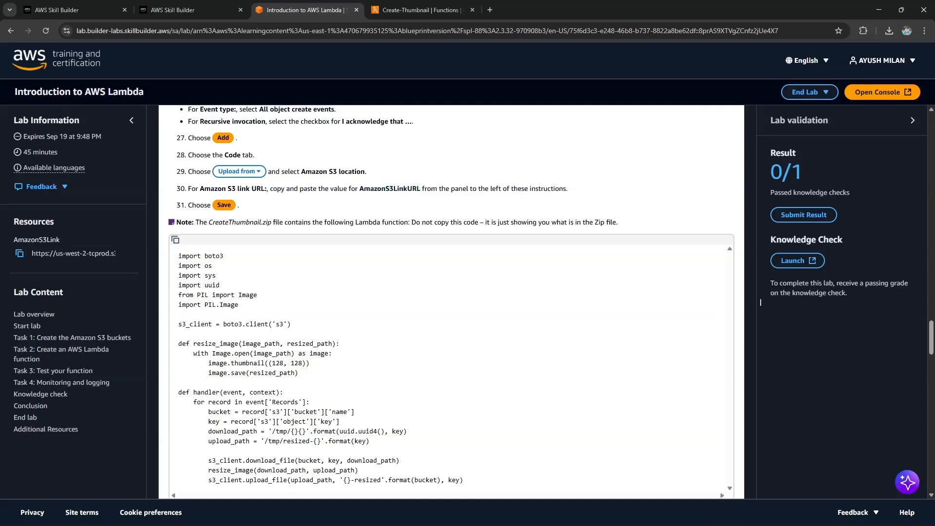
{"action": "left_click_drag", "start_coordinate": [289, 172], "coordinate": [358, 171]}
{"action": "left_click", "coordinate": [19, 253]}
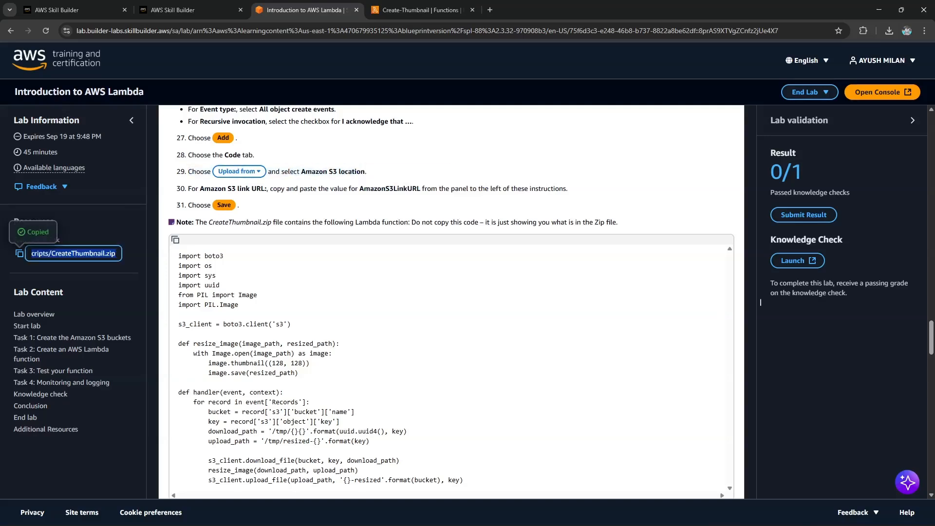
{"action": "left_click_drag", "start_coordinate": [301, 171], "coordinate": [367, 172]}
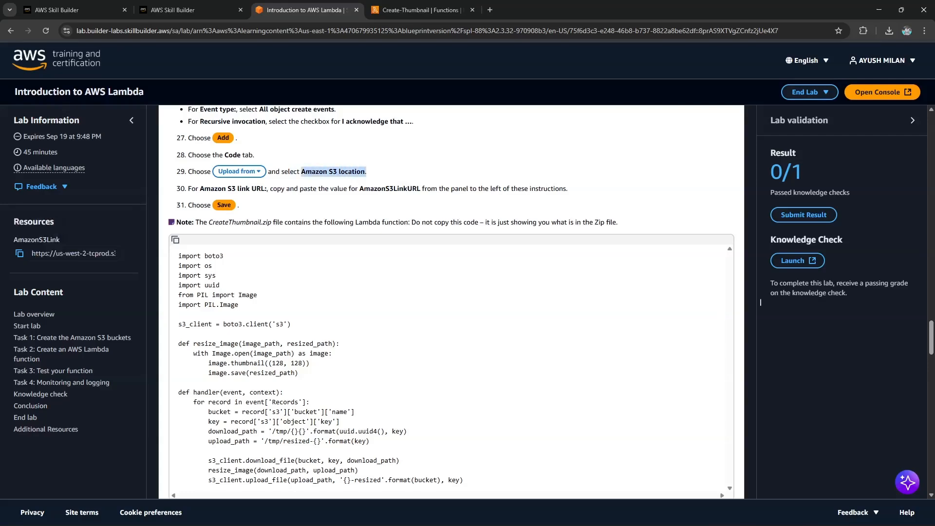
{"action": "left_click", "coordinate": [371, 176]}
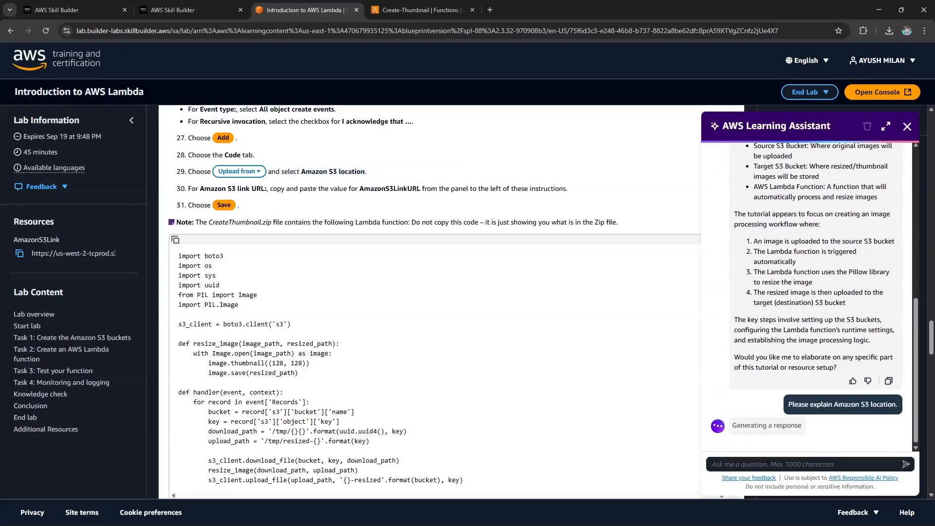
{"action": "left_click", "coordinate": [907, 127]}
{"action": "scroll", "coordinate": [760, 302], "scroll_direction": "down", "scroll_amount": 1}
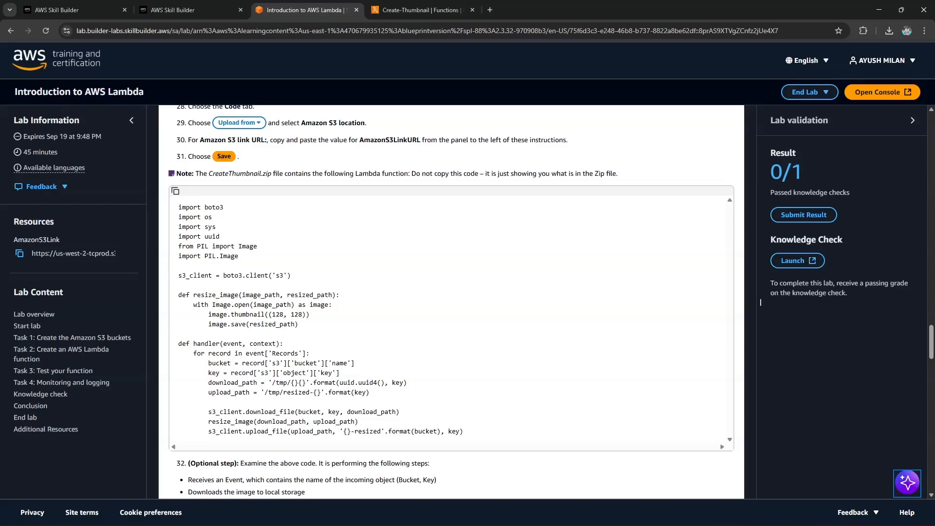
Check whether the Create-Thumbnail function has been created and look over its overview and code source.
{"action": "key", "text": "ctrl+Tab"}
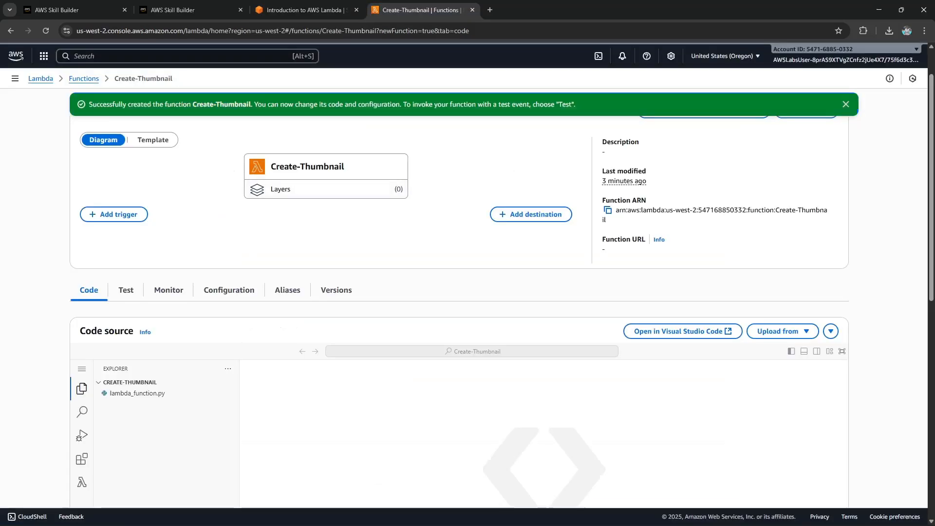
{"action": "scroll", "coordinate": [459, 298], "scroll_direction": "up", "scroll_amount": 1}
{"action": "left_click_drag", "start_coordinate": [89, 105], "coordinate": [575, 104]}
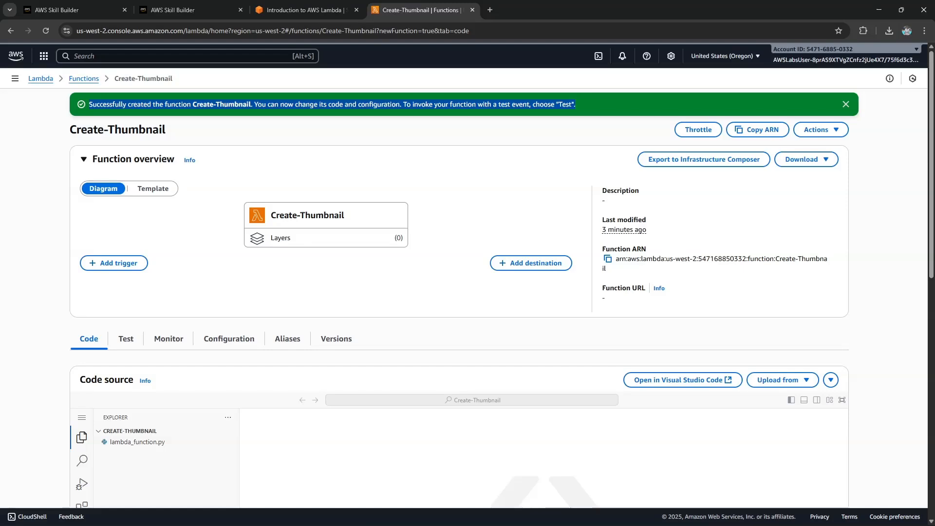
{"action": "left_click", "coordinate": [459, 292]}
{"action": "scroll", "coordinate": [459, 298], "scroll_direction": "down", "scroll_amount": 6}
{"action": "scroll", "coordinate": [459, 298], "scroll_direction": "up", "scroll_amount": 5}
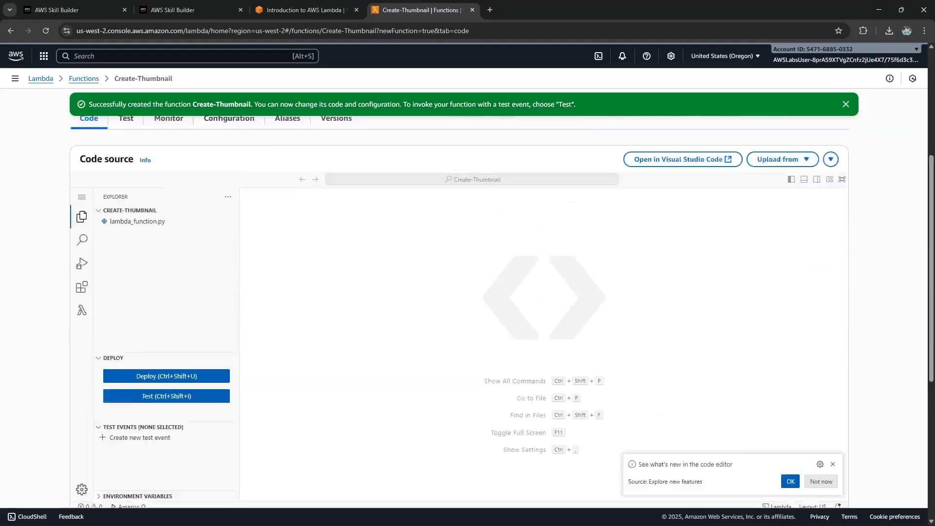
Add an S3 trigger on the original images- bucket for all object create events, acknowledging the recursive invocation notice.
{"action": "left_click", "coordinate": [113, 263]}
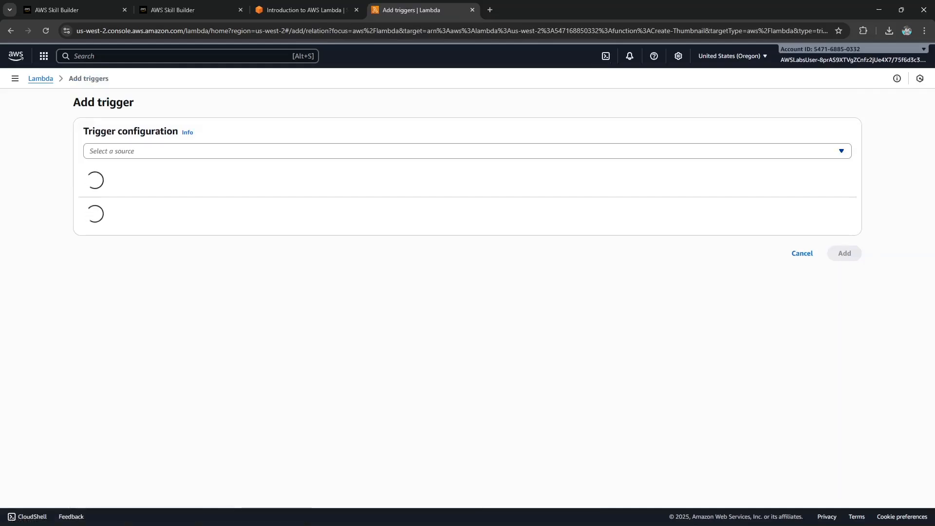
{"action": "left_click", "coordinate": [141, 151]}
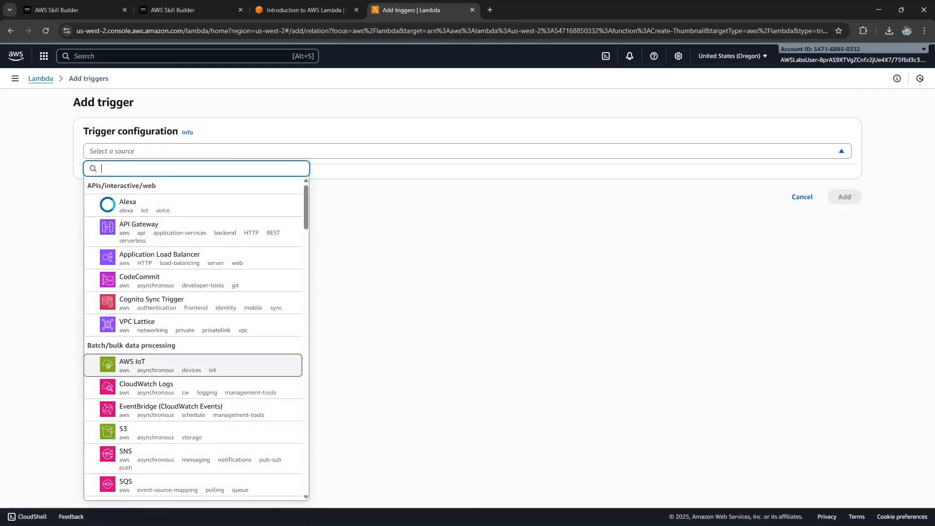
{"action": "left_click", "coordinate": [147, 432]}
{"action": "left_click", "coordinate": [156, 202]}
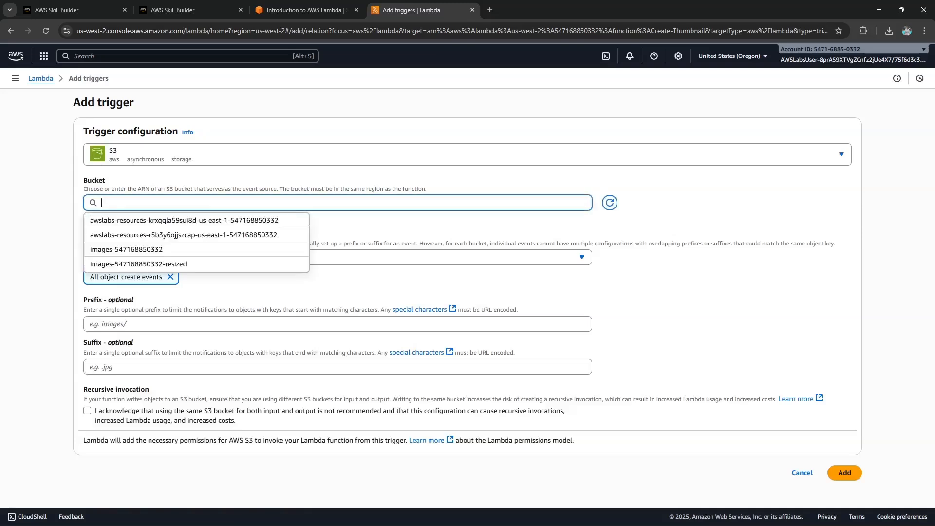
{"action": "left_click", "coordinate": [146, 248]}
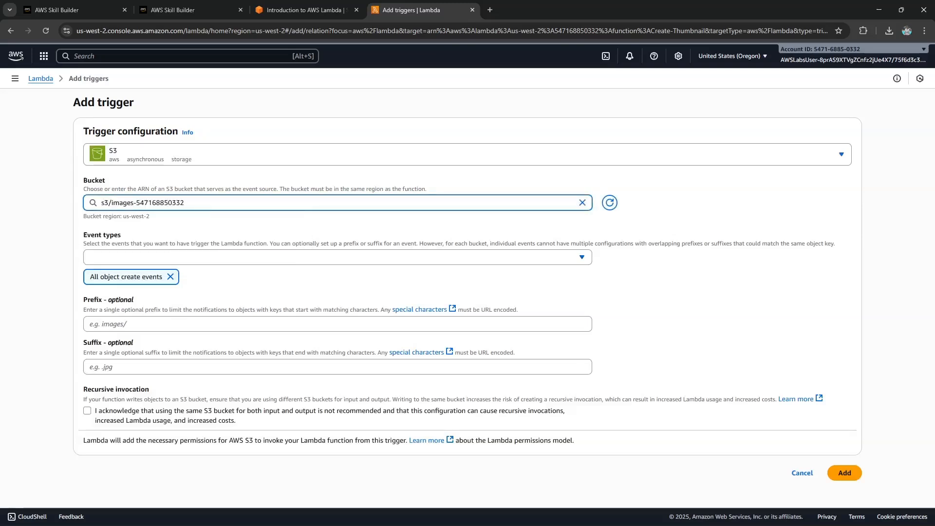
{"action": "left_click", "coordinate": [370, 282]}
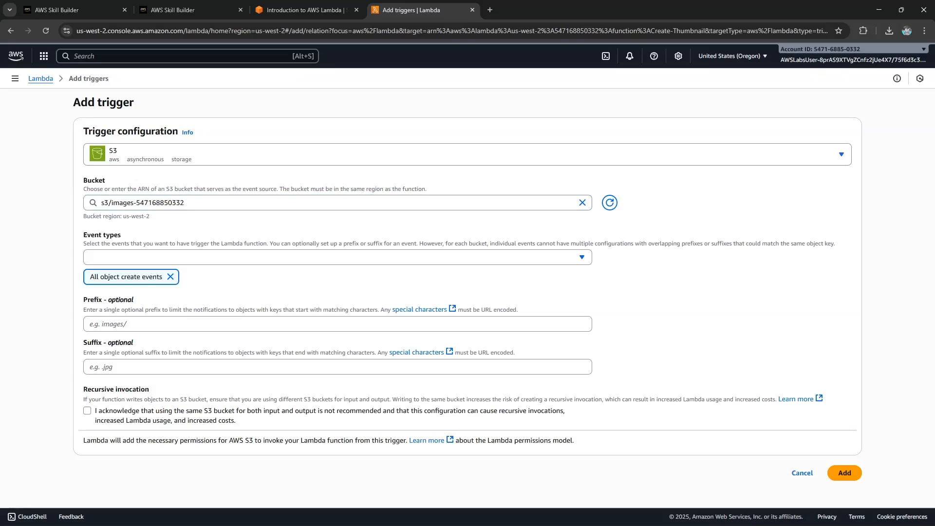
{"action": "left_click", "coordinate": [87, 411]}
{"action": "left_click", "coordinate": [844, 473]}
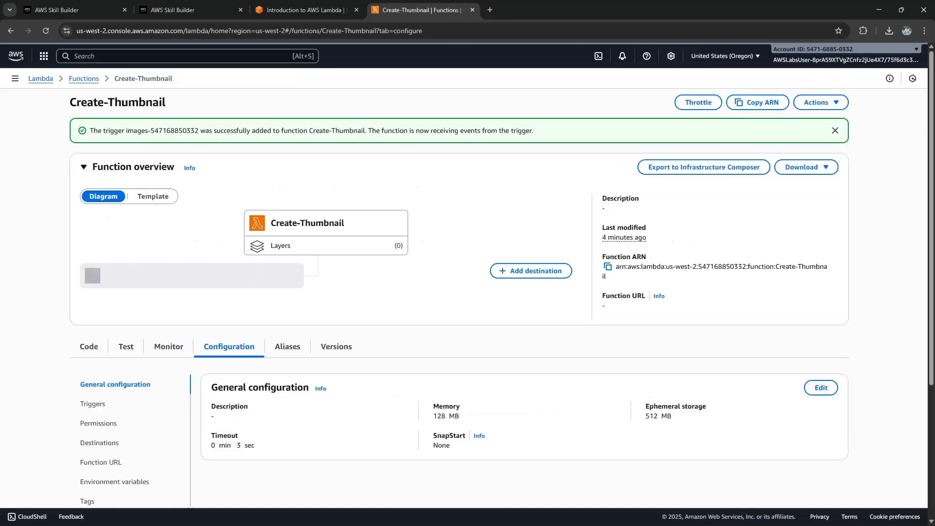
Upload the function's code from an Amazon S3 location using the AmazonS3Link URL for CreateThumbnail.zip from the lab resources.
{"action": "left_click", "coordinate": [89, 346]}
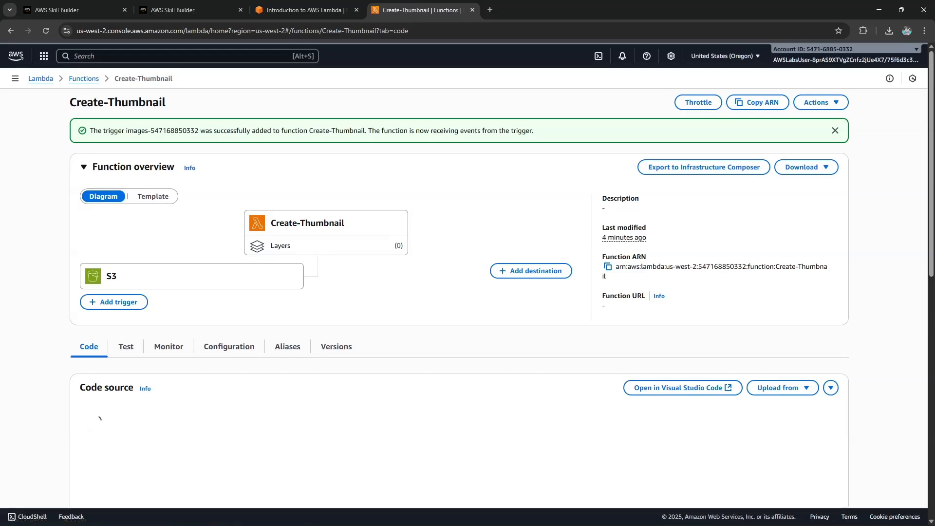
{"action": "left_click", "coordinate": [778, 388]}
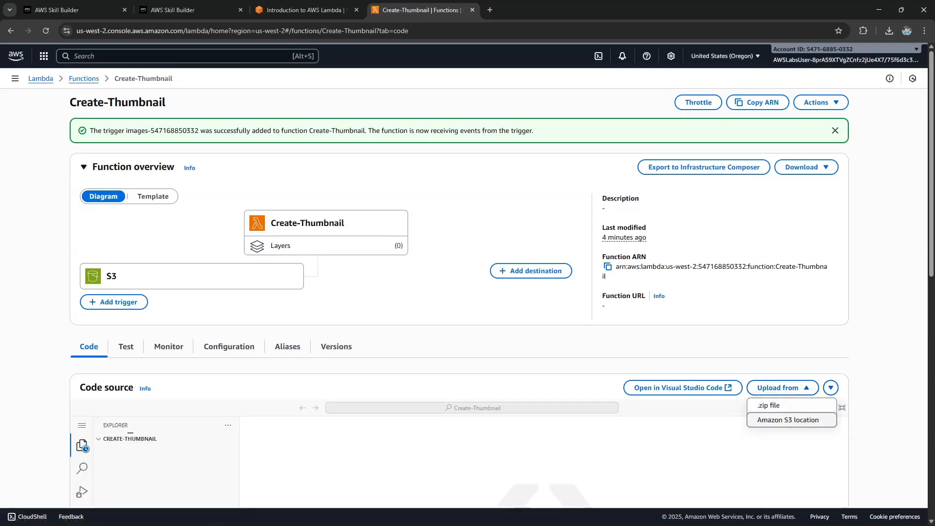
{"action": "left_click", "coordinate": [779, 420]}
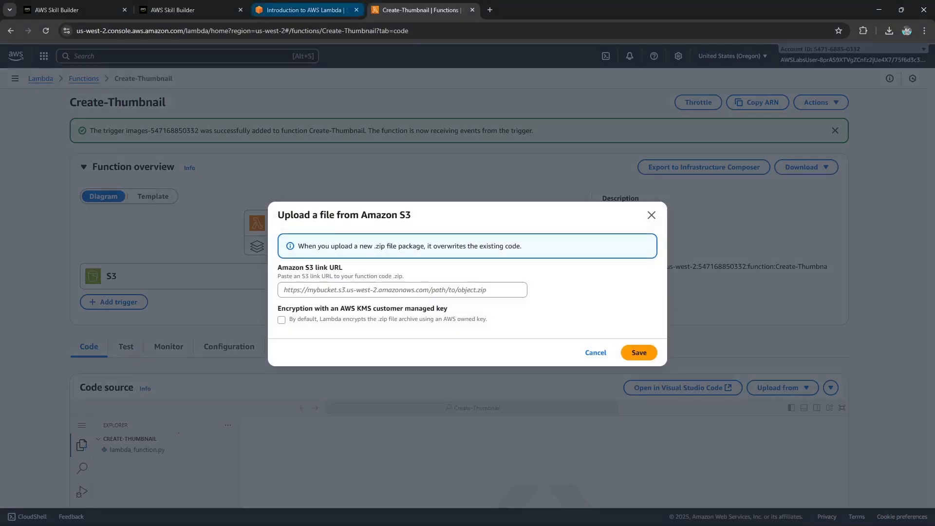
{"action": "left_click", "coordinate": [304, 10]}
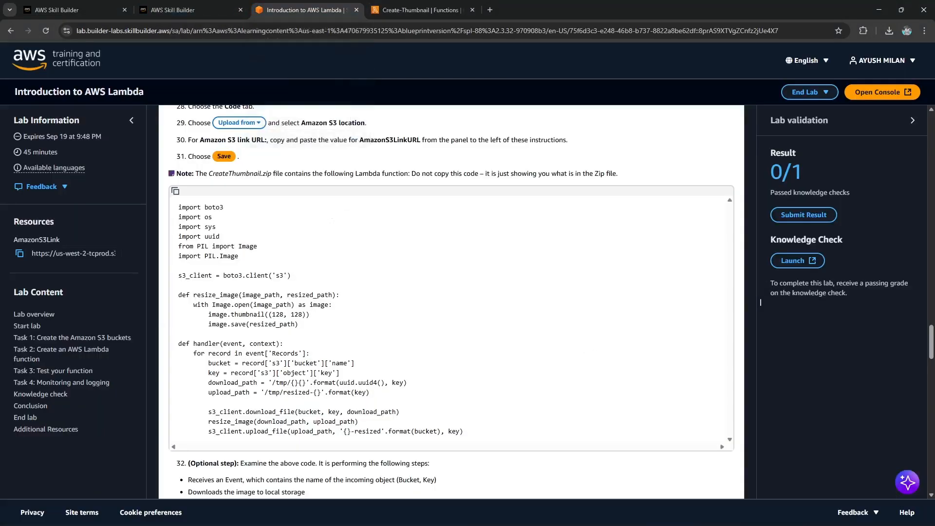
{"action": "left_click", "coordinate": [20, 253]}
{"action": "left_click", "coordinate": [417, 10]}
{"action": "right_click", "coordinate": [306, 285]}
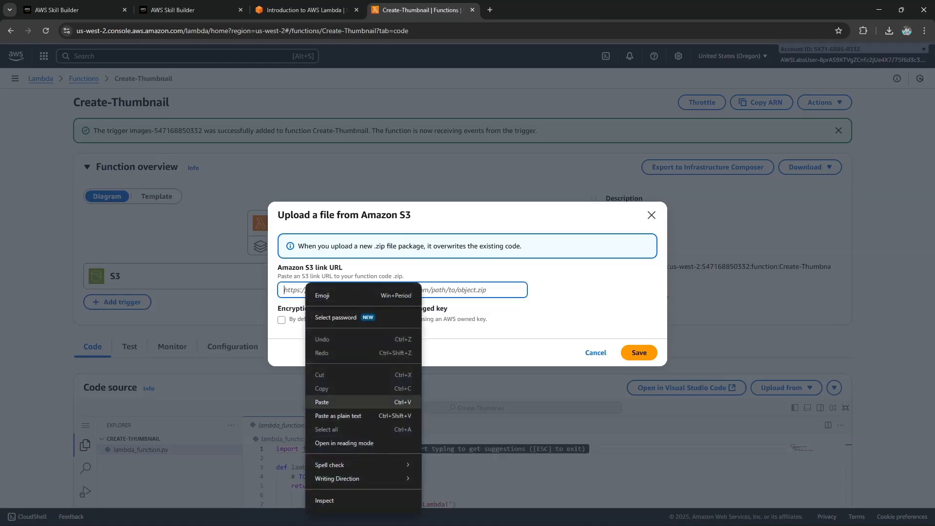
{"action": "left_click", "coordinate": [322, 402]}
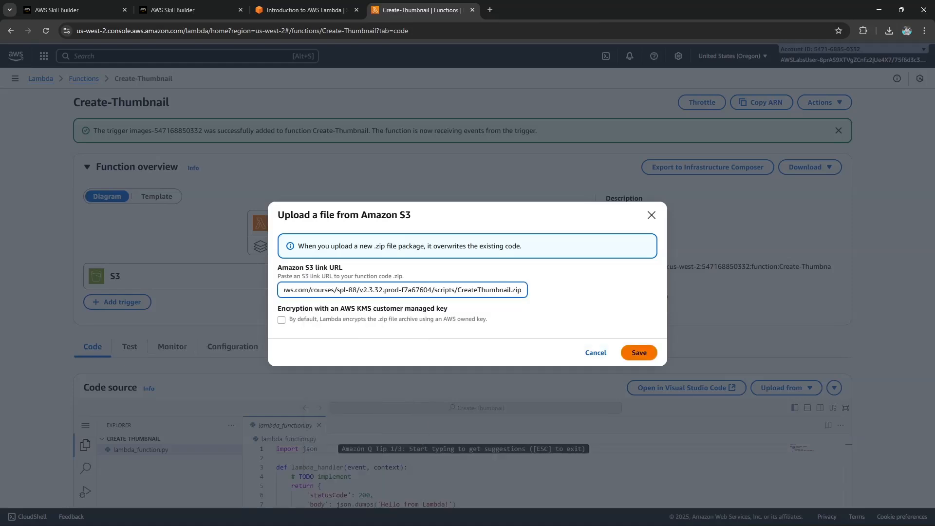
{"action": "left_click", "coordinate": [639, 352]}
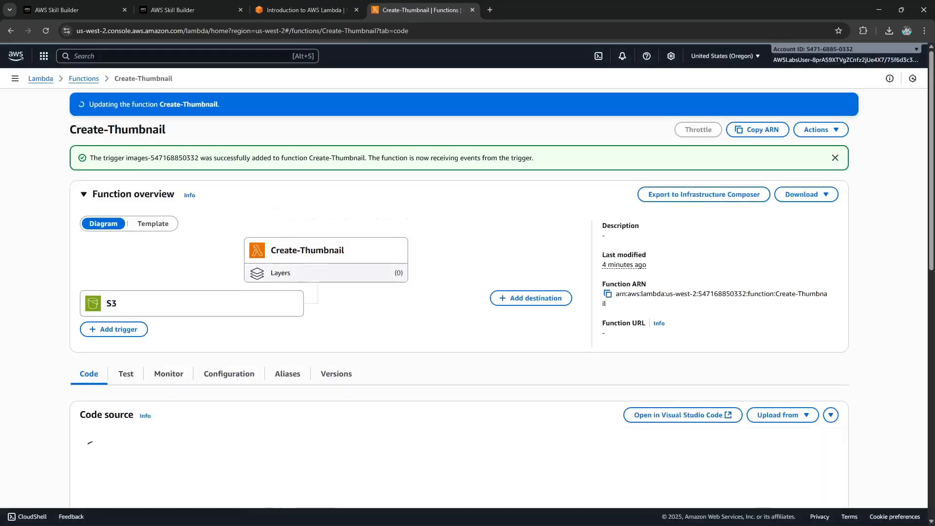
Examine the uploaded package's files in the code explorer and the function's code properties.
{"action": "scroll", "coordinate": [360, 275], "scroll_direction": "down", "scroll_amount": 4}
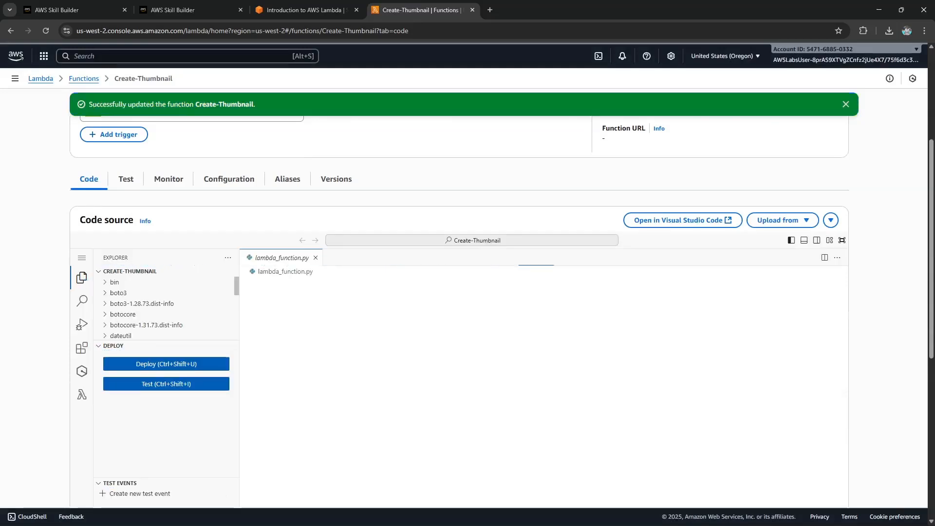
{"action": "scroll", "coordinate": [166, 289], "scroll_direction": "down", "scroll_amount": 5}
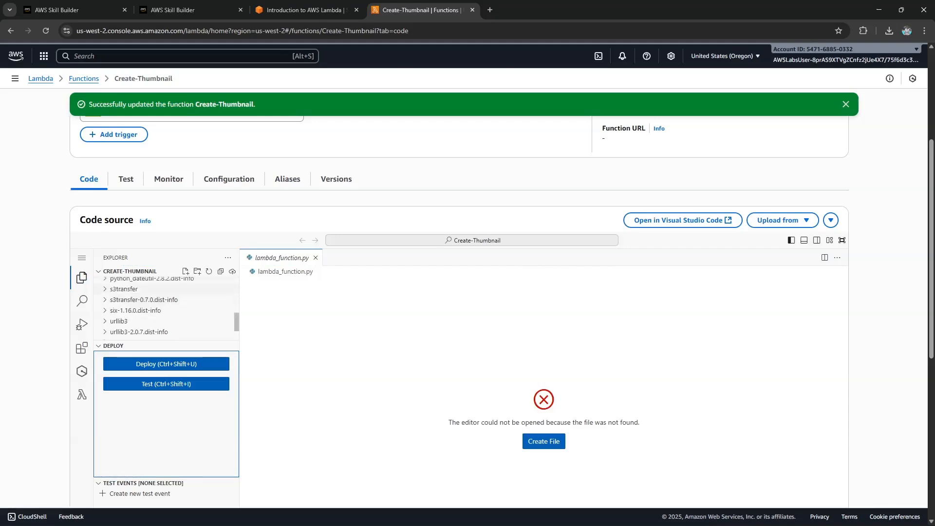
{"action": "scroll", "coordinate": [166, 294], "scroll_direction": "up", "scroll_amount": 4}
{"action": "scroll", "coordinate": [165, 295], "scroll_direction": "down", "scroll_amount": 8}
{"action": "scroll", "coordinate": [166, 295], "scroll_direction": "up", "scroll_amount": 3}
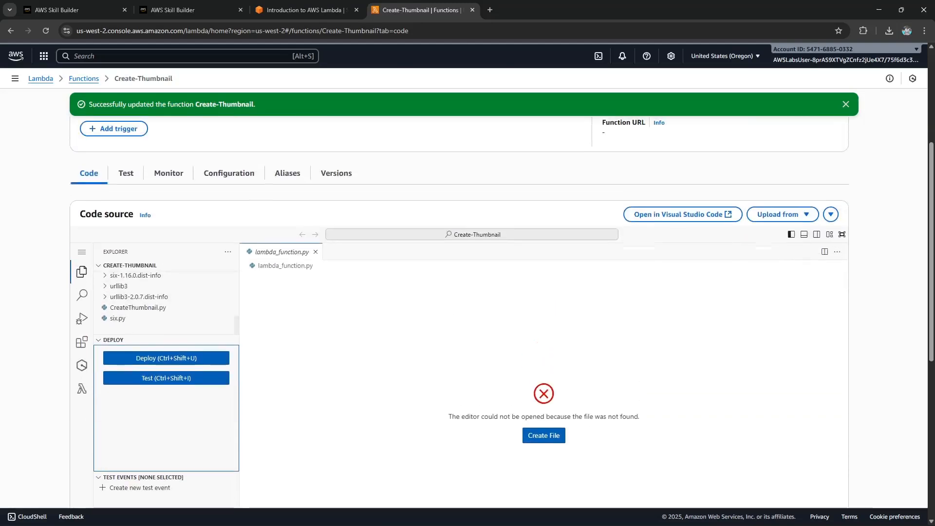
{"action": "scroll", "coordinate": [166, 290], "scroll_direction": "up", "scroll_amount": 1}
{"action": "scroll", "coordinate": [166, 287], "scroll_direction": "down", "scroll_amount": 2}
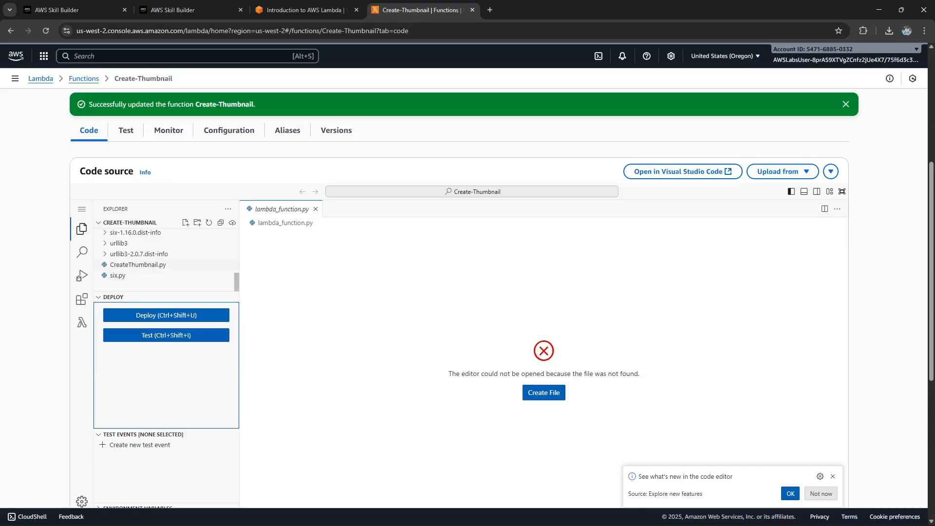
{"action": "scroll", "coordinate": [467, 292], "scroll_direction": "down", "scroll_amount": 6}
{"action": "scroll", "coordinate": [468, 292], "scroll_direction": "up", "scroll_amount": 3}
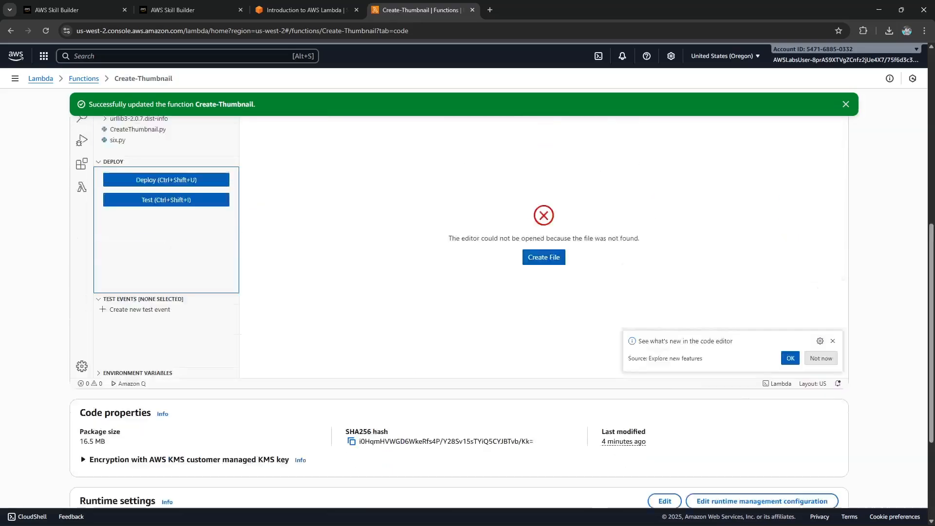
Review the lab's sample CreateThumbnail code and its numbered description of the processing steps.
{"action": "scroll", "coordinate": [467, 292], "scroll_direction": "up", "scroll_amount": 10}
{"action": "left_click", "coordinate": [304, 10]}
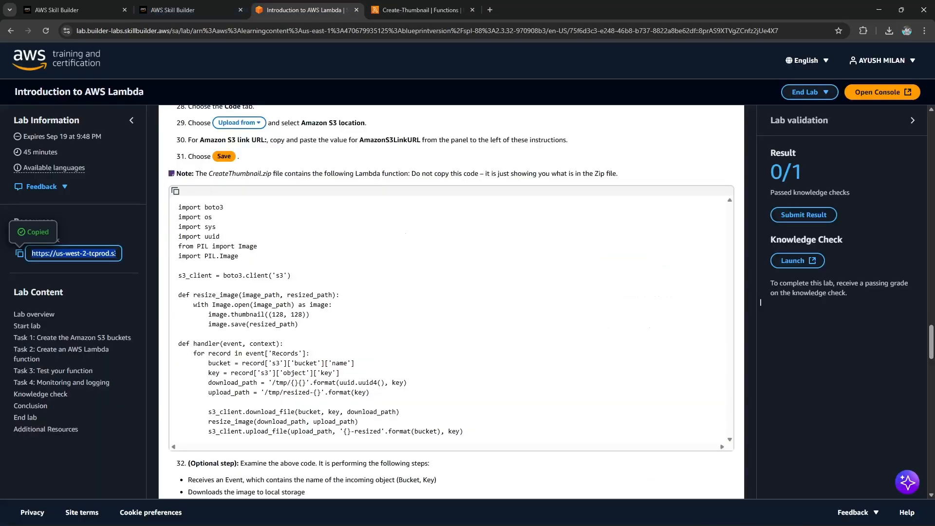
{"action": "scroll", "coordinate": [760, 302], "scroll_direction": "down", "scroll_amount": 4}
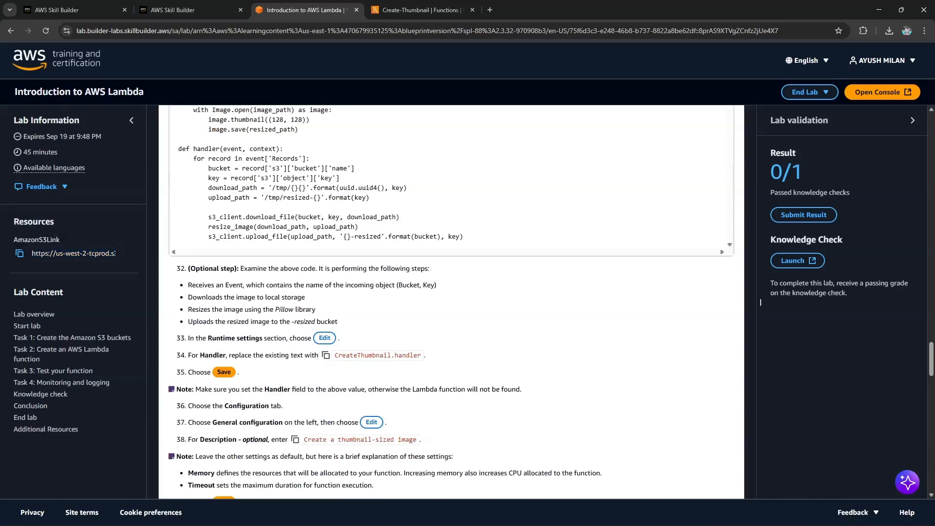
{"action": "left_click_drag", "start_coordinate": [239, 268], "coordinate": [529, 271]}
{"action": "left_click_drag", "start_coordinate": [320, 268], "coordinate": [436, 285]}
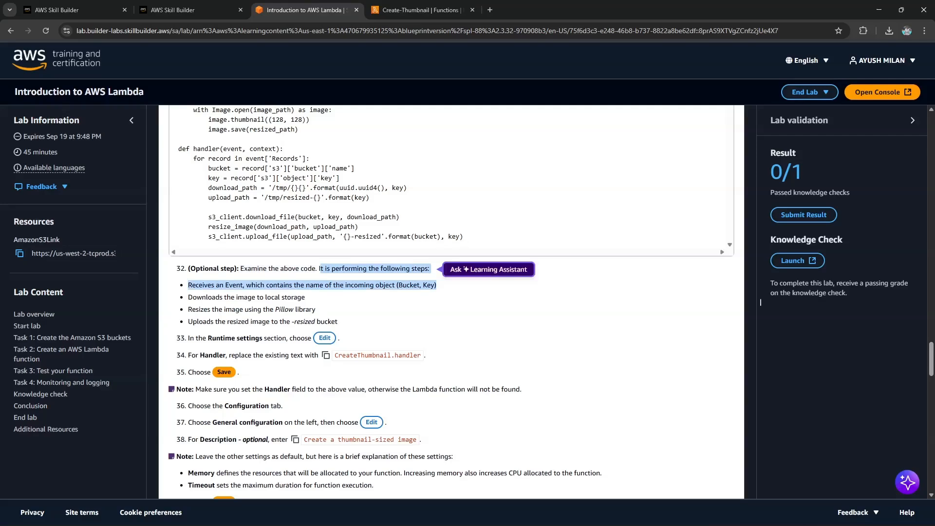
{"action": "left_click", "coordinate": [437, 285]}
{"action": "scroll", "coordinate": [437, 284], "scroll_direction": "up", "scroll_amount": 4}
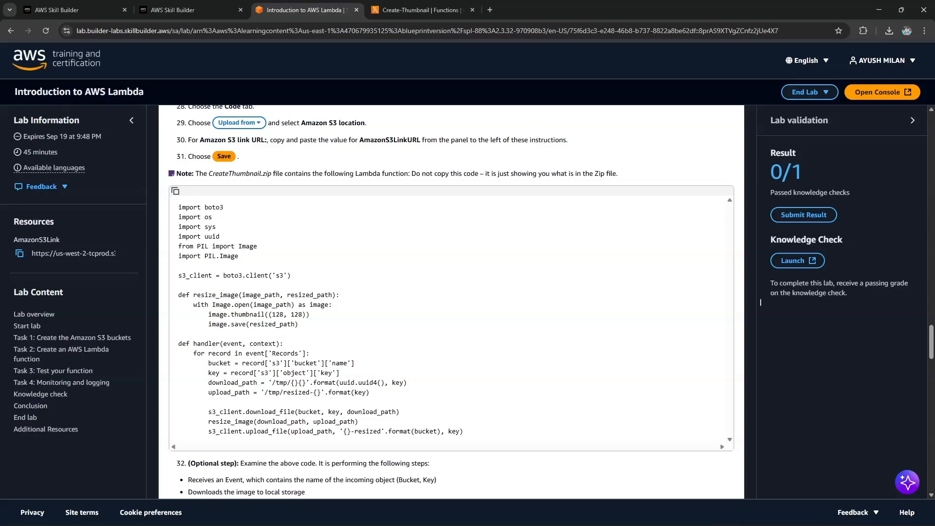
{"action": "scroll", "coordinate": [760, 302], "scroll_direction": "down", "scroll_amount": 4}
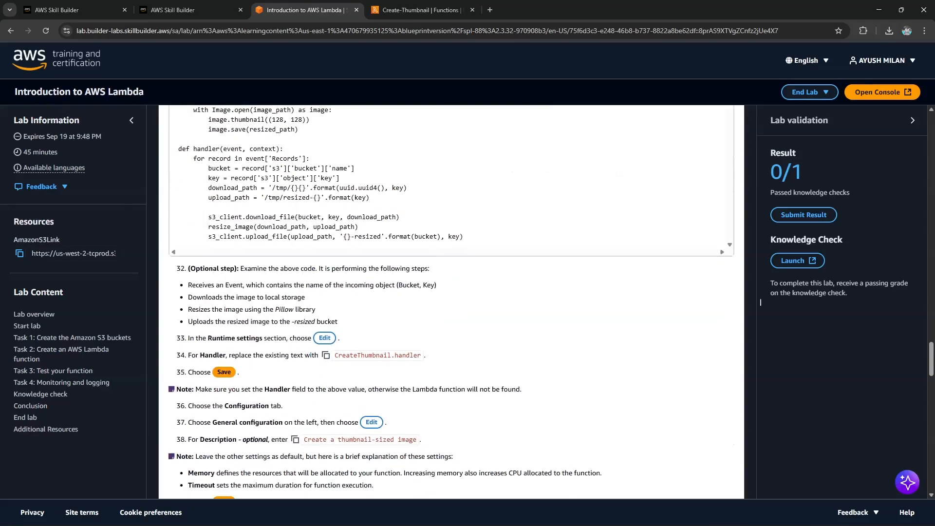
{"action": "scroll", "coordinate": [760, 302], "scroll_direction": "up", "scroll_amount": 5}
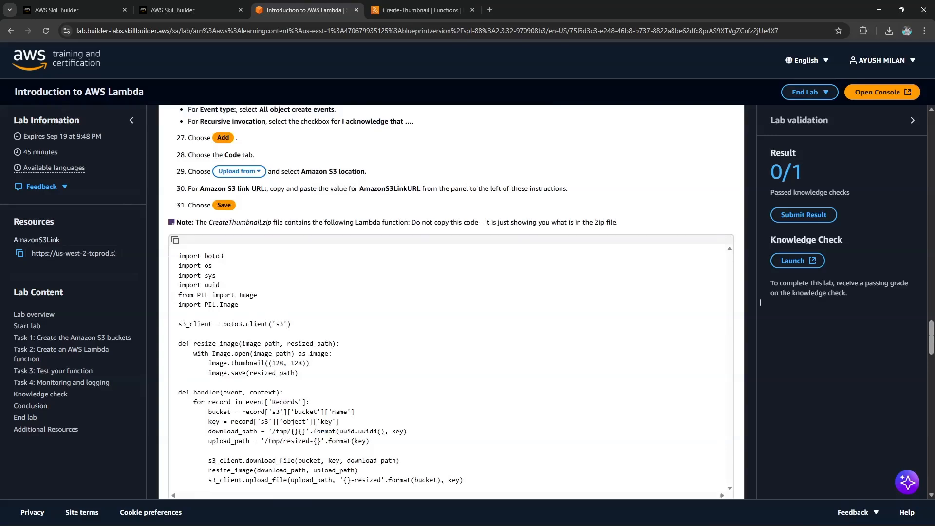
Open six.py from the Create-Thumbnail package and look through its source code.
{"action": "left_click", "coordinate": [423, 10]}
{"action": "scroll", "coordinate": [205, 279], "scroll_direction": "down", "scroll_amount": 5}
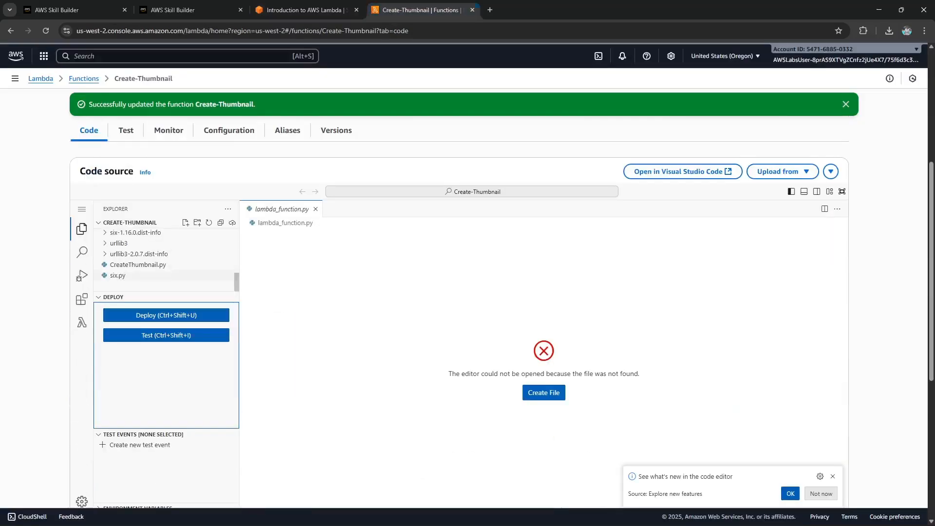
{"action": "left_click", "coordinate": [117, 276]}
{"action": "scroll", "coordinate": [195, 291], "scroll_direction": "up", "scroll_amount": 2}
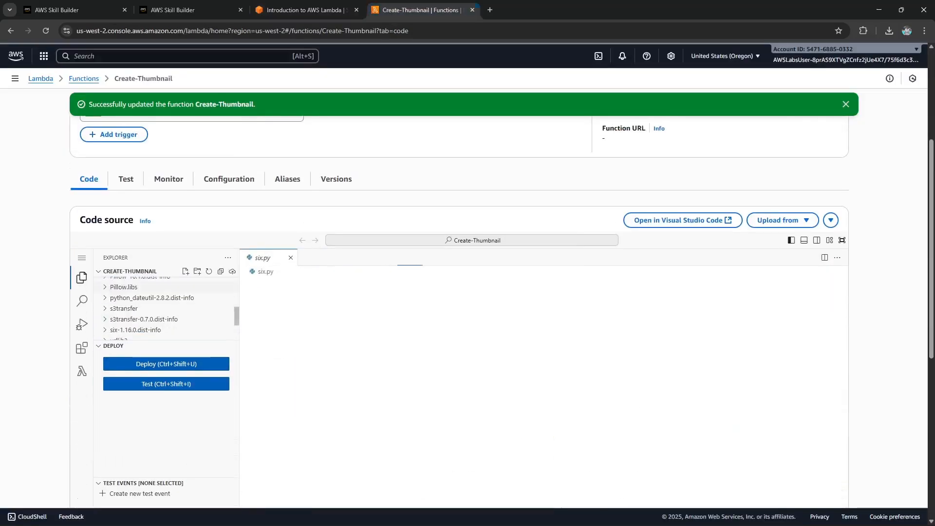
{"action": "scroll", "coordinate": [195, 291], "scroll_direction": "up", "scroll_amount": 6}
{"action": "scroll", "coordinate": [195, 291], "scroll_direction": "down", "scroll_amount": 6}
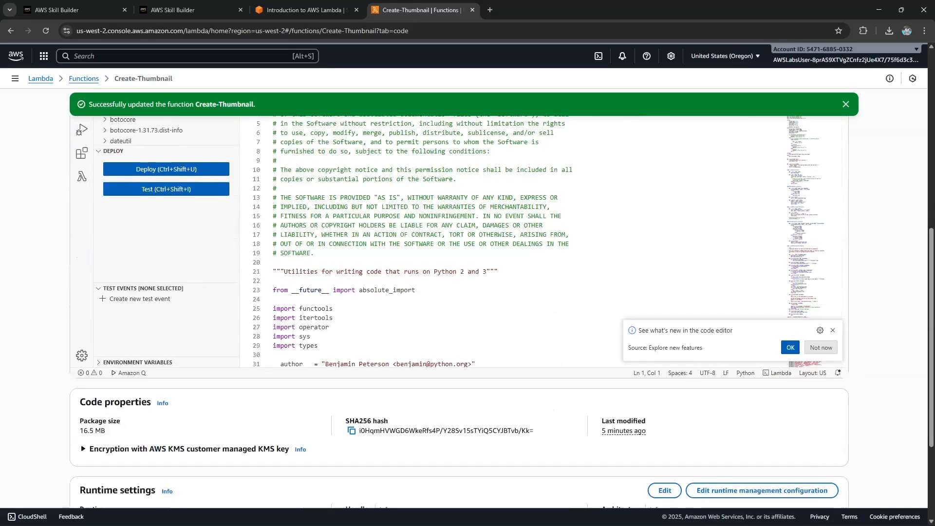
{"action": "scroll", "coordinate": [438, 241], "scroll_direction": "down", "scroll_amount": 15}
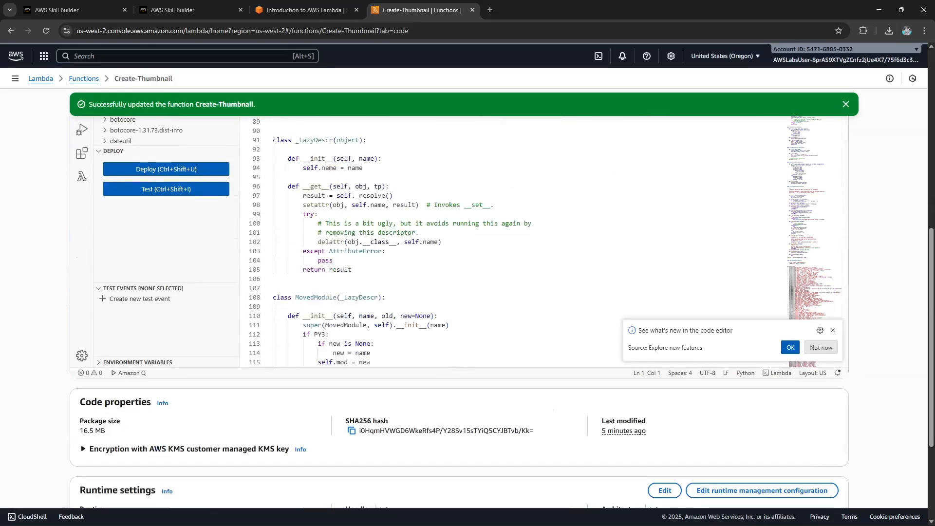
{"action": "scroll", "coordinate": [438, 241], "scroll_direction": "down", "scroll_amount": 6}
Read the lab's explanation of how the code receives the event, then downloads, resizes and uploads the image.
{"action": "key", "text": "ctrl+shift+Tab"}
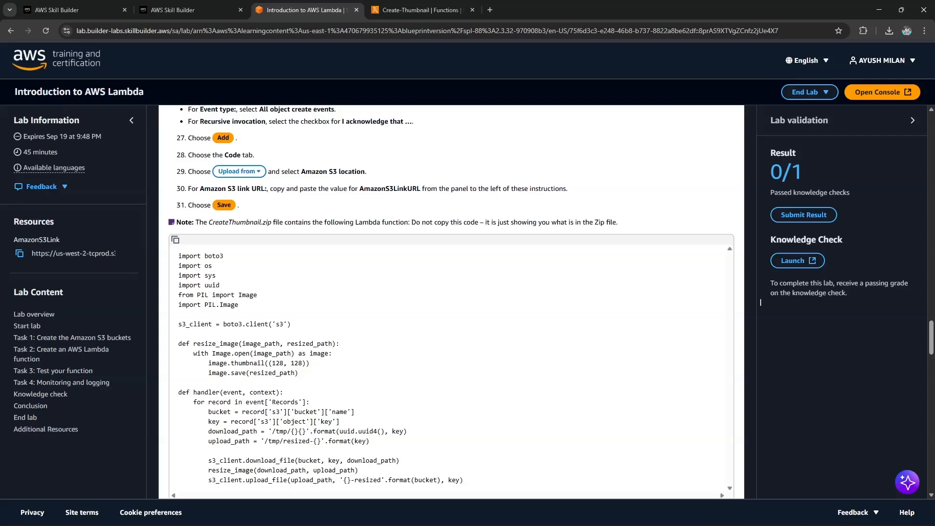
{"action": "scroll", "coordinate": [760, 303], "scroll_direction": "down", "scroll_amount": 4}
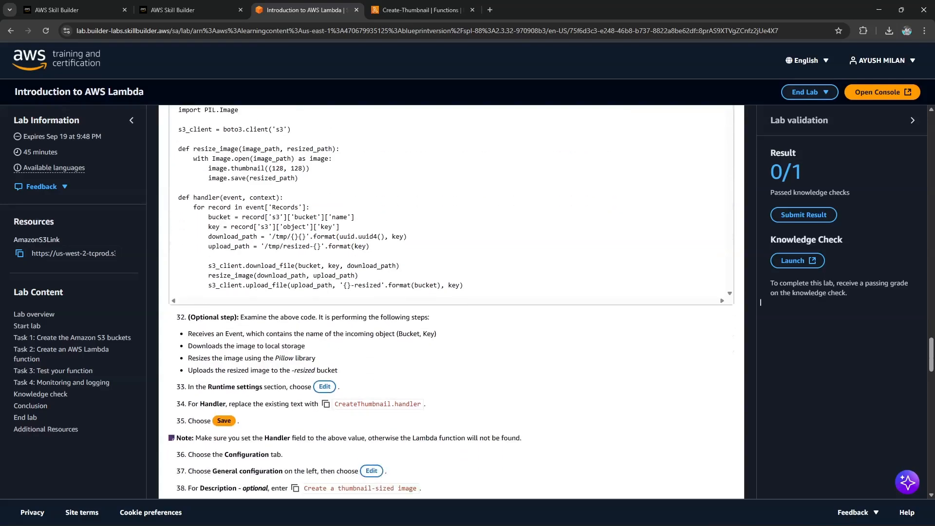
{"action": "left_click_drag", "start_coordinate": [188, 333], "coordinate": [305, 346]}
{"action": "left_click", "coordinate": [760, 302]}
{"action": "left_click_drag", "start_coordinate": [200, 317], "coordinate": [291, 346]}
{"action": "left_click", "coordinate": [222, 346]}
{"action": "left_click_drag", "start_coordinate": [222, 345], "coordinate": [297, 345]}
{"action": "left_click_drag", "start_coordinate": [191, 358], "coordinate": [315, 358]}
{"action": "left_click_drag", "start_coordinate": [188, 370], "coordinate": [338, 371]}
{"action": "left_click", "coordinate": [341, 359]}
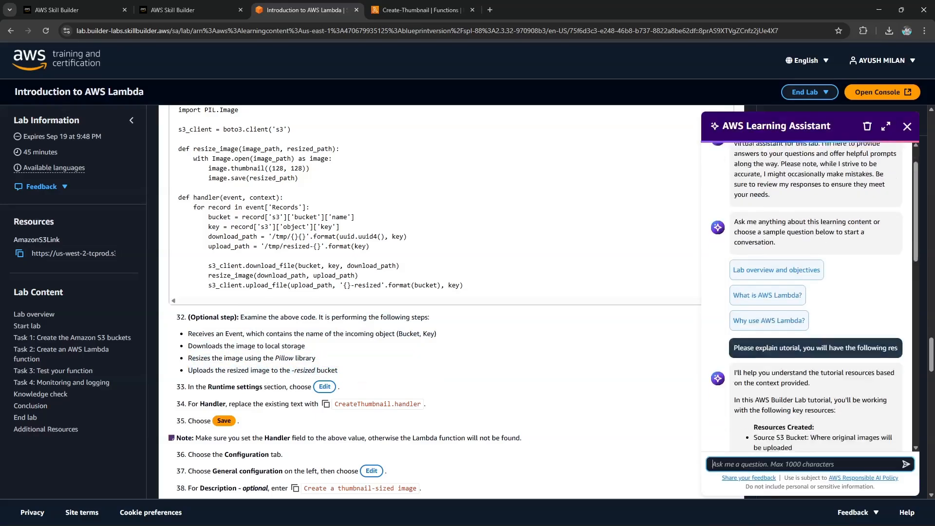
Enlarge the code explorer's file list, open CreateThumbnail.py and read through its imports, resize_image function and handler.
{"action": "left_click", "coordinate": [420, 10]}
{"action": "scroll", "coordinate": [487, 244], "scroll_direction": "down", "scroll_amount": 5}
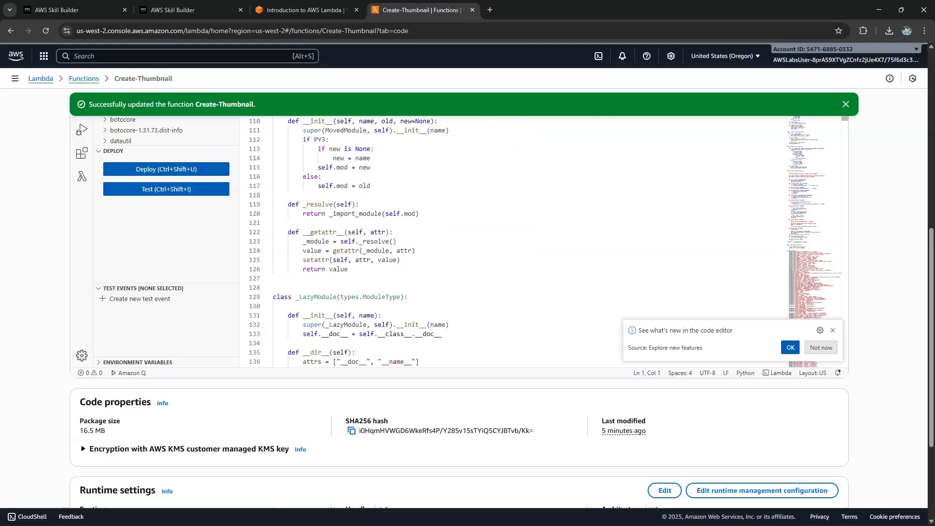
{"action": "scroll", "coordinate": [487, 244], "scroll_direction": "up", "scroll_amount": 6}
{"action": "scroll", "coordinate": [486, 243], "scroll_direction": "up", "scroll_amount": 10}
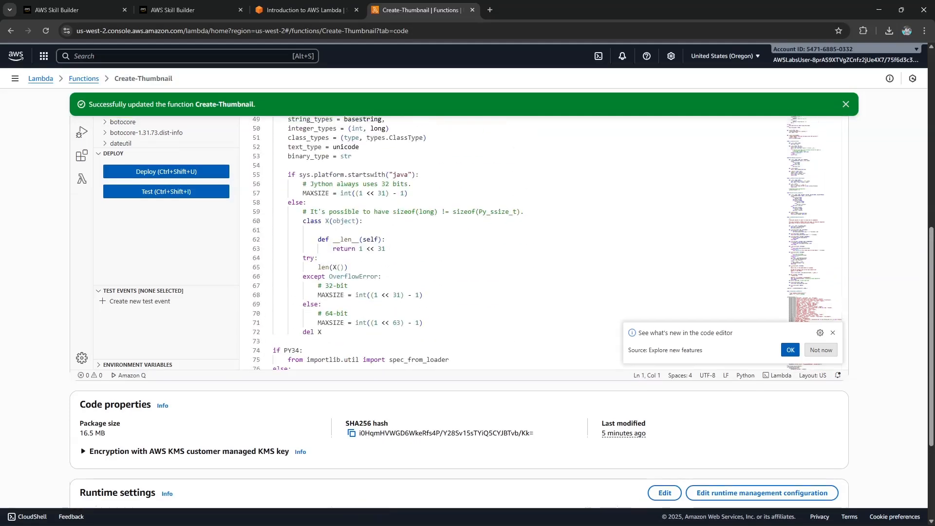
{"action": "scroll", "coordinate": [458, 292], "scroll_direction": "up", "scroll_amount": 4}
{"action": "scroll", "coordinate": [146, 389], "scroll_direction": "up", "scroll_amount": 2}
{"action": "scroll", "coordinate": [146, 404], "scroll_direction": "down", "scroll_amount": 2}
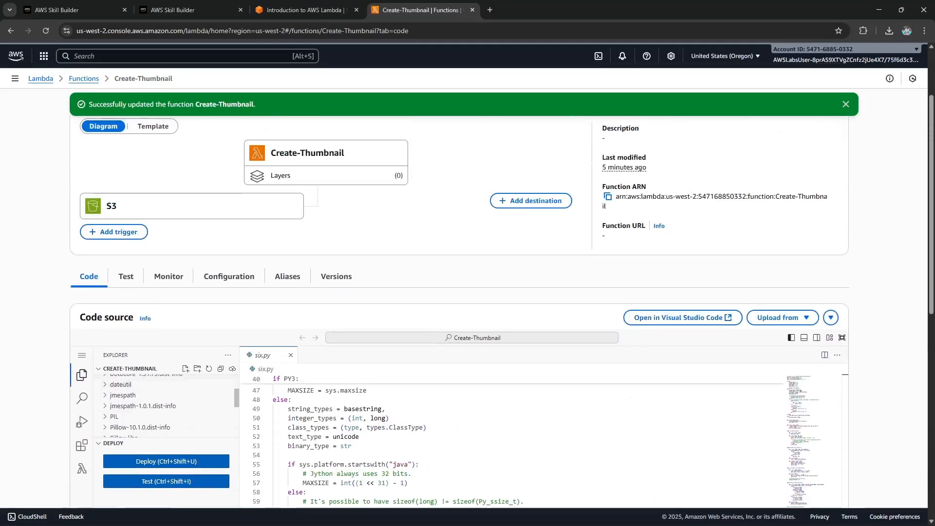
{"action": "left_click_drag", "start_coordinate": [166, 437], "coordinate": [166, 494]}
{"action": "scroll", "coordinate": [165, 418], "scroll_direction": "down", "scroll_amount": 7}
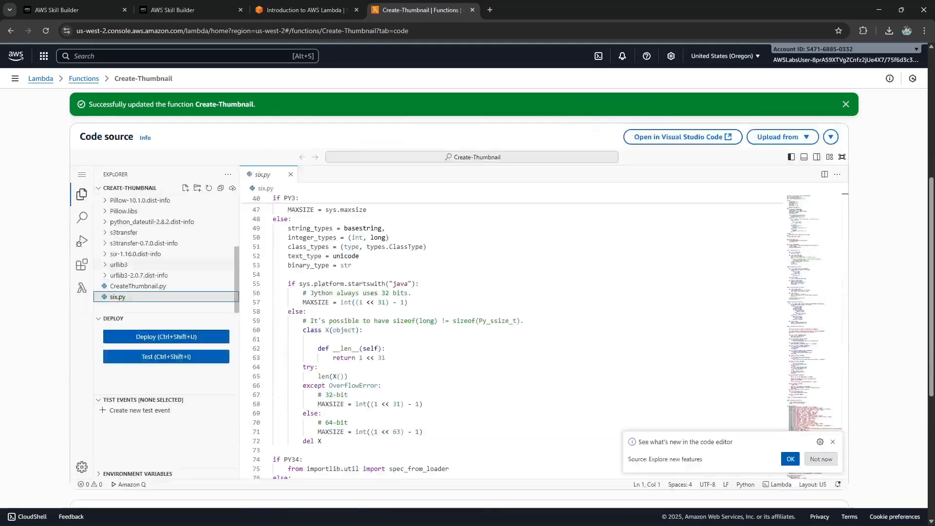
{"action": "scroll", "coordinate": [165, 195], "scroll_direction": "up", "scroll_amount": 4}
{"action": "scroll", "coordinate": [166, 219], "scroll_direction": "up", "scroll_amount": 1}
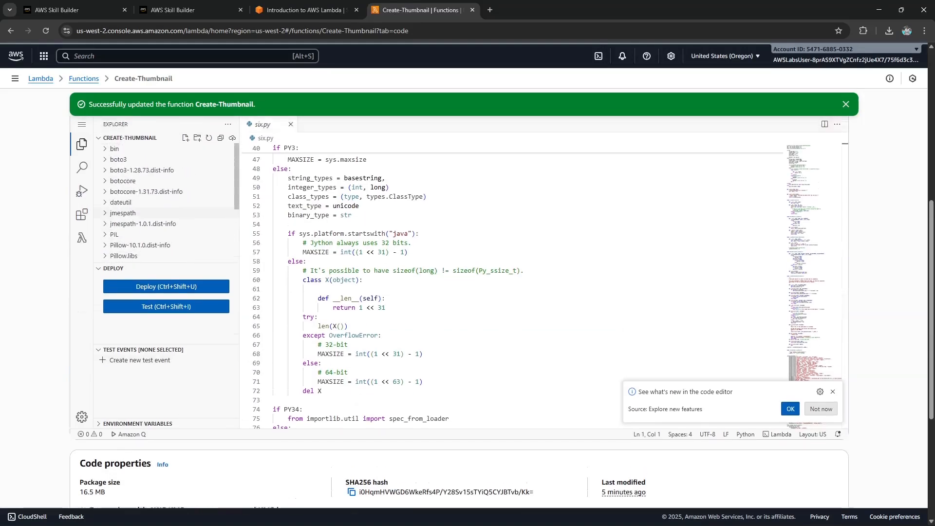
{"action": "scroll", "coordinate": [165, 234], "scroll_direction": "down", "scroll_amount": 3}
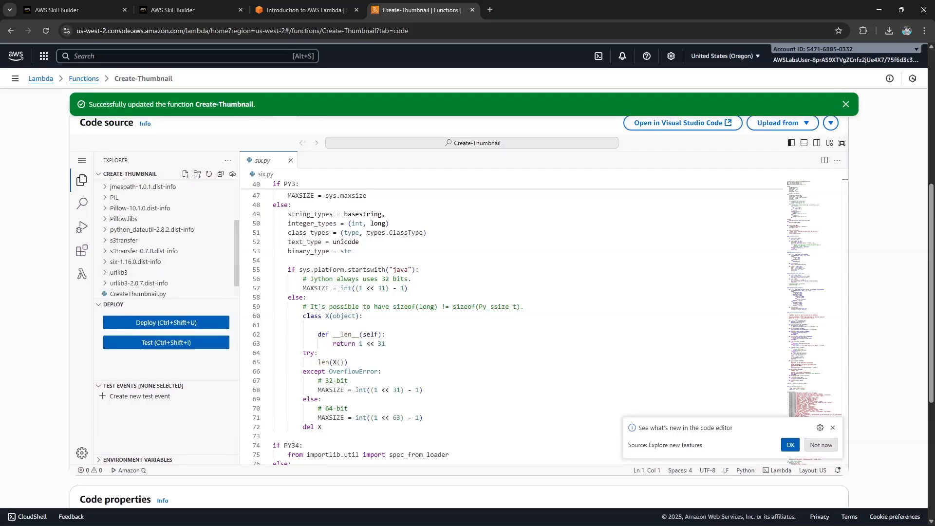
{"action": "left_click", "coordinate": [138, 272]}
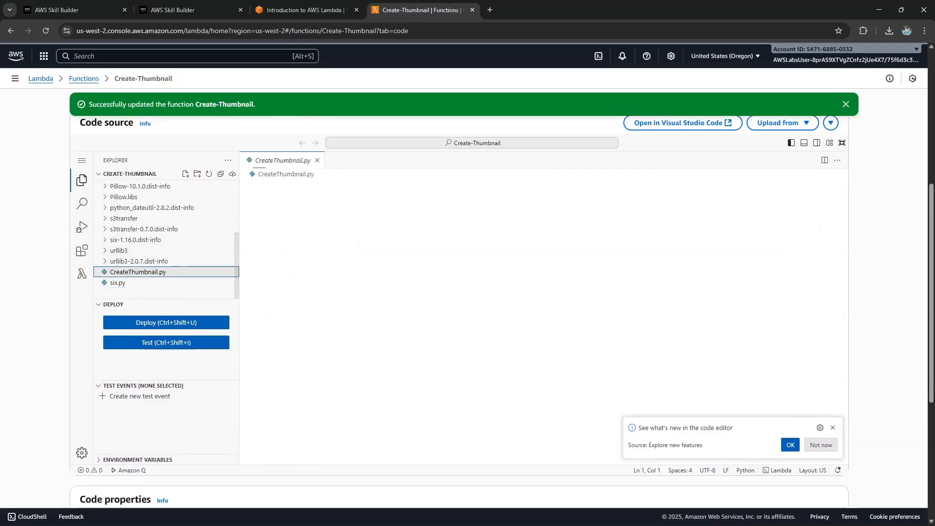
{"action": "scroll", "coordinate": [512, 321], "scroll_direction": "down", "scroll_amount": 1}
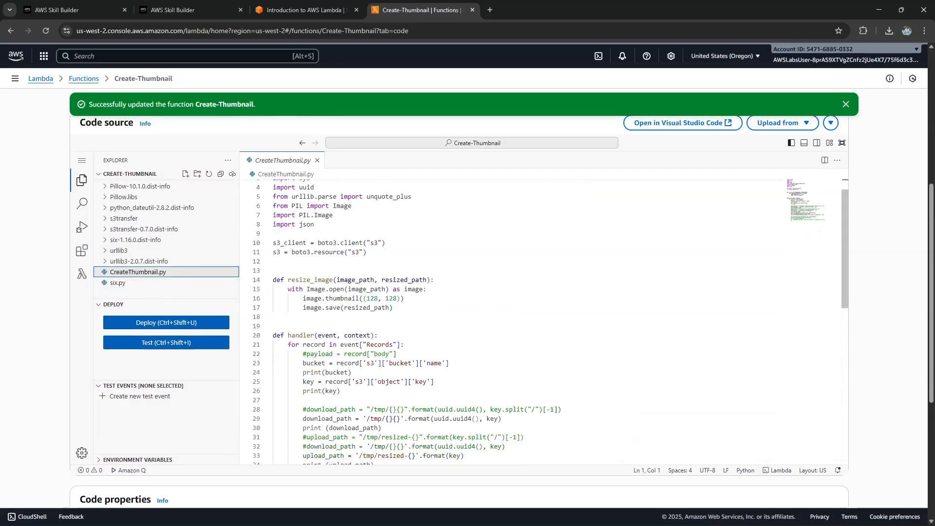
{"action": "scroll", "coordinate": [511, 321], "scroll_direction": "down", "scroll_amount": 5}
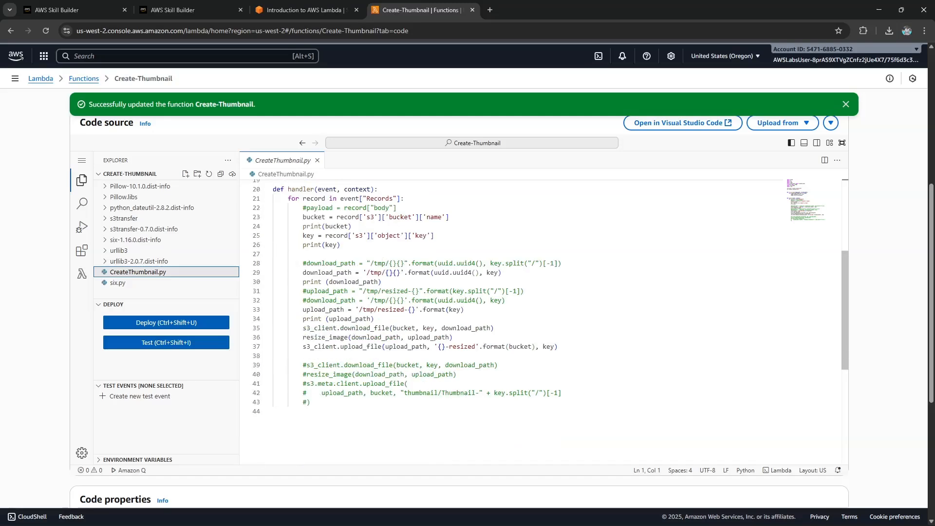
{"action": "scroll", "coordinate": [511, 321], "scroll_direction": "up", "scroll_amount": 1}
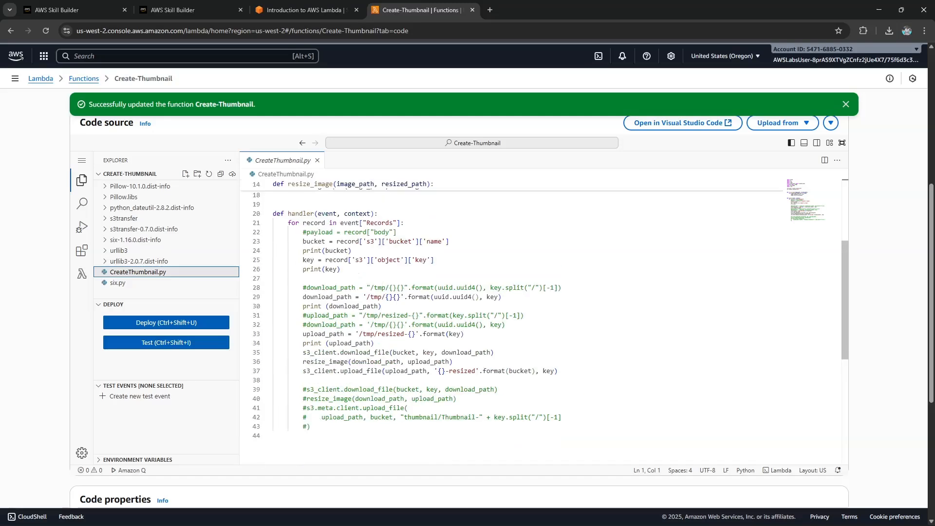
Trace in CreateThumbnail.py how the handler reads the record and passes download_path and upload_path to resize_image.
{"action": "left_click", "coordinate": [340, 241]}
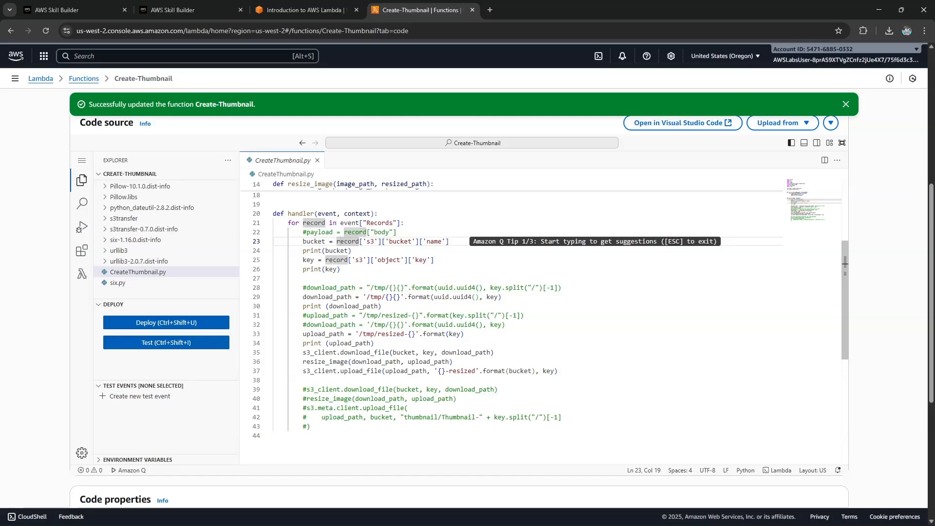
{"action": "scroll", "coordinate": [511, 321], "scroll_direction": "up", "scroll_amount": 1}
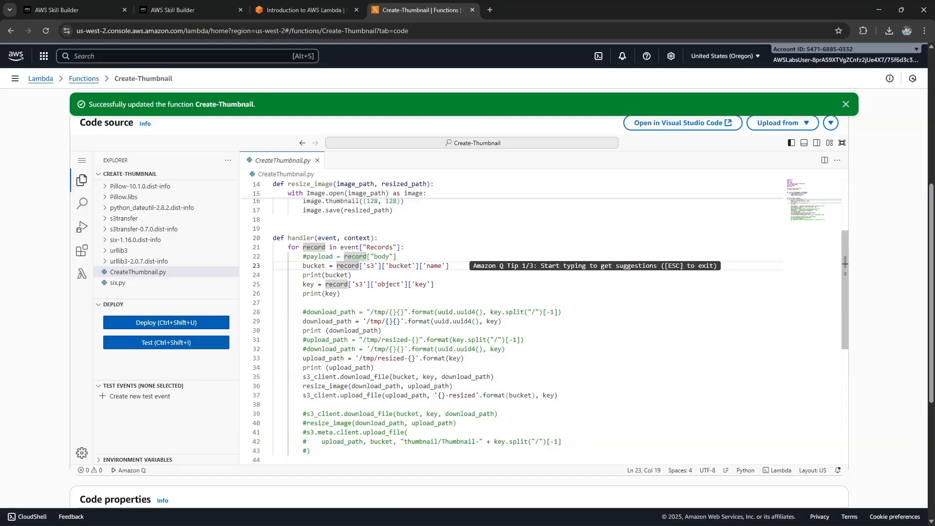
{"action": "scroll", "coordinate": [511, 321], "scroll_direction": "up", "scroll_amount": 4}
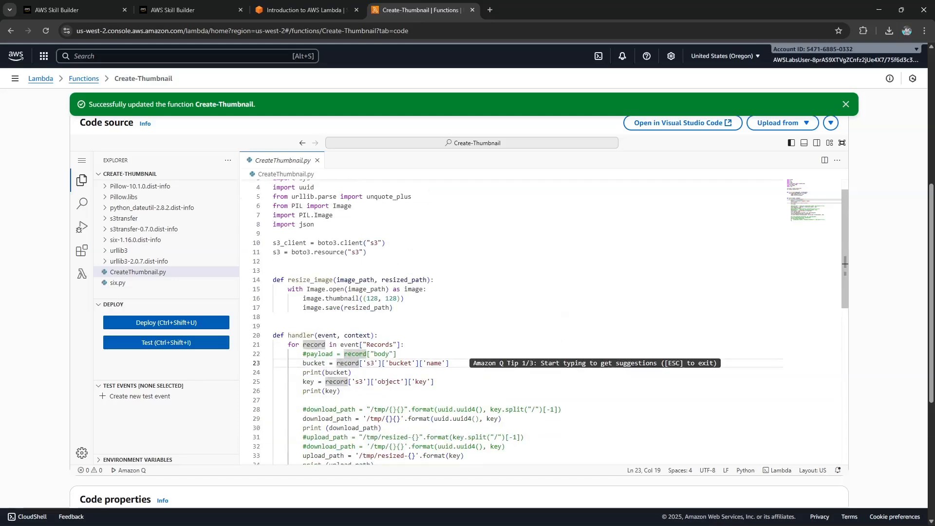
{"action": "double_click", "coordinate": [310, 280]}
{"action": "scroll", "coordinate": [310, 279], "scroll_direction": "down", "scroll_amount": 6}
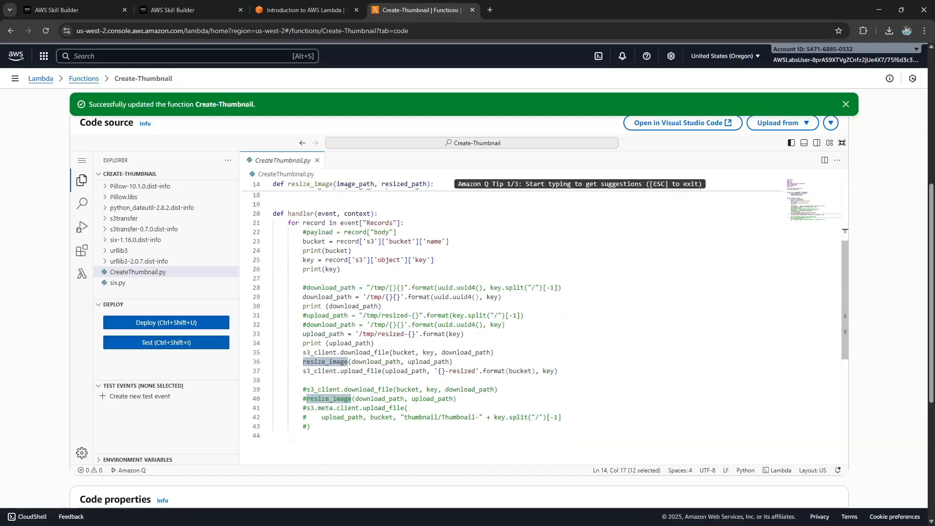
{"action": "left_click", "coordinate": [274, 381]}
{"action": "left_click", "coordinate": [362, 362]}
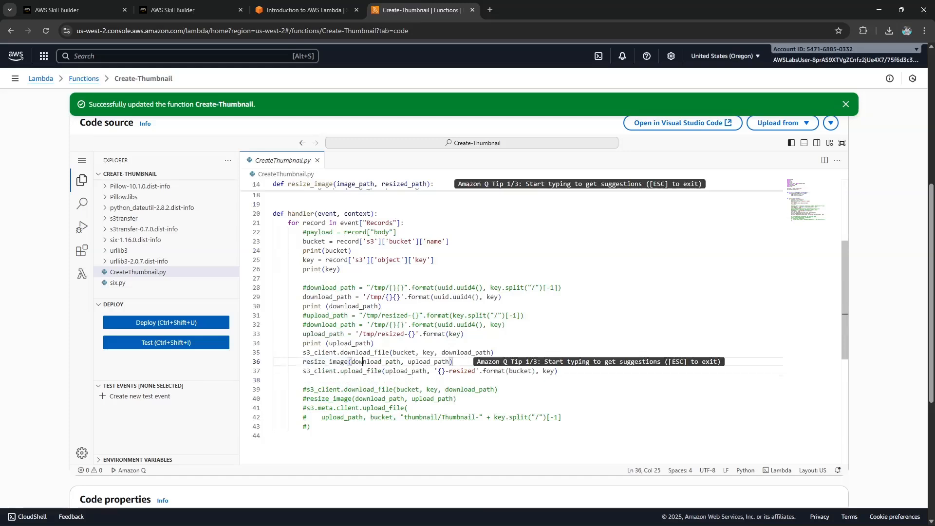
{"action": "double_click", "coordinate": [374, 361]}
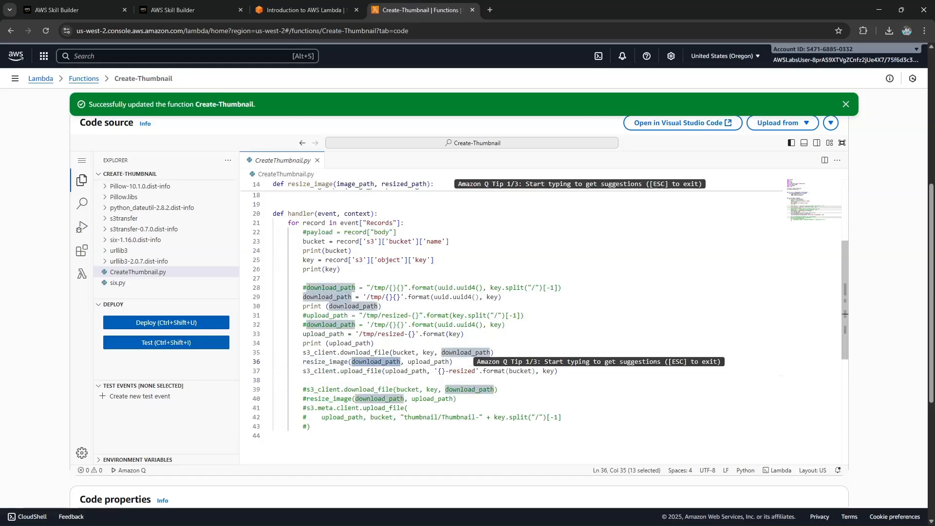
{"action": "double_click", "coordinate": [429, 362]}
{"action": "scroll", "coordinate": [428, 362], "scroll_direction": "up", "scroll_amount": 2}
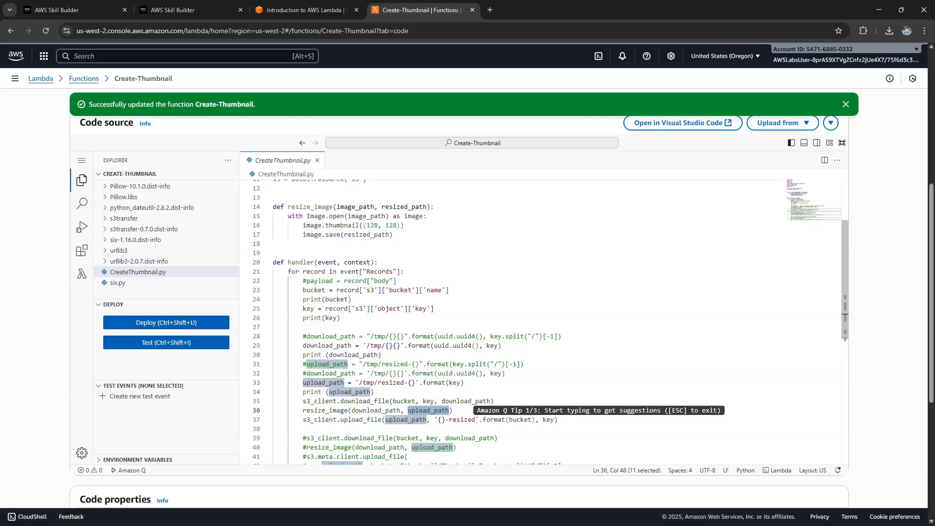
{"action": "double_click", "coordinate": [320, 217]}
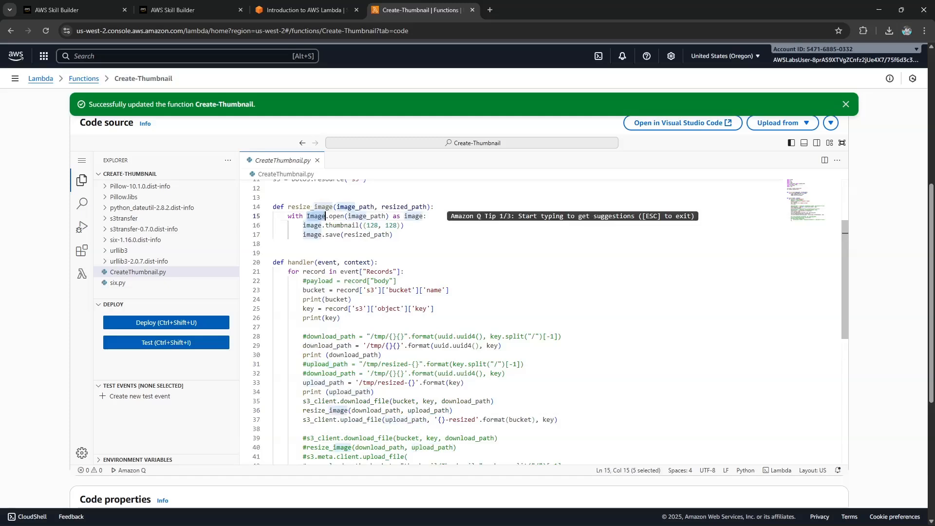
{"action": "left_click", "coordinate": [348, 225]}
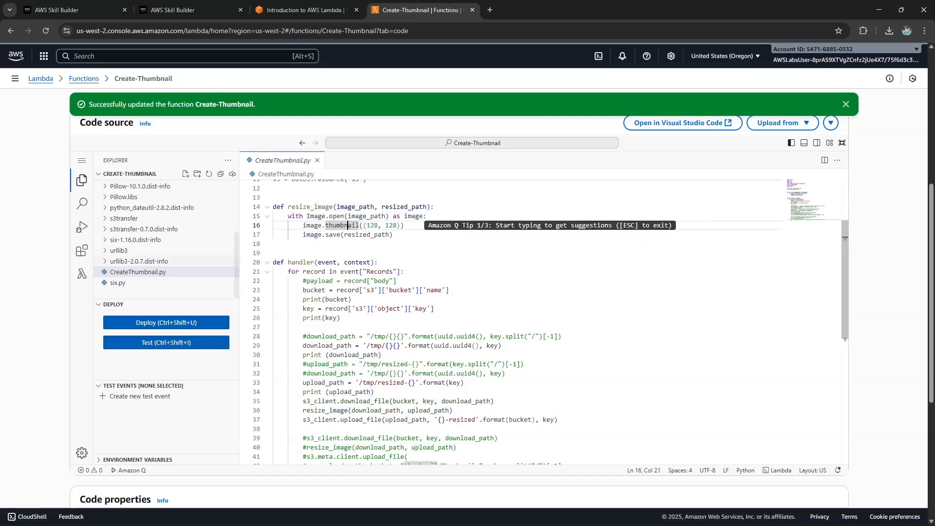
{"action": "scroll", "coordinate": [348, 225], "scroll_direction": "up", "scroll_amount": 1}
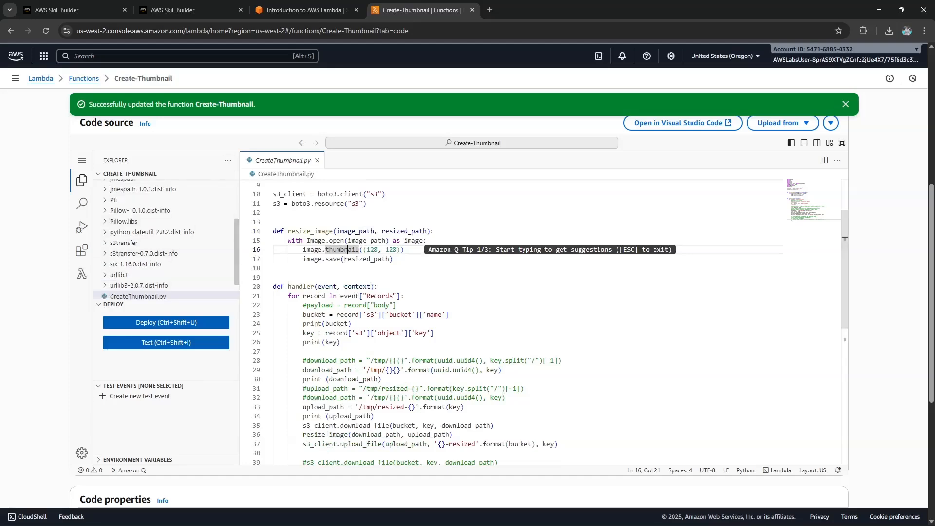
Read the lab's instruction on editing Runtime settings and search the Create-Thumbnail function's configuration page for that section.
{"action": "left_click", "coordinate": [302, 10]}
{"action": "left_click_drag", "start_coordinate": [189, 387], "coordinate": [287, 387]}
{"action": "left_click", "coordinate": [421, 9]}
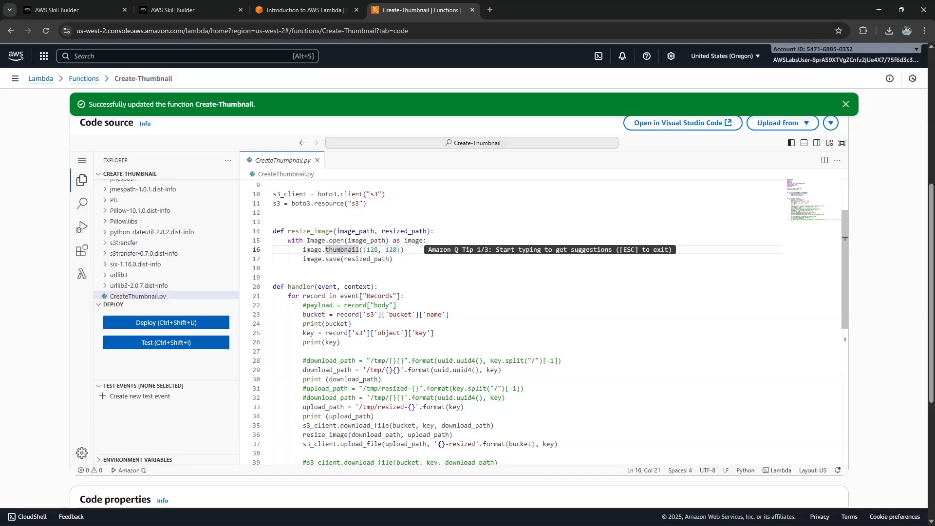
{"action": "scroll", "coordinate": [229, 229], "scroll_direction": "up", "scroll_amount": 5}
{"action": "left_click", "coordinate": [229, 228]}
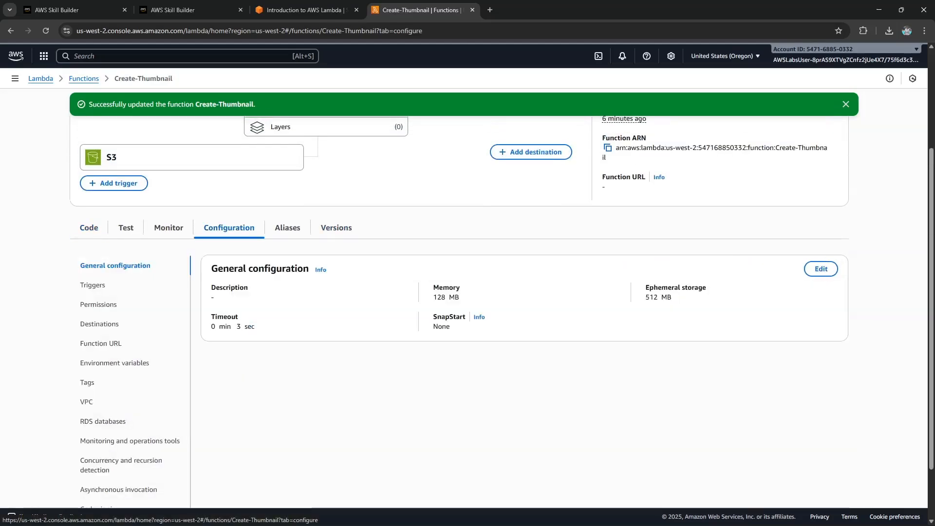
{"action": "left_click", "coordinate": [302, 10]}
{"action": "left_click", "coordinate": [380, 363]}
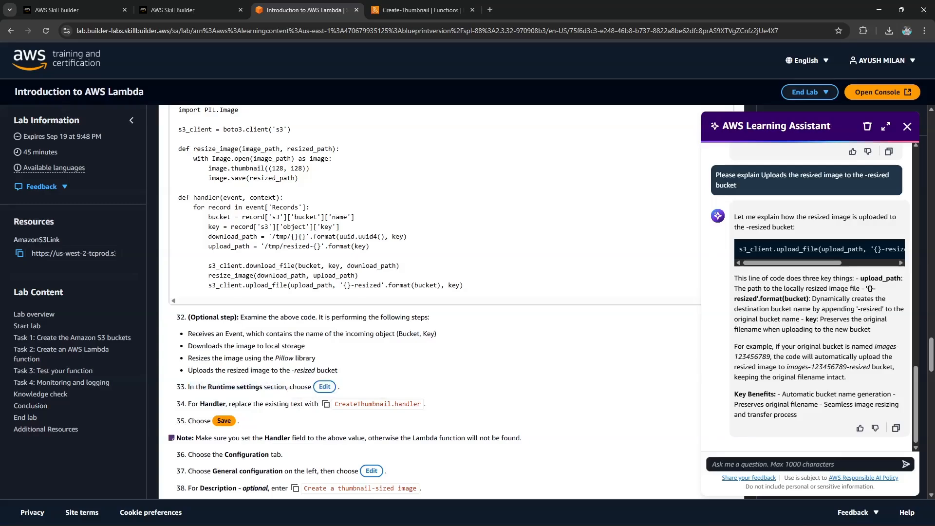
{"action": "left_click", "coordinate": [414, 10]}
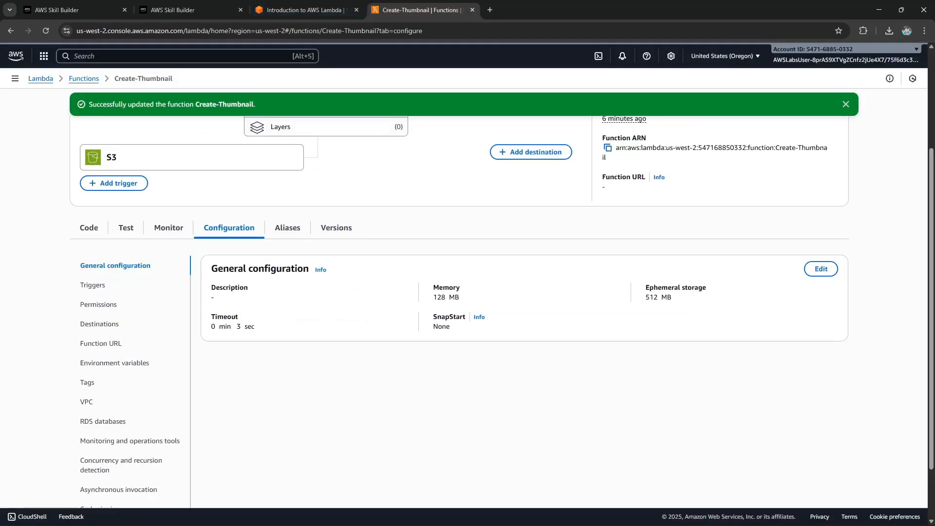
{"action": "scroll", "coordinate": [467, 320], "scroll_direction": "down", "scroll_amount": 3}
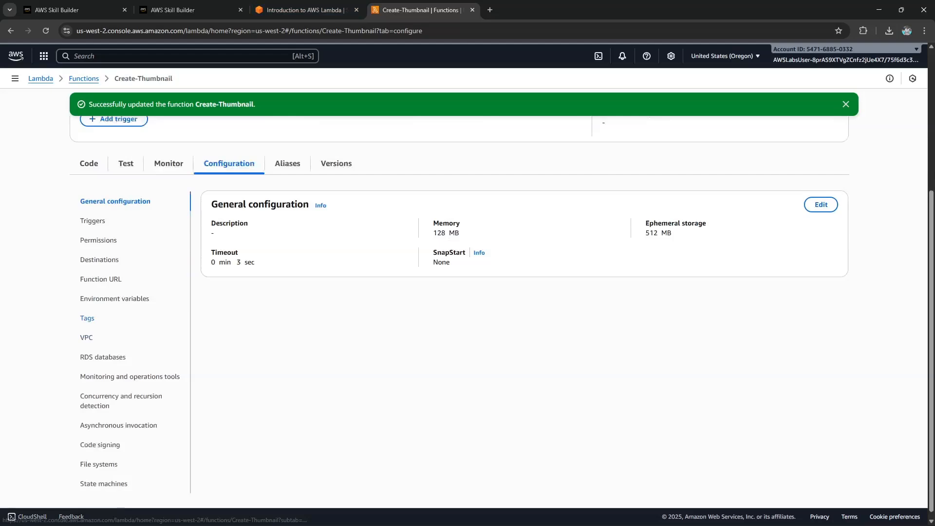
{"action": "scroll", "coordinate": [195, 282], "scroll_direction": "up", "scroll_amount": 4}
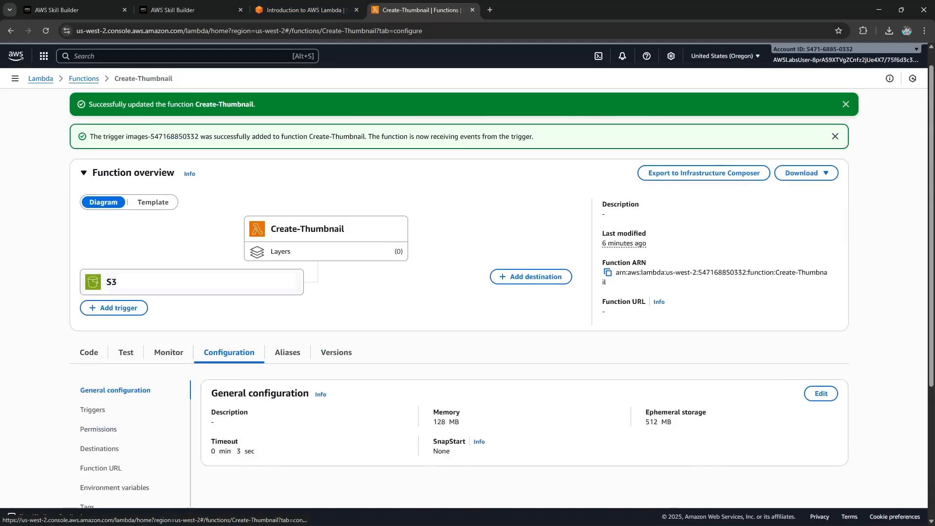
Recheck the lab's handler instruction and find the Runtime settings section on the Create-Thumbnail function's code page.
{"action": "left_click", "coordinate": [302, 10]}
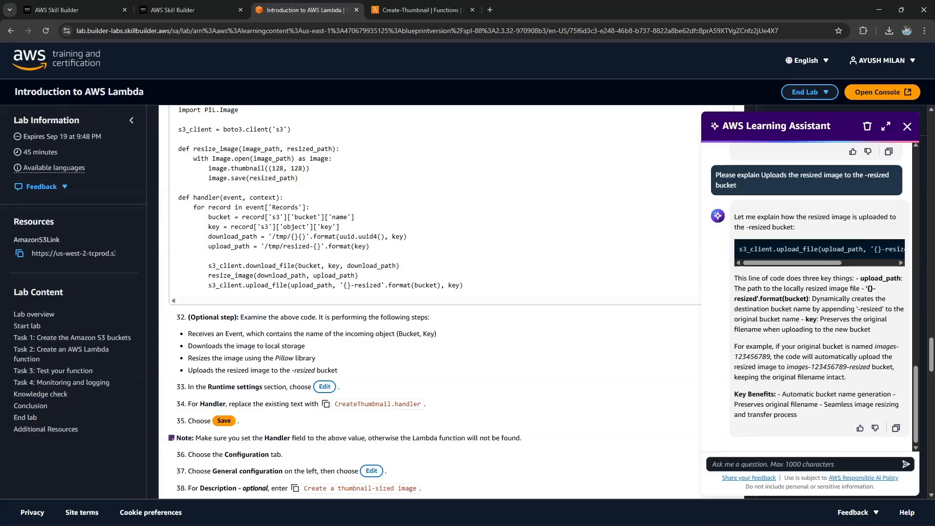
{"action": "left_click", "coordinate": [419, 10]}
{"action": "left_click", "coordinate": [302, 10]}
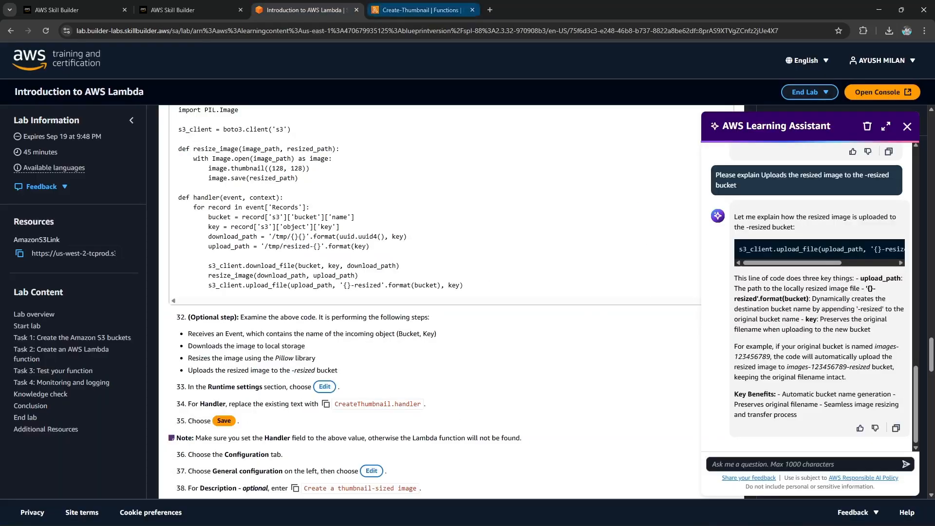
{"action": "left_click", "coordinate": [419, 9]}
{"action": "left_click", "coordinate": [311, 9]}
{"action": "left_click", "coordinate": [414, 10]}
{"action": "scroll", "coordinate": [311, 292], "scroll_direction": "down", "scroll_amount": 1}
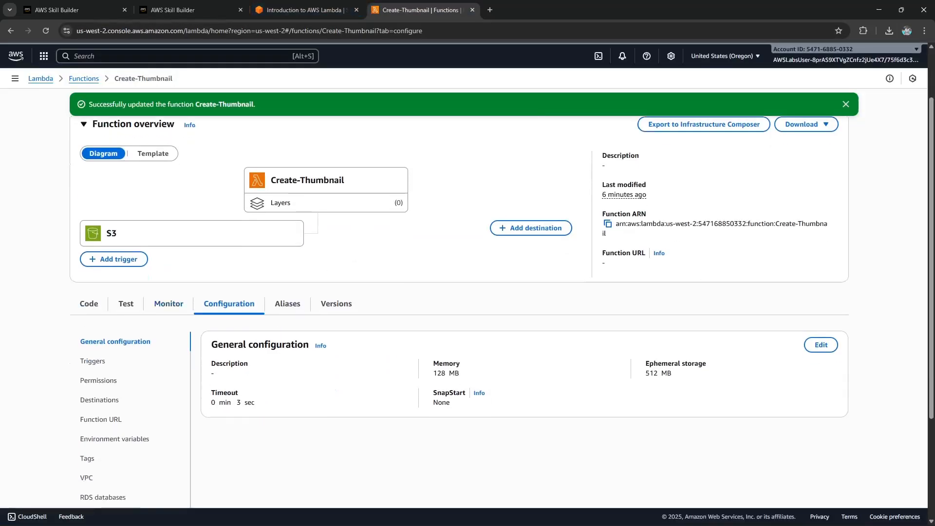
{"action": "left_click", "coordinate": [88, 304]}
{"action": "scroll", "coordinate": [88, 303], "scroll_direction": "down", "scroll_amount": 8}
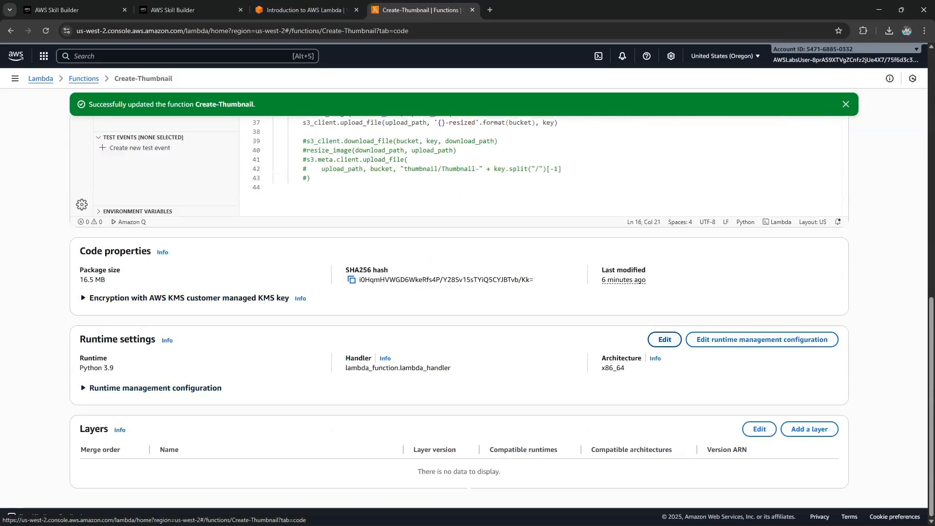
Open Create-Thumbnail's runtime settings for editing and copy the CreateThumbnail.handler value from the lab instructions.
{"action": "left_click", "coordinate": [665, 340]}
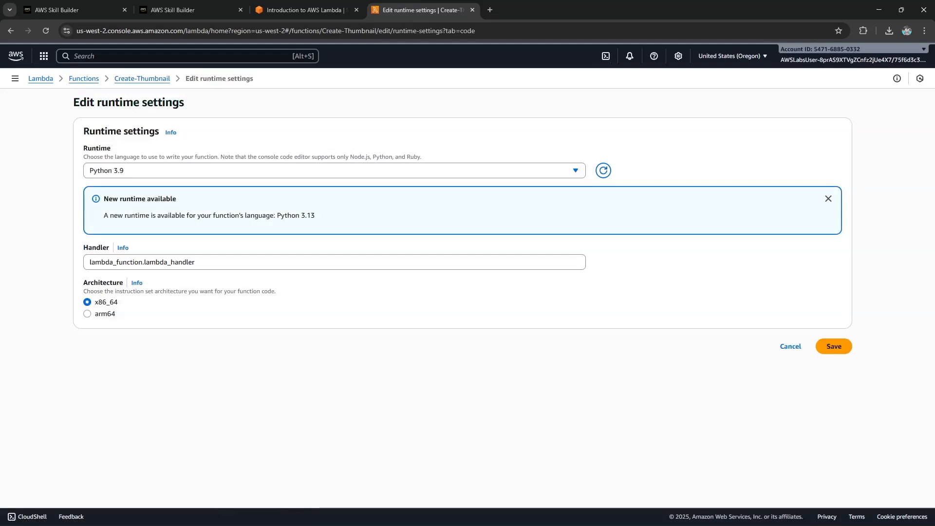
{"action": "left_click_drag", "start_coordinate": [83, 248], "coordinate": [194, 262]}
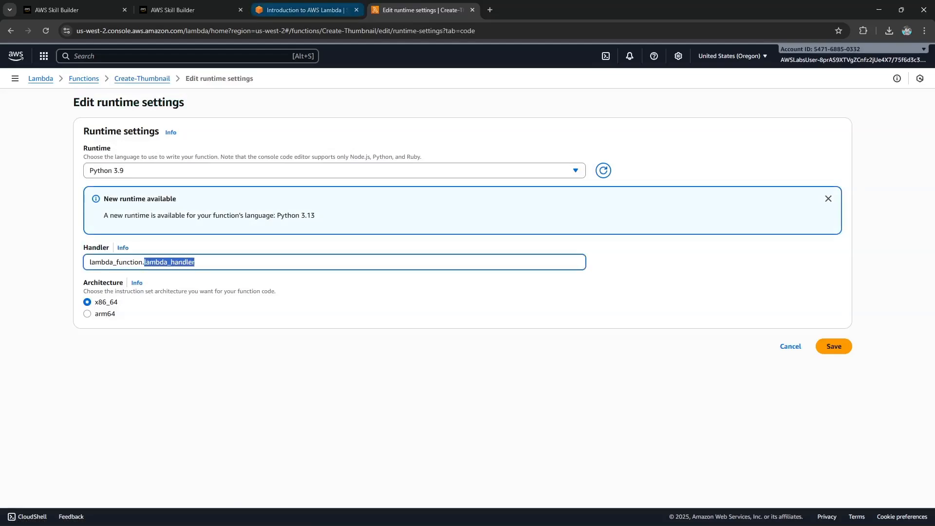
{"action": "left_click", "coordinate": [302, 10]}
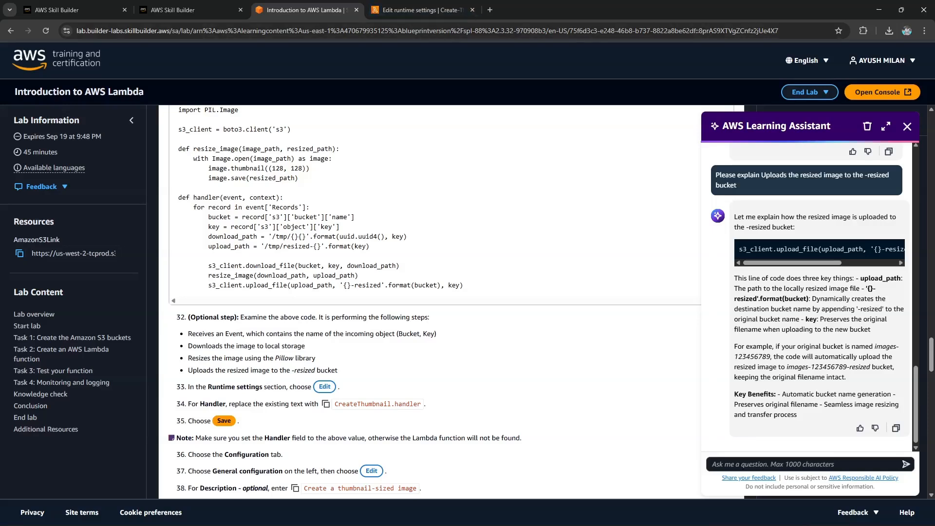
{"action": "double_click", "coordinate": [207, 198]}
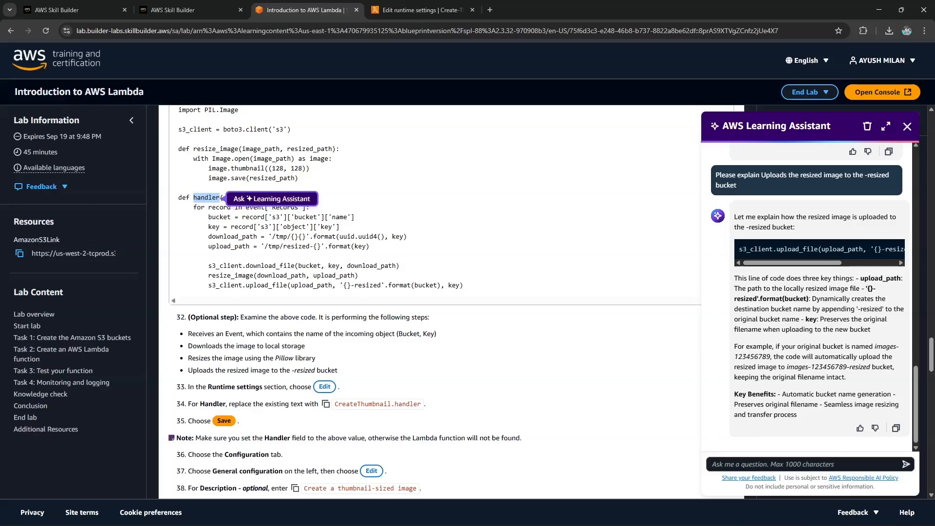
{"action": "left_click", "coordinate": [326, 403]}
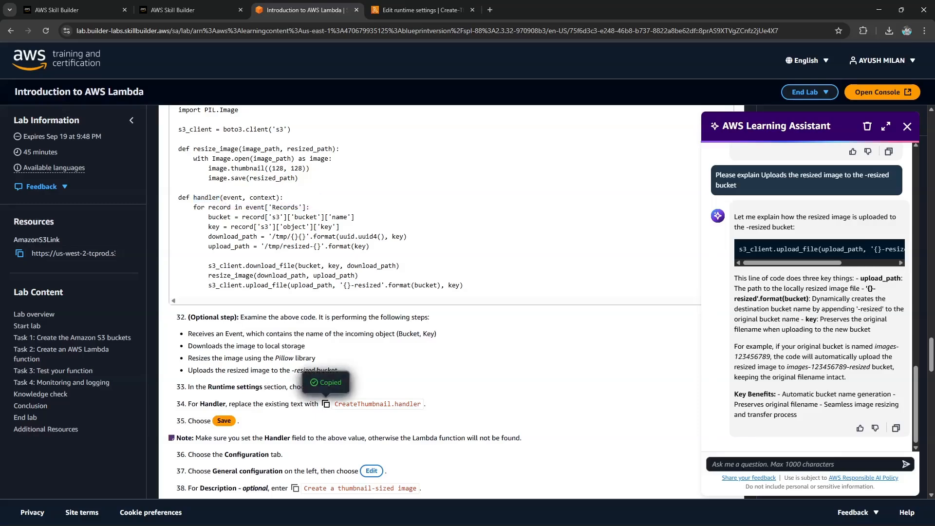
Replace the function's handler with CreateThumbnail.handler and save the runtime settings.
{"action": "key", "text": "ctrl+Tab"}
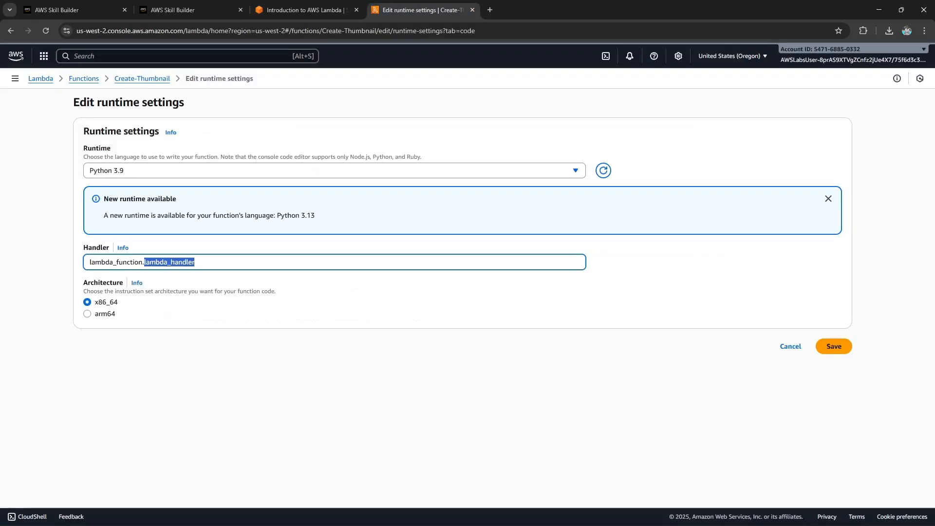
{"action": "key", "text": "ctrl+a"}
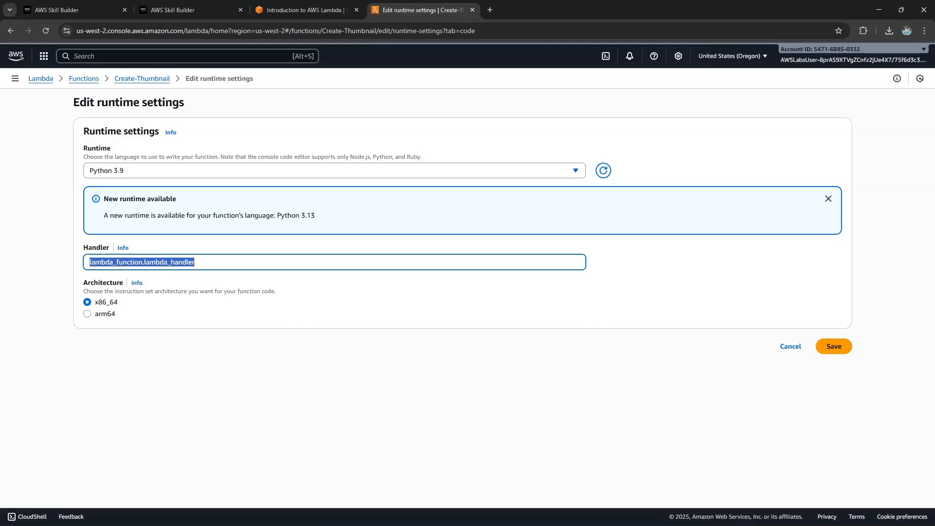
{"action": "right_click", "coordinate": [113, 261]}
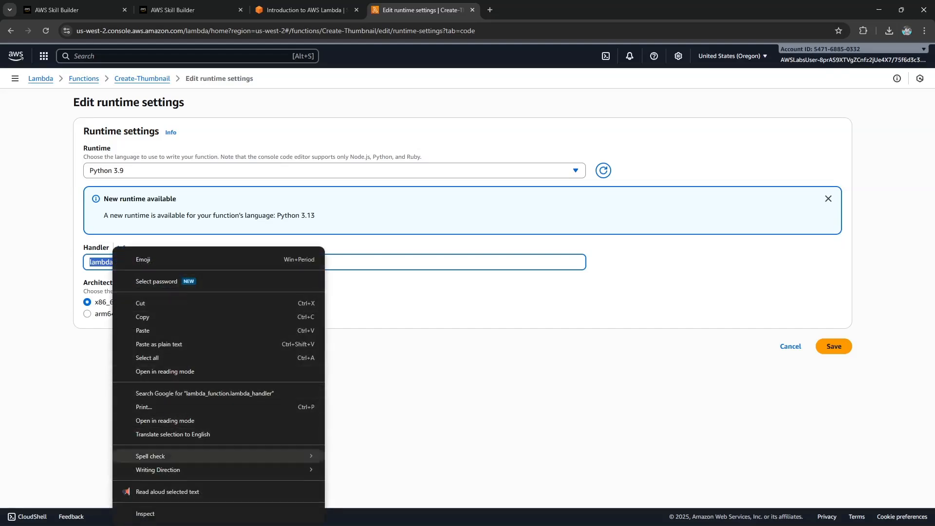
{"action": "left_click", "coordinate": [102, 262]}
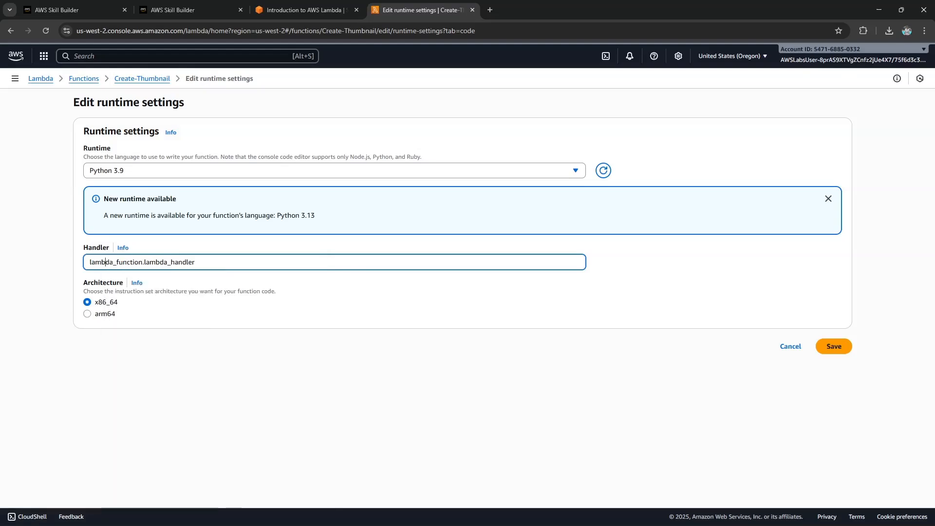
{"action": "triple_click", "coordinate": [106, 262]}
{"action": "right_click", "coordinate": [103, 262]}
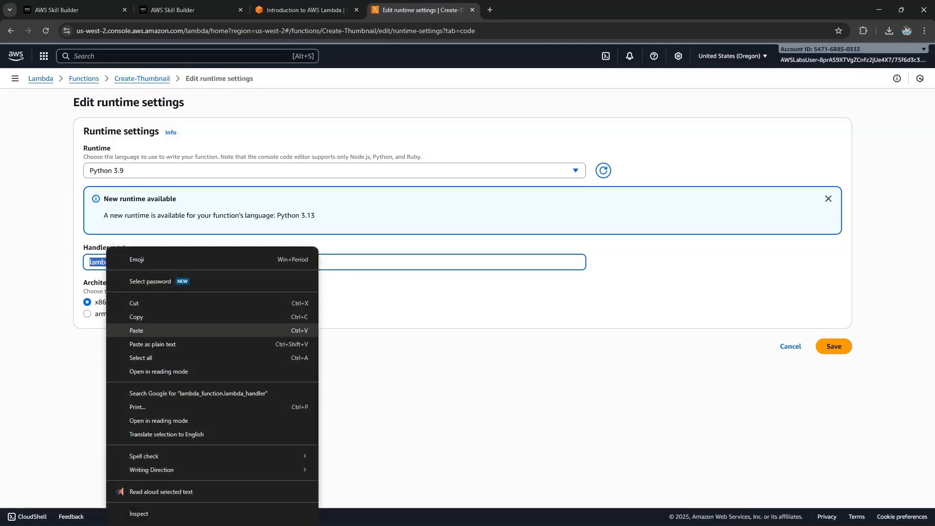
{"action": "left_click", "coordinate": [128, 330]}
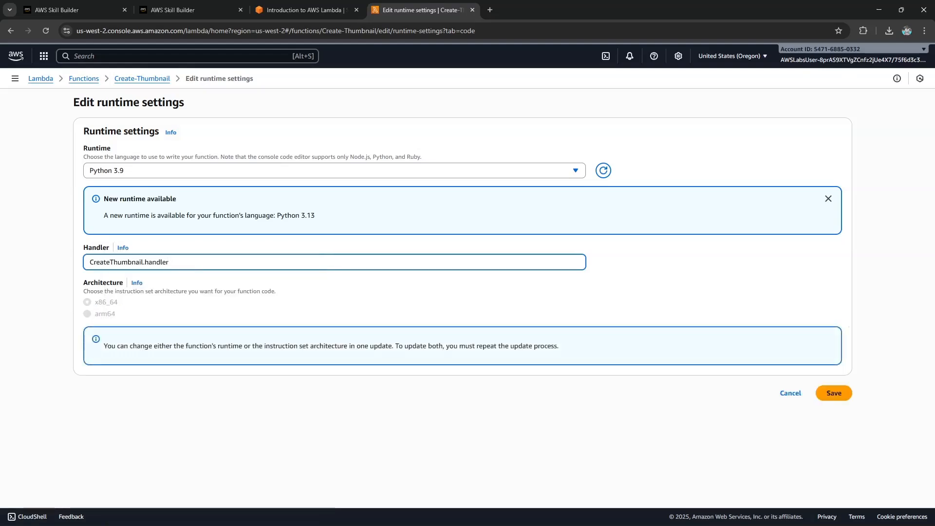
{"action": "left_click", "coordinate": [833, 392]}
Read the lab's handler note and following instruction, and open the Create-Thumbnail function's configuration.
{"action": "left_click", "coordinate": [305, 10]}
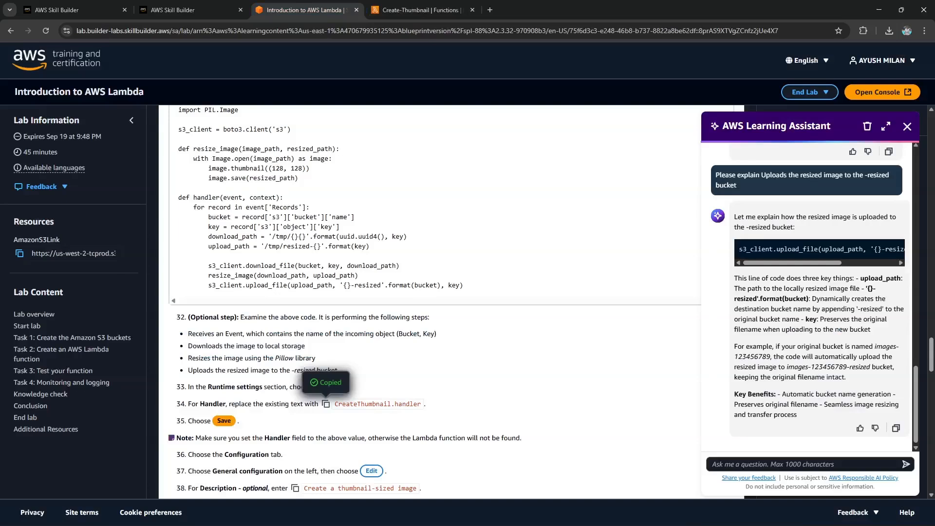
{"action": "scroll", "coordinate": [433, 302], "scroll_direction": "down", "scroll_amount": 1}
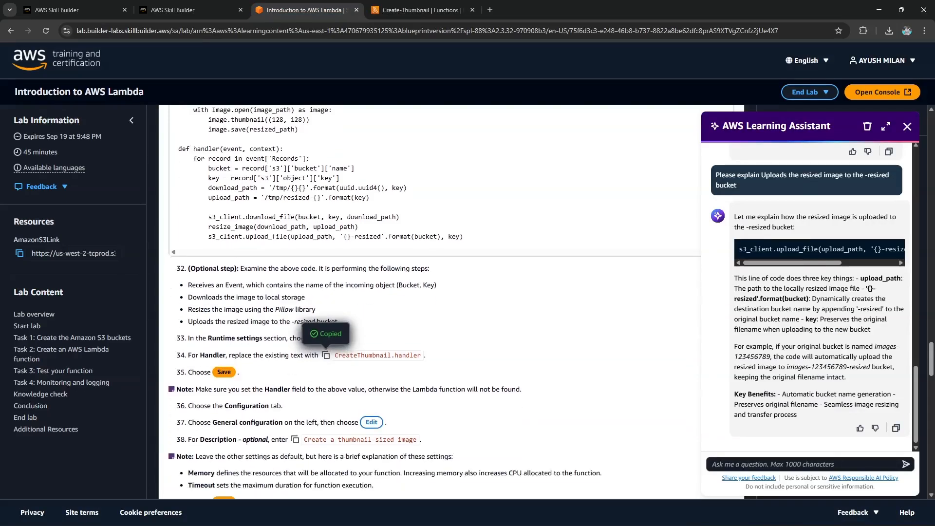
{"action": "left_click_drag", "start_coordinate": [368, 389], "coordinate": [522, 389]}
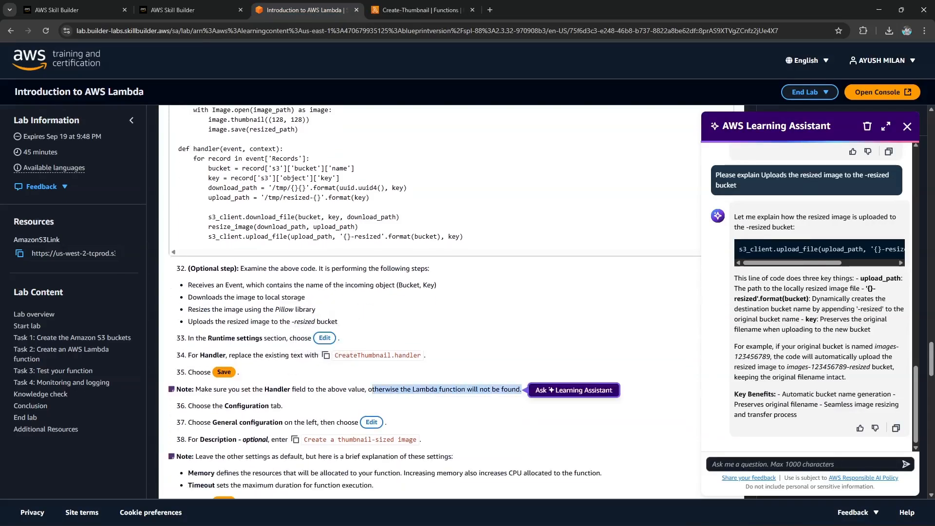
{"action": "left_click", "coordinate": [522, 404]}
{"action": "left_click_drag", "start_coordinate": [203, 406], "coordinate": [269, 406]}
{"action": "left_click", "coordinate": [420, 10]}
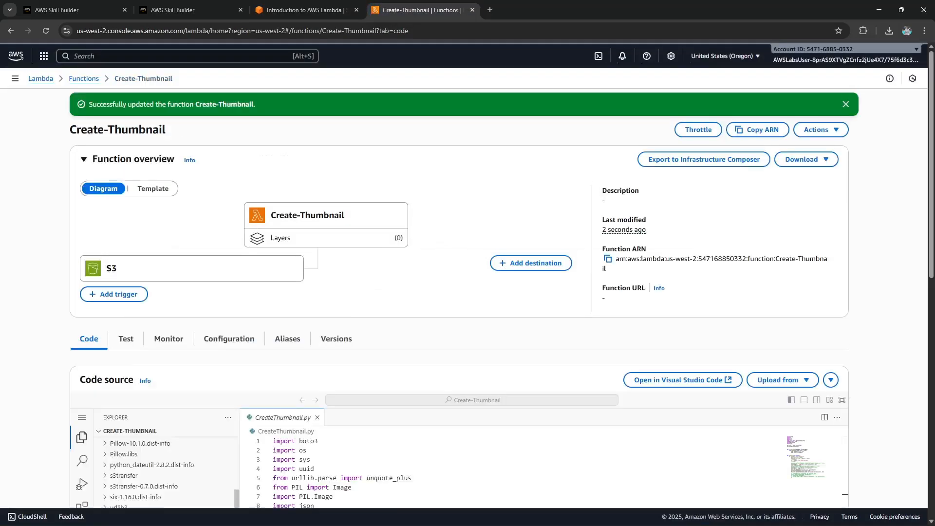
{"action": "scroll", "coordinate": [457, 293], "scroll_direction": "down", "scroll_amount": 1}
{"action": "scroll", "coordinate": [458, 292], "scroll_direction": "down", "scroll_amount": 2}
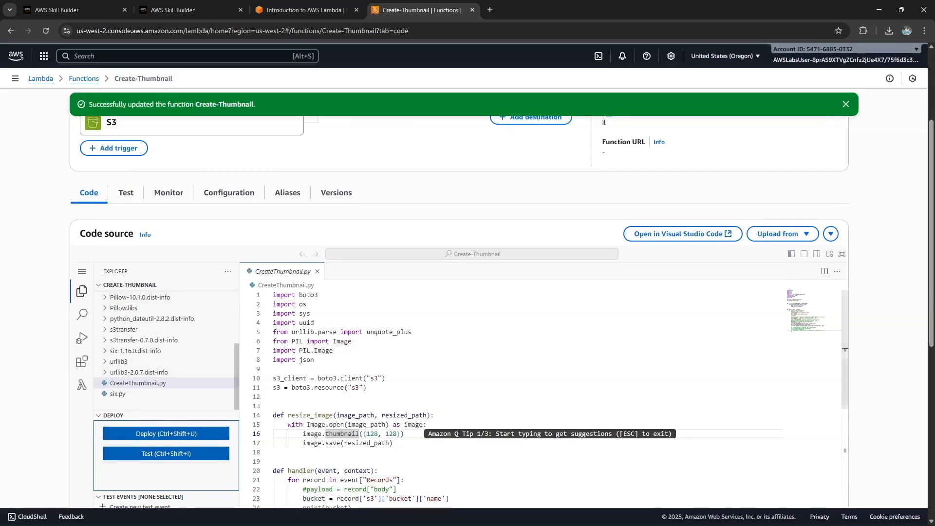
{"action": "scroll", "coordinate": [487, 390], "scroll_direction": "down", "scroll_amount": 1}
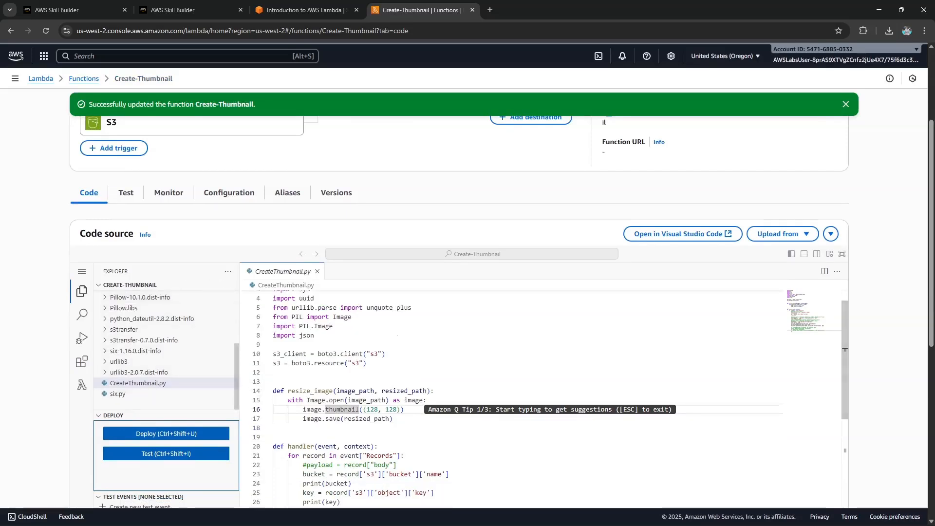
{"action": "left_click", "coordinate": [229, 193]}
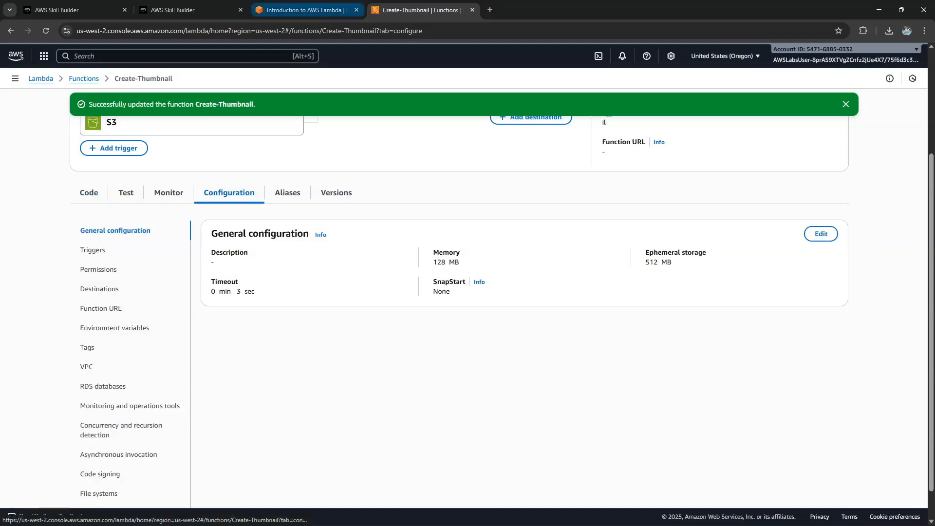
Edit the function's general configuration and set the description to "Create a thumbnail-sized image", copied from the lab instructions.
{"action": "left_click", "coordinate": [302, 10]}
{"action": "left_click_drag", "start_coordinate": [212, 423], "coordinate": [239, 422]}
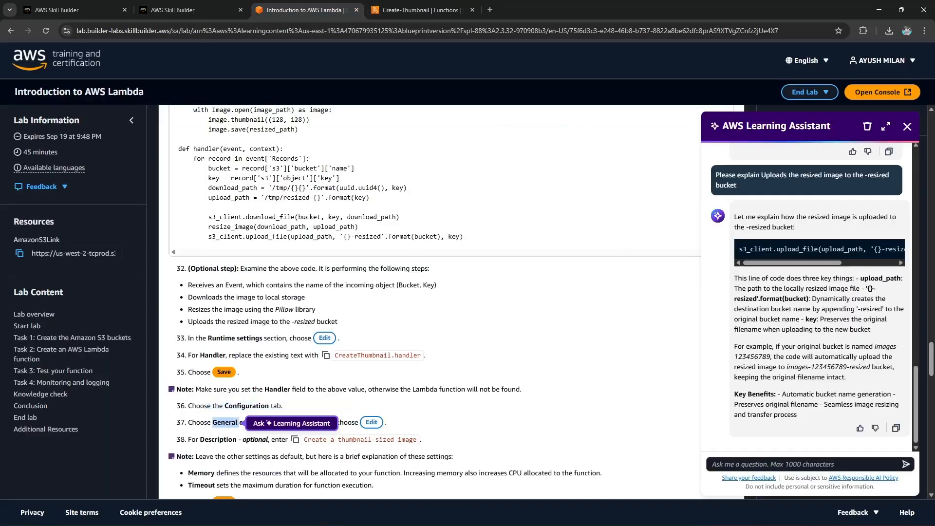
{"action": "left_click", "coordinate": [240, 423]}
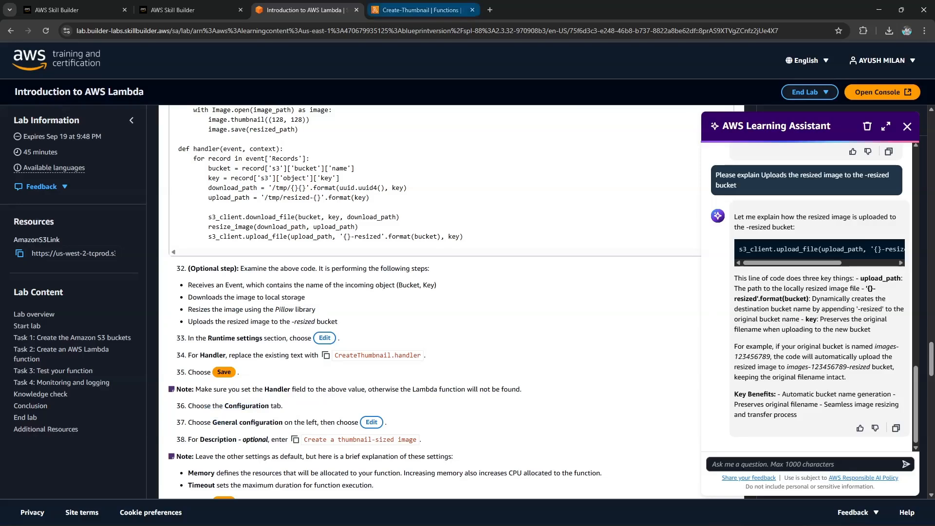
{"action": "left_click", "coordinate": [420, 10]}
{"action": "left_click", "coordinate": [821, 234]}
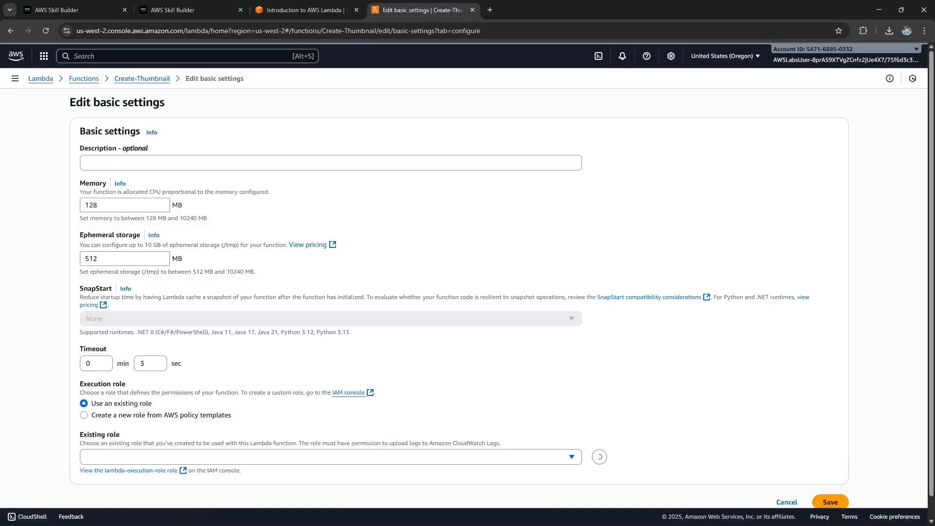
{"action": "left_click", "coordinate": [307, 9]}
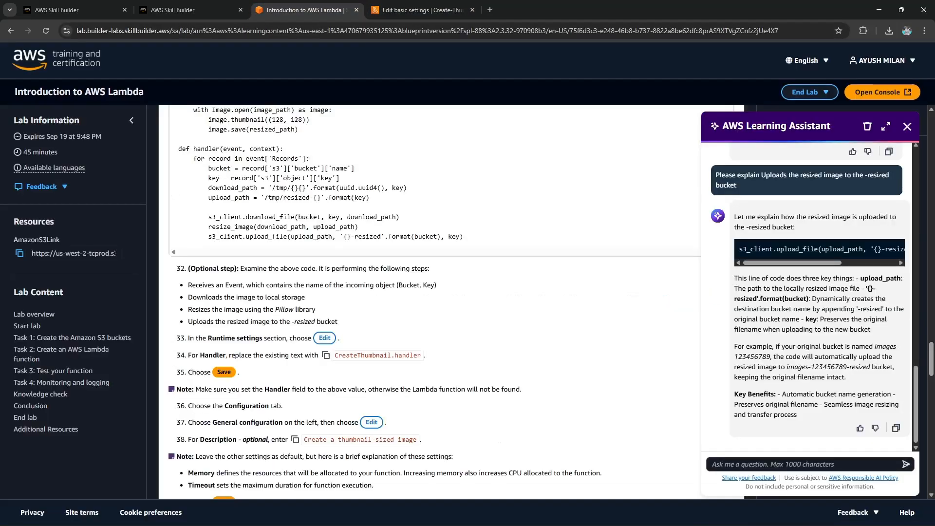
{"action": "scroll", "coordinate": [433, 302], "scroll_direction": "down", "scroll_amount": 2}
{"action": "left_click", "coordinate": [295, 342]}
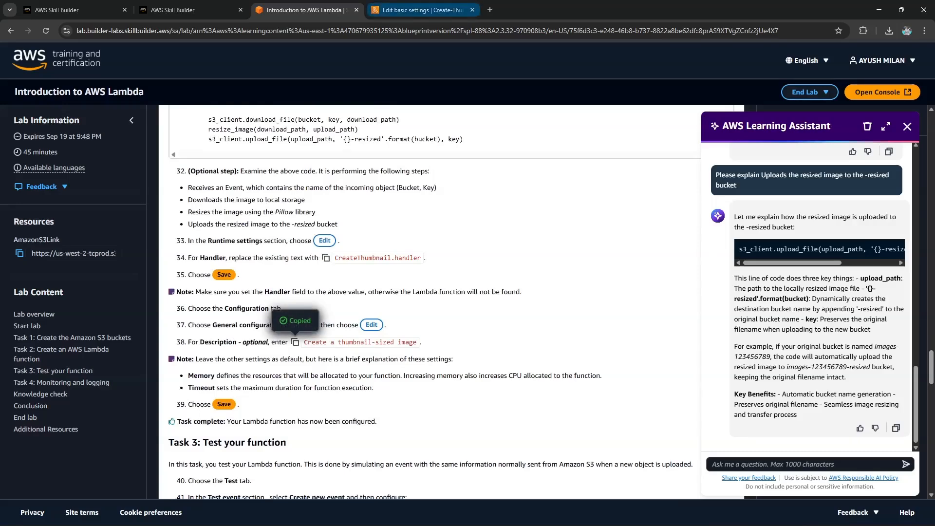
{"action": "left_click", "coordinate": [420, 10]}
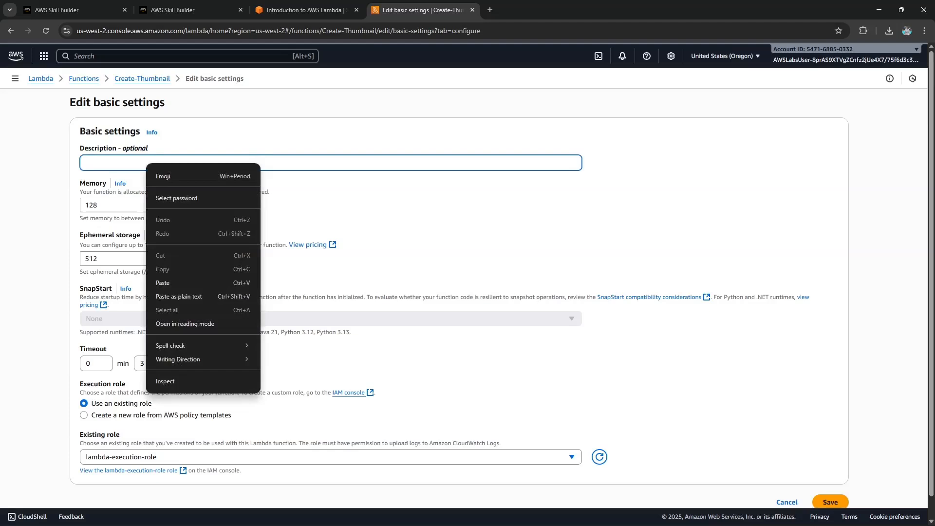
{"action": "left_click", "coordinate": [165, 283]}
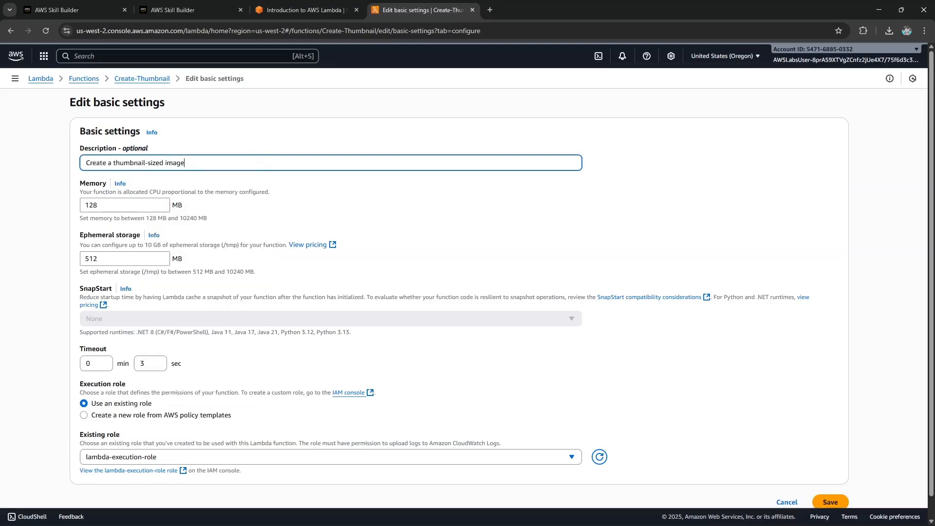
Review the lab's explanation of the Memory and Timeout settings and return to the function's basic settings.
{"action": "left_click", "coordinate": [305, 9]}
{"action": "left_click_drag", "start_coordinate": [188, 375], "coordinate": [272, 376]}
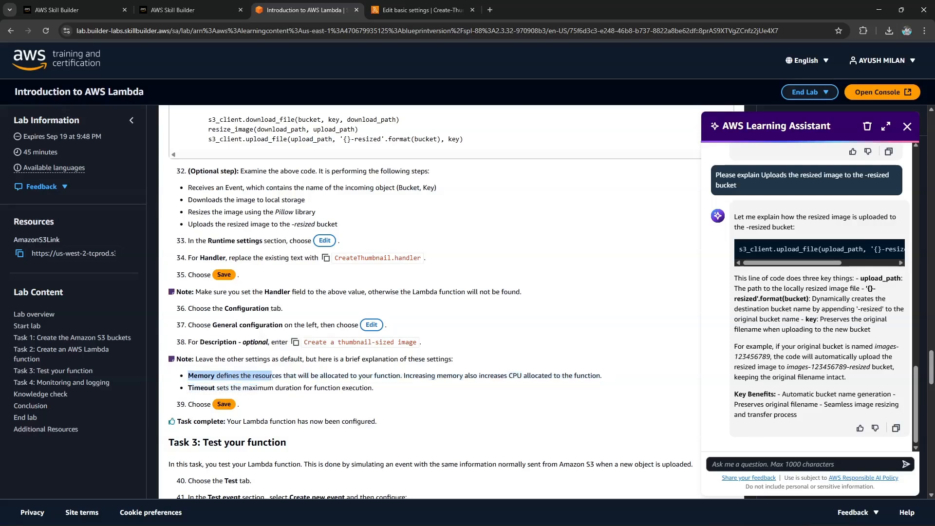
{"action": "left_click", "coordinate": [273, 387]}
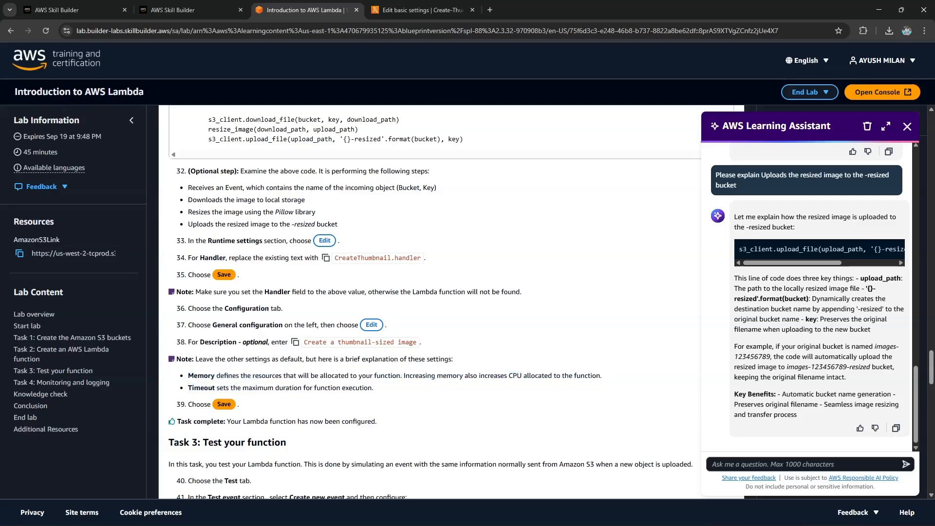
{"action": "left_click_drag", "start_coordinate": [197, 375], "coordinate": [377, 388]}
{"action": "left_click", "coordinate": [390, 390]}
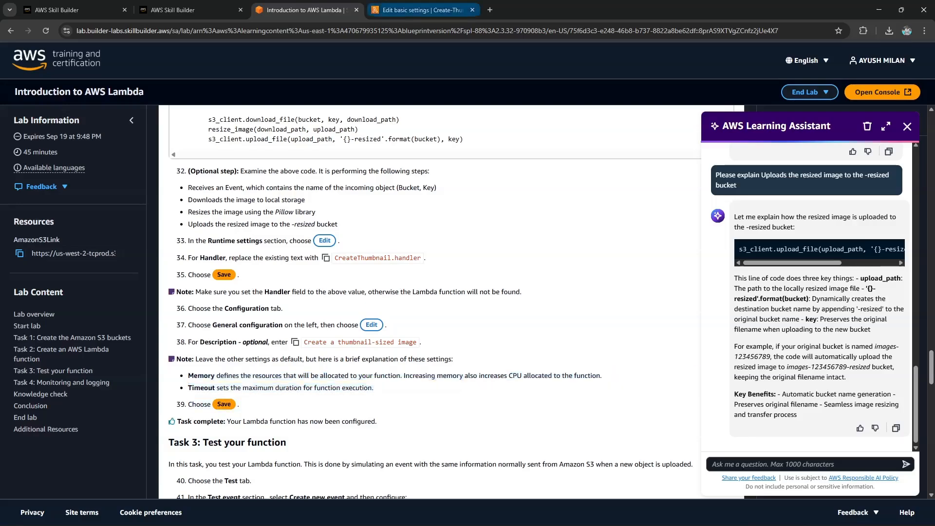
{"action": "key", "text": "ctrl+Tab"}
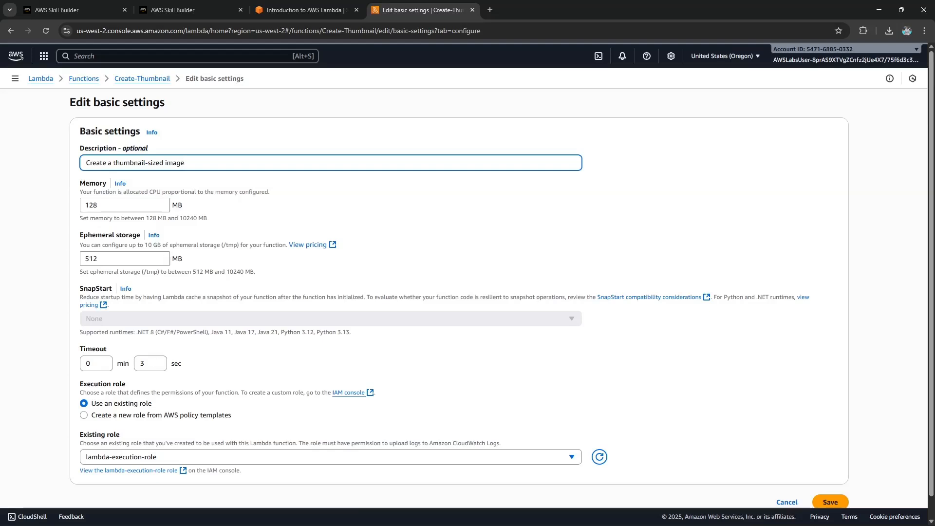
Try timeouts of 16 and 15 minutes in the basic settings and set the minutes back to 0.
{"action": "double_click", "coordinate": [88, 363]}
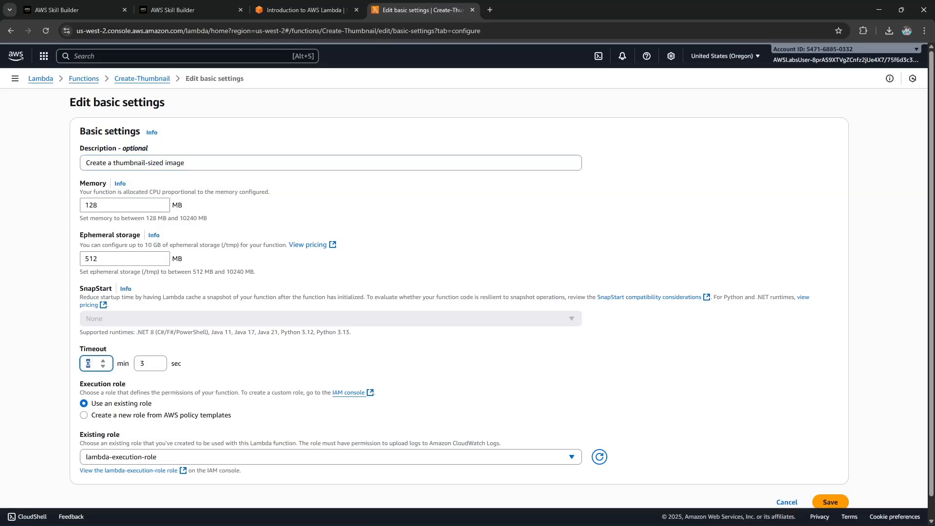
{"action": "type", "text": "16"}
{"action": "left_click_drag", "start_coordinate": [109, 377], "coordinate": [188, 377]}
{"action": "left_click", "coordinate": [103, 367]}
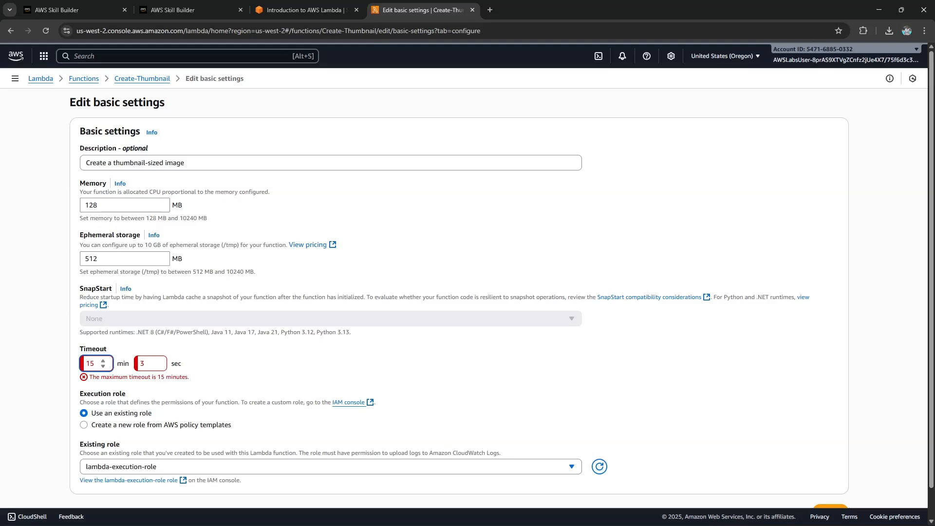
{"action": "key", "text": "BackSpace"}
{"action": "key", "text": "BackSpace"}
{"action": "type", "text": "0"}
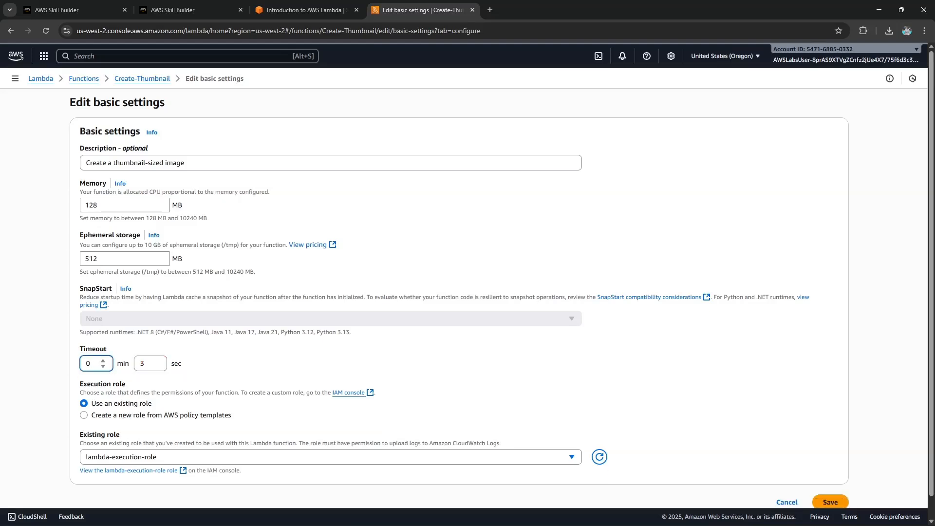
{"action": "left_click", "coordinate": [250, 366]}
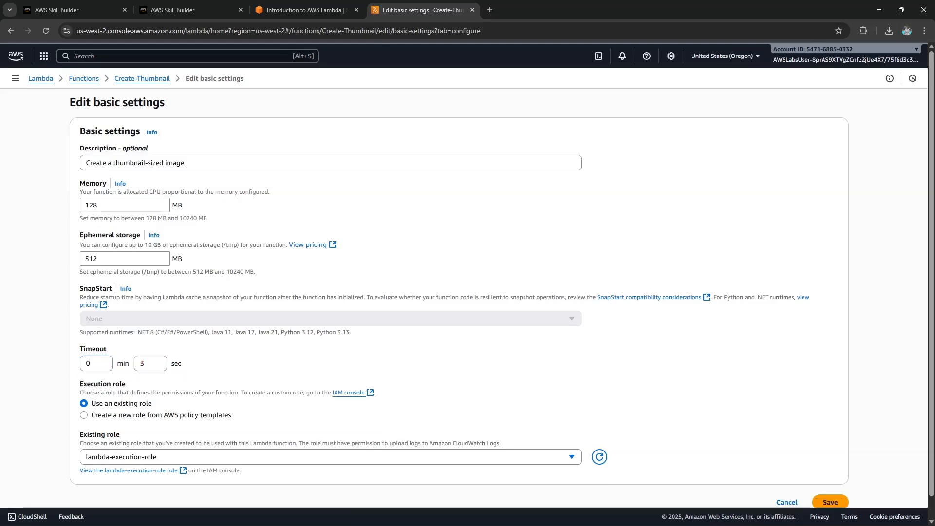
Save the function's basic settings and go to Task 3, Test your function, in the lab instructions.
{"action": "scroll", "coordinate": [457, 302], "scroll_direction": "down", "scroll_amount": 1}
{"action": "left_click", "coordinate": [830, 480]}
{"action": "left_click", "coordinate": [305, 10]}
{"action": "scroll", "coordinate": [433, 302], "scroll_direction": "down", "scroll_amount": 1}
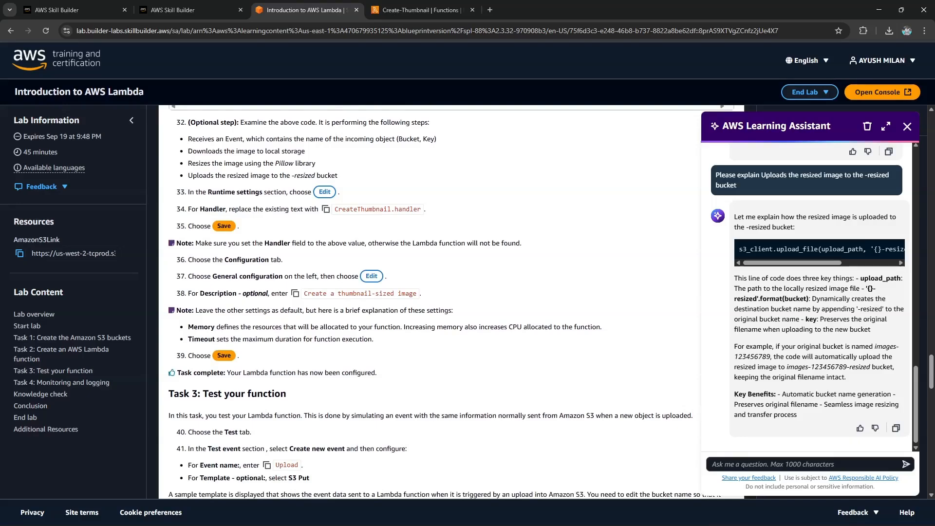
{"action": "scroll", "coordinate": [433, 302], "scroll_direction": "down", "scroll_amount": 2}
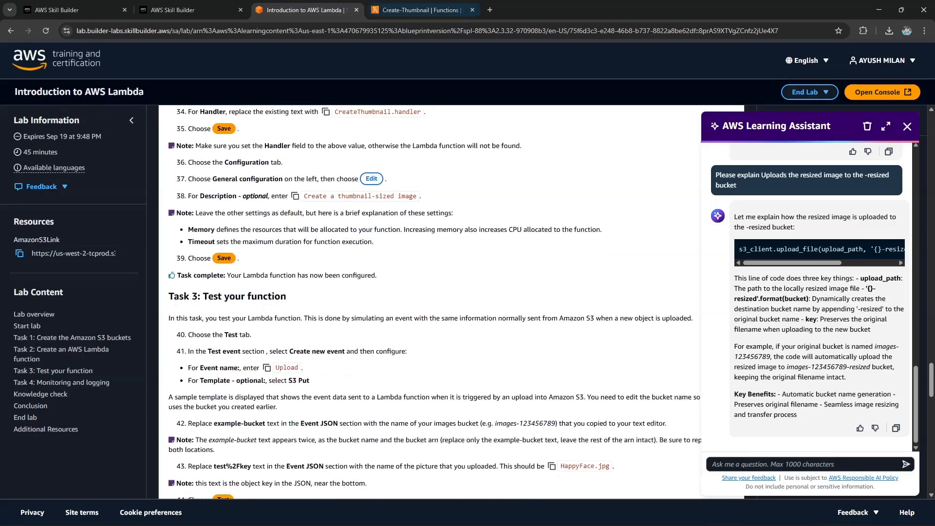
Check the lab's Task 3 instructions and open the test event settings of the Create-Thumbnail function.
{"action": "left_click", "coordinate": [419, 10]}
{"action": "scroll", "coordinate": [458, 302], "scroll_direction": "down", "scroll_amount": 3}
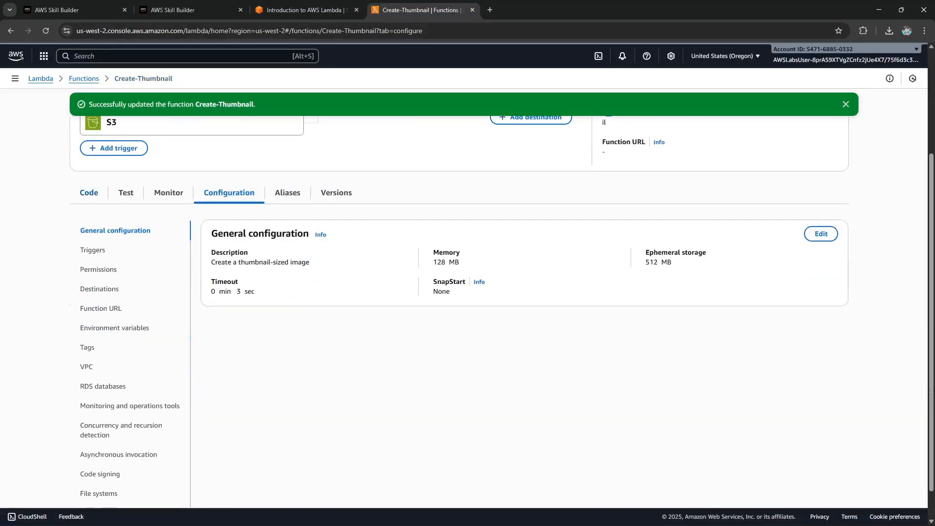
{"action": "left_click", "coordinate": [306, 9]}
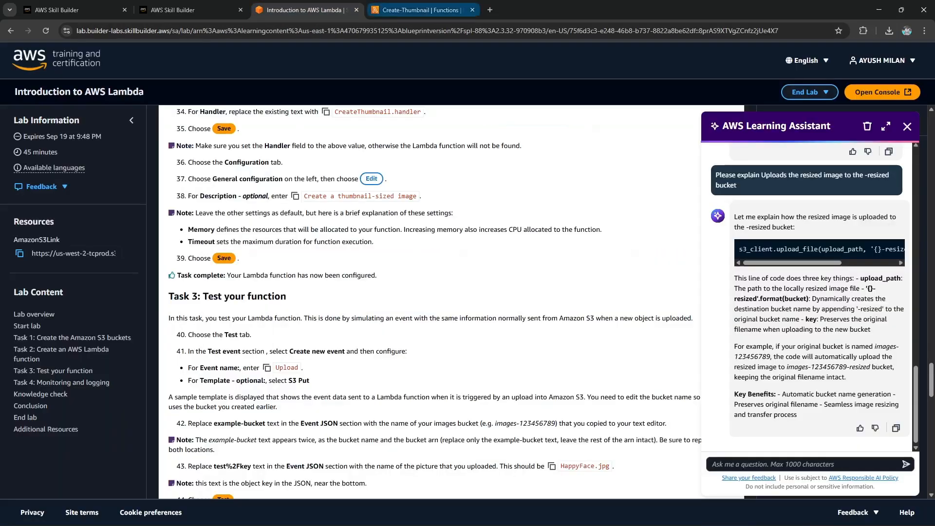
{"action": "left_click", "coordinate": [419, 10]}
{"action": "left_click", "coordinate": [126, 192]}
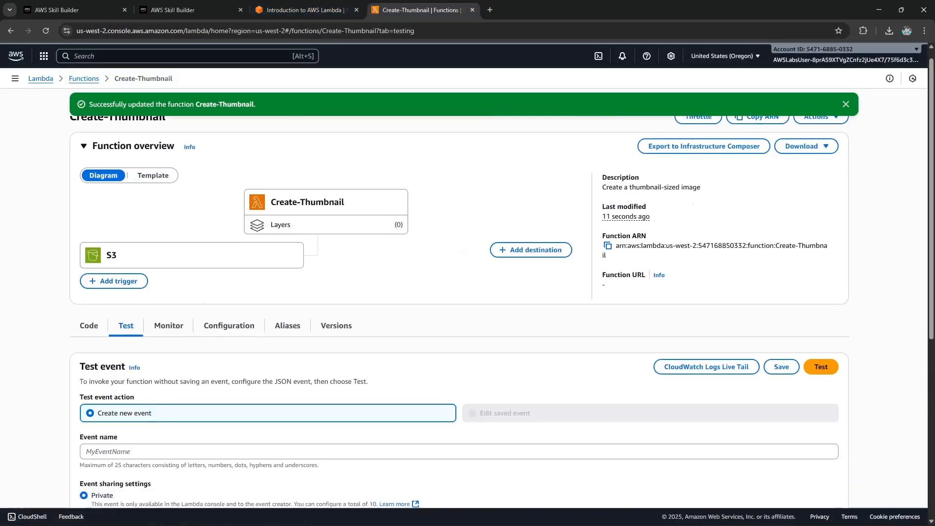
Name the new test event "Upload", copied from the lab instructions.
{"action": "left_click", "coordinate": [306, 10]}
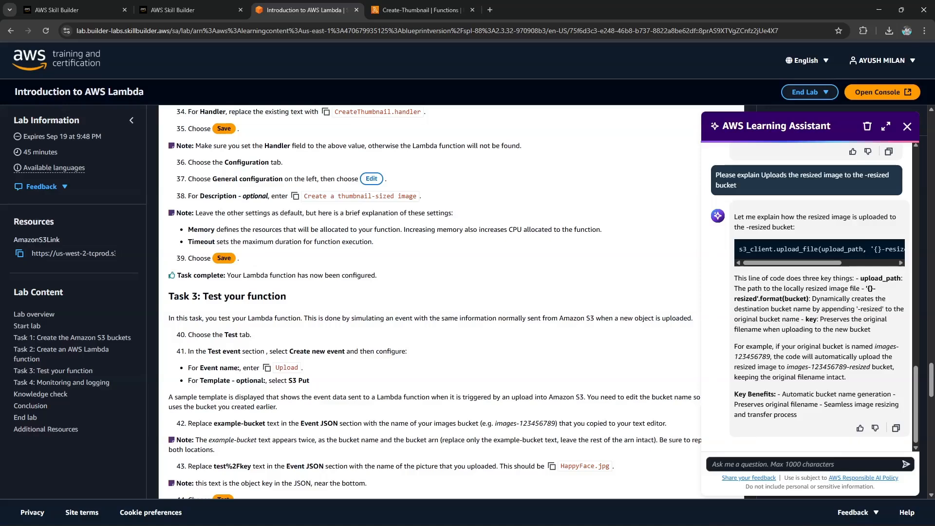
{"action": "left_click", "coordinate": [267, 367]}
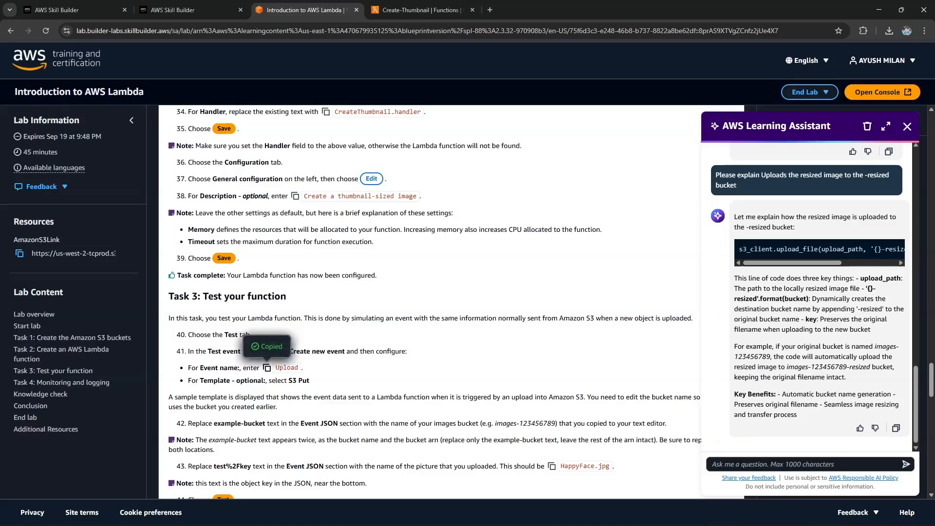
{"action": "left_click", "coordinate": [419, 10]}
{"action": "left_click", "coordinate": [153, 367]}
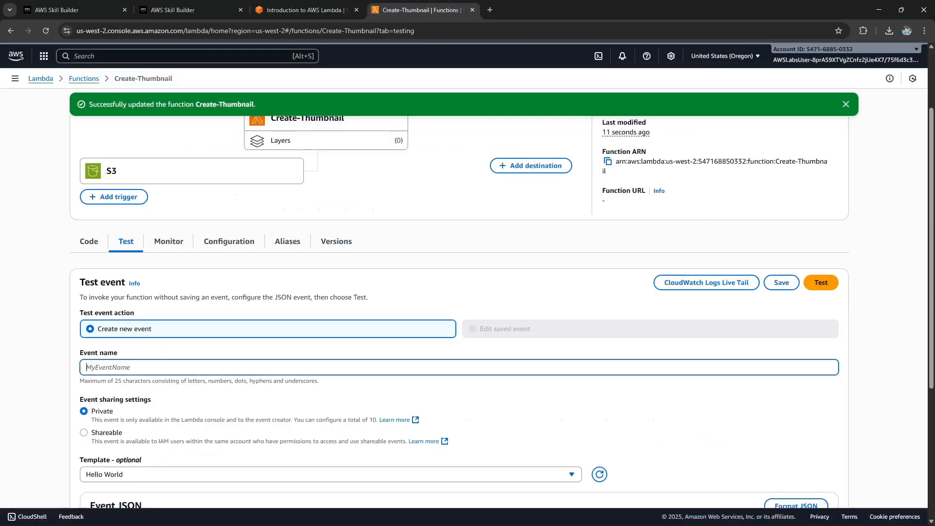
{"action": "right_click", "coordinate": [153, 368]}
{"action": "left_click", "coordinate": [169, 258]}
{"action": "scroll", "coordinate": [467, 292], "scroll_direction": "down", "scroll_amount": 2}
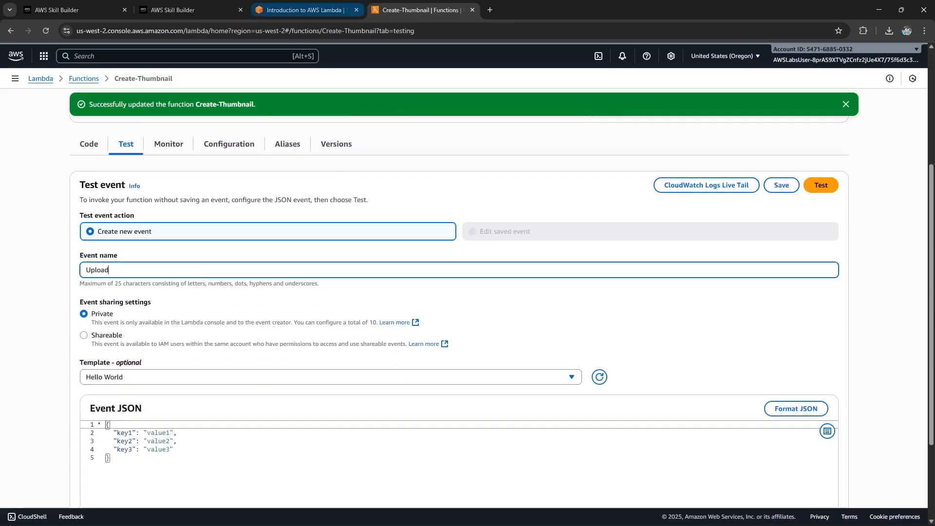
Review which event template the lab instructions call for and compare it with the function's test event form.
{"action": "left_click", "coordinate": [303, 10]}
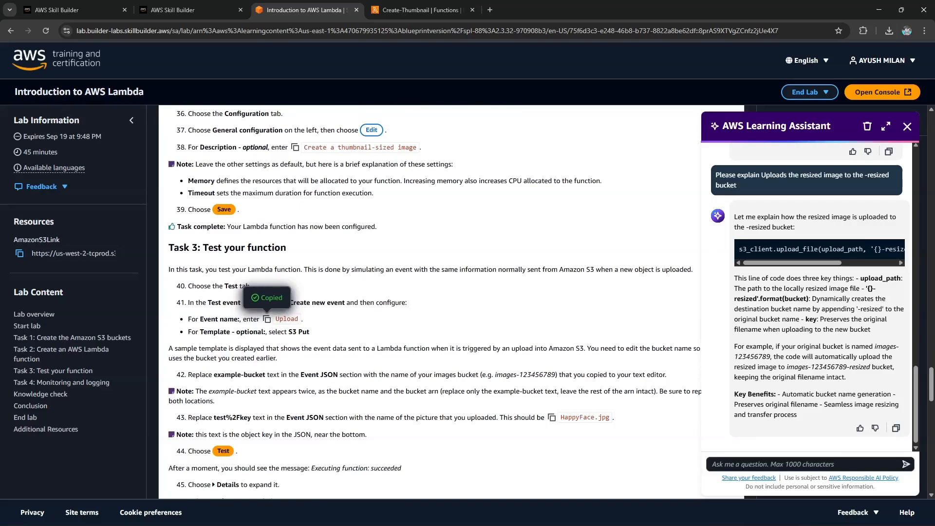
{"action": "left_click_drag", "start_coordinate": [272, 331], "coordinate": [310, 331]}
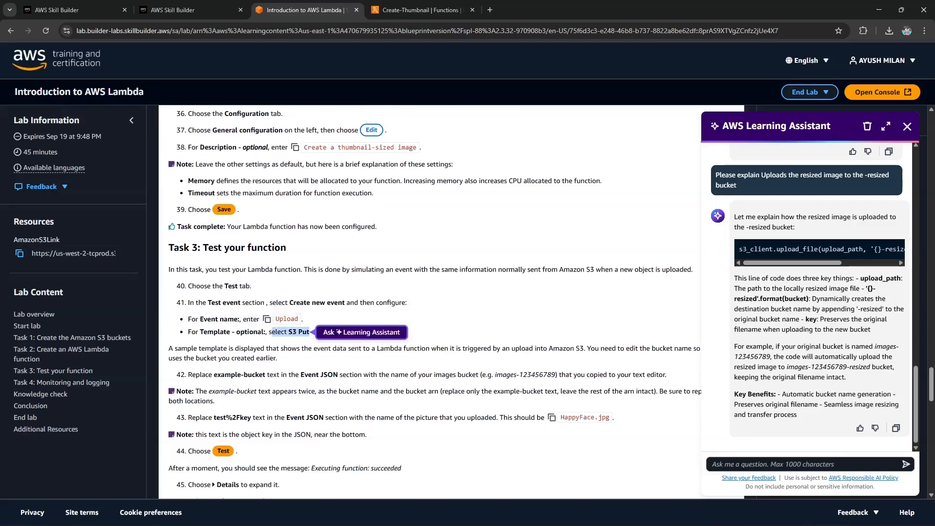
{"action": "left_click", "coordinate": [341, 311]}
{"action": "left_click", "coordinate": [421, 10]}
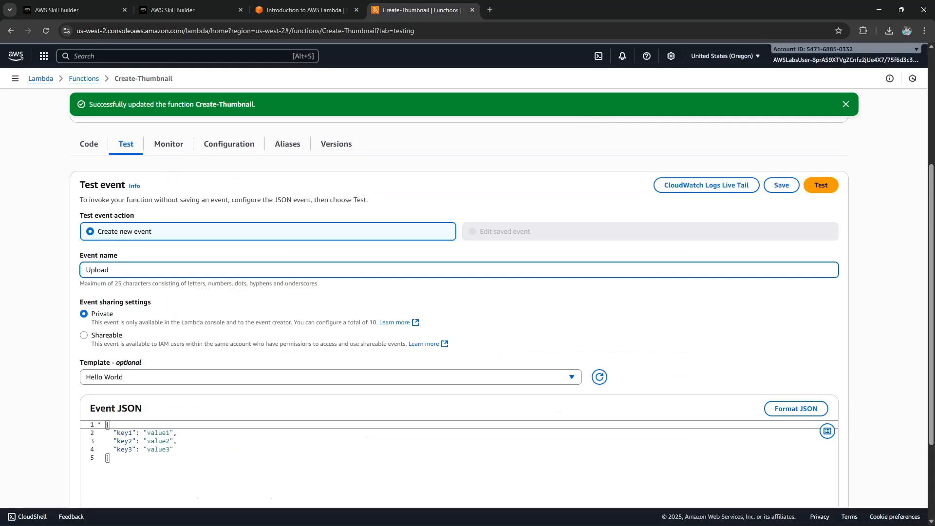
{"action": "left_click", "coordinate": [572, 311]}
{"action": "scroll", "coordinate": [572, 312], "scroll_direction": "down", "scroll_amount": 3}
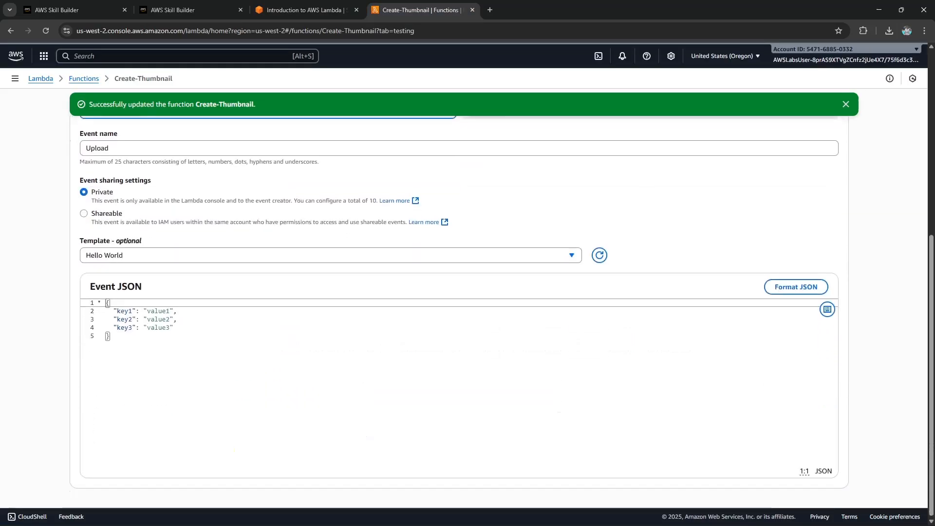
{"action": "scroll", "coordinate": [572, 312], "scroll_direction": "up", "scroll_amount": 2}
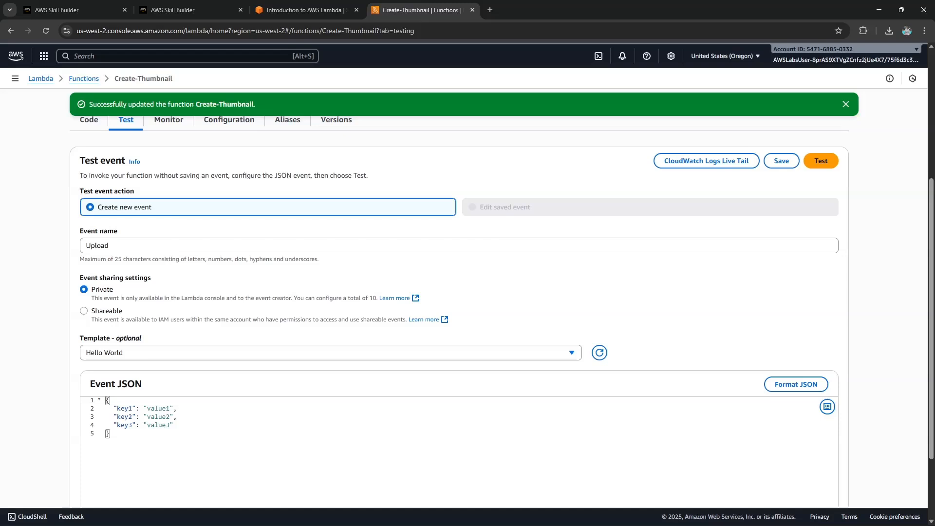
{"action": "scroll", "coordinate": [458, 312], "scroll_direction": "down", "scroll_amount": 2}
{"action": "scroll", "coordinate": [457, 312], "scroll_direction": "up", "scroll_amount": 1}
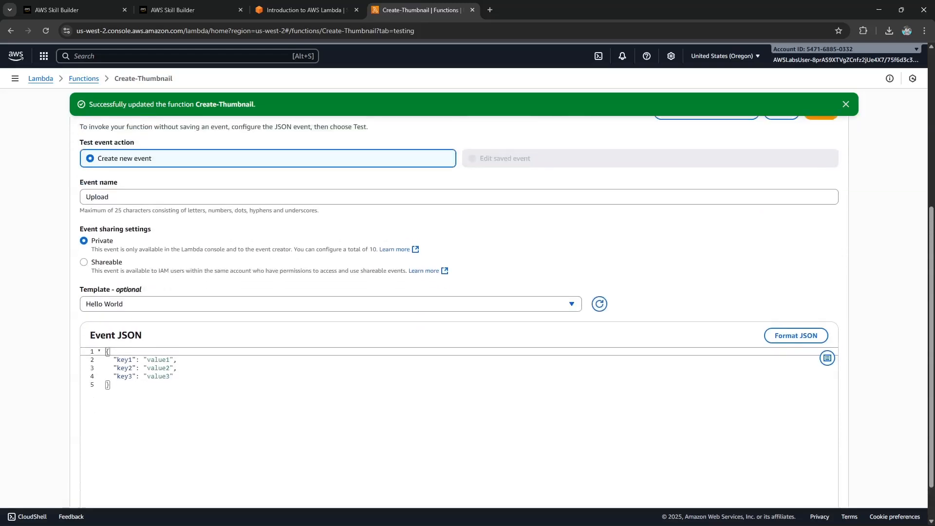
{"action": "left_click", "coordinate": [306, 10]}
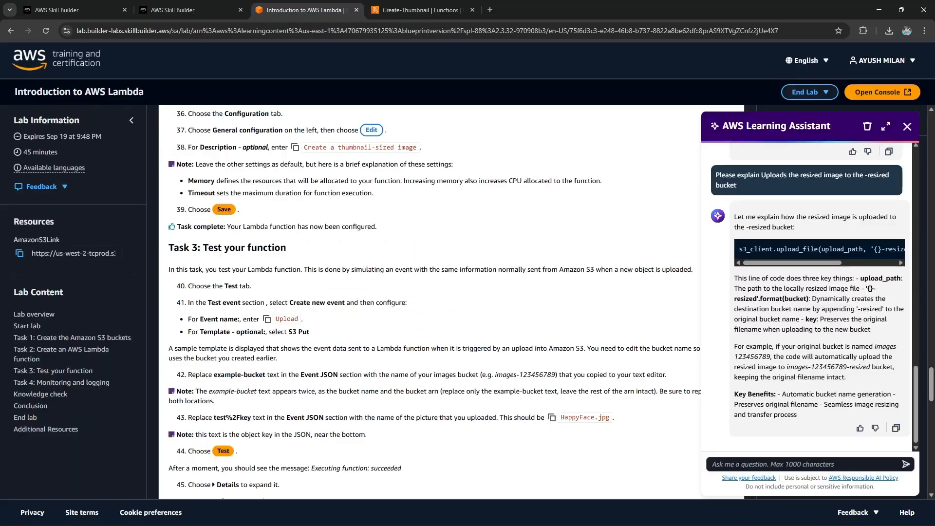
{"action": "left_click_drag", "start_coordinate": [188, 331], "coordinate": [310, 332]}
{"action": "key", "text": "ctrl+Tab"}
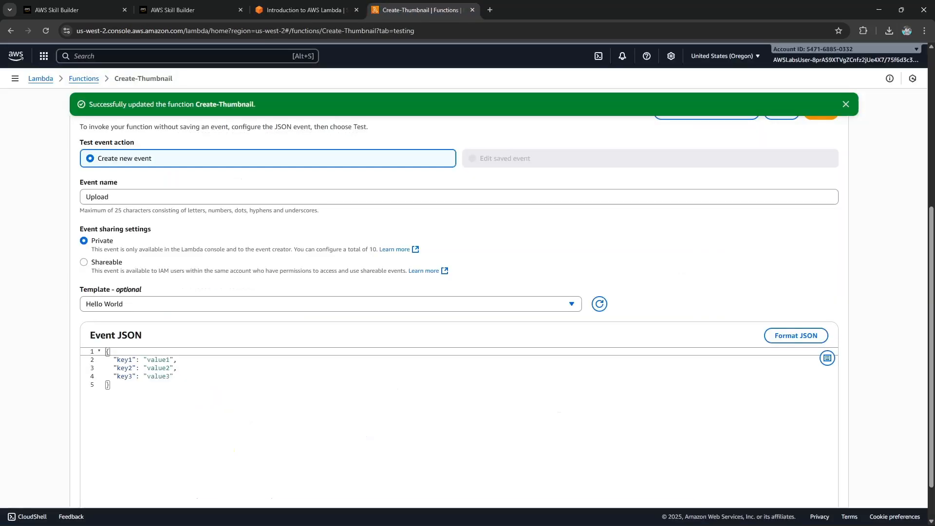
Set the test event's template to S3 Put.
{"action": "scroll", "coordinate": [501, 312], "scroll_direction": "down", "scroll_amount": 1}
{"action": "left_click", "coordinate": [195, 255]}
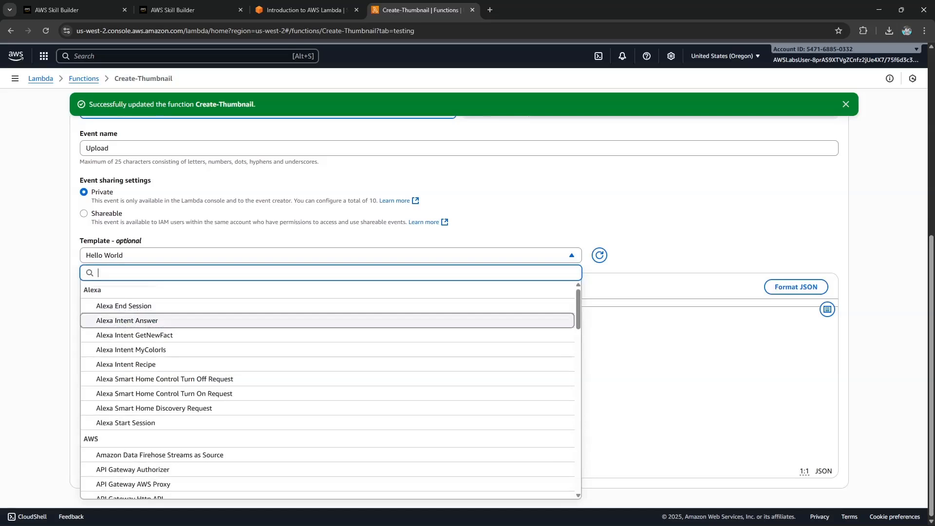
{"action": "type", "text": "s3"}
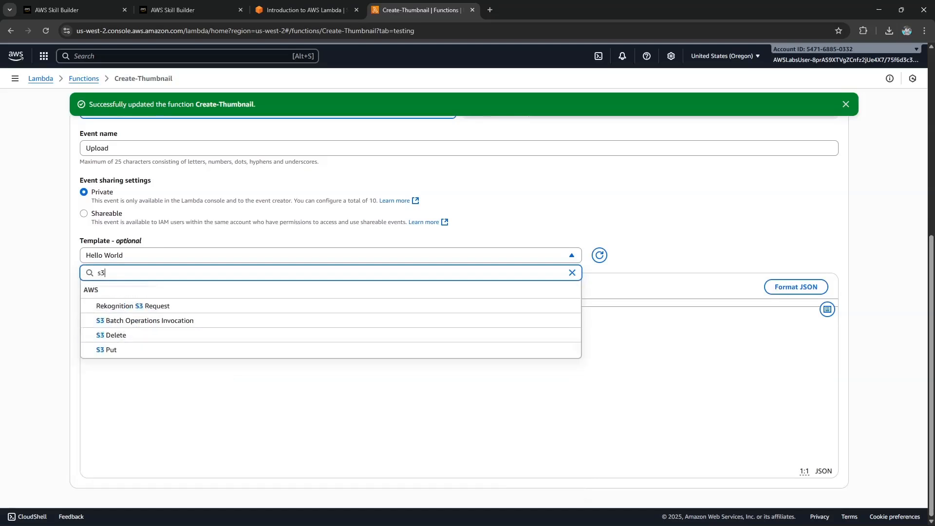
{"action": "key", "text": "Down"}
{"action": "key", "text": "Down"}
{"action": "key", "text": "Down"}
{"action": "key", "text": "Down"}
{"action": "key", "text": "Return"}
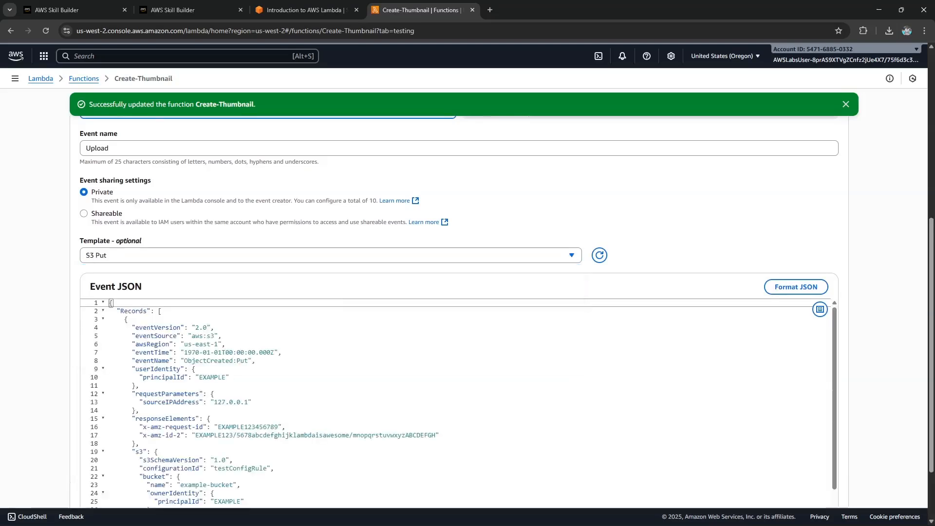
Close the learning assistant and read the lab's instructions on replacing the bucket name in the sample event.
{"action": "scroll", "coordinate": [455, 390], "scroll_direction": "down", "scroll_amount": 3}
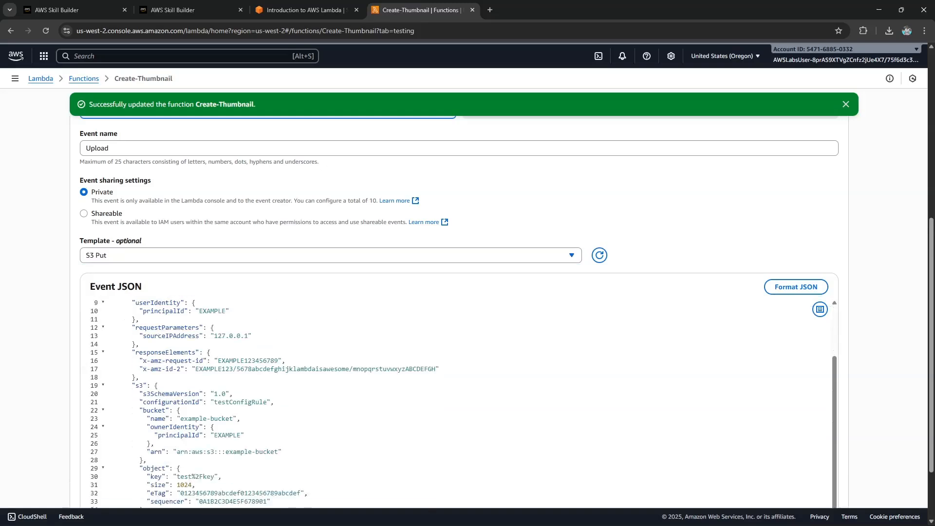
{"action": "scroll", "coordinate": [456, 390], "scroll_direction": "up", "scroll_amount": 3}
{"action": "left_click", "coordinate": [302, 10]}
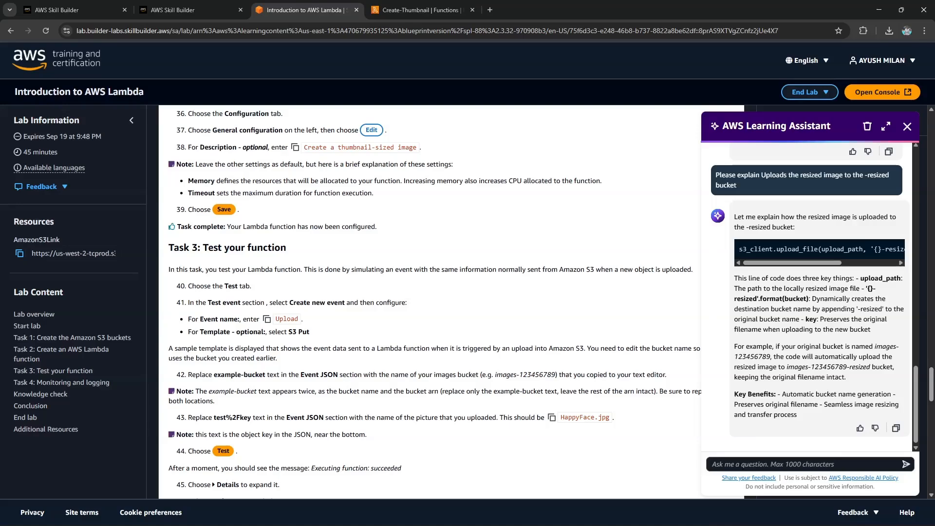
{"action": "scroll", "coordinate": [429, 302], "scroll_direction": "down", "scroll_amount": 1}
{"action": "left_click", "coordinate": [907, 126]}
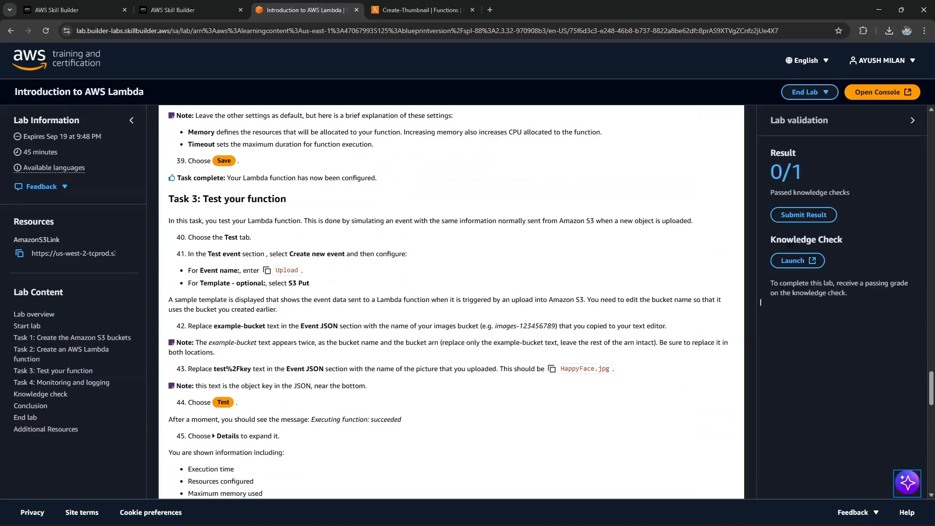
{"action": "left_click_drag", "start_coordinate": [725, 306], "coordinate": [682, 300]}
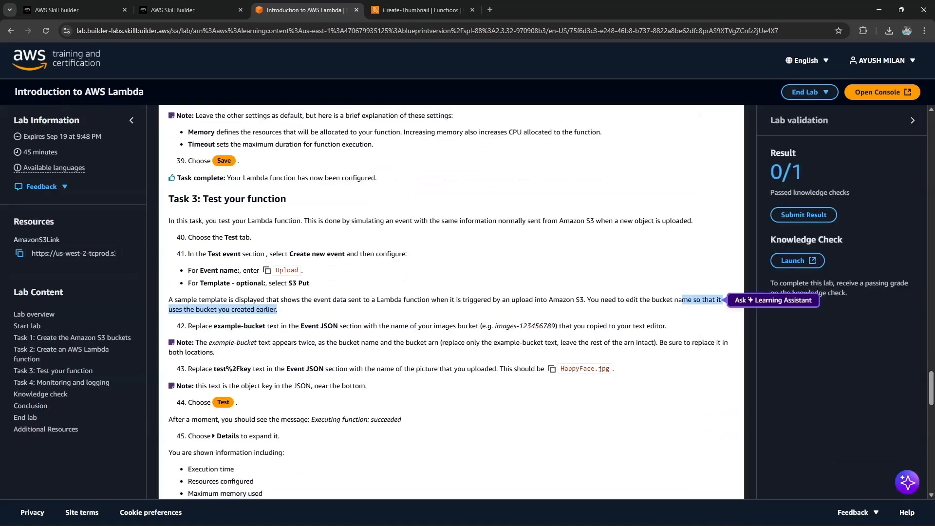
{"action": "left_click", "coordinate": [633, 311]}
{"action": "left_click_drag", "start_coordinate": [211, 310], "coordinate": [266, 326]}
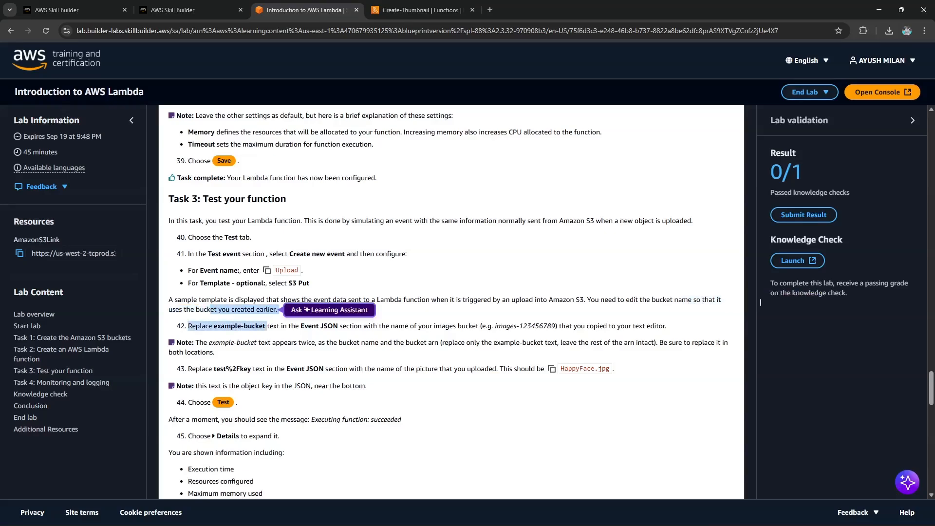
{"action": "left_click", "coordinate": [760, 302]}
Examine the bucket name, ARN and object key in the event JSON against the lab's replacement instructions.
{"action": "key", "text": "ctrl+Tab"}
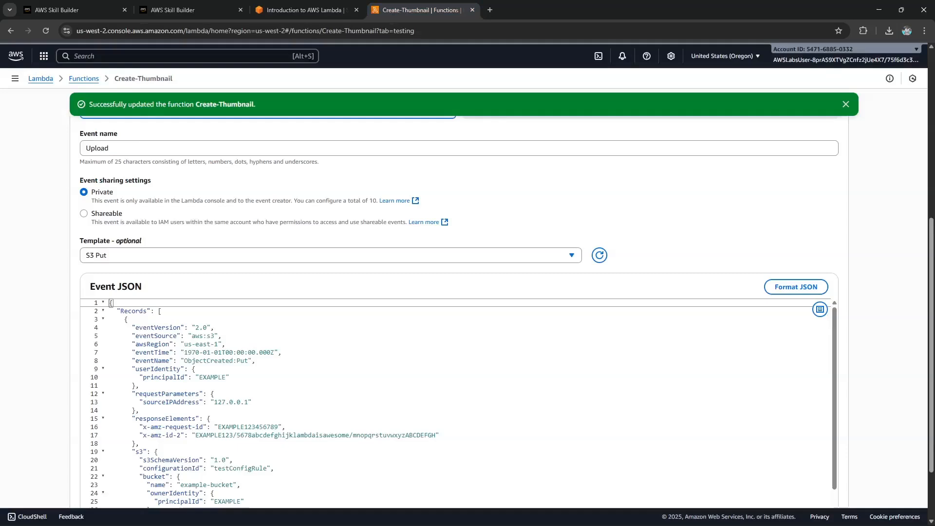
{"action": "key", "text": "ctrl+shift+Tab"}
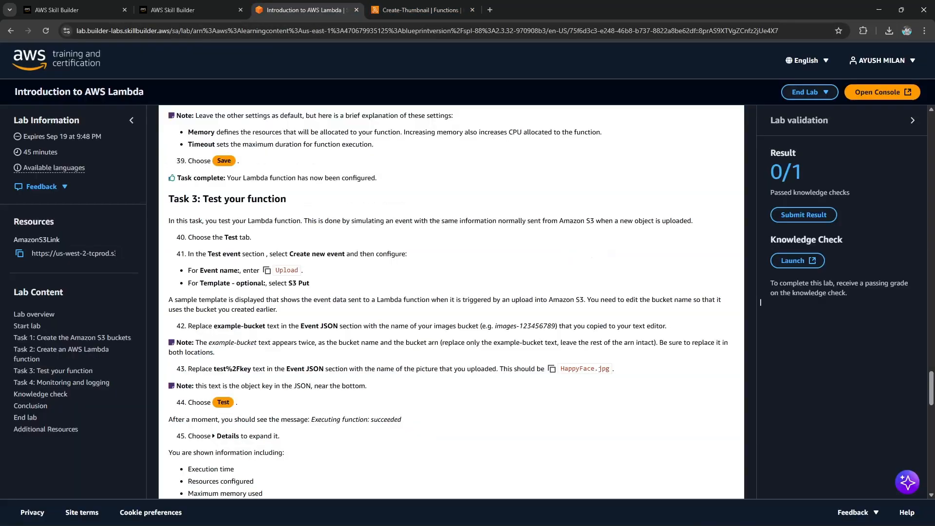
{"action": "key", "text": "ctrl+Tab"}
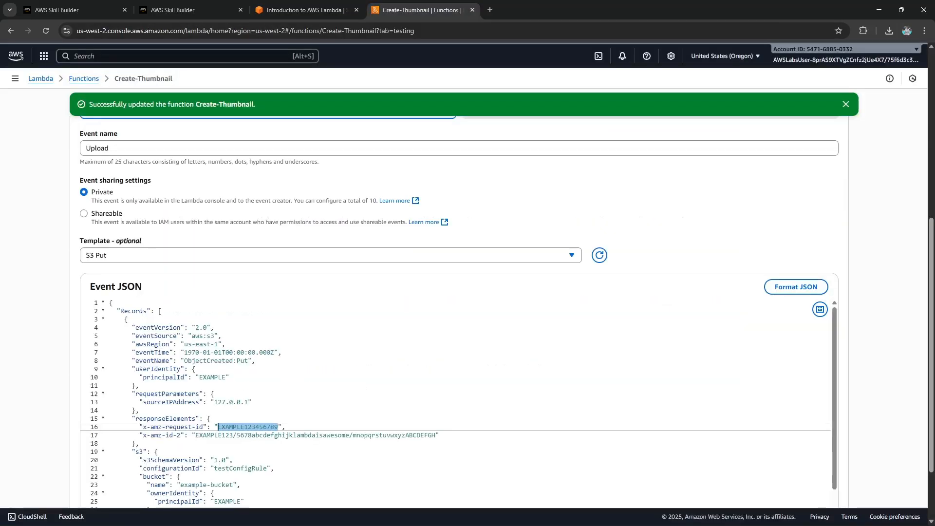
{"action": "key", "text": "ctrl+shift+Tab"}
{"action": "key", "text": "ctrl+Tab"}
{"action": "left_click", "coordinate": [159, 452]}
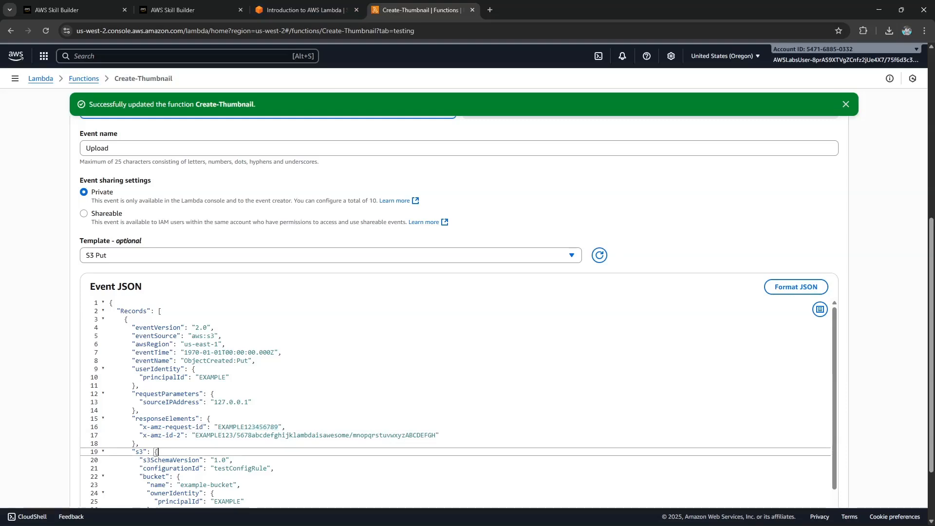
{"action": "scroll", "coordinate": [456, 389], "scroll_direction": "down", "scroll_amount": 2}
{"action": "scroll", "coordinate": [456, 389], "scroll_direction": "down", "scroll_amount": 1}
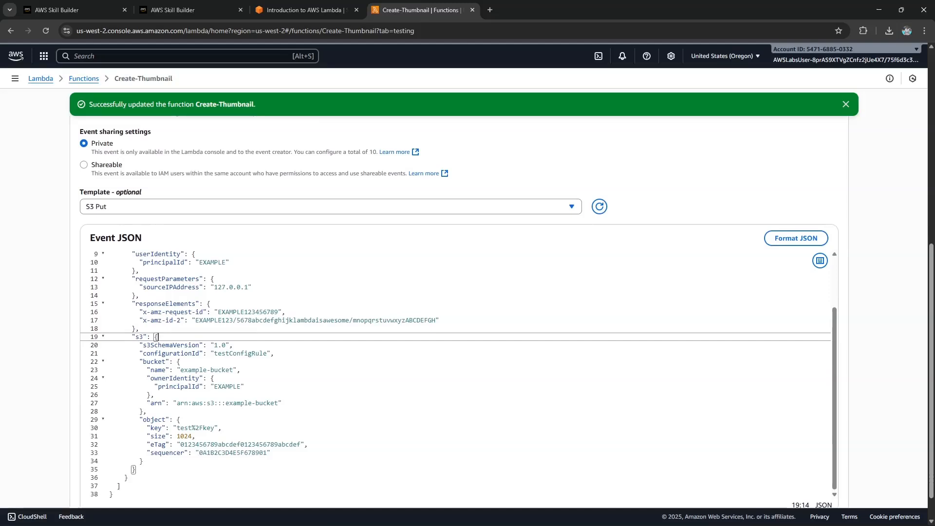
{"action": "left_click", "coordinate": [302, 10]}
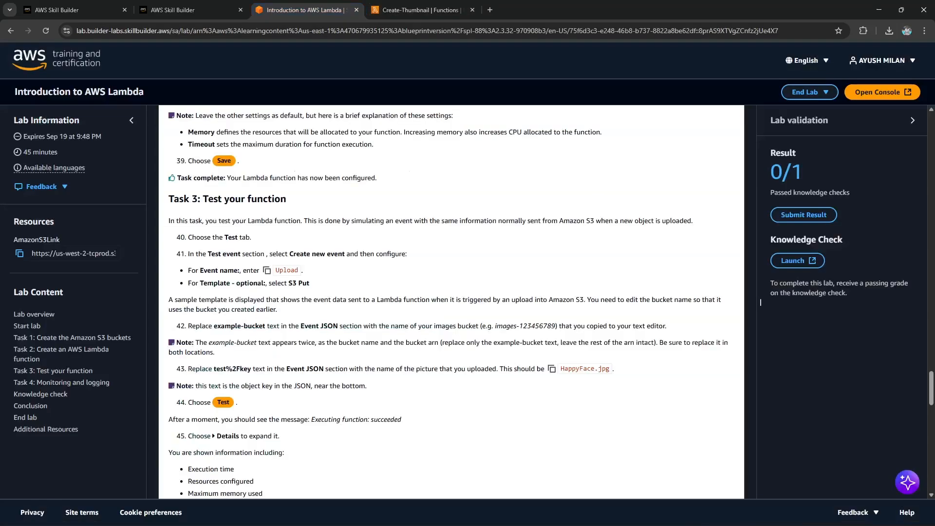
{"action": "left_click_drag", "start_coordinate": [214, 326], "coordinate": [266, 326]}
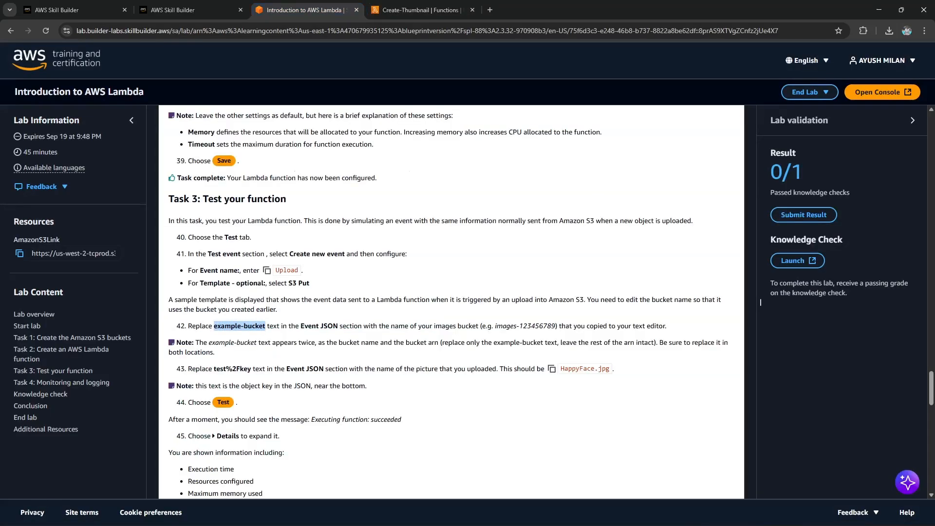
{"action": "left_click", "coordinate": [760, 302]}
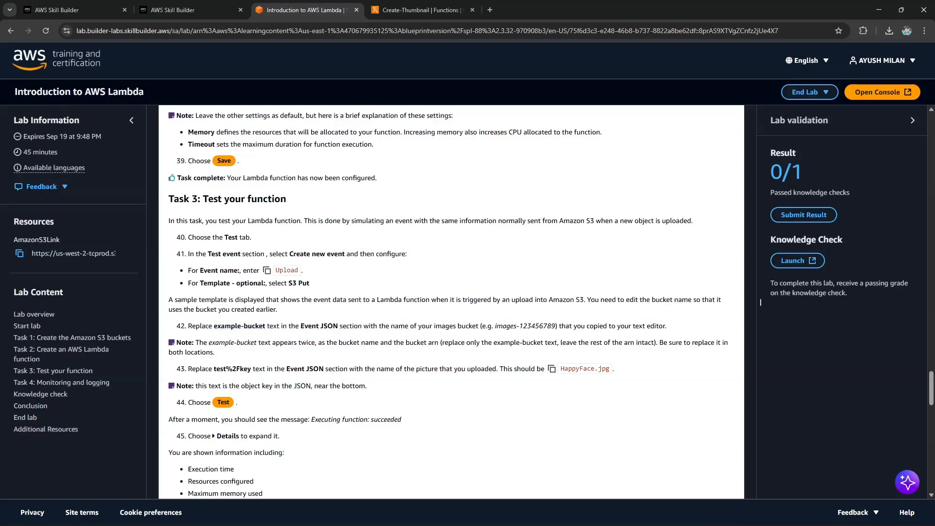
{"action": "key", "text": "ctrl+Tab"}
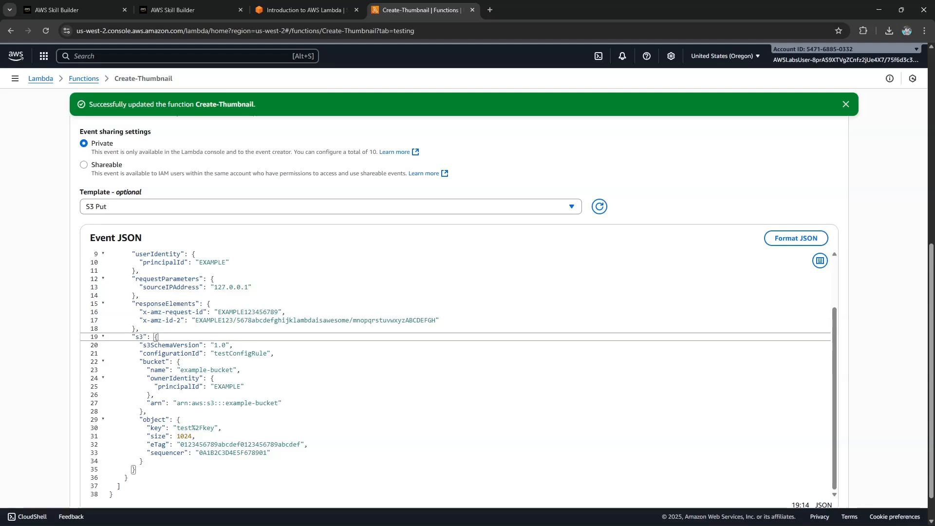
{"action": "left_click_drag", "start_coordinate": [226, 402], "coordinate": [278, 403]}
{"action": "right_click", "coordinate": [242, 399]}
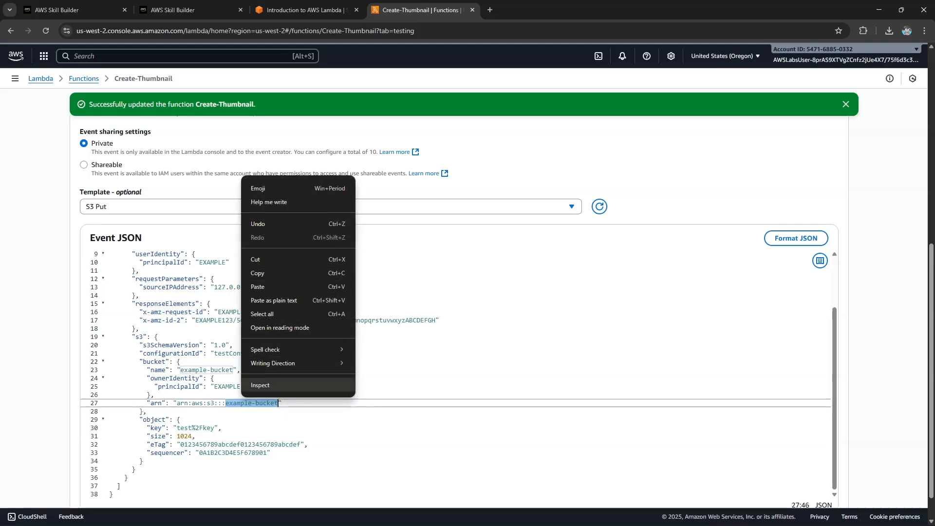
{"action": "key", "text": "super+v"}
{"action": "scroll", "coordinate": [374, 331], "scroll_direction": "down", "scroll_amount": 5}
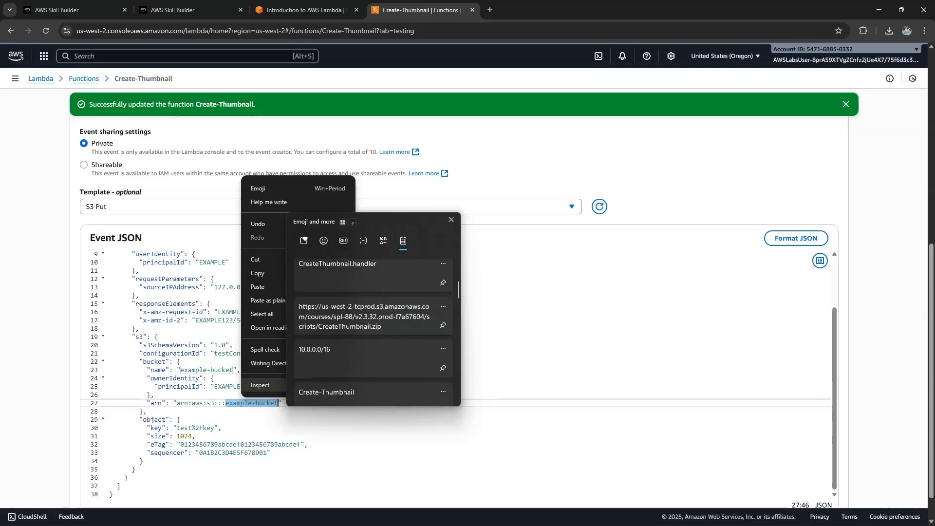
{"action": "scroll", "coordinate": [373, 331], "scroll_direction": "down", "scroll_amount": 2}
{"action": "left_click", "coordinate": [374, 375]}
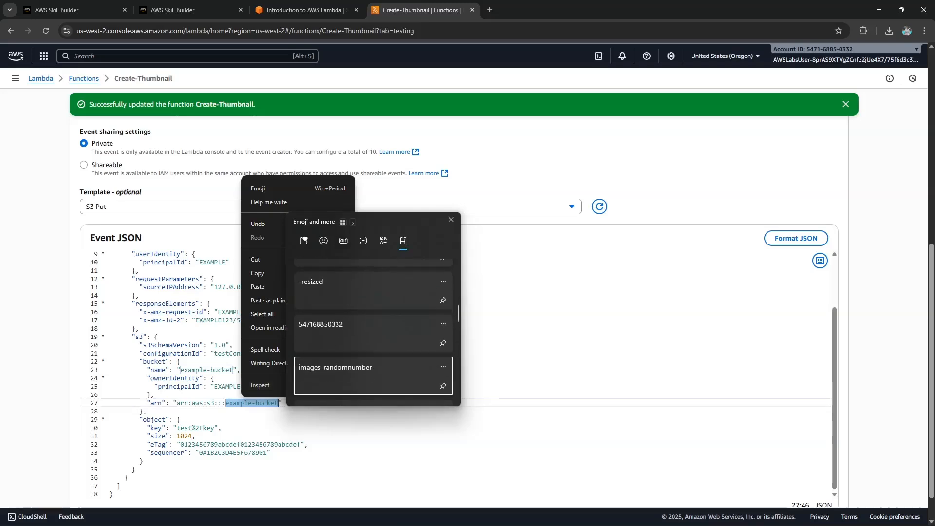
{"action": "left_click", "coordinate": [302, 411]}
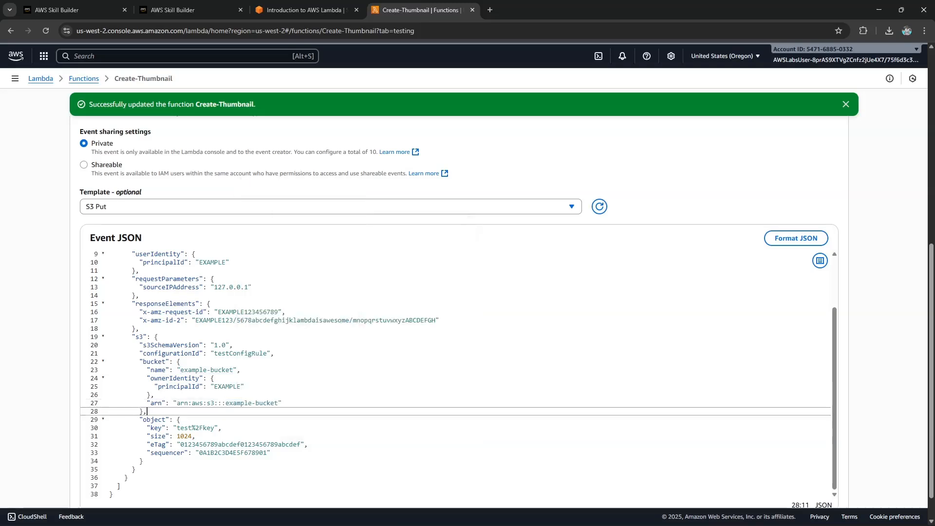
Replace example-bucket in the event JSON's bucket ARN with images- followed by the AWS account ID.
{"action": "left_click_drag", "start_coordinate": [225, 403], "coordinate": [297, 403]}
{"action": "type", "text": "images-randomnumber"}
{"action": "key", "text": "super+v"}
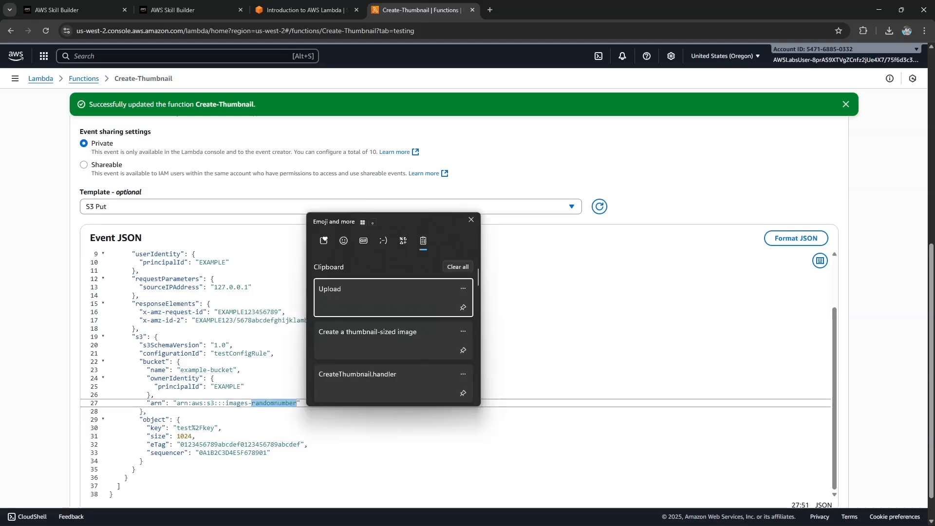
{"action": "scroll", "coordinate": [393, 331], "scroll_direction": "down", "scroll_amount": 5}
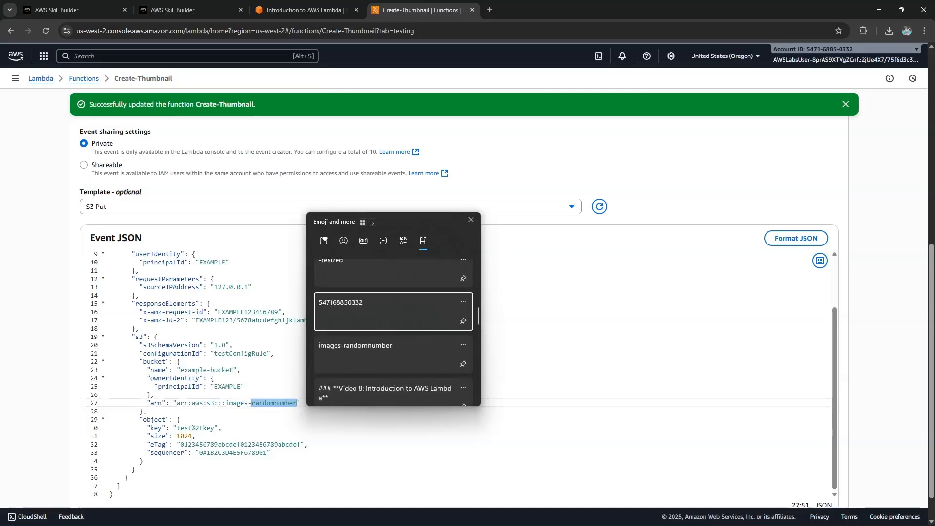
{"action": "left_click", "coordinate": [340, 309]}
Replace the object key test%2Fkey in the event JSON with HappyFace.jpg, copied from the lab instructions.
{"action": "scroll", "coordinate": [195, 389], "scroll_direction": "down", "scroll_amount": 1}
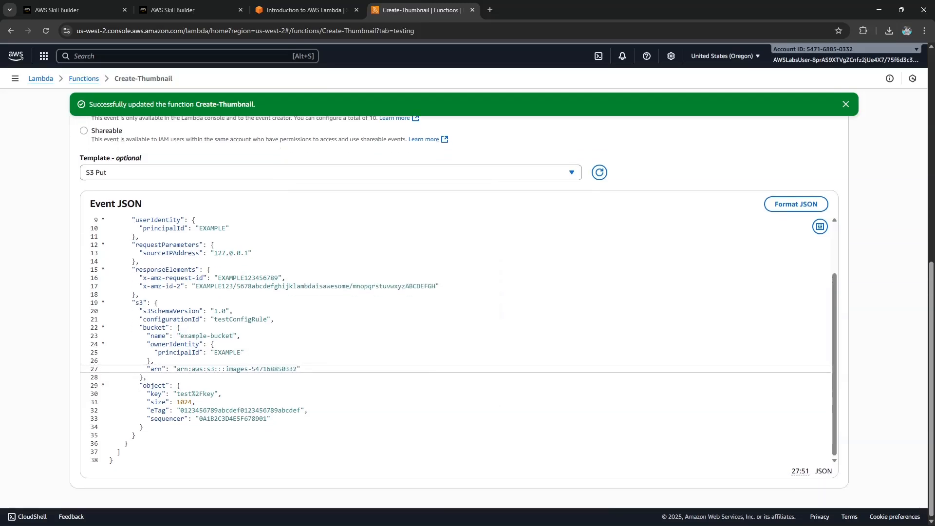
{"action": "left_click_drag", "start_coordinate": [176, 393], "coordinate": [203, 393]}
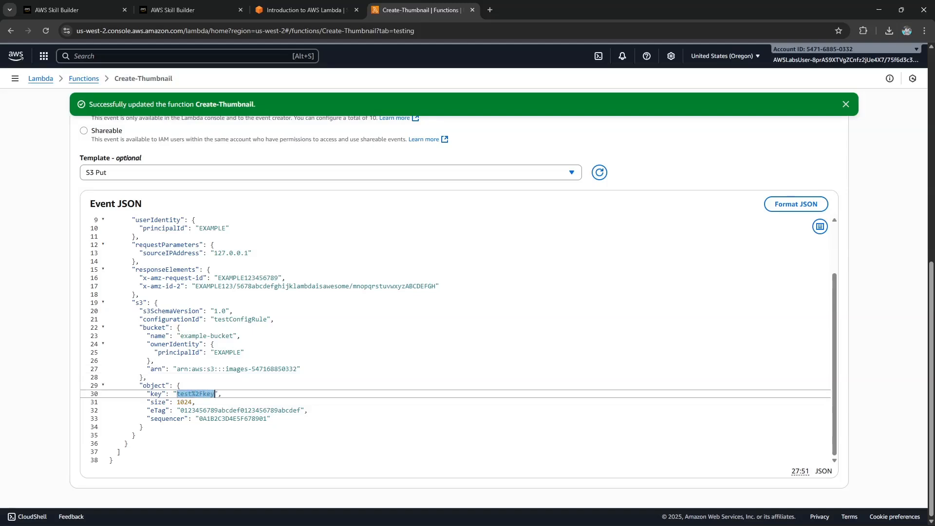
{"action": "left_click", "coordinate": [215, 394]}
{"action": "left_click_drag", "start_coordinate": [176, 394], "coordinate": [215, 394]}
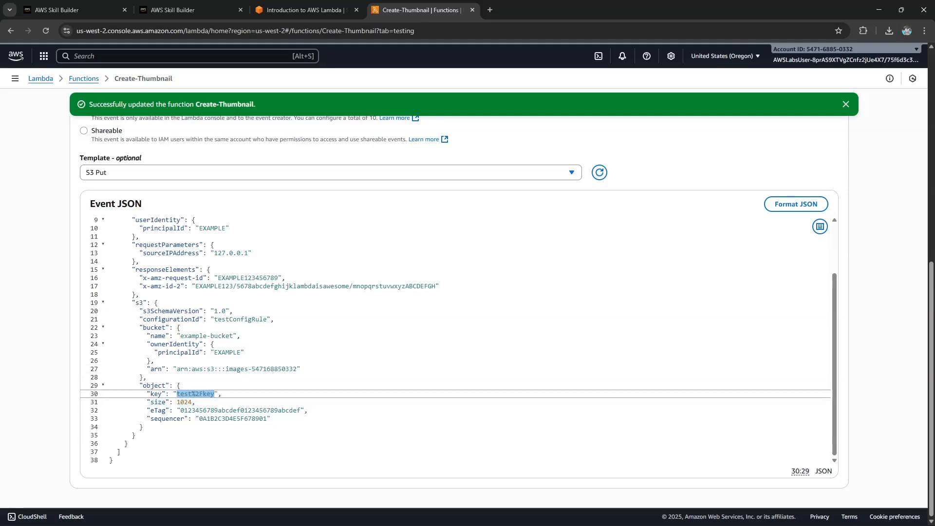
{"action": "key", "text": "BackSpace"}
{"action": "left_click", "coordinate": [304, 9]}
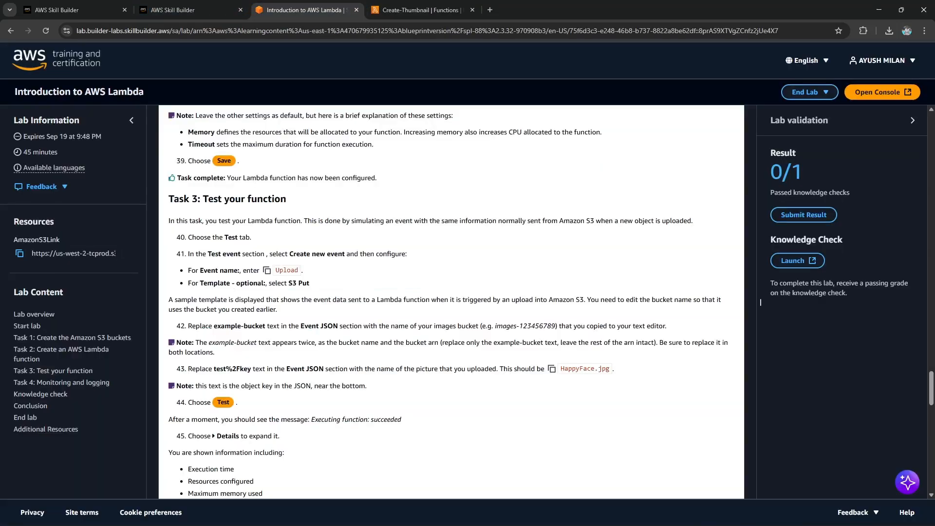
{"action": "left_click", "coordinate": [552, 368]}
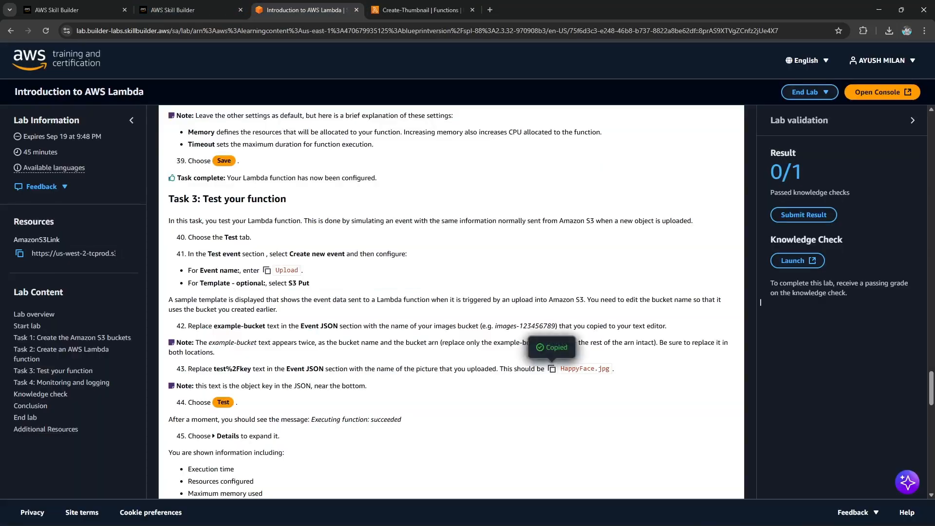
{"action": "left_click", "coordinate": [419, 10]}
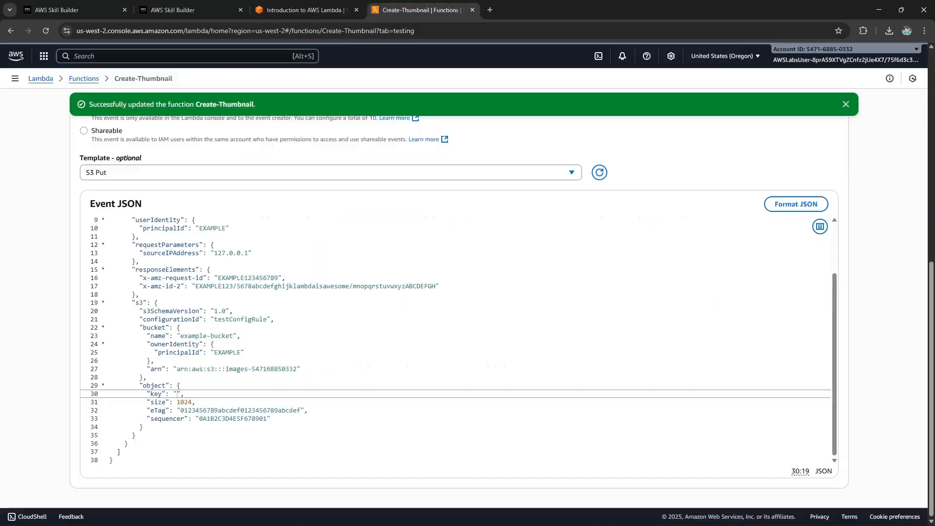
{"action": "right_click", "coordinate": [177, 395]}
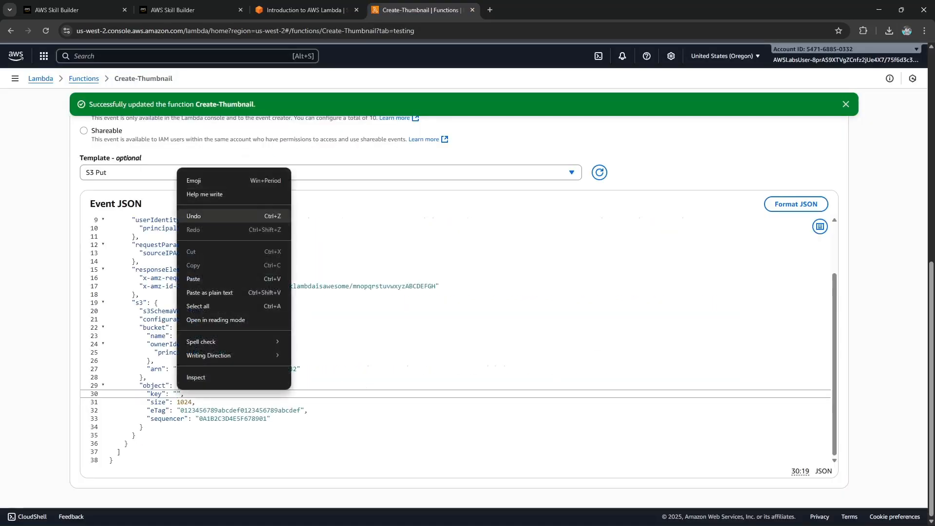
{"action": "left_click", "coordinate": [194, 278]}
Check the lab instructions and run the Create-Thumbnail function with the Upload test event.
{"action": "left_click", "coordinate": [306, 9]}
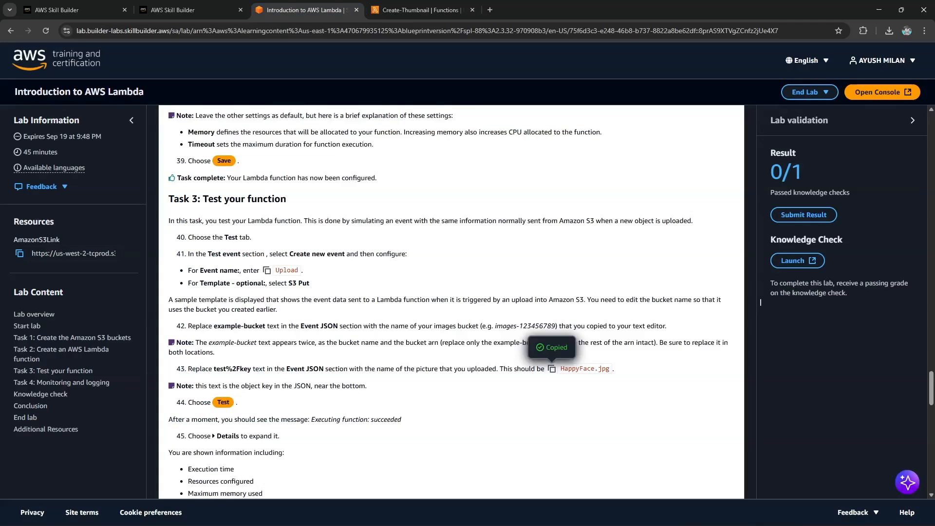
{"action": "left_click", "coordinate": [419, 10]}
{"action": "scroll", "coordinate": [458, 292], "scroll_direction": "up", "scroll_amount": 4}
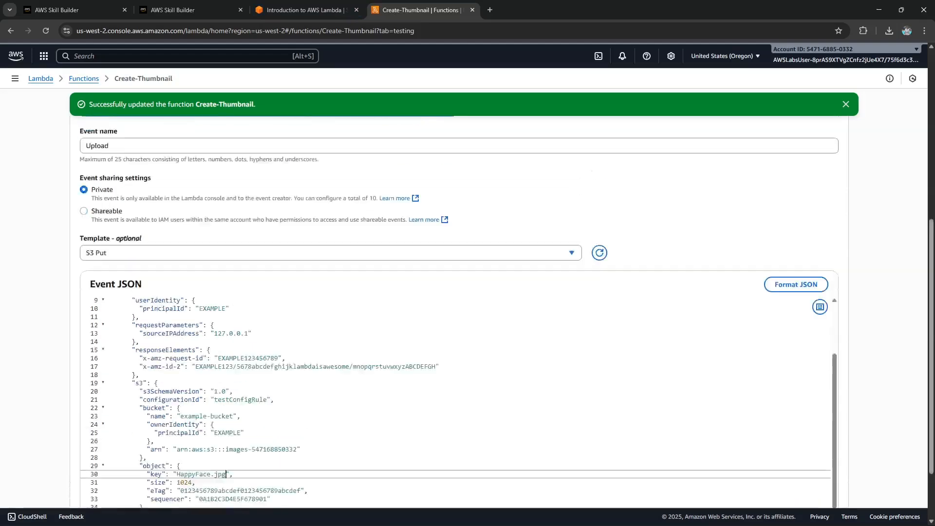
{"action": "left_click", "coordinate": [820, 175]}
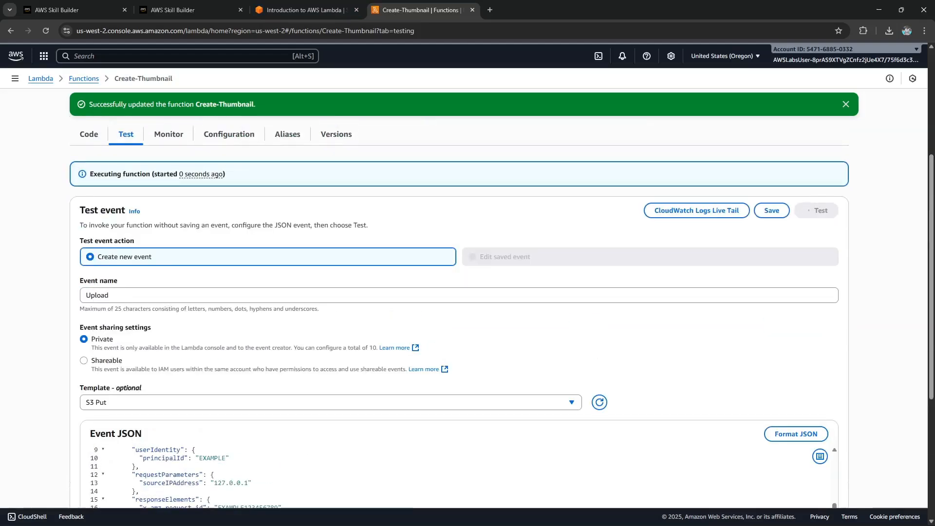
Examine the test run's error details and duration, checking them against the lab's instructions.
{"action": "key", "text": "ctrl+shift+Tab"}
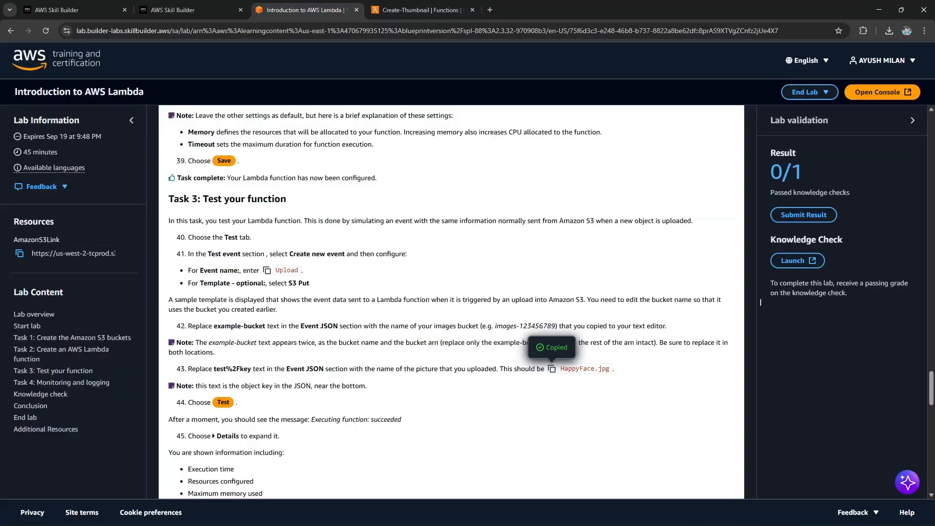
{"action": "scroll", "coordinate": [760, 302], "scroll_direction": "down", "scroll_amount": 1}
{"action": "key", "text": "ctrl+Tab"}
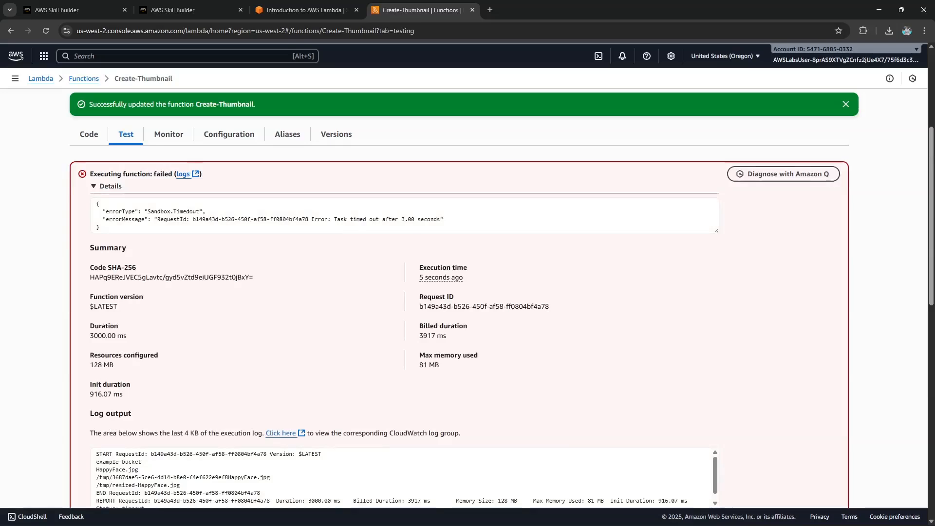
{"action": "left_click_drag", "start_coordinate": [100, 203], "coordinate": [100, 227]}
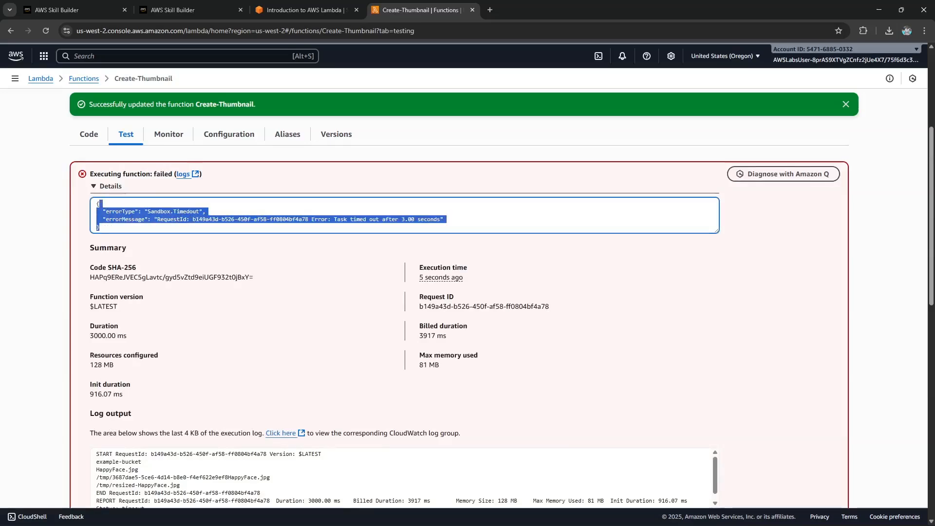
{"action": "left_click_drag", "start_coordinate": [90, 336], "coordinate": [127, 335]}
{"action": "left_click", "coordinate": [129, 336]}
Read the lab's instructions on the expected test details, viewing the resized image in S3, and the function's general configuration.
{"action": "key", "text": "ctrl+shift+Tab"}
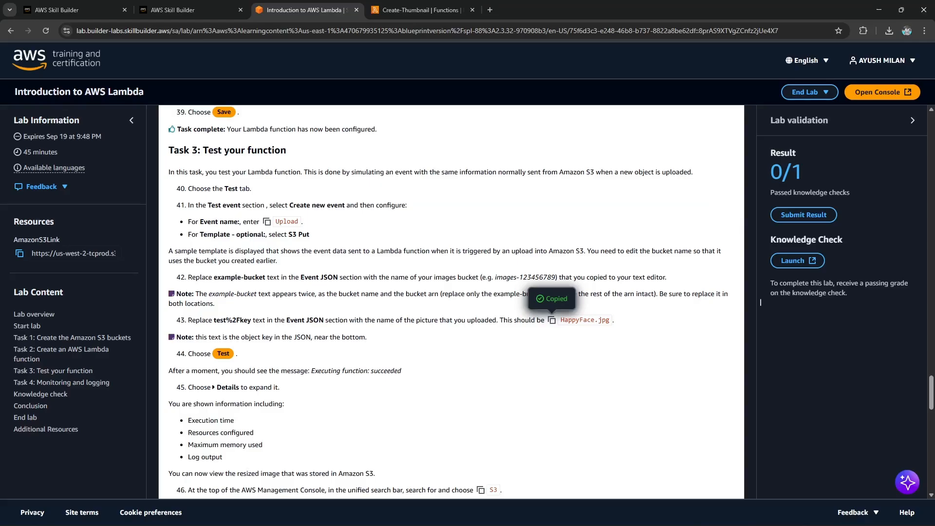
{"action": "scroll", "coordinate": [761, 302], "scroll_direction": "down", "scroll_amount": 1}
{"action": "scroll", "coordinate": [760, 302], "scroll_direction": "down", "scroll_amount": 2}
{"action": "left_click_drag", "start_coordinate": [183, 306], "coordinate": [222, 359]}
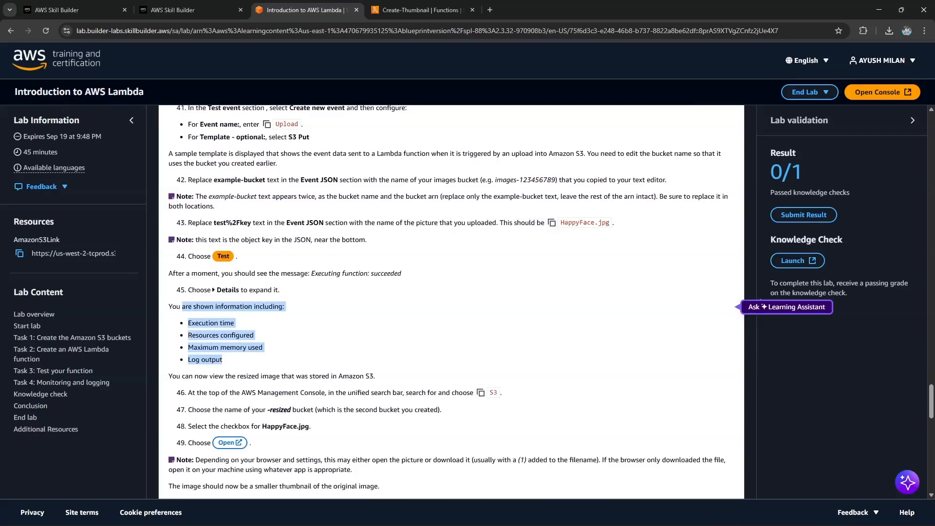
{"action": "left_click_drag", "start_coordinate": [252, 392], "coordinate": [502, 392]}
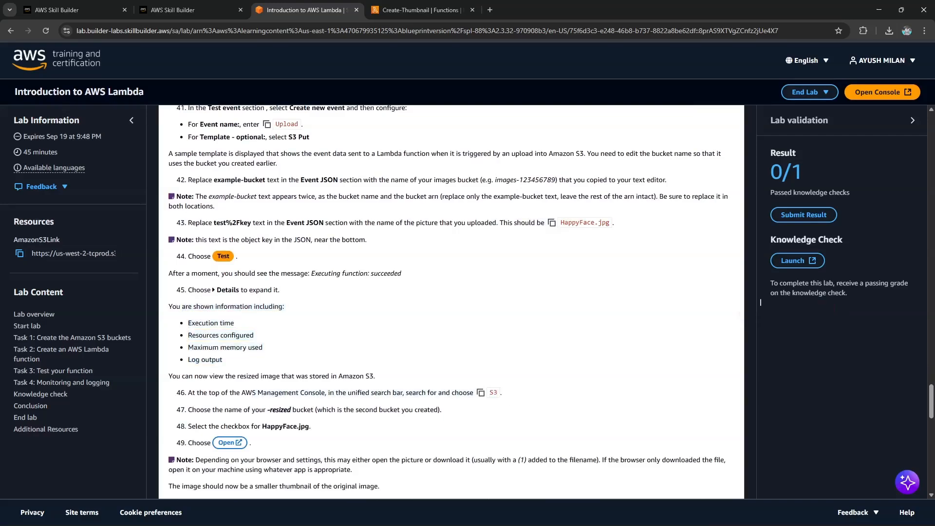
{"action": "left_click_drag", "start_coordinate": [197, 376], "coordinate": [365, 375]}
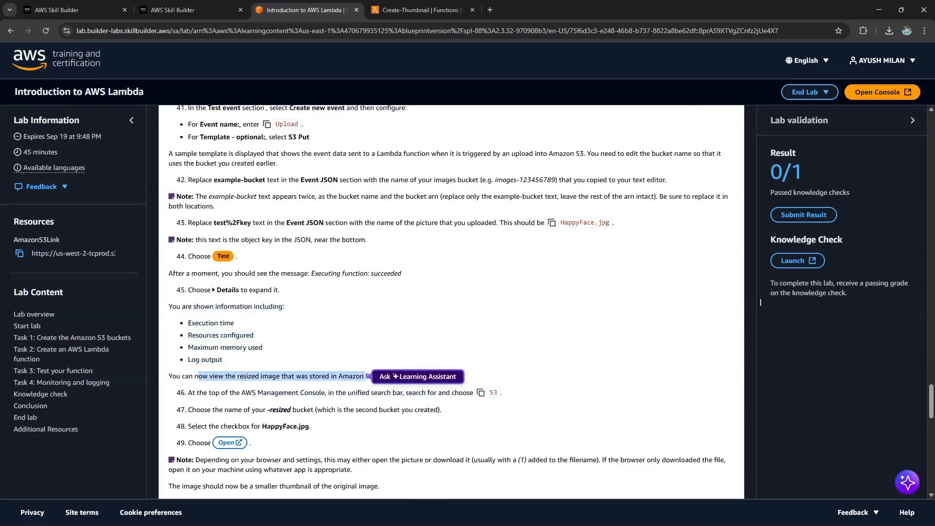
{"action": "key", "text": "ctrl+Tab"}
{"action": "key", "text": "ctrl+shift+Tab"}
{"action": "scroll", "coordinate": [760, 302], "scroll_direction": "up", "scroll_amount": 1}
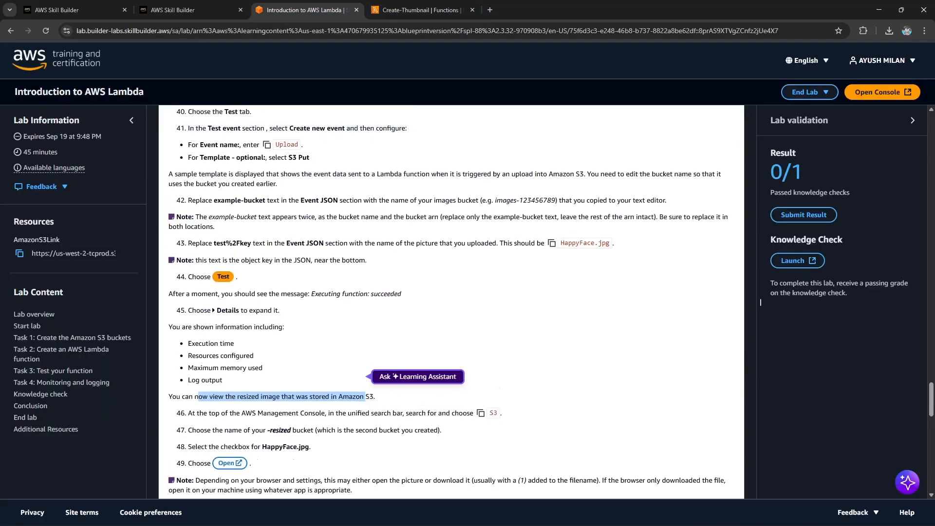
{"action": "scroll", "coordinate": [760, 302], "scroll_direction": "up", "scroll_amount": 4}
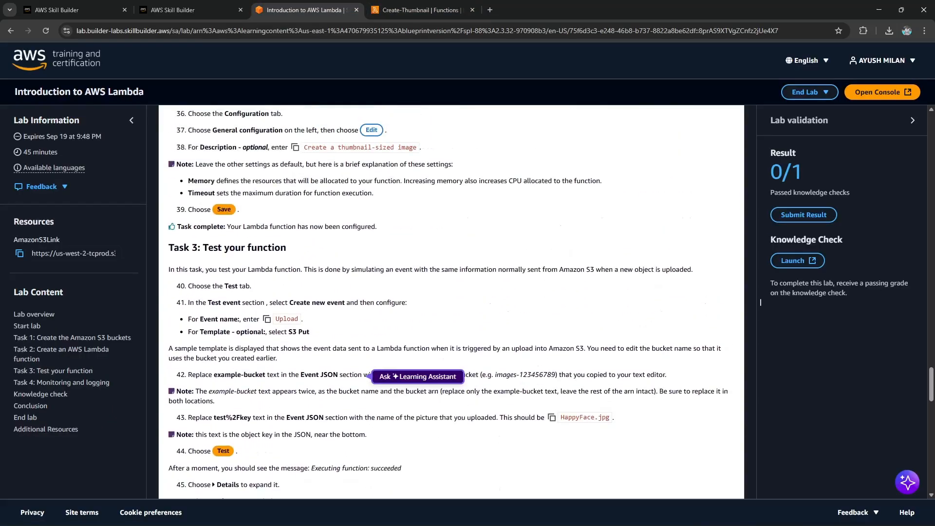
{"action": "scroll", "coordinate": [760, 301], "scroll_direction": "up", "scroll_amount": 1}
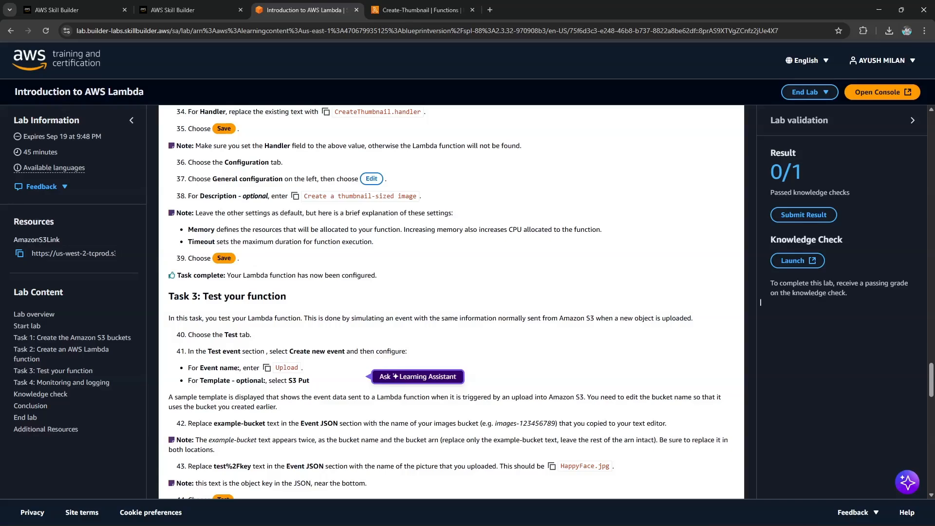
Set the Create-Thumbnail function's timeout to 1 min 3 sec in its general configuration and save it.
{"action": "key", "text": "ctrl+Tab"}
{"action": "left_click", "coordinate": [229, 134]}
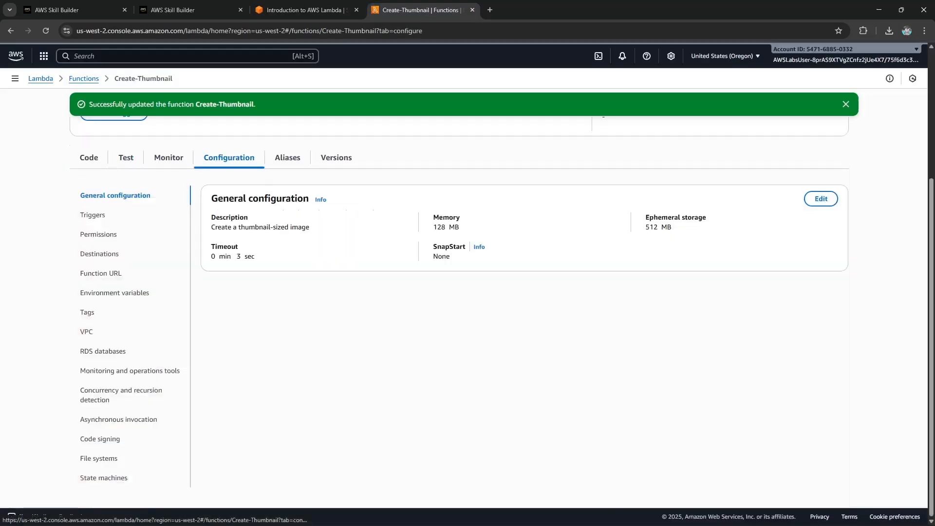
{"action": "left_click", "coordinate": [821, 198]}
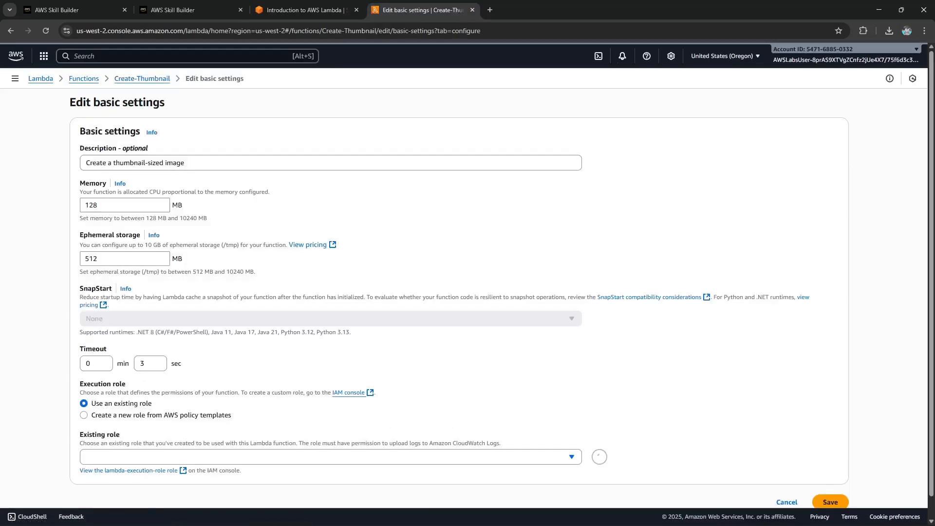
{"action": "left_click", "coordinate": [93, 363]}
{"action": "key", "text": "Up"}
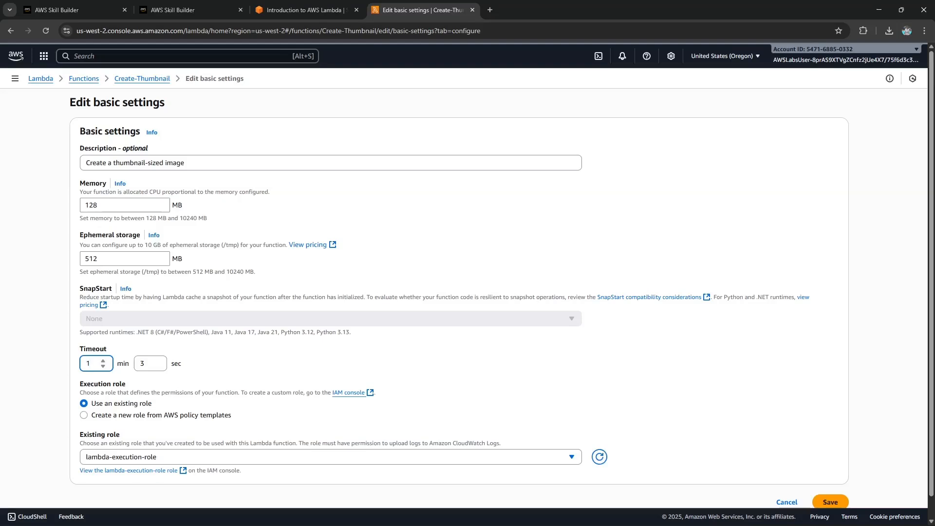
{"action": "left_click", "coordinate": [830, 502]}
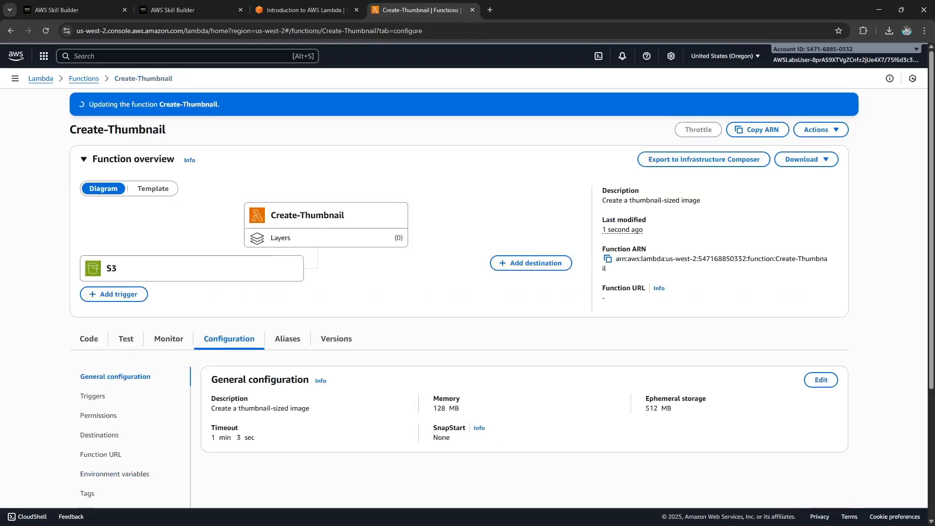
Return to the function's test event form and review the lab's instructions for the event's template, bucket name and object key.
{"action": "left_click", "coordinate": [126, 339]}
{"action": "scroll", "coordinate": [126, 339], "scroll_direction": "down", "scroll_amount": 6}
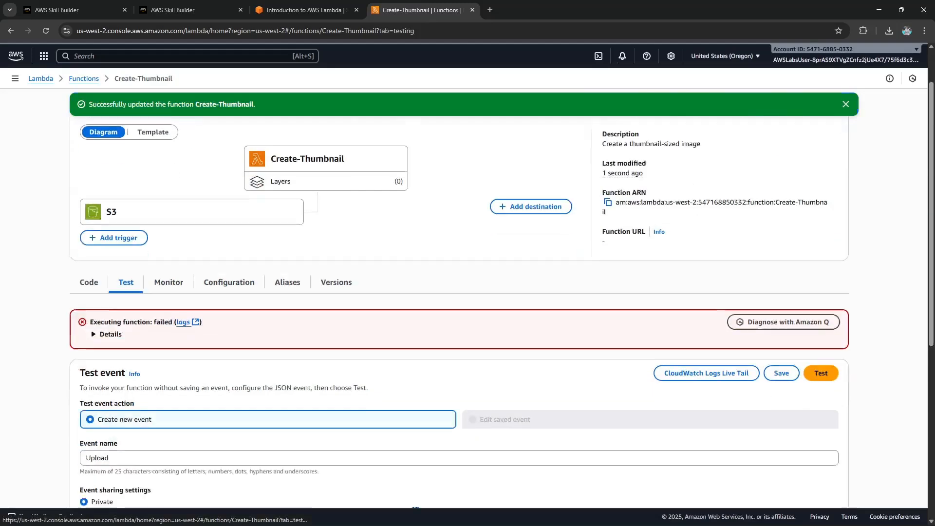
{"action": "scroll", "coordinate": [127, 339], "scroll_direction": "down", "scroll_amount": 1}
{"action": "scroll", "coordinate": [126, 339], "scroll_direction": "up", "scroll_amount": 2}
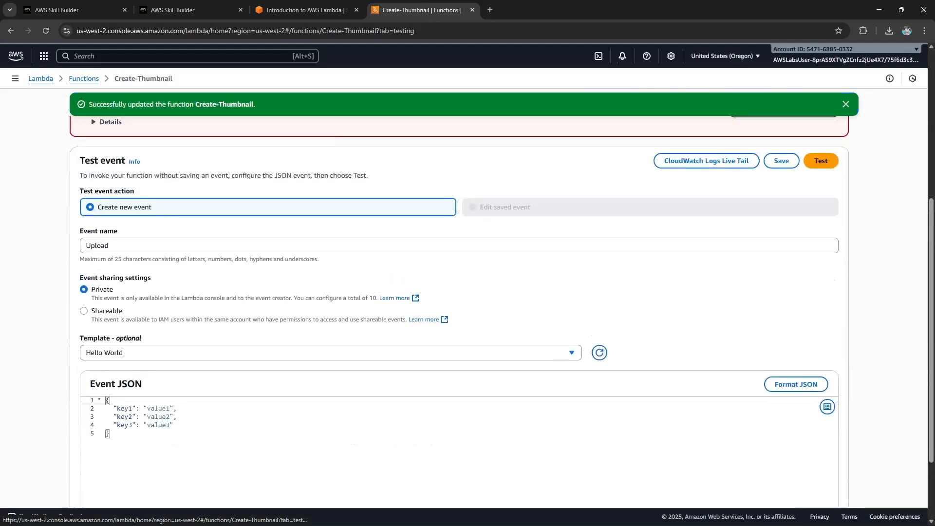
{"action": "left_click", "coordinate": [146, 245]}
{"action": "left_click", "coordinate": [305, 9]}
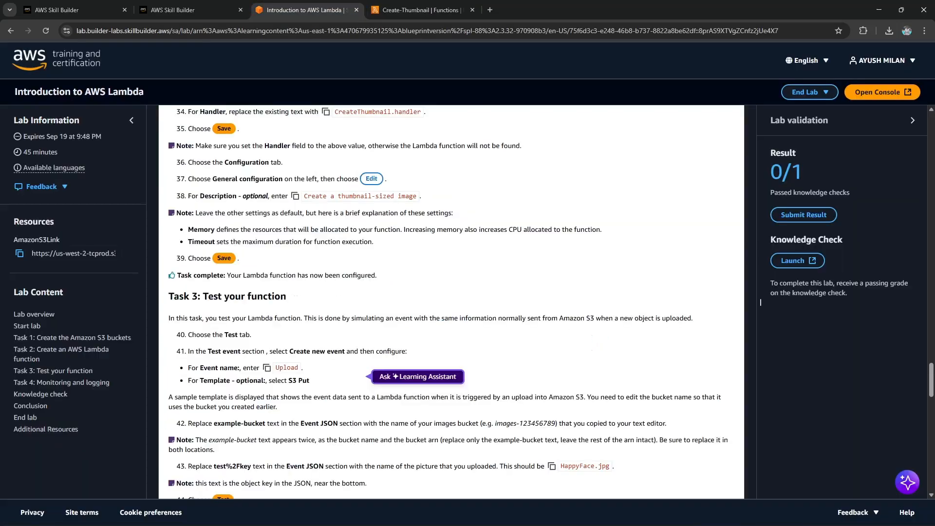
{"action": "scroll", "coordinate": [760, 302], "scroll_direction": "down", "scroll_amount": 3}
{"action": "scroll", "coordinate": [760, 301], "scroll_direction": "down", "scroll_amount": 2}
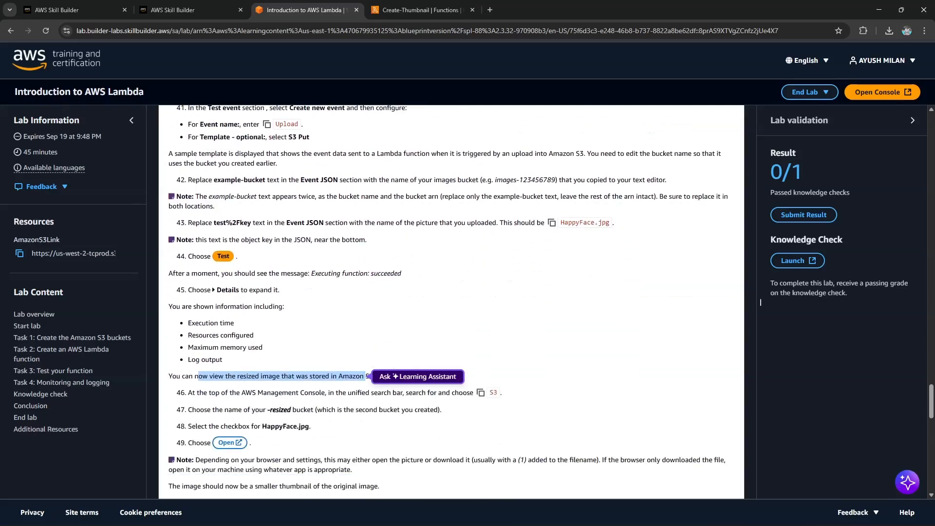
{"action": "scroll", "coordinate": [760, 302], "scroll_direction": "up", "scroll_amount": 1}
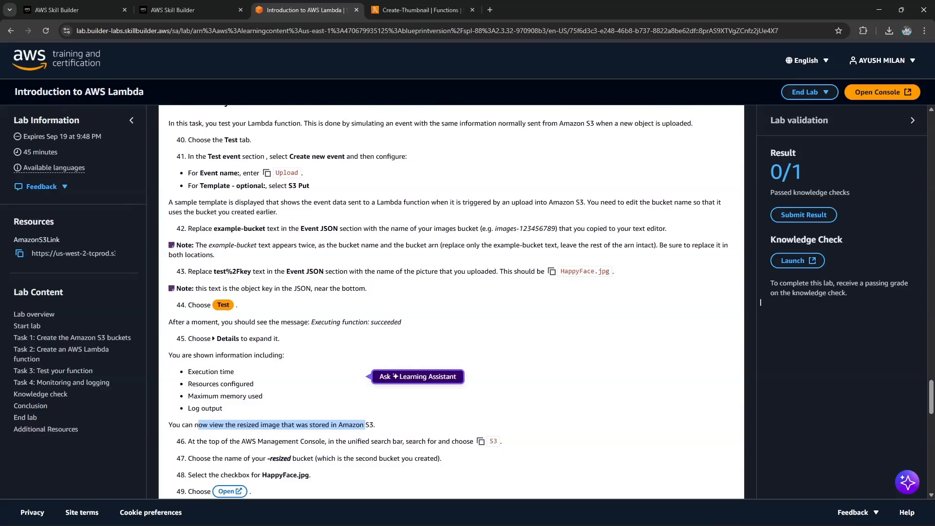
Return to the Create-Thumbnail function's test form and choose the S3 Put template for the Upload event.
{"action": "key", "text": "ctrl+Tab"}
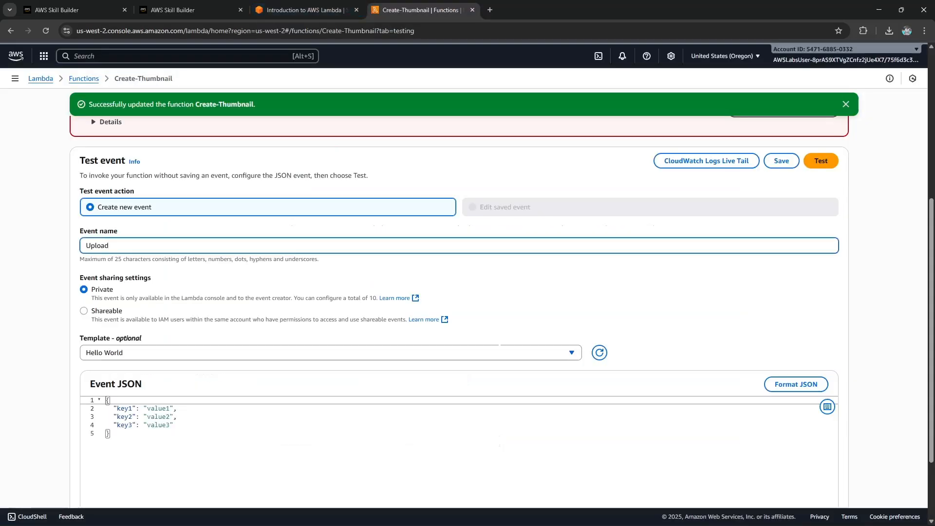
{"action": "left_click", "coordinate": [331, 353]}
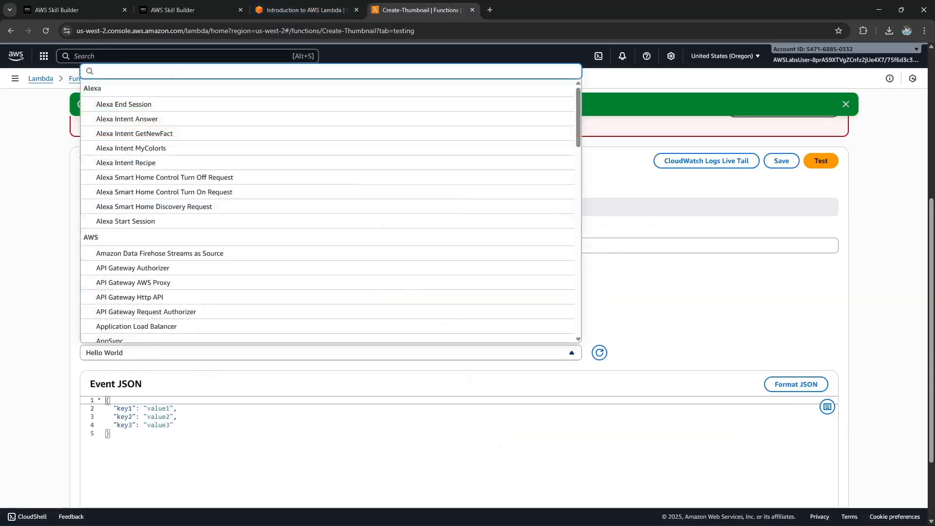
{"action": "left_click", "coordinate": [330, 352]}
{"action": "left_click", "coordinate": [331, 353]}
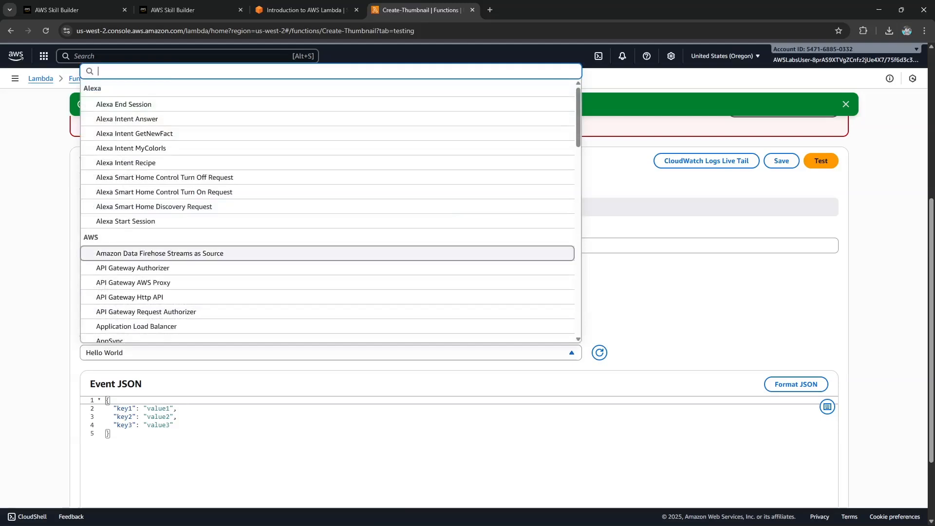
{"action": "type", "text": "s3"}
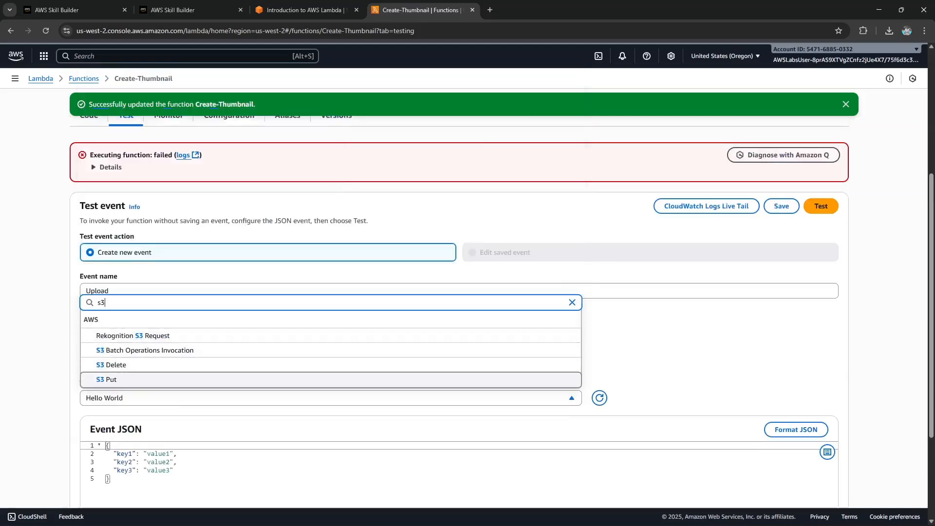
{"action": "left_click", "coordinate": [107, 379]}
Replace example-bucket in the event JSON's bucket arn with the prefix "images-", leaving the rest of the arn intact.
{"action": "scroll", "coordinate": [438, 341], "scroll_direction": "down", "scroll_amount": 5}
{"action": "scroll", "coordinate": [438, 341], "scroll_direction": "down", "scroll_amount": 1}
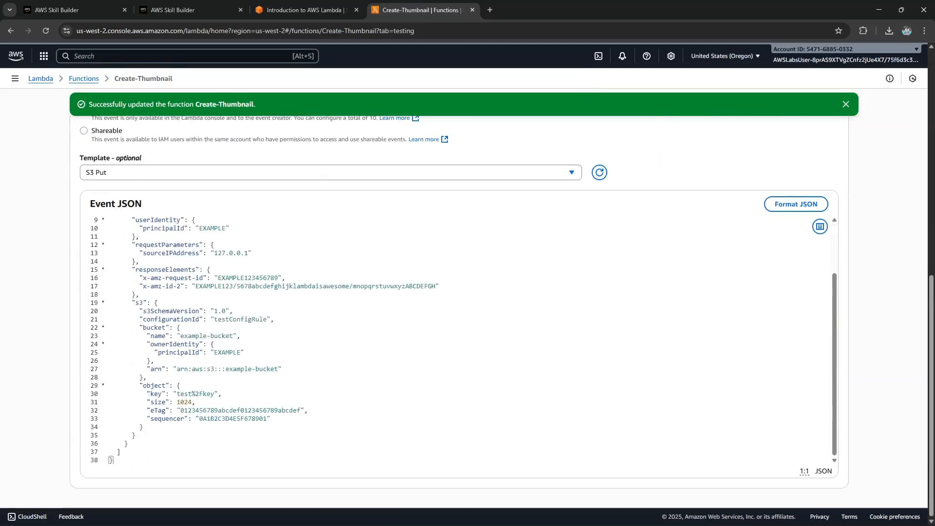
{"action": "left_click_drag", "start_coordinate": [225, 368], "coordinate": [278, 369]}
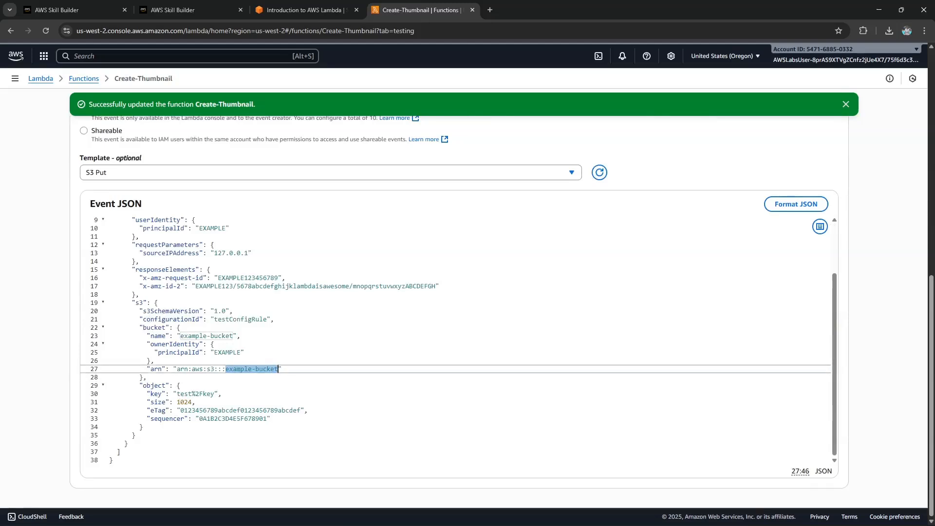
{"action": "key", "text": "super+v"}
{"action": "scroll", "coordinate": [373, 292], "scroll_direction": "down", "scroll_amount": 8}
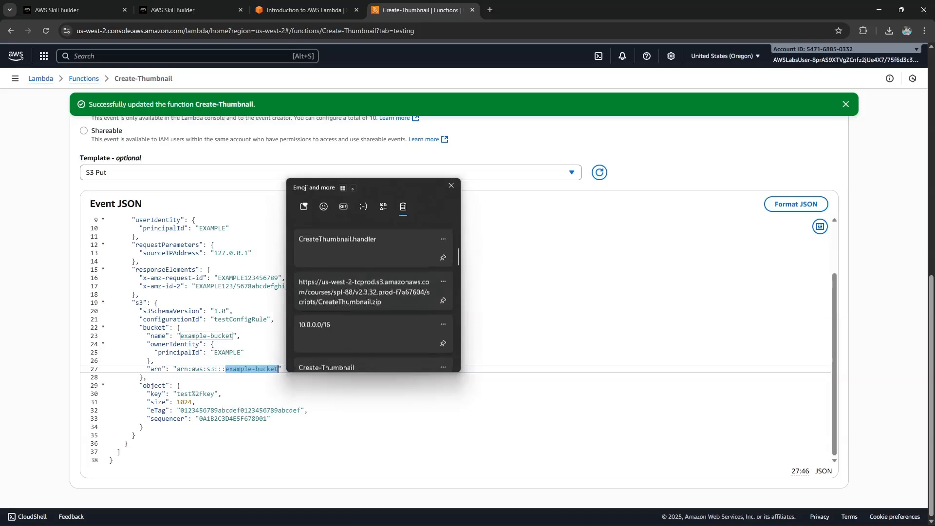
{"action": "scroll", "coordinate": [373, 293], "scroll_direction": "down", "scroll_amount": 1}
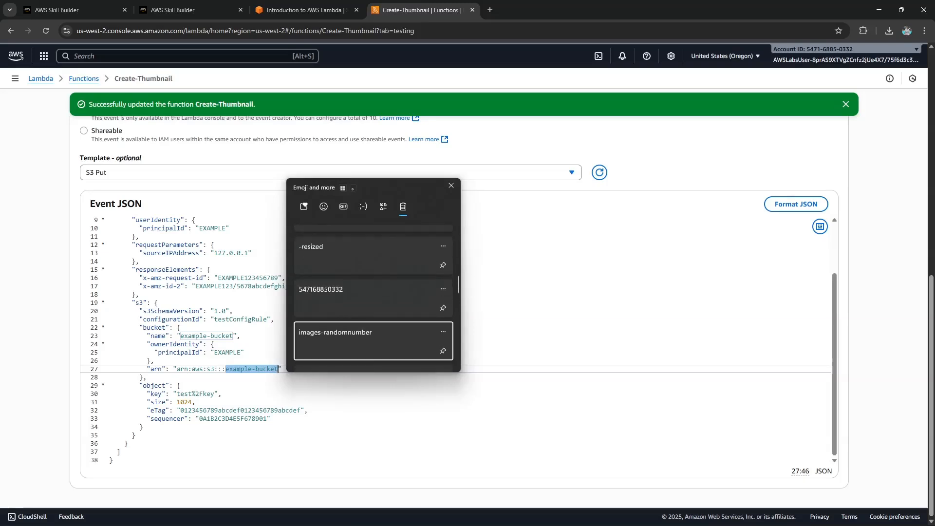
{"action": "left_click", "coordinate": [373, 341]}
{"action": "left_click_drag", "start_coordinate": [297, 369], "coordinate": [252, 369]}
{"action": "key", "text": "BackSpace"}
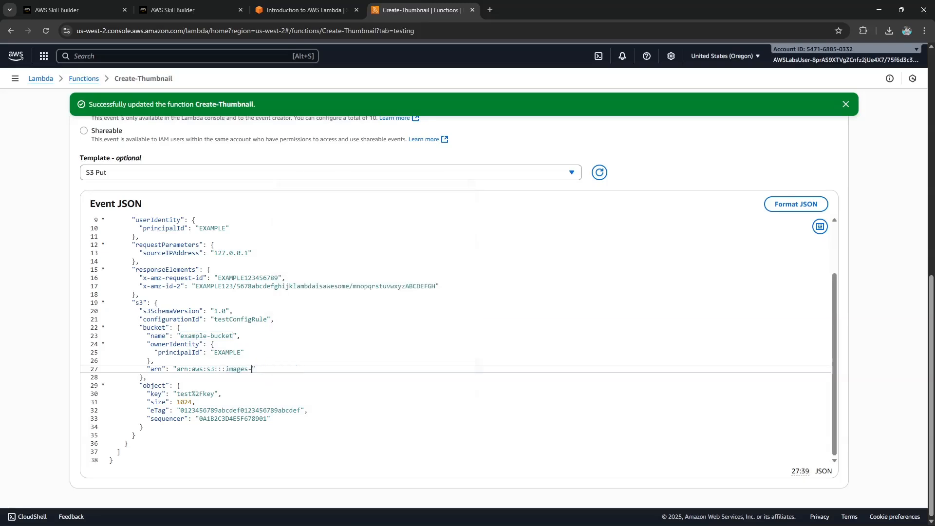
Copy the AWS account ID and append it to "images-" in the bucket arn, inside the closing quotation mark.
{"action": "left_click", "coordinate": [845, 55]}
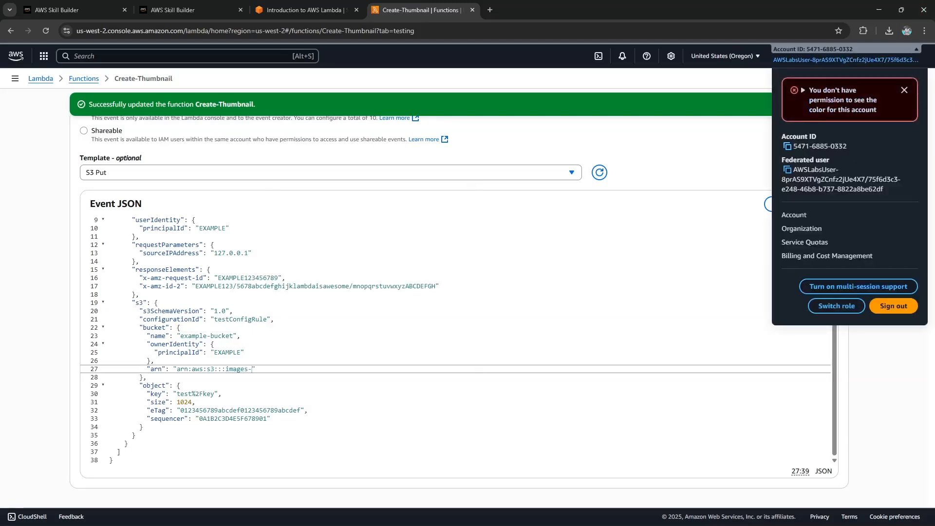
{"action": "left_click", "coordinate": [787, 146]}
{"action": "right_click", "coordinate": [254, 368]}
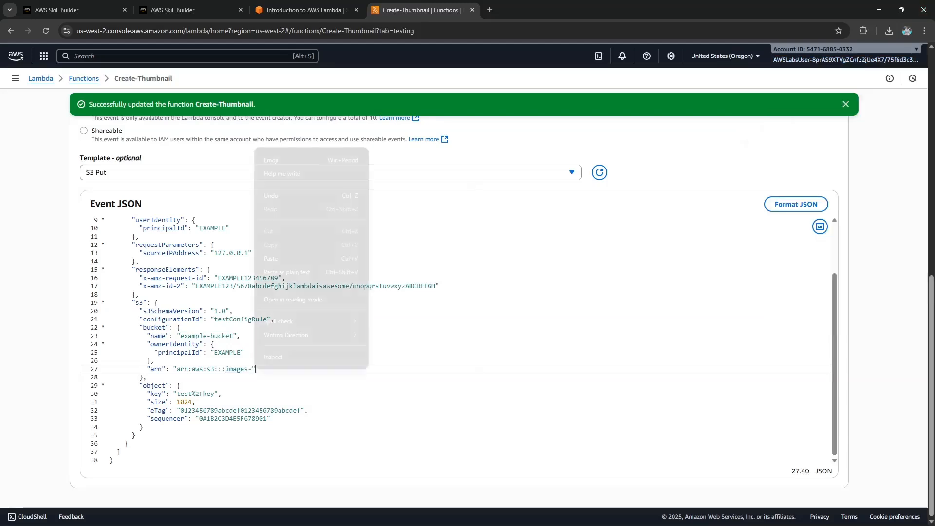
{"action": "left_click", "coordinate": [287, 258]}
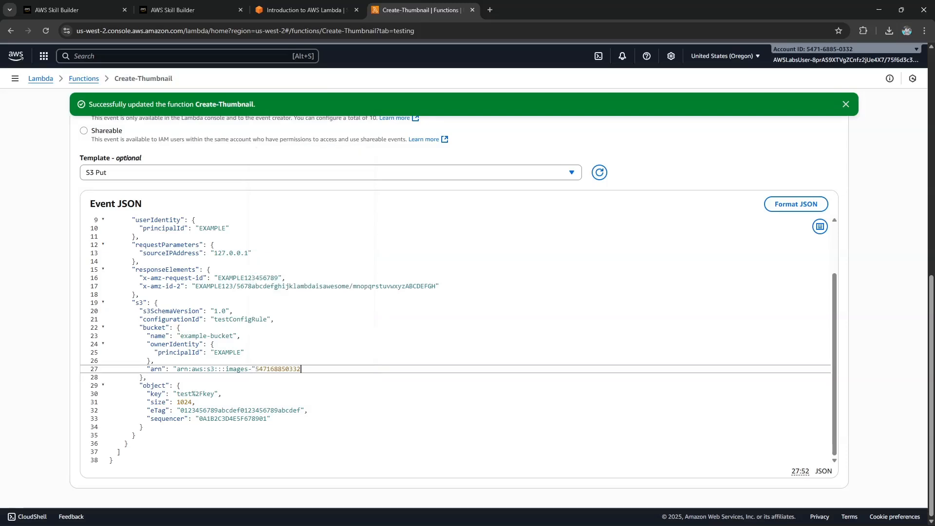
{"action": "left_click", "coordinate": [252, 369]}
{"action": "key", "text": "Delete"}
{"action": "key", "text": "Down"}
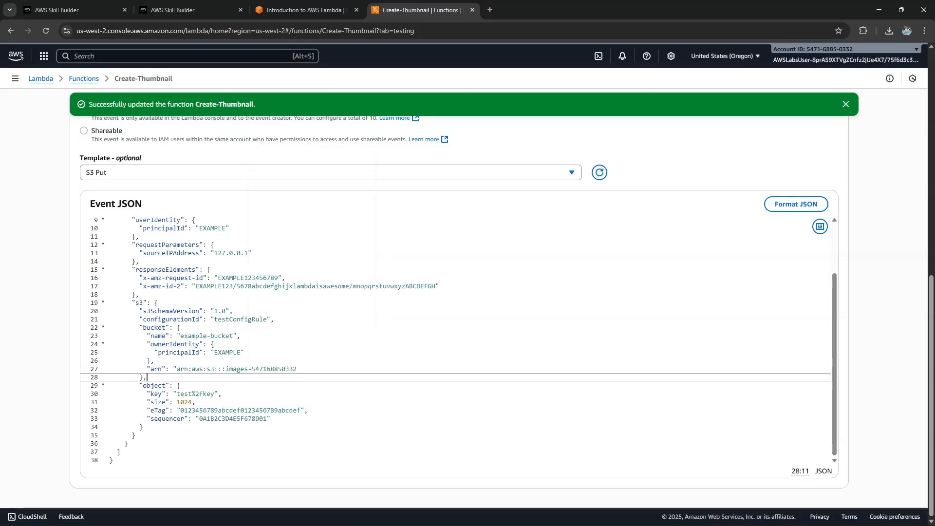
{"action": "left_click", "coordinate": [297, 369]}
{"action": "type", "text": "\""}
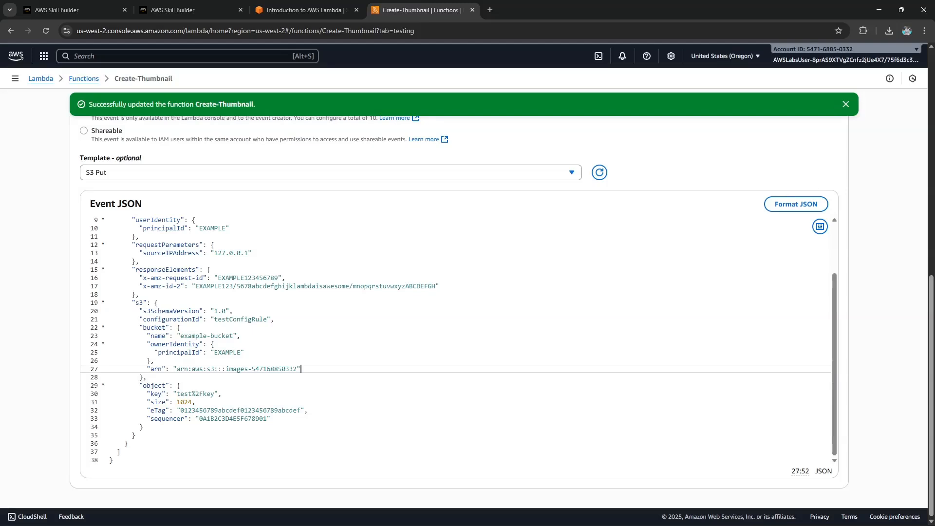
Replace the test%2Fkey object key in the event JSON with HappyFace.jpg.
{"action": "left_click_drag", "start_coordinate": [177, 393], "coordinate": [218, 393]}
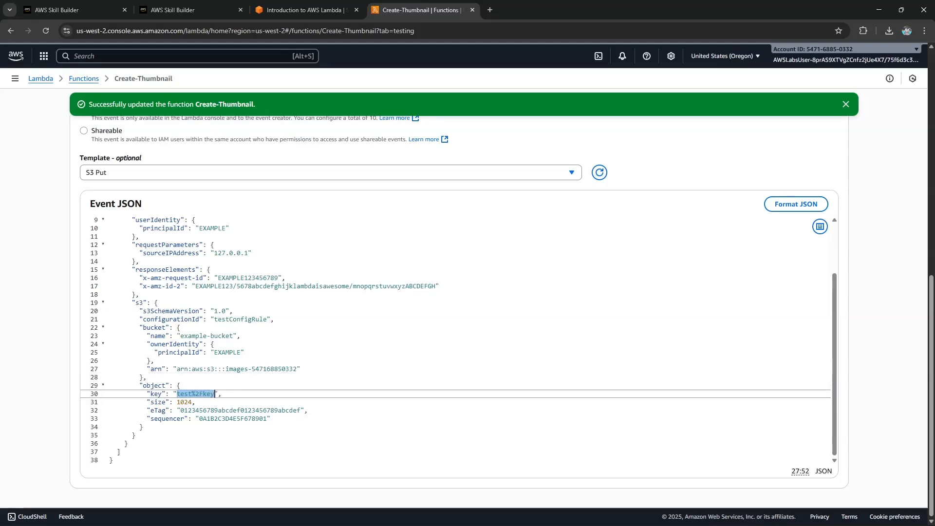
{"action": "key", "text": "BackSpace"}
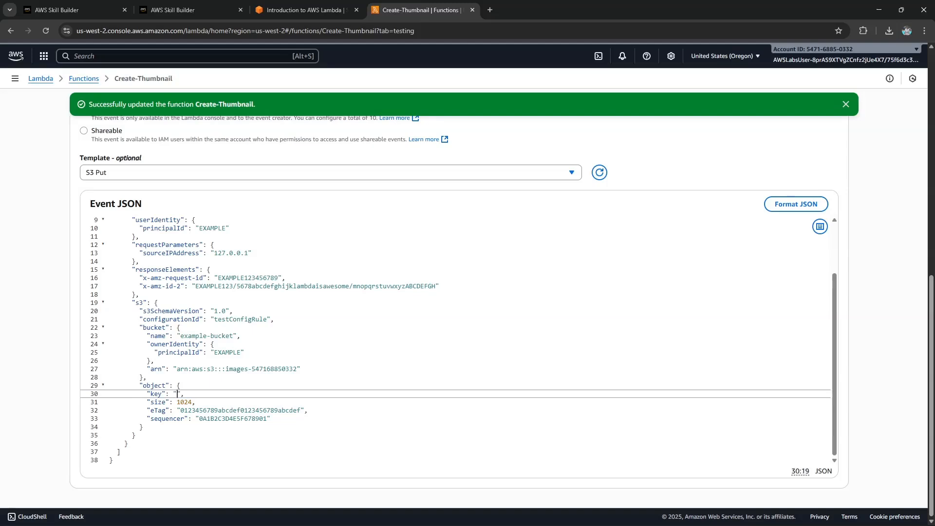
{"action": "key", "text": "super+v"}
{"action": "key", "text": "Return"}
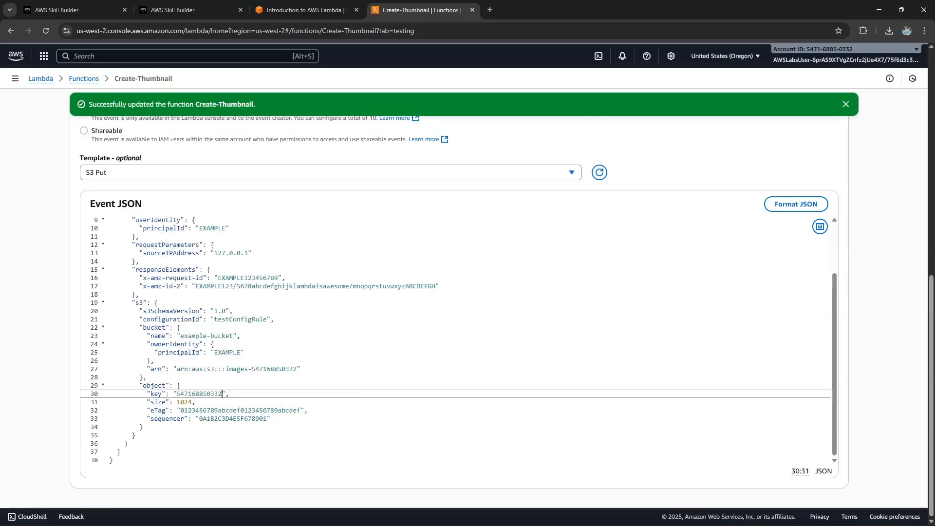
{"action": "key", "text": "ctrl+z"}
{"action": "key", "text": "super+v"}
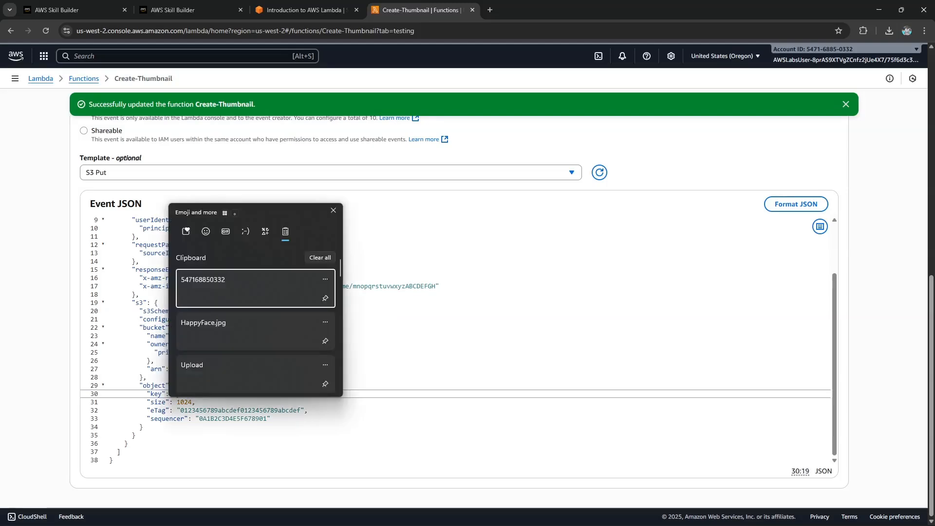
{"action": "key", "text": "Down"}
{"action": "key", "text": "Return"}
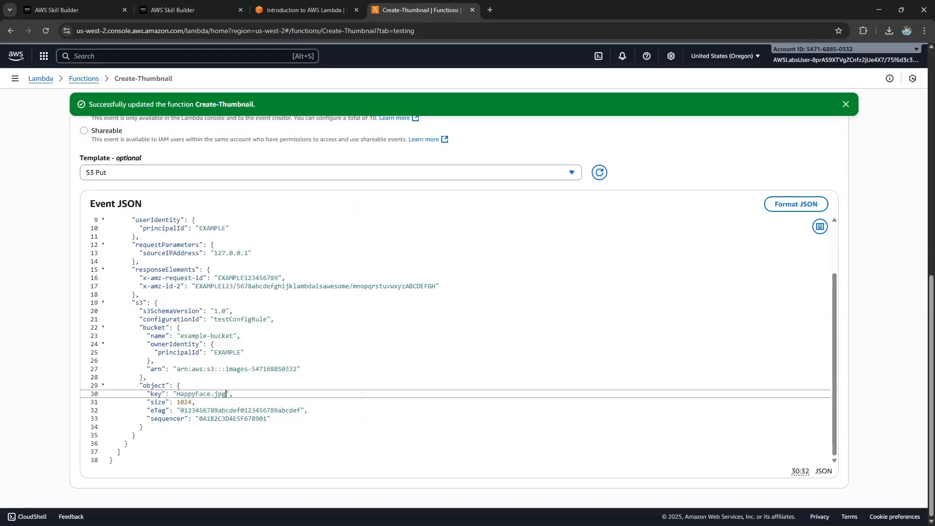
Save the Upload test event and run the Create-Thumbnail function's test with it.
{"action": "scroll", "coordinate": [458, 341], "scroll_direction": "up", "scroll_amount": 8}
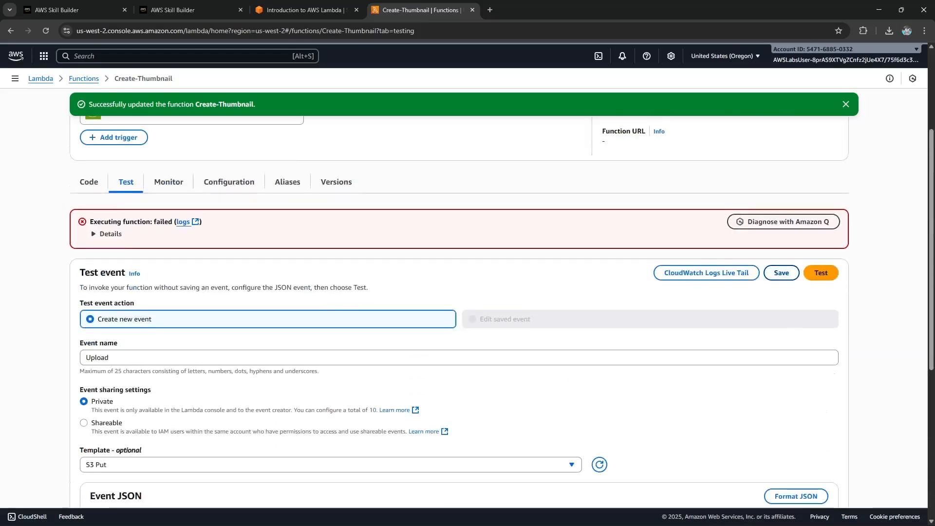
{"action": "left_click", "coordinate": [777, 273]}
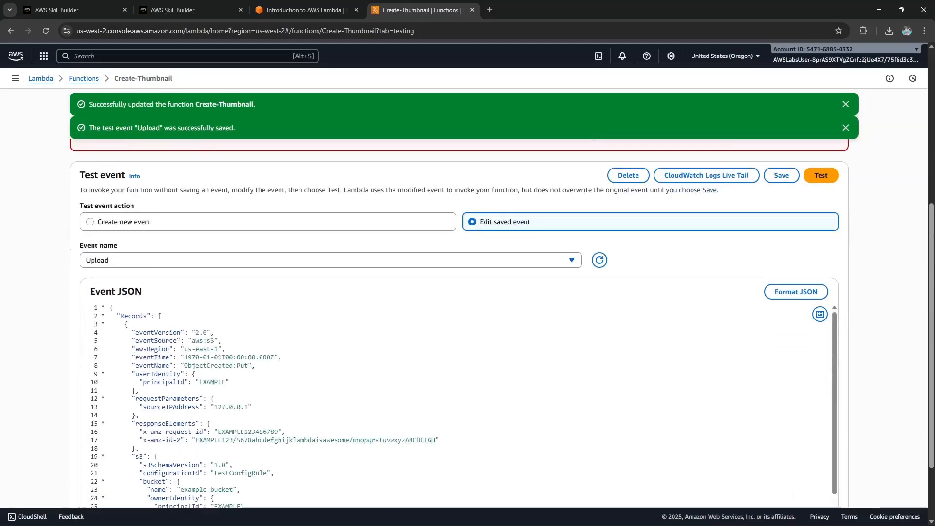
{"action": "left_click", "coordinate": [821, 175]}
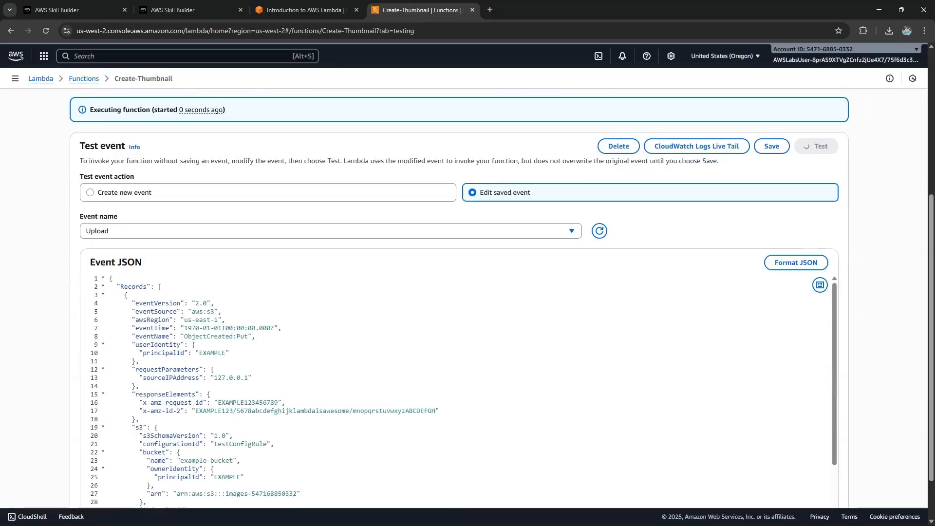
{"action": "left_click", "coordinate": [306, 9]}
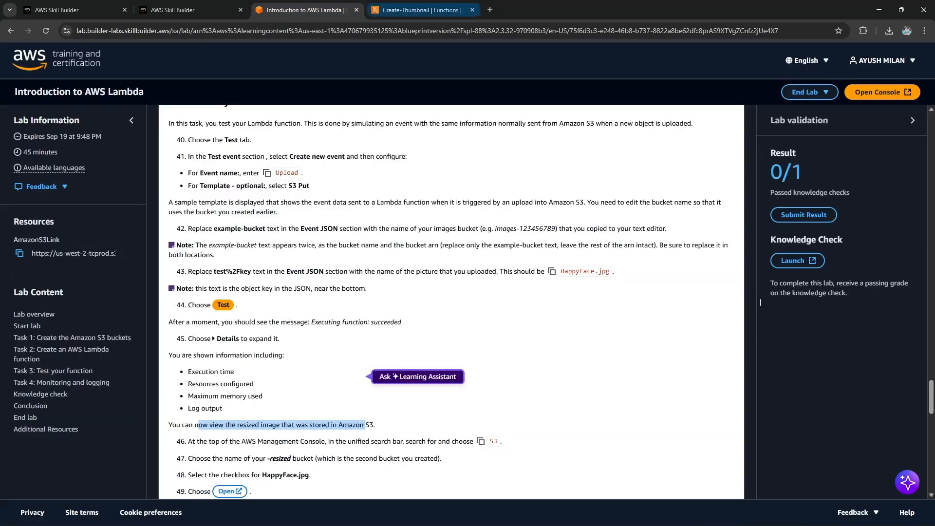
{"action": "left_click", "coordinate": [421, 10]}
{"action": "mouse_move", "coordinate": [203, 207]}
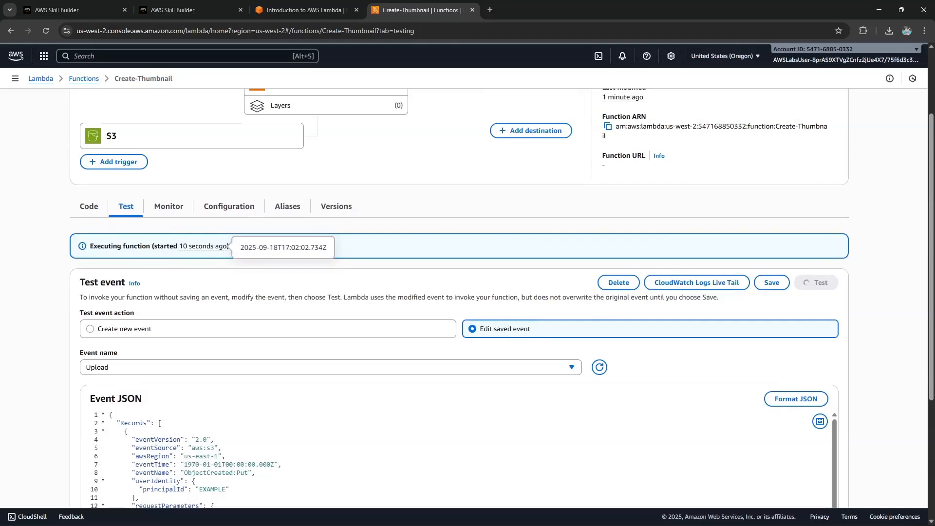
Review the lab's instructions on expanding the test details and the execution information they should include.
{"action": "left_click", "coordinate": [302, 10]}
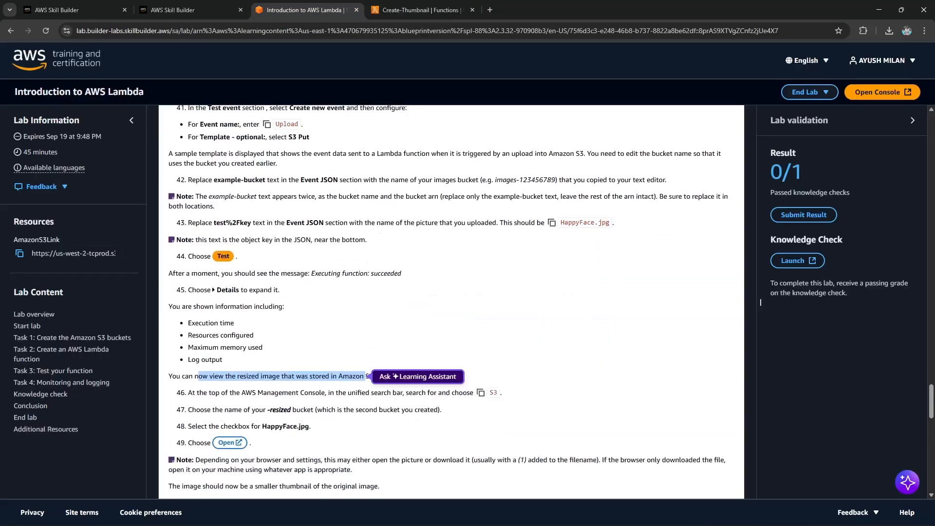
{"action": "left_click_drag", "start_coordinate": [188, 290], "coordinate": [281, 290]}
{"action": "left_click", "coordinate": [281, 291]}
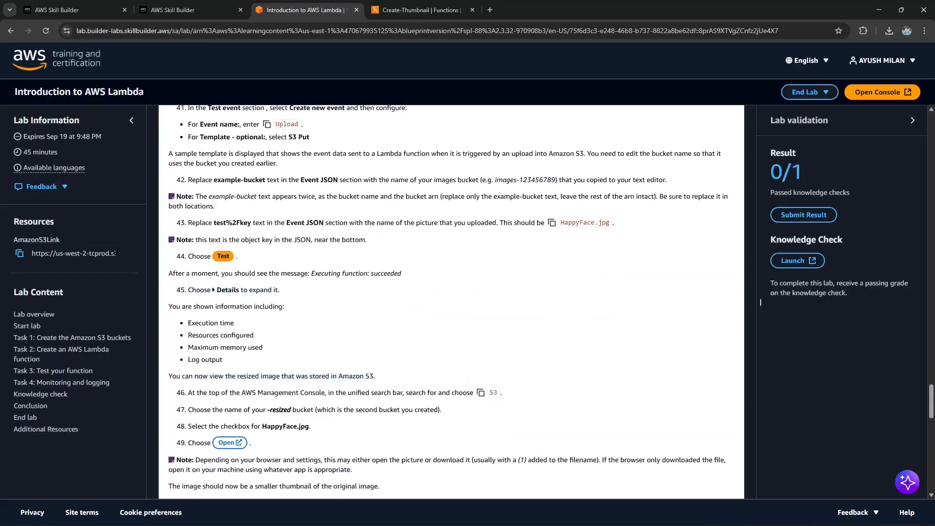
{"action": "left_click_drag", "start_coordinate": [193, 307], "coordinate": [262, 347]}
{"action": "left_click", "coordinate": [224, 360]}
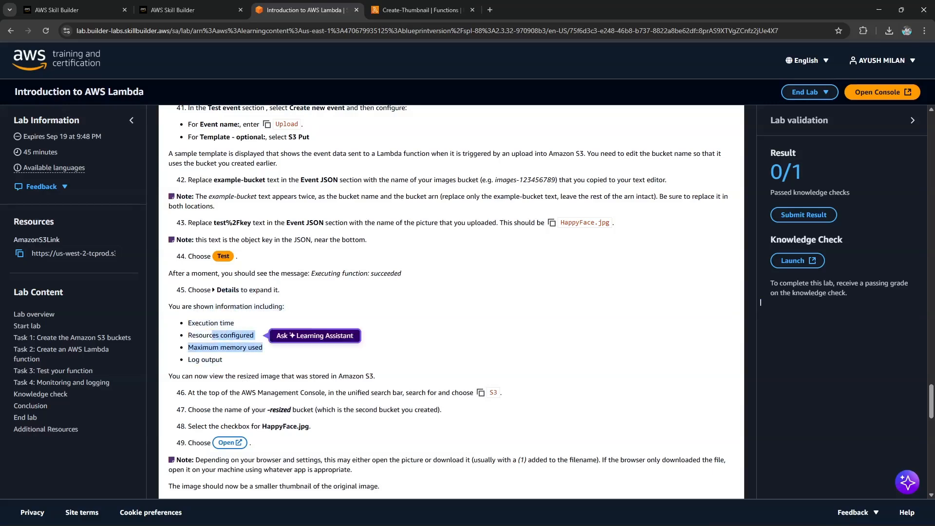
{"action": "left_click_drag", "start_coordinate": [188, 360], "coordinate": [222, 359]}
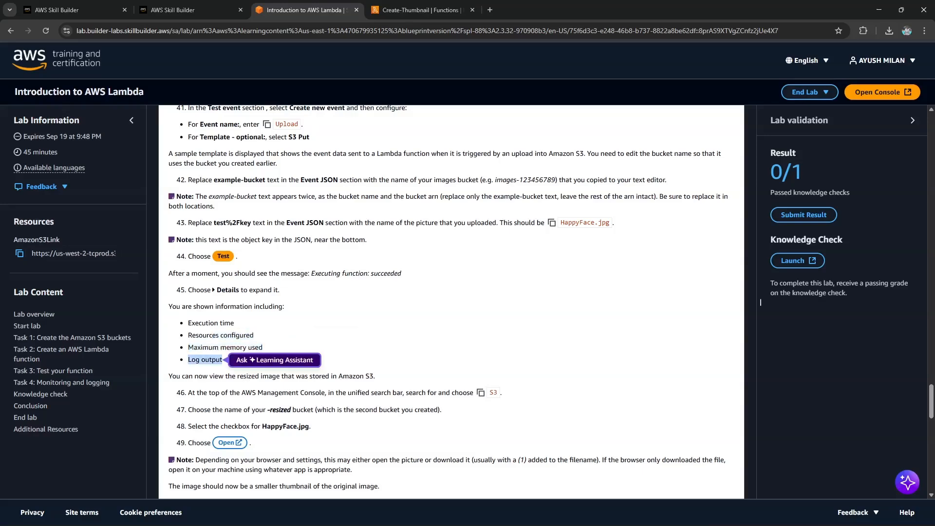
{"action": "left_click", "coordinate": [224, 359]}
Expand the test run's details in the Lambda console and examine the error type, summary and log output.
{"action": "left_click", "coordinate": [419, 10]}
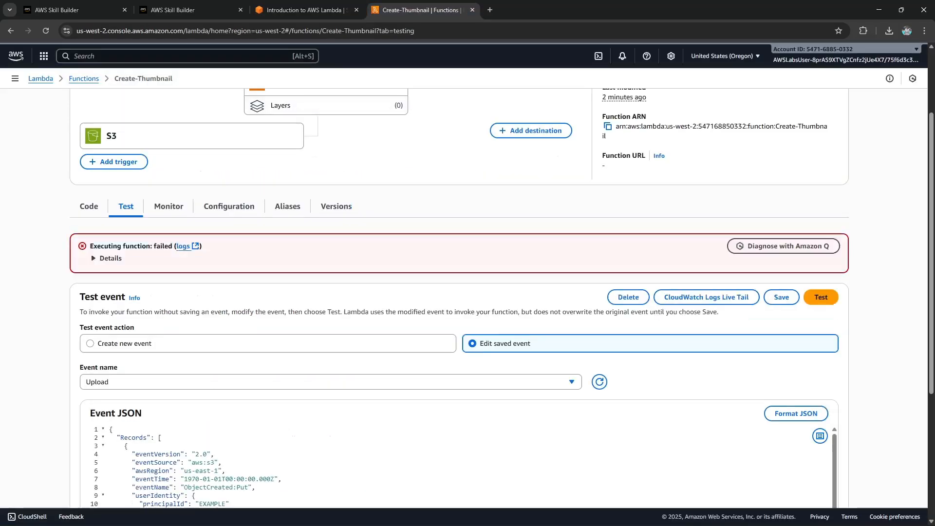
{"action": "left_click", "coordinate": [107, 258]}
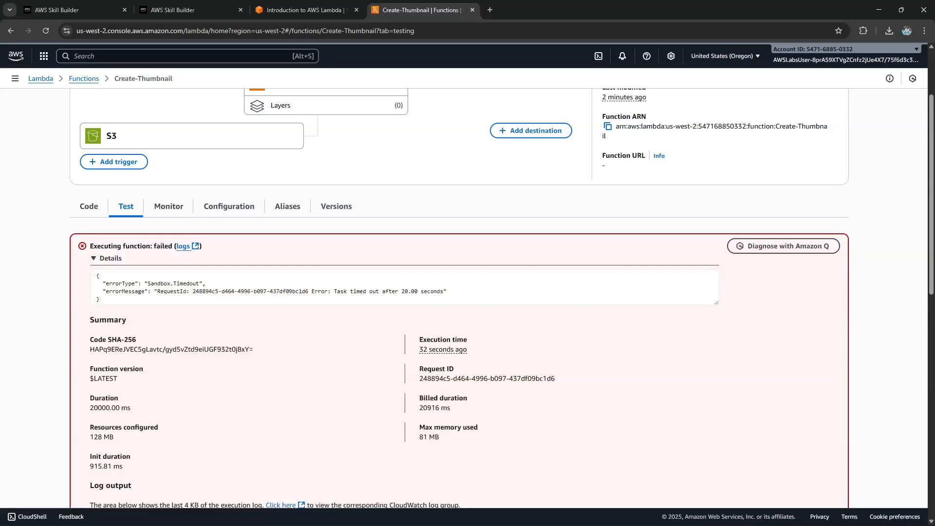
{"action": "left_click_drag", "start_coordinate": [147, 283], "coordinate": [199, 284]}
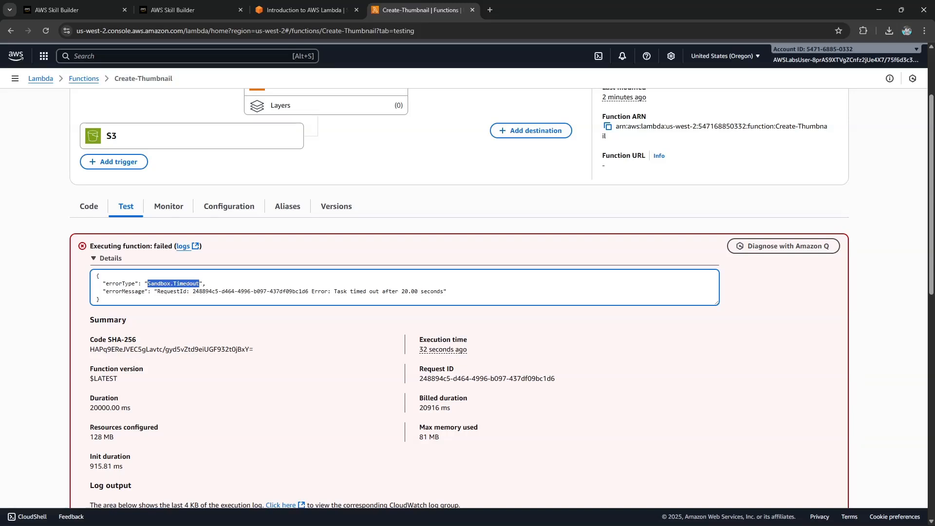
{"action": "scroll", "coordinate": [467, 297], "scroll_direction": "down", "scroll_amount": 5}
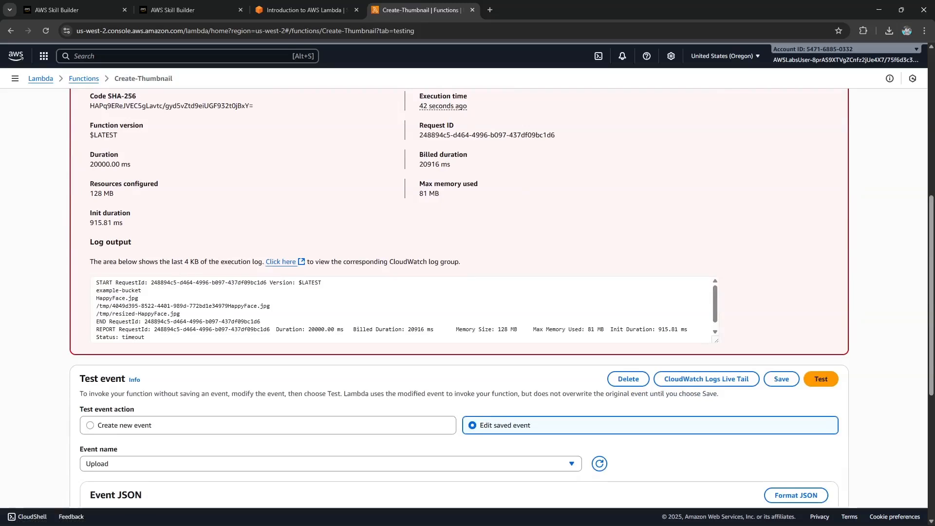
Select the saved Upload event for editing and go to the bucket section of its event JSON.
{"action": "scroll", "coordinate": [226, 394], "scroll_direction": "down", "scroll_amount": 7}
{"action": "left_click", "coordinate": [226, 393]}
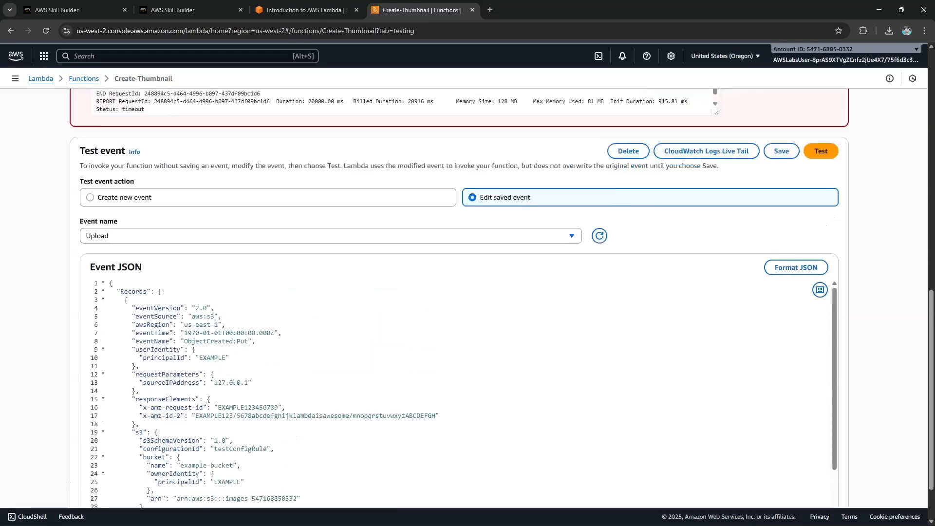
{"action": "left_click", "coordinate": [331, 367]}
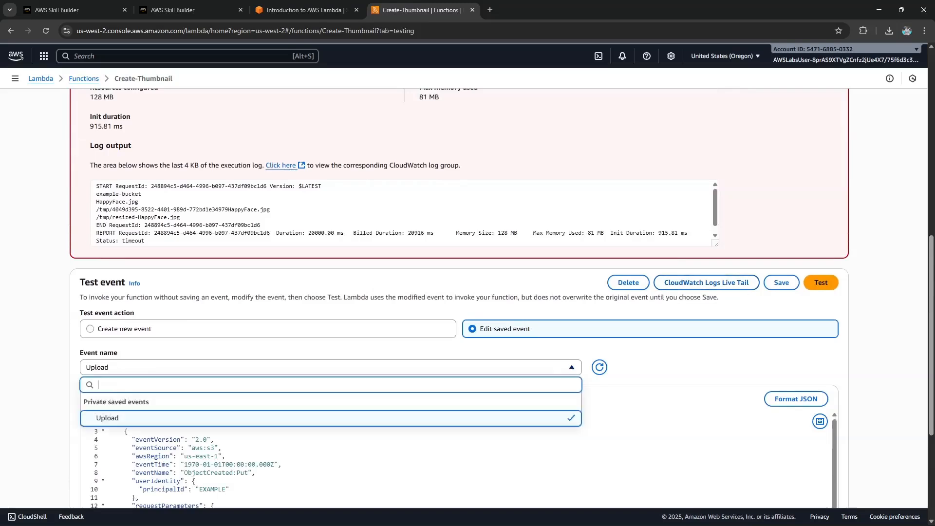
{"action": "left_click", "coordinate": [331, 418]}
{"action": "scroll", "coordinate": [330, 350], "scroll_direction": "down", "scroll_amount": 4}
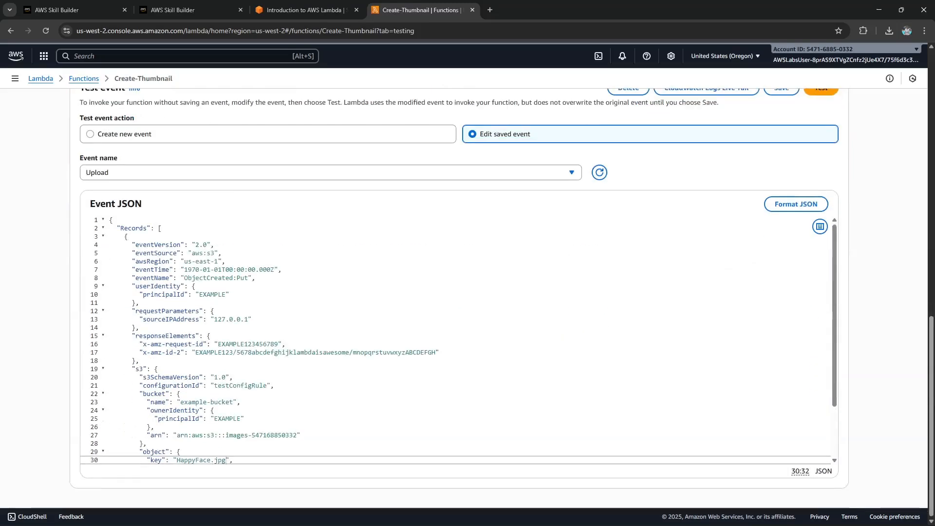
{"action": "scroll", "coordinate": [331, 351], "scroll_direction": "down", "scroll_amount": 2}
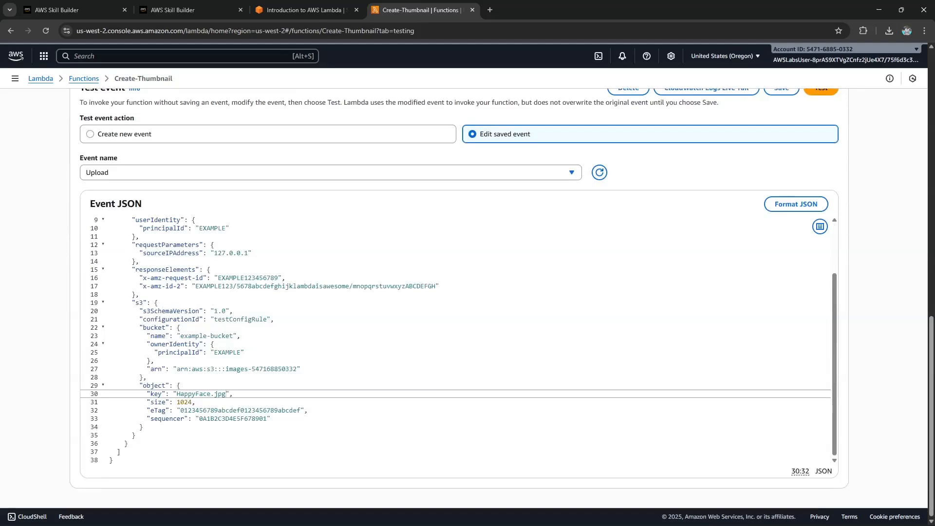
Replace example-bucket in the event JSON's bucket name with the images bucket name copied from the arn value.
{"action": "key", "text": "Up"}
{"action": "key", "text": "Up"}
{"action": "key", "text": "Up"}
{"action": "key", "text": "shift+Right"}
{"action": "key", "text": "shift+Right"}
{"action": "key", "text": "shift+Right"}
{"action": "key", "text": "shift+Right"}
{"action": "key", "text": "shift+Right"}
{"action": "key", "text": "shift+Right"}
{"action": "key", "text": "shift+Right"}
{"action": "key", "text": "shift+Right"}
{"action": "key", "text": "shift+Right"}
{"action": "key", "text": "shift+Right"}
{"action": "key", "text": "shift+Right"}
{"action": "key", "text": "shift+Right"}
{"action": "key", "text": "shift+Right"}
{"action": "key", "text": "shift+Right"}
{"action": "key", "text": "shift+Right"}
{"action": "key", "text": "shift+Right"}
{"action": "key", "text": "shift+Right"}
{"action": "key", "text": "shift+Right"}
{"action": "key", "text": "shift+Right"}
{"action": "key", "text": "shift+Right"}
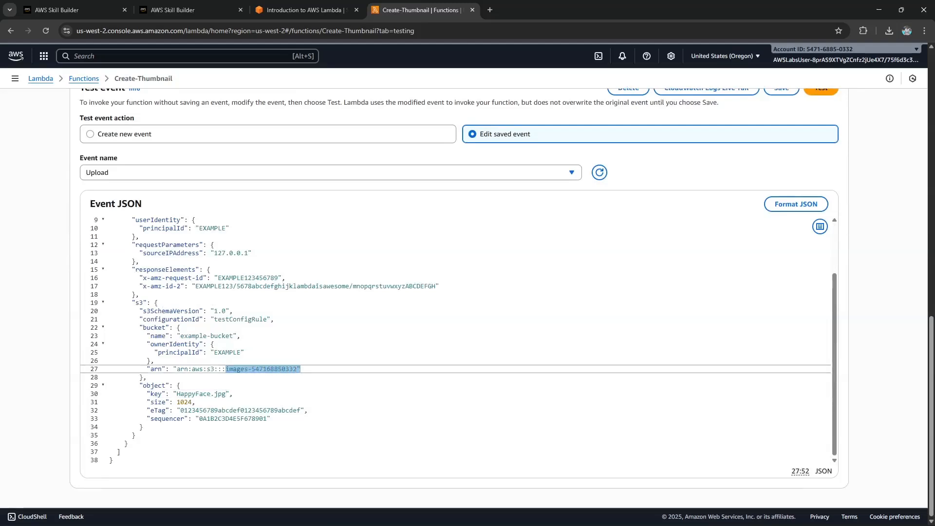
{"action": "right_click", "coordinate": [270, 371]}
{"action": "left_click", "coordinate": [292, 229]}
{"action": "left_click_drag", "start_coordinate": [180, 336], "coordinate": [234, 336]}
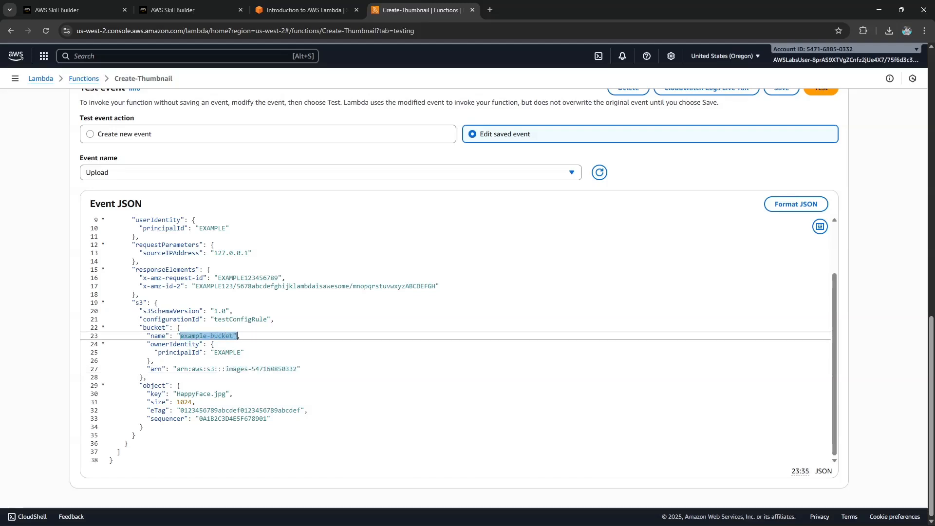
{"action": "right_click", "coordinate": [224, 336]}
{"action": "left_click", "coordinate": [239, 223]}
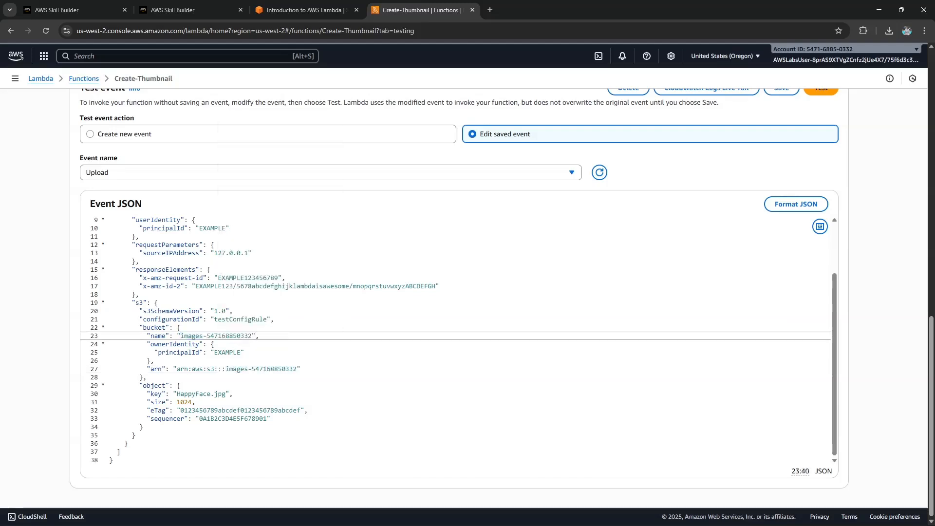
Check the object key and bucket name in the event JSON, then save the Upload event and rerun the Create-Thumbnail test.
{"action": "double_click", "coordinate": [153, 385]}
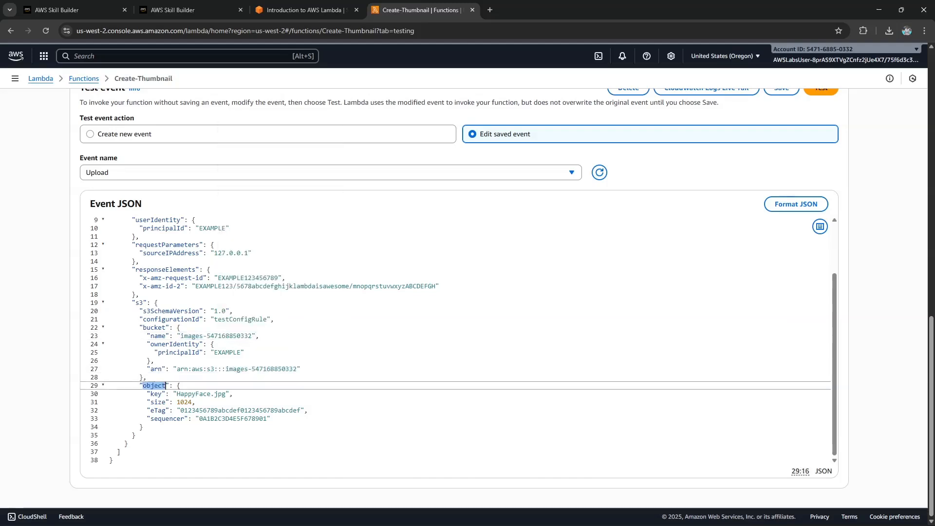
{"action": "double_click", "coordinate": [156, 394]}
{"action": "scroll", "coordinate": [156, 394], "scroll_direction": "up", "scroll_amount": 1}
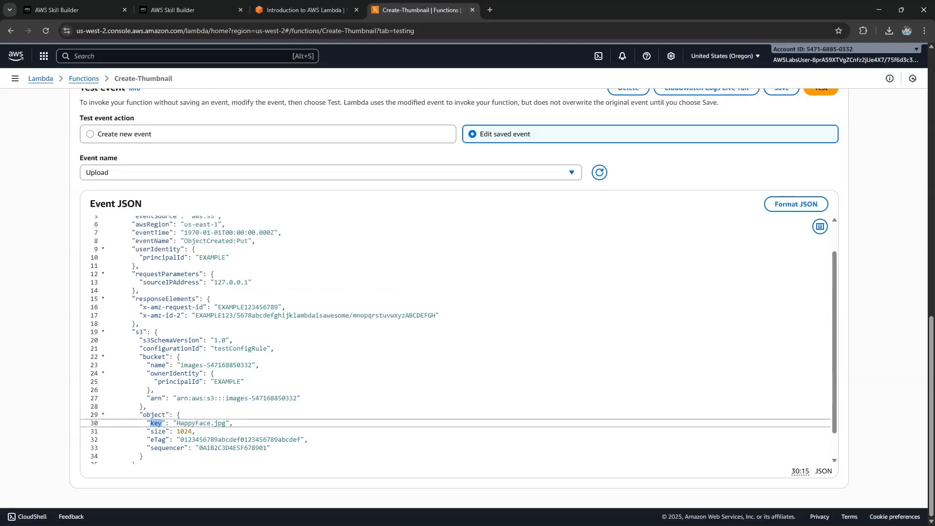
{"action": "left_click", "coordinate": [161, 365]}
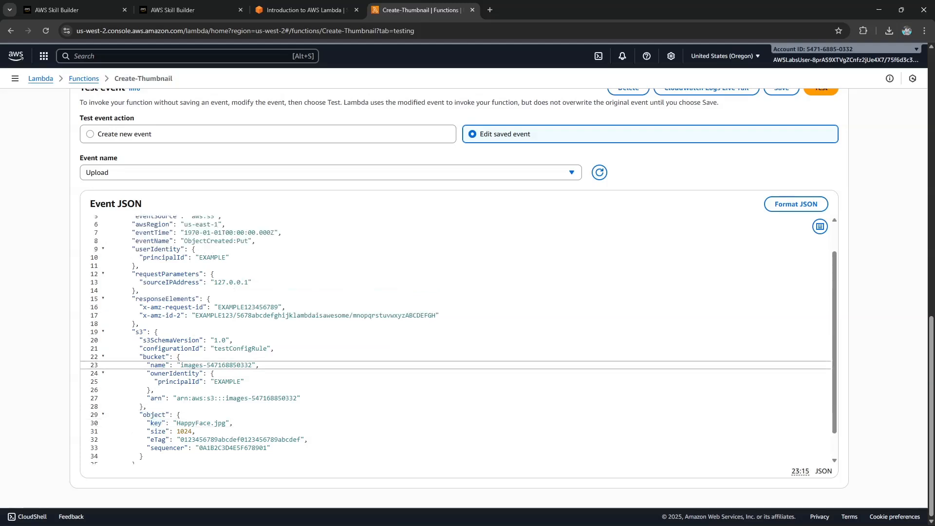
{"action": "scroll", "coordinate": [162, 365], "scroll_direction": "up", "scroll_amount": 2}
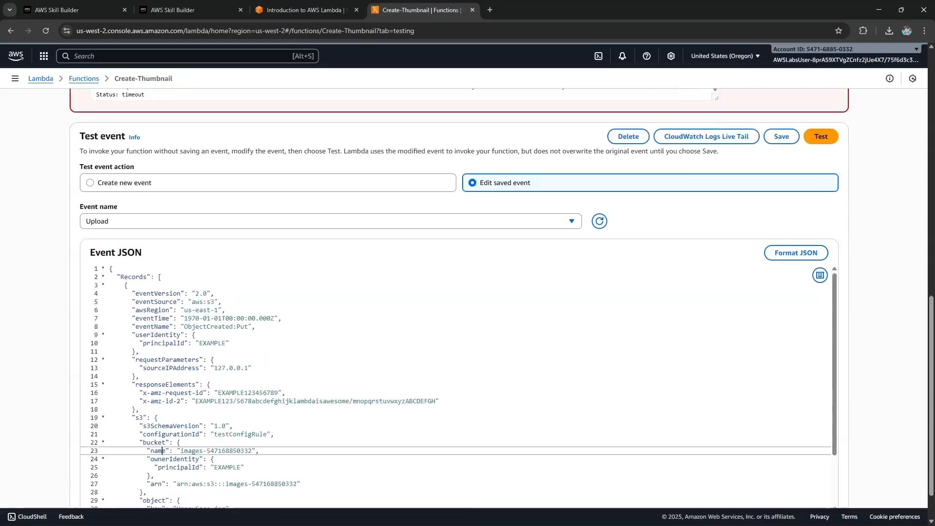
{"action": "left_click", "coordinate": [781, 137]}
{"action": "left_click", "coordinate": [820, 136]}
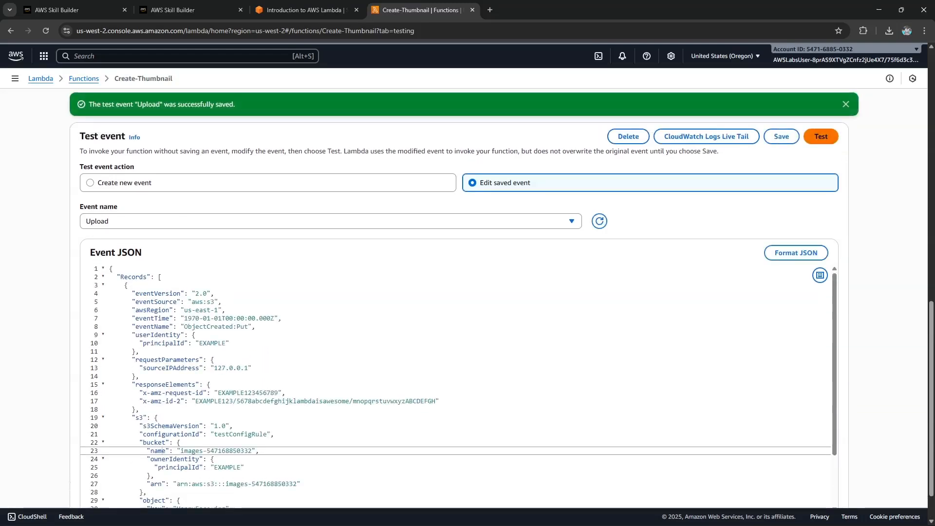
Expand the new test run's details and examine its summary and log output.
{"action": "scroll", "coordinate": [459, 311], "scroll_direction": "up", "scroll_amount": 2}
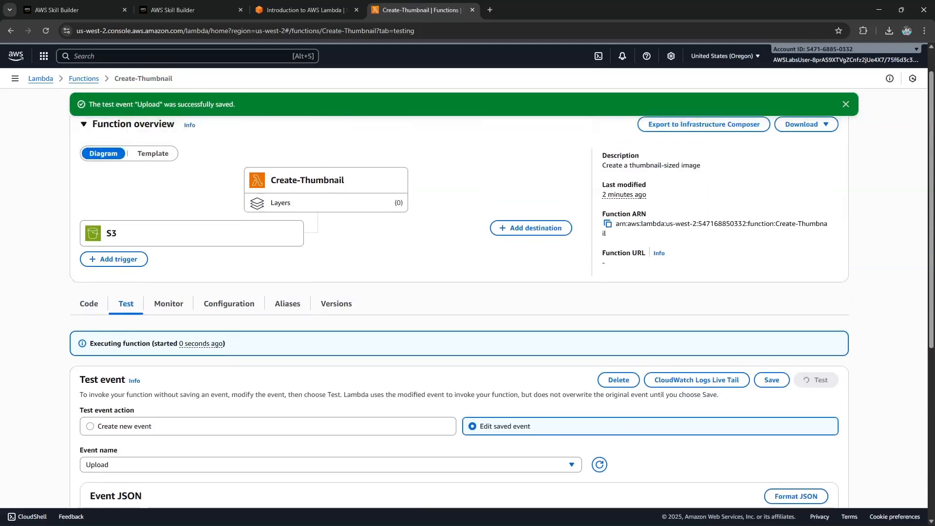
{"action": "scroll", "coordinate": [459, 312], "scroll_direction": "down", "scroll_amount": 7}
{"action": "scroll", "coordinate": [459, 312], "scroll_direction": "up", "scroll_amount": 1}
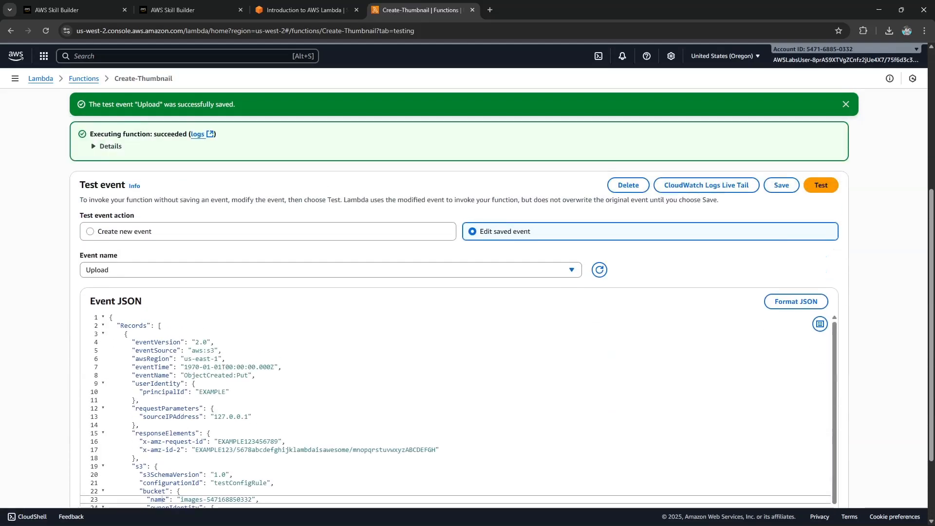
{"action": "scroll", "coordinate": [459, 312], "scroll_direction": "up", "scroll_amount": 5}
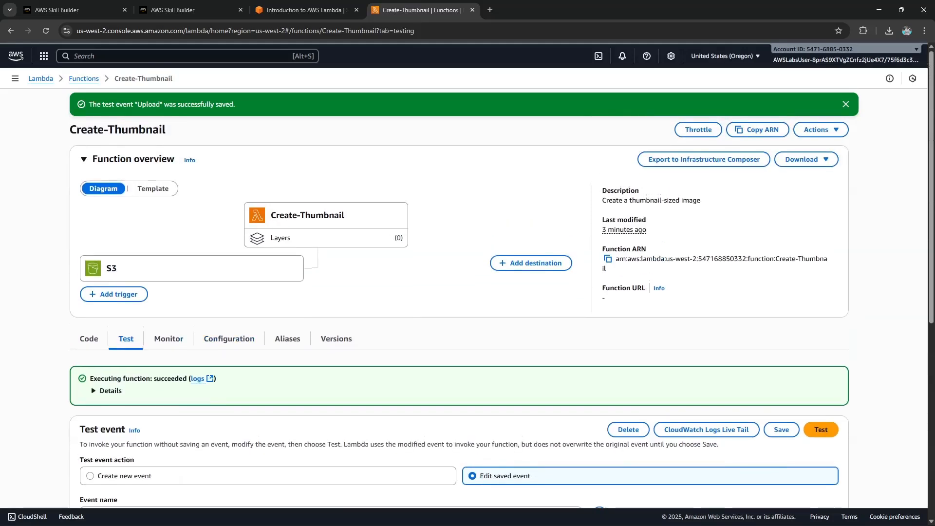
{"action": "left_click", "coordinate": [111, 390]}
{"action": "scroll", "coordinate": [111, 390], "scroll_direction": "down", "scroll_amount": 3}
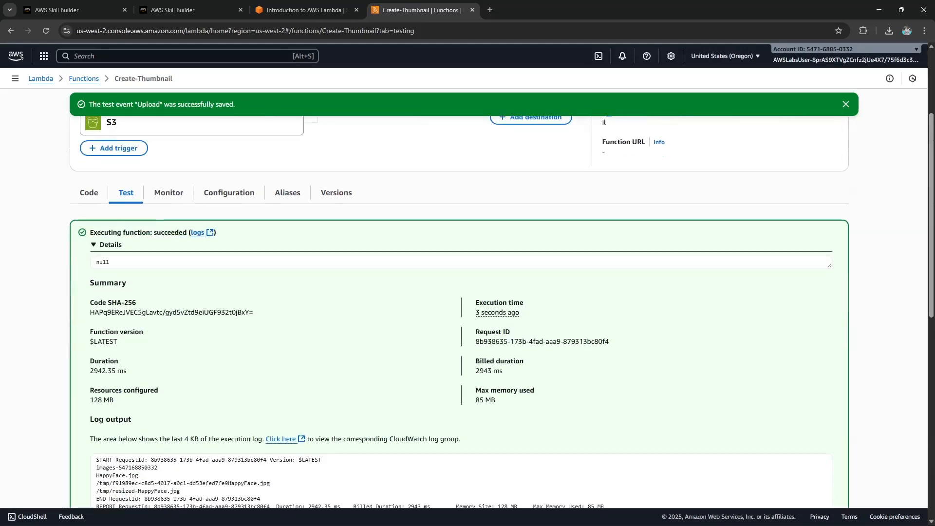
{"action": "scroll", "coordinate": [459, 312], "scroll_direction": "down", "scroll_amount": 4}
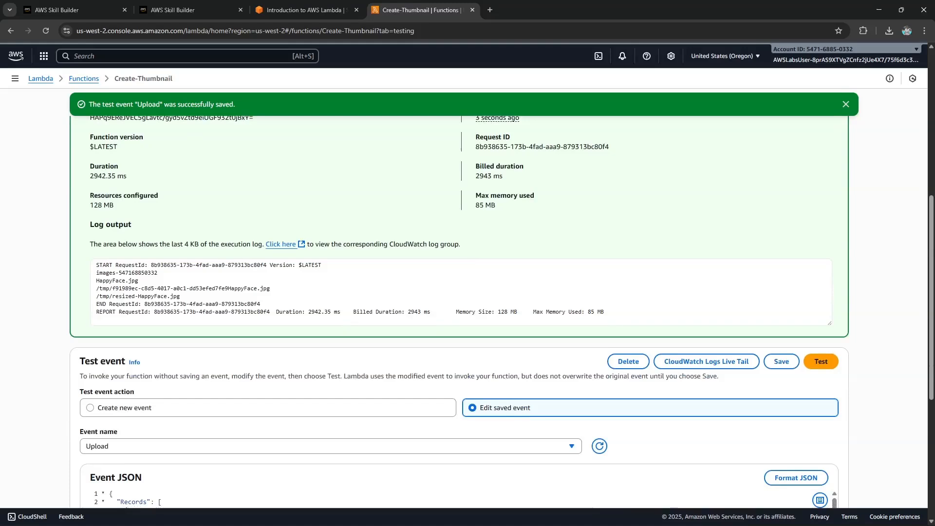
{"action": "left_click_drag", "start_coordinate": [88, 262], "coordinate": [606, 317]}
{"action": "left_click", "coordinate": [461, 292]}
{"action": "left_click_drag", "start_coordinate": [96, 264], "coordinate": [609, 319]}
{"action": "left_click", "coordinate": [614, 312]}
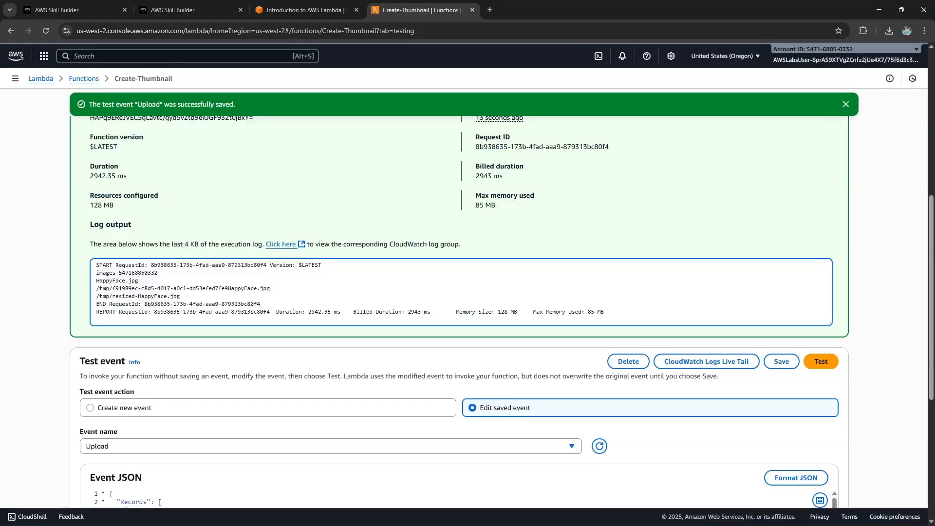
Compare the test run's details with the lab's list of execution information and check the instructions for viewing the resized image.
{"action": "scroll", "coordinate": [585, 292], "scroll_direction": "up", "scroll_amount": 1}
{"action": "left_click", "coordinate": [305, 10]}
{"action": "left_click_drag", "start_coordinate": [192, 287], "coordinate": [231, 299]}
{"action": "left_click", "coordinate": [230, 299]}
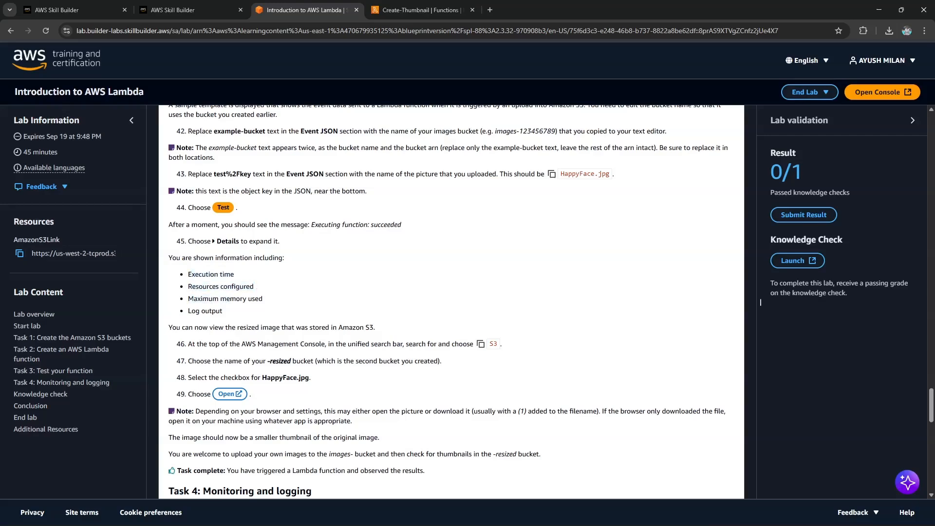
{"action": "key", "text": "ctrl+Tab"}
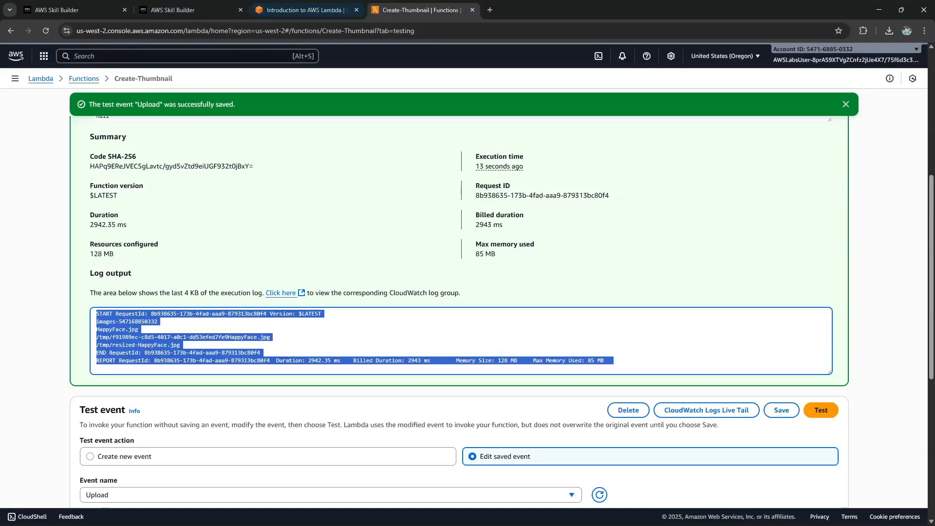
{"action": "key", "text": "ctrl+shift+Tab"}
{"action": "key", "text": "ctrl+Tab"}
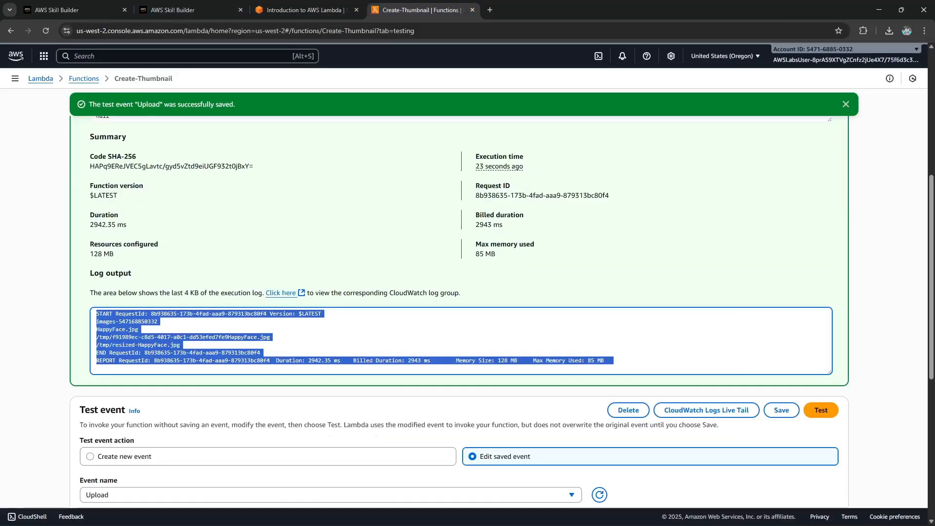
Search the AWS console for s3, open the S3 service in a new browser tab and open the -resized images bucket.
{"action": "key", "text": "alt+s"}
{"action": "type", "text": "s3"}
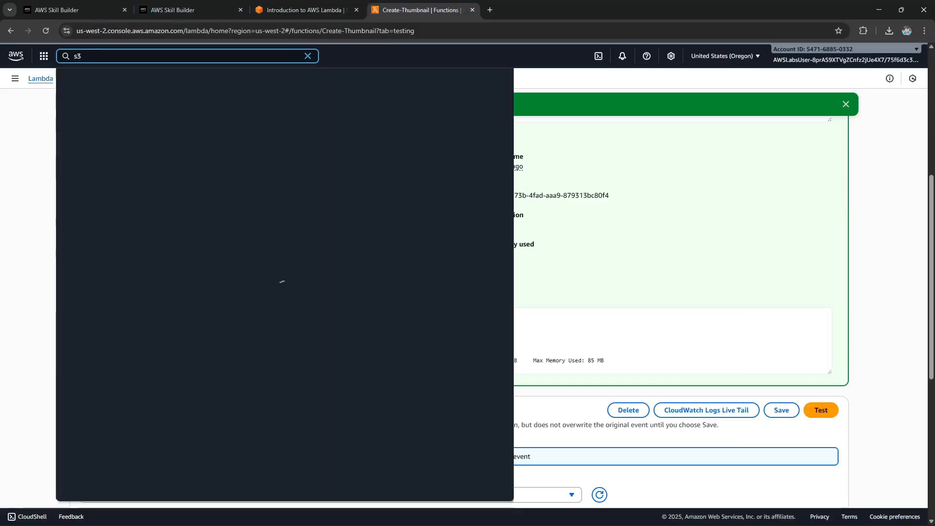
{"action": "right_click", "coordinate": [209, 108]}
{"action": "left_click", "coordinate": [236, 119]}
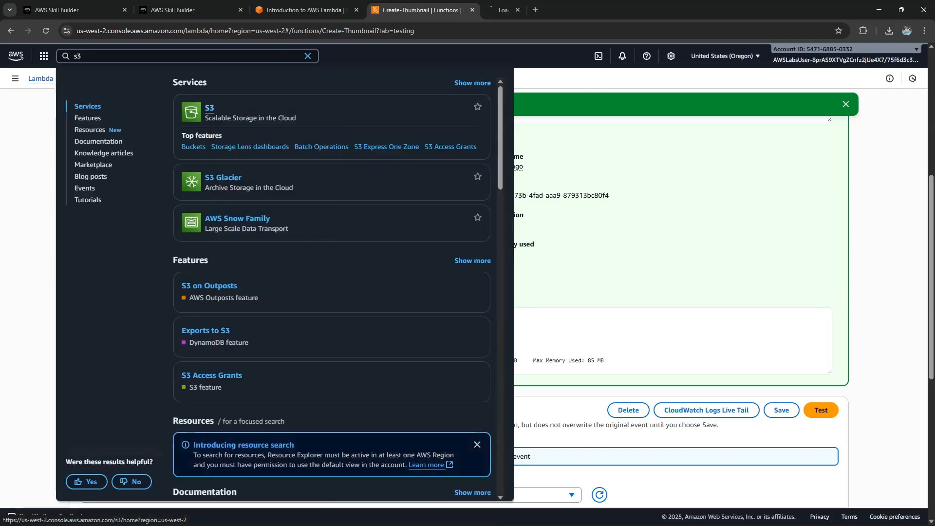
{"action": "left_click", "coordinate": [531, 10]}
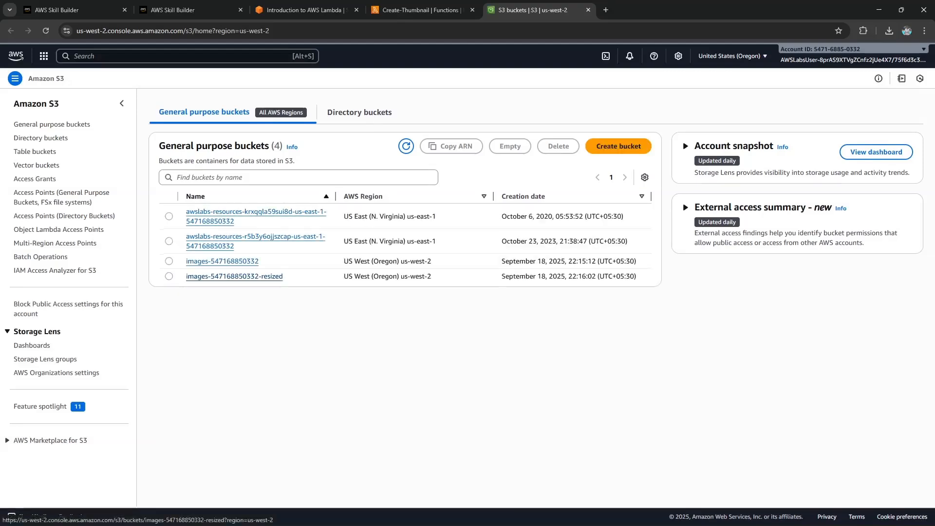
{"action": "left_click", "coordinate": [234, 277]}
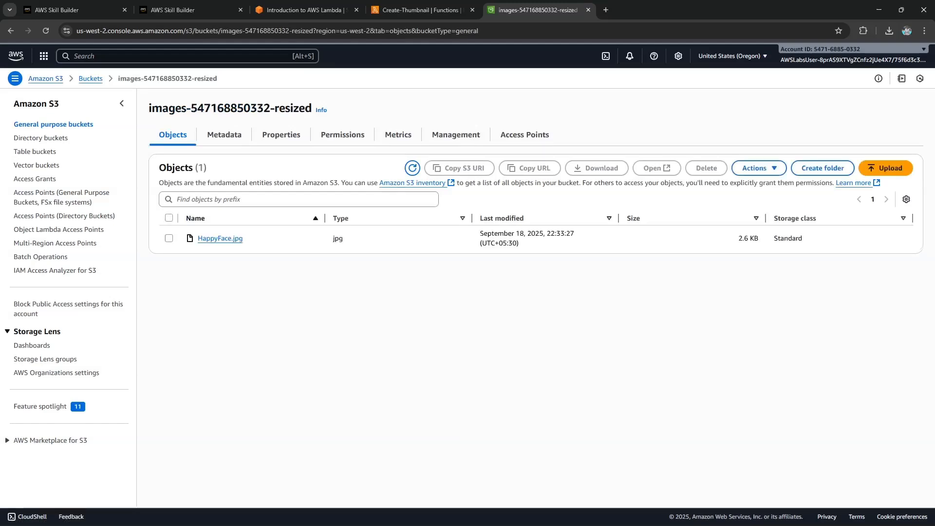
Following the lab's instructions, select HappyFace.jpg in the -resized bucket, open it and save the file as HappyFace (1).jpg.
{"action": "key", "text": "ctrl+shift+Tab"}
{"action": "key", "text": "ctrl+shift+Tab"}
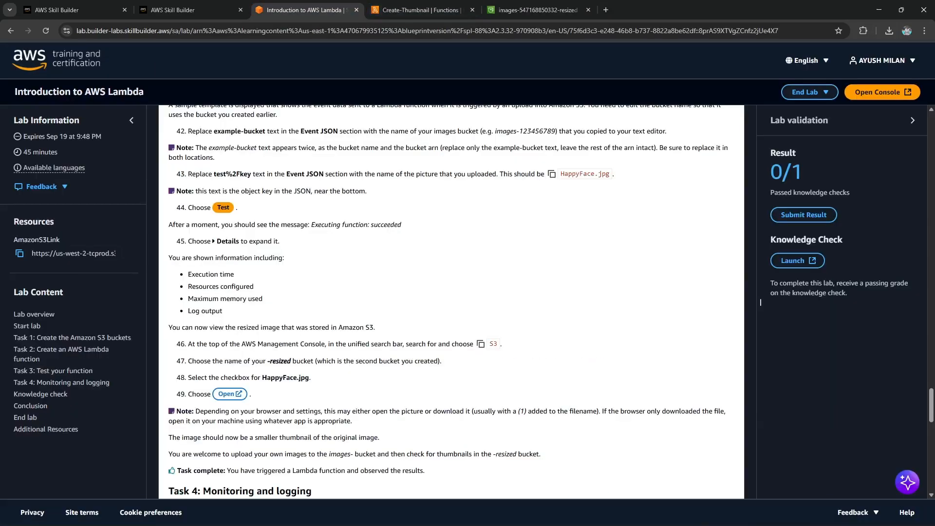
{"action": "left_click", "coordinate": [537, 9]}
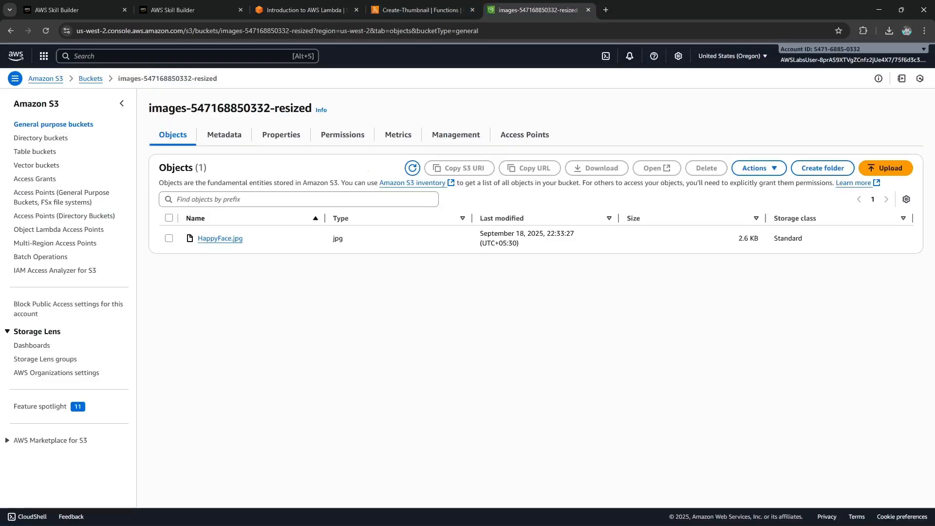
{"action": "left_click", "coordinate": [169, 238]}
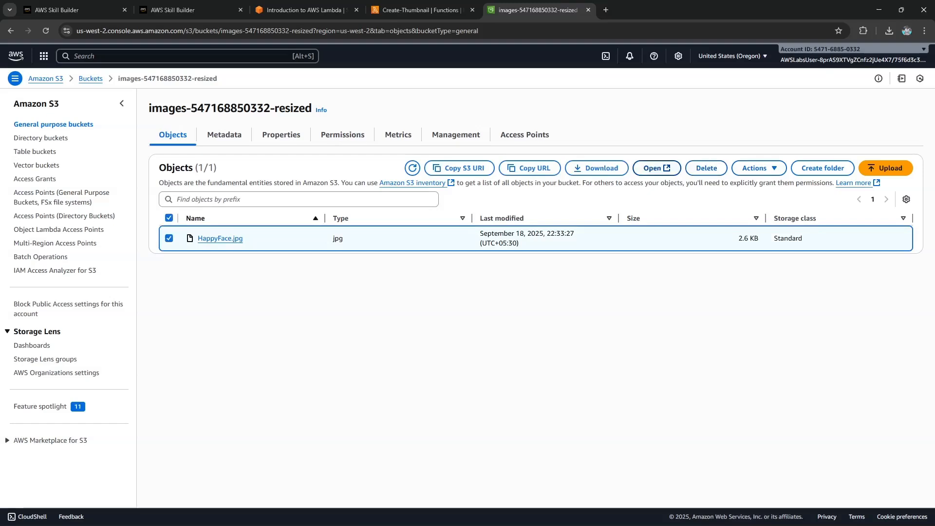
{"action": "left_click", "coordinate": [656, 168]}
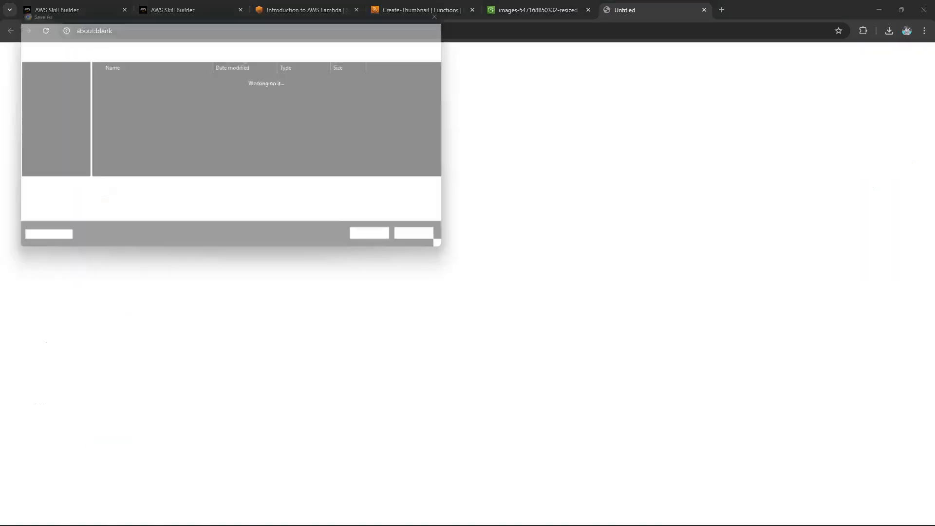
{"action": "key", "text": "Return"}
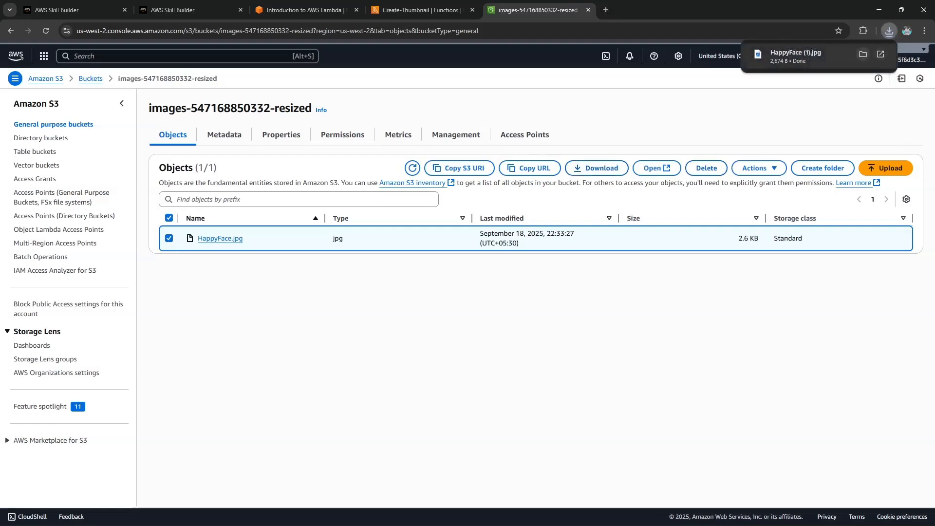
Open the downloaded HappyFace (1).jpg, examine the thumbnail at different zoom levels and close the image viewer.
{"action": "left_click", "coordinate": [880, 54]}
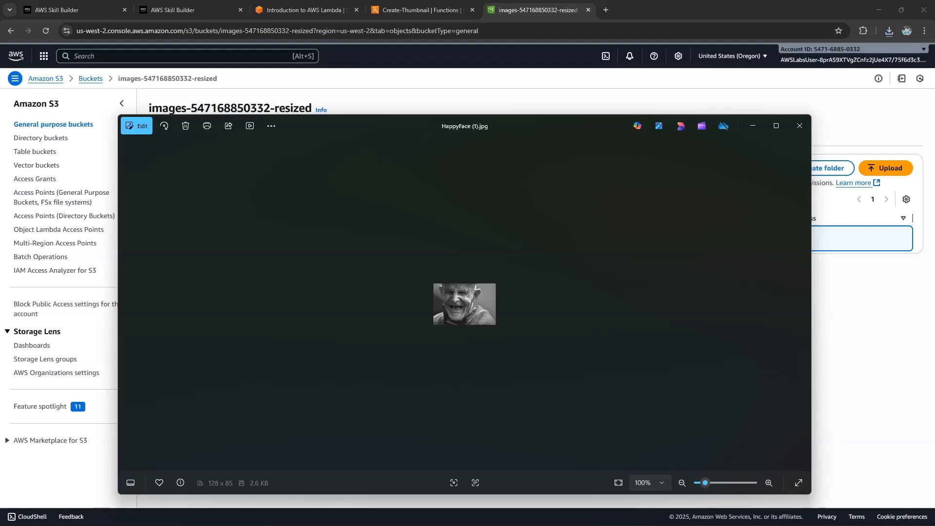
{"action": "scroll", "coordinate": [464, 303], "scroll_direction": "up", "scroll_amount": 6}
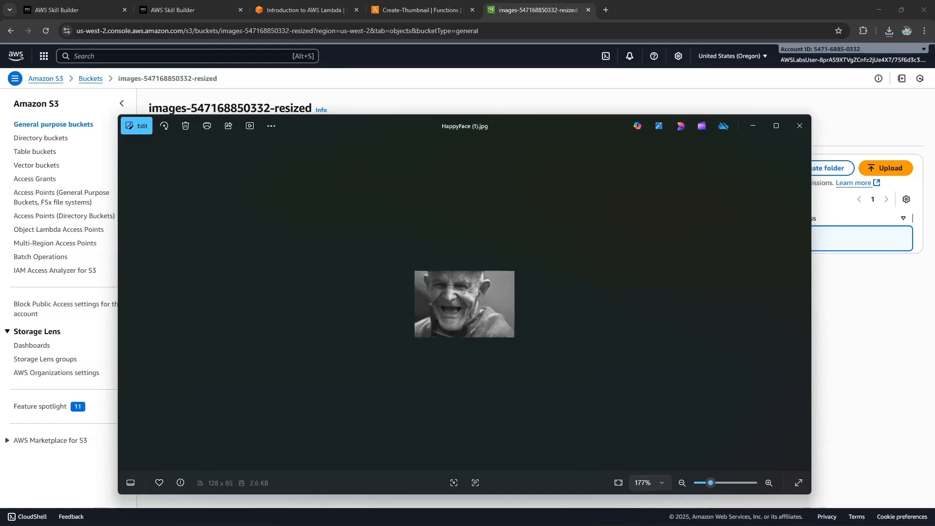
{"action": "scroll", "coordinate": [464, 304], "scroll_direction": "down", "scroll_amount": 4}
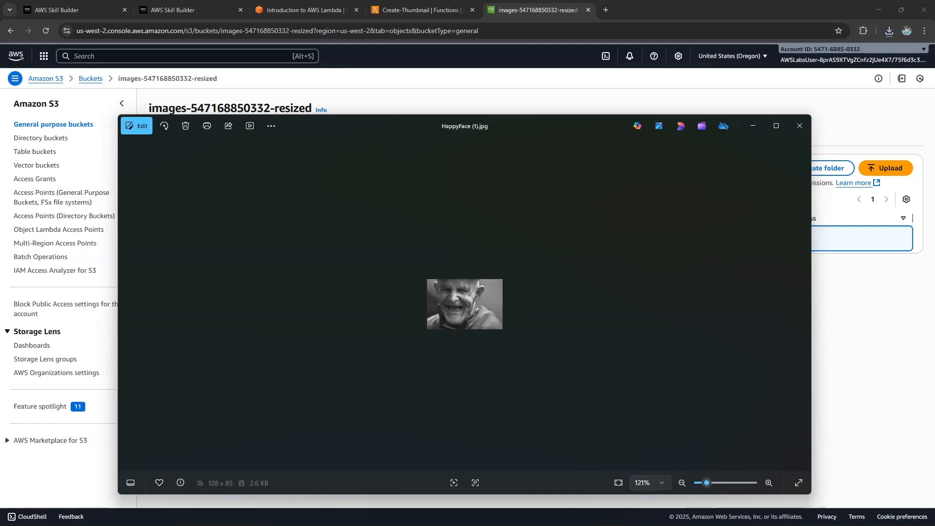
{"action": "left_click", "coordinate": [799, 125]}
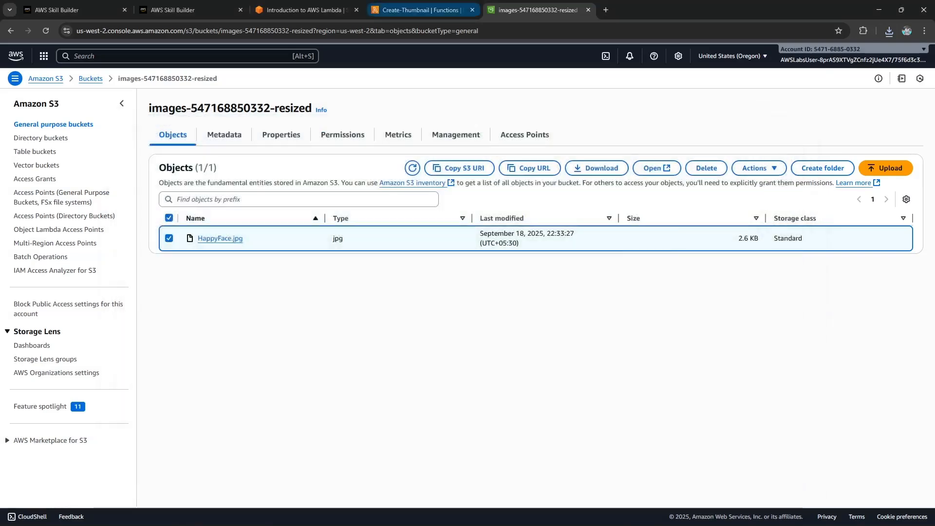
Review the lab's notes on opening the resized thumbnail and the start of Task 4: Monitoring and logging.
{"action": "left_click", "coordinate": [304, 10]}
{"action": "scroll", "coordinate": [760, 302], "scroll_direction": "down", "scroll_amount": 3}
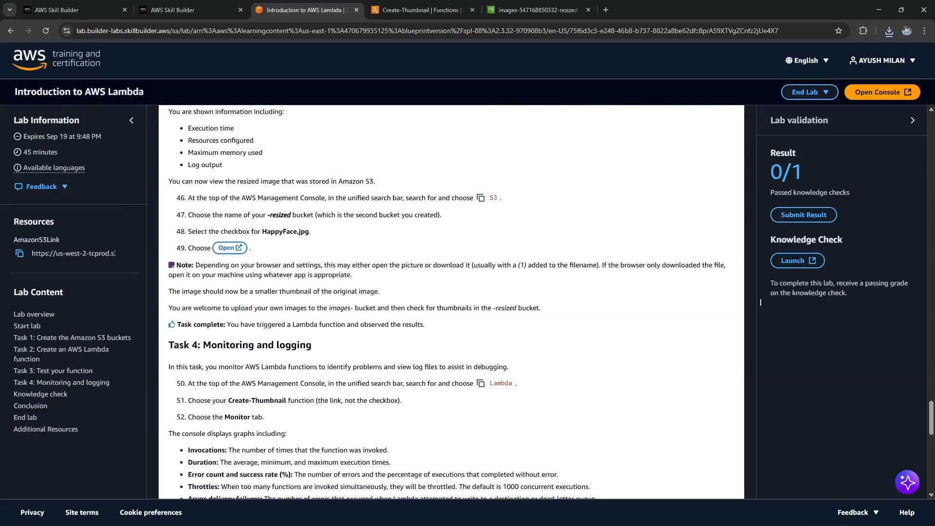
{"action": "left_click_drag", "start_coordinate": [220, 265], "coordinate": [340, 275]}
{"action": "left_click", "coordinate": [340, 275]}
{"action": "left_click_drag", "start_coordinate": [432, 265], "coordinate": [517, 266]}
{"action": "left_click", "coordinate": [518, 266]}
{"action": "left_click", "coordinate": [889, 31]}
{"action": "left_click", "coordinate": [799, 74]}
{"action": "left_click_drag", "start_coordinate": [234, 308], "coordinate": [336, 324]}
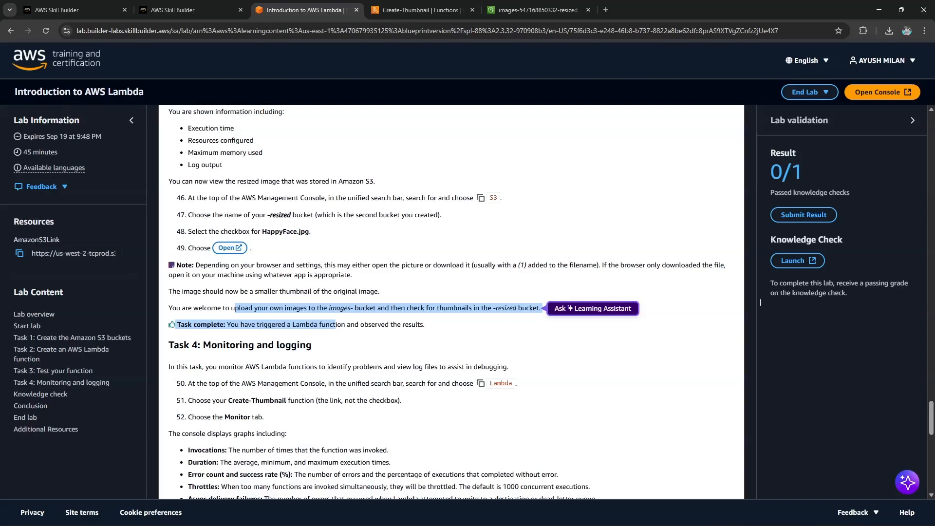
{"action": "left_click_drag", "start_coordinate": [198, 344], "coordinate": [312, 345]}
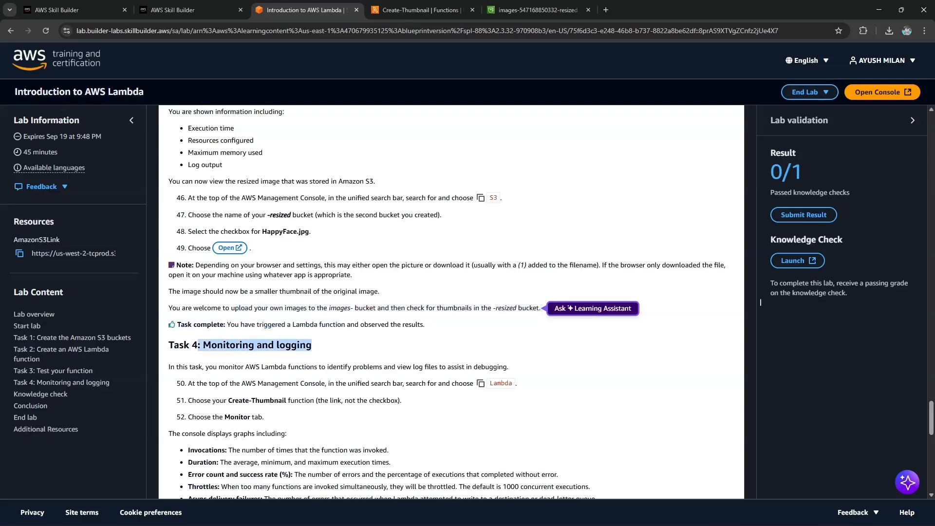
{"action": "left_click", "coordinate": [314, 359]}
{"action": "scroll", "coordinate": [314, 360], "scroll_direction": "down", "scroll_amount": 2}
Open the monitoring view of the Create-Thumbnail Lambda function.
{"action": "key", "text": "ctrl+Tab"}
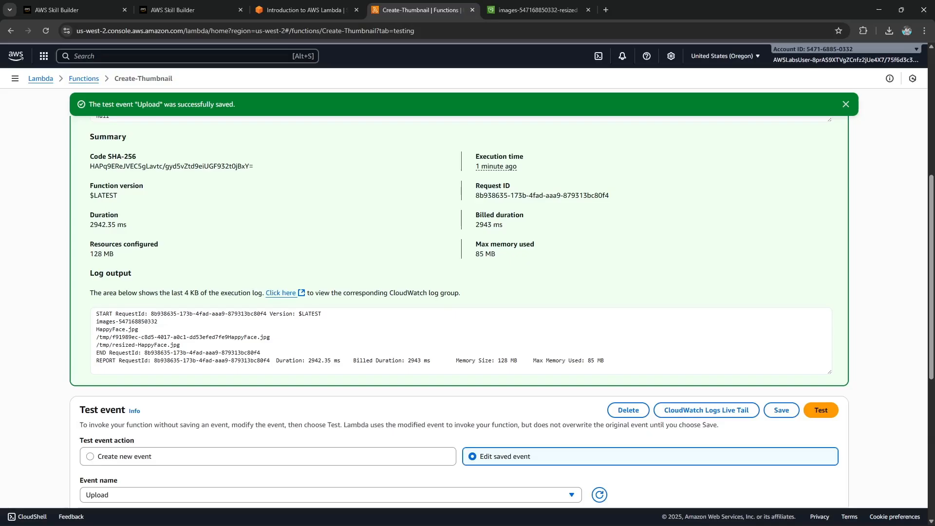
{"action": "scroll", "coordinate": [168, 338], "scroll_direction": "up", "scroll_amount": 6}
{"action": "left_click", "coordinate": [169, 339]}
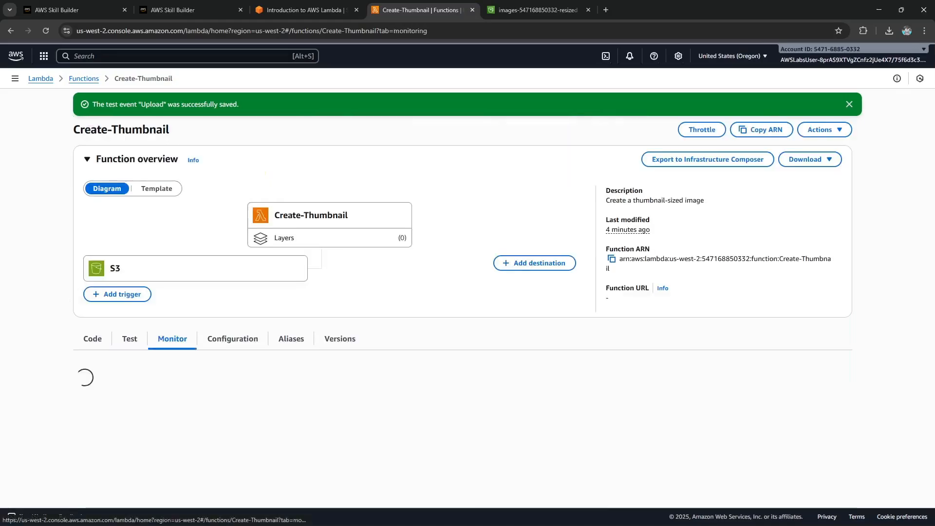
Compare Create-Thumbnail's CloudWatch metrics graphs with the graphs listed in the lab instructions, from Invocations through Iterator age.
{"action": "key", "text": "ctrl+shift+Tab"}
{"action": "scroll", "coordinate": [760, 303], "scroll_direction": "down", "scroll_amount": 1}
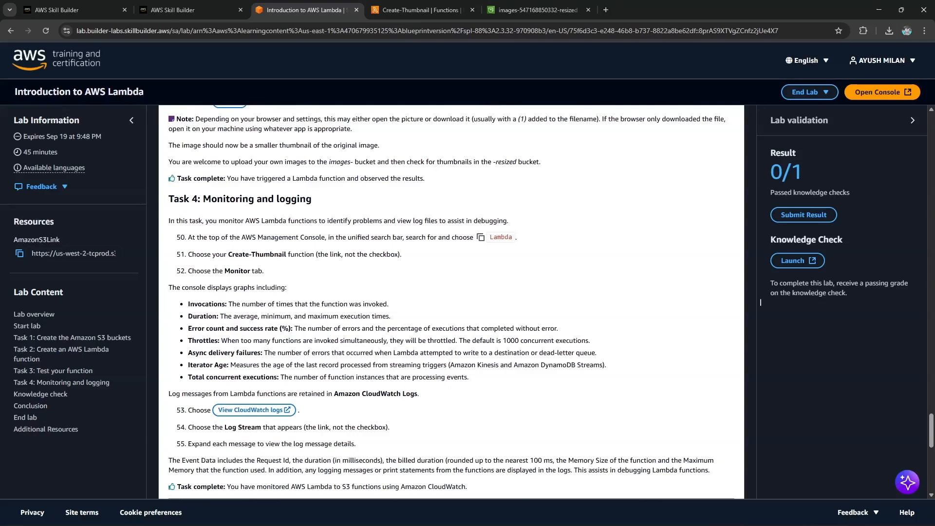
{"action": "left_click_drag", "start_coordinate": [189, 304], "coordinate": [237, 304]}
{"action": "key", "text": "ctrl+Tab"}
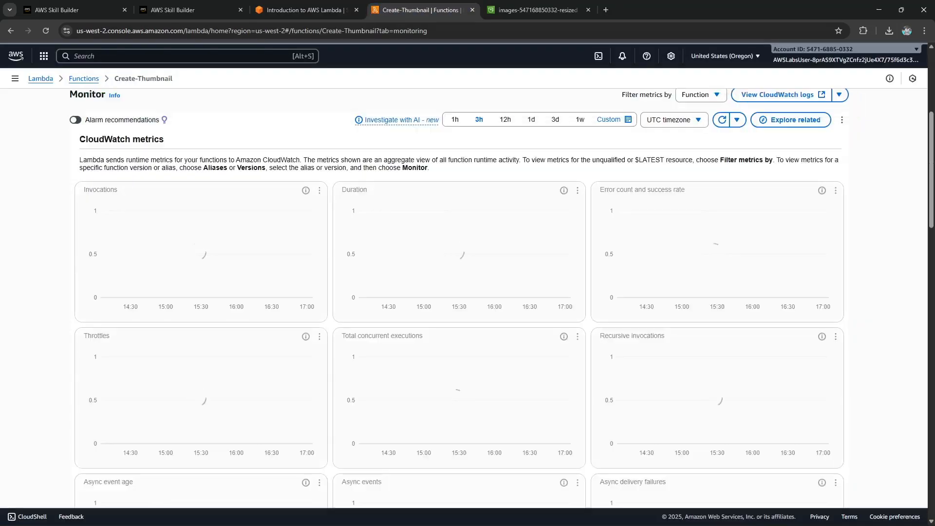
{"action": "left_click_drag", "start_coordinate": [79, 187], "coordinate": [164, 187]}
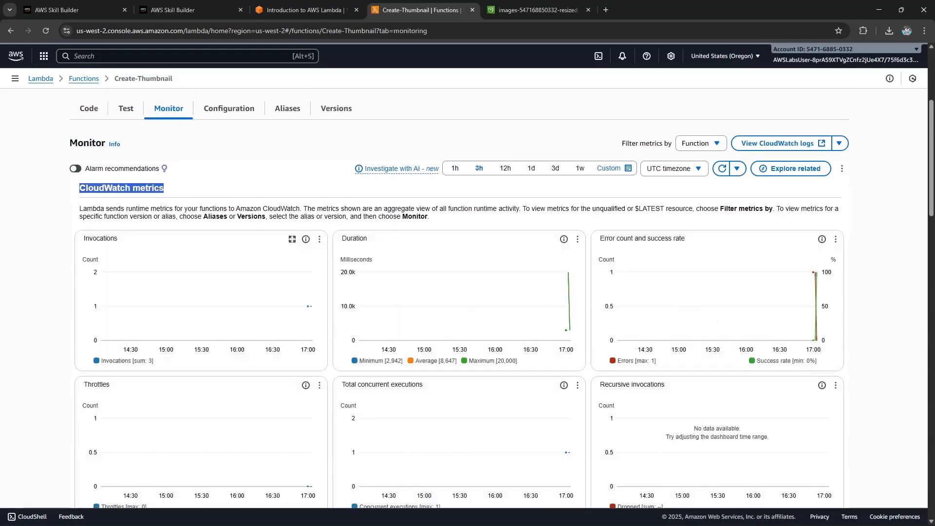
{"action": "mouse_move", "coordinate": [310, 307]}
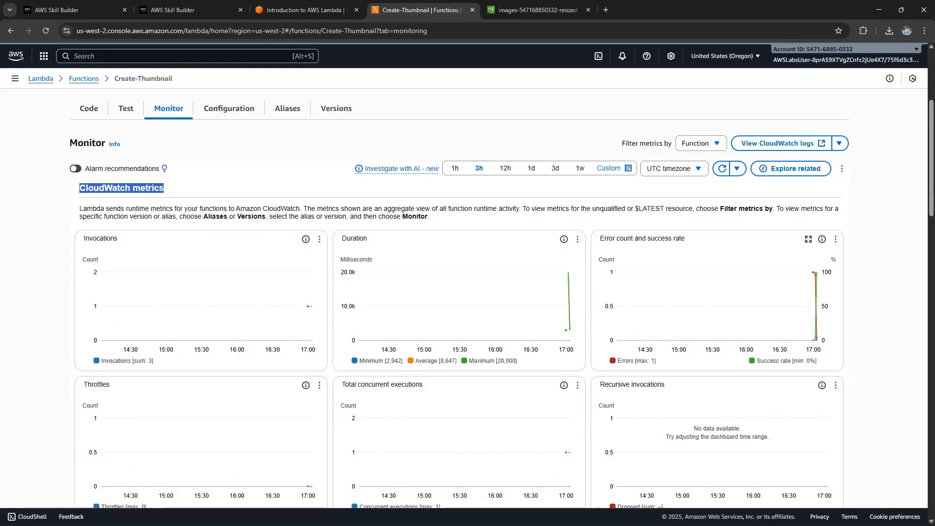
{"action": "scroll", "coordinate": [467, 292], "scroll_direction": "down", "scroll_amount": 2}
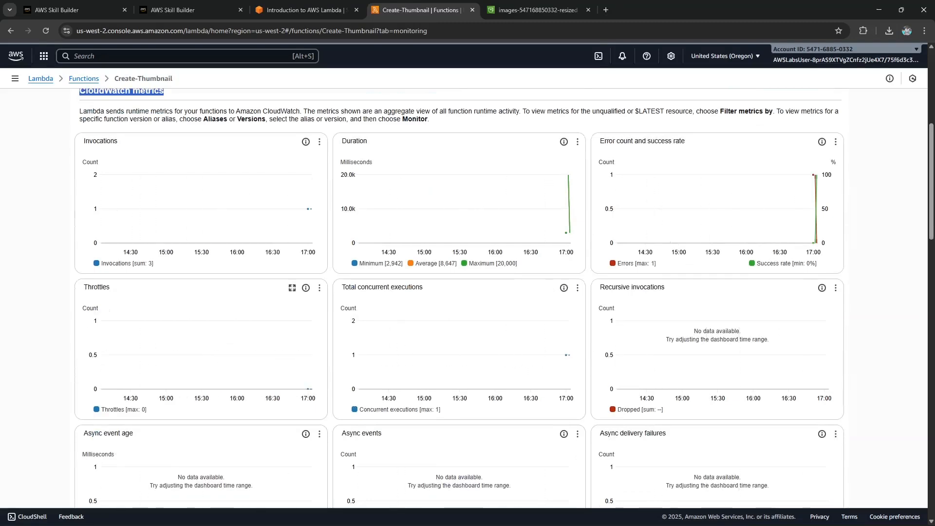
{"action": "scroll", "coordinate": [458, 341], "scroll_direction": "down", "scroll_amount": 2}
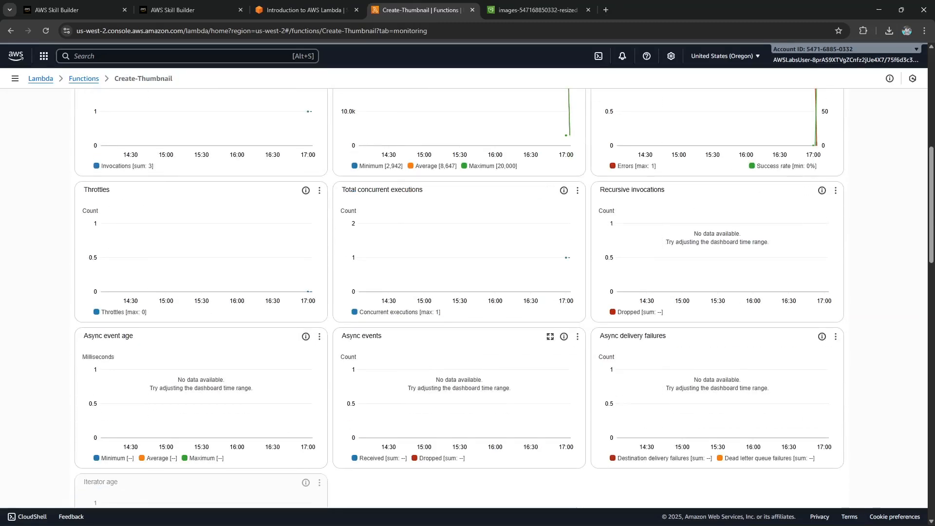
{"action": "scroll", "coordinate": [458, 341], "scroll_direction": "down", "scroll_amount": 4}
{"action": "scroll", "coordinate": [458, 341], "scroll_direction": "up", "scroll_amount": 6}
Following the lab's instructions, view Create-Thumbnail's CloudWatch logs and open the older log stream in the /aws/lambda/Create-Thumbnail log group.
{"action": "left_click", "coordinate": [306, 10]}
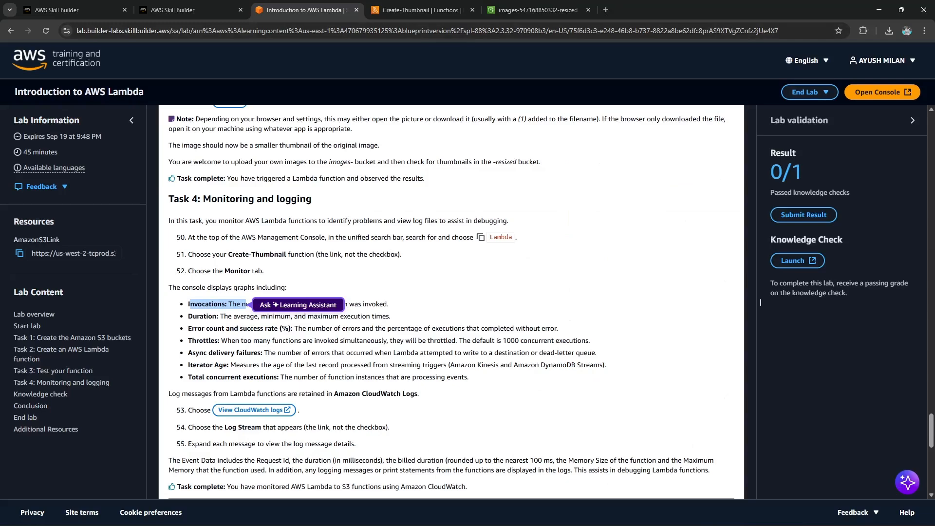
{"action": "left_click", "coordinate": [760, 302]}
{"action": "left_click", "coordinate": [419, 9]}
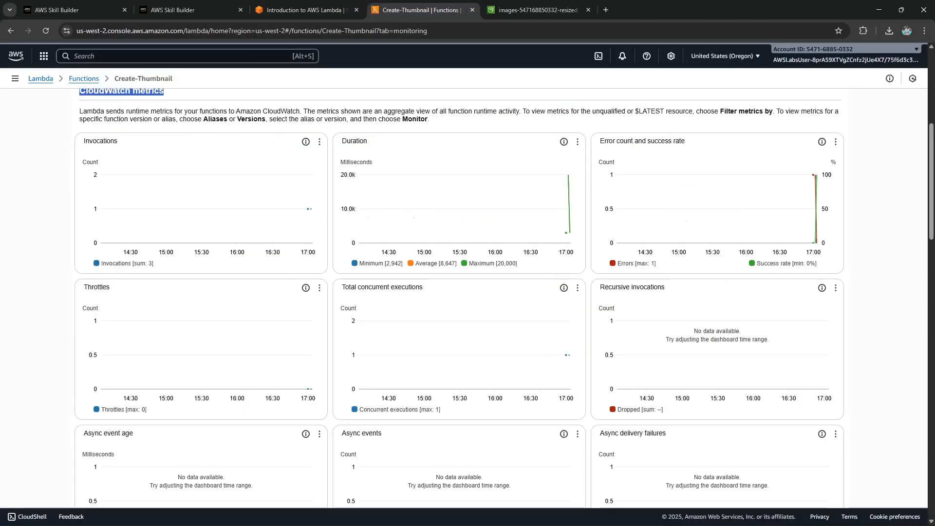
{"action": "scroll", "coordinate": [568, 235], "scroll_direction": "up", "scroll_amount": 5}
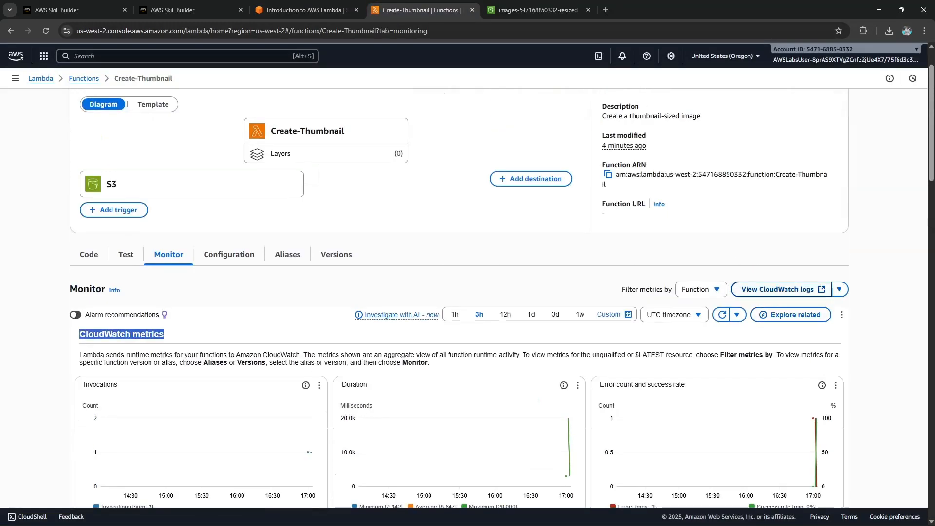
{"action": "left_click", "coordinate": [777, 290]}
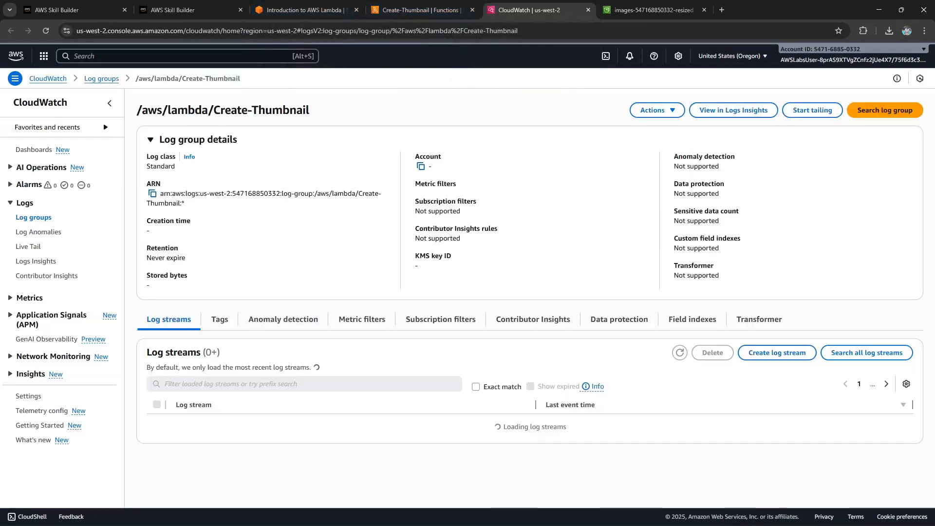
{"action": "left_click_drag", "start_coordinate": [142, 111], "coordinate": [310, 110]}
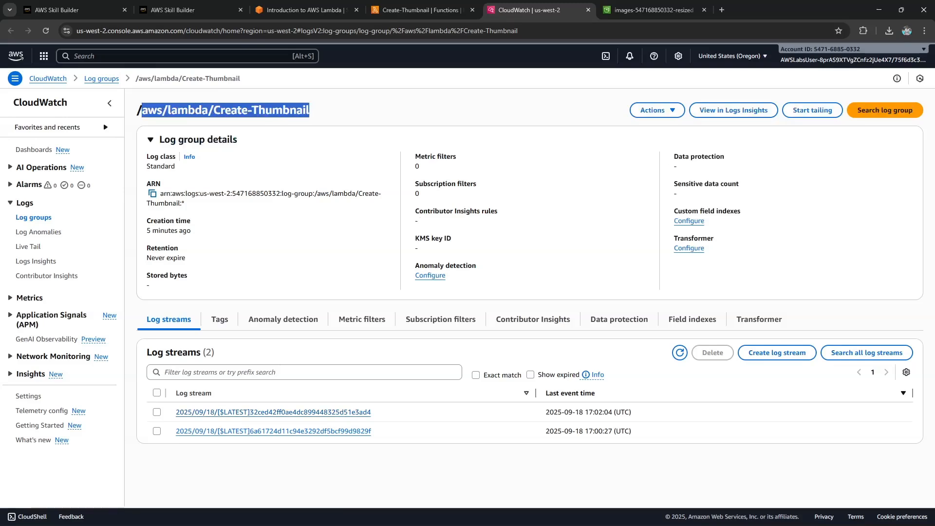
{"action": "left_click", "coordinate": [273, 431]}
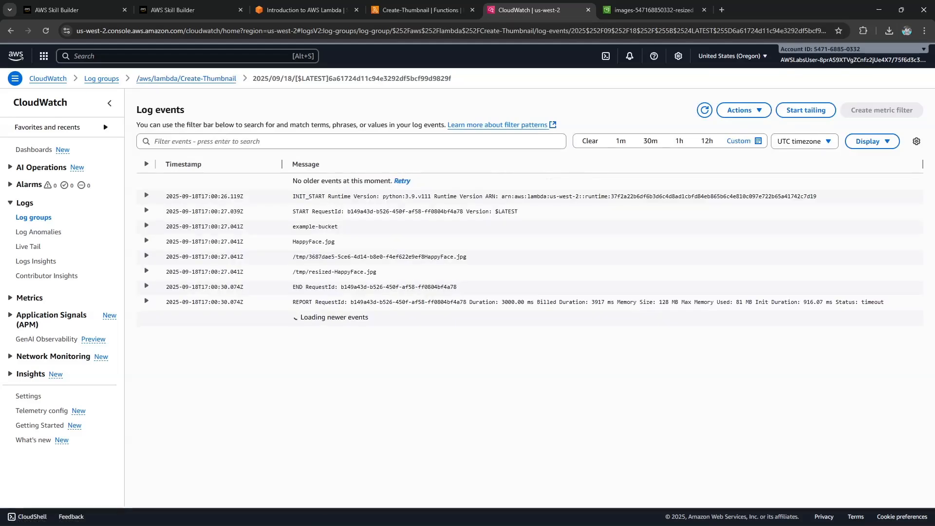
Examine the stream's log events, briefly expanding the /tmp/resized-HappyFace.jpg message to view its details.
{"action": "left_click_drag", "start_coordinate": [293, 196], "coordinate": [337, 226]}
{"action": "left_click", "coordinate": [340, 272]}
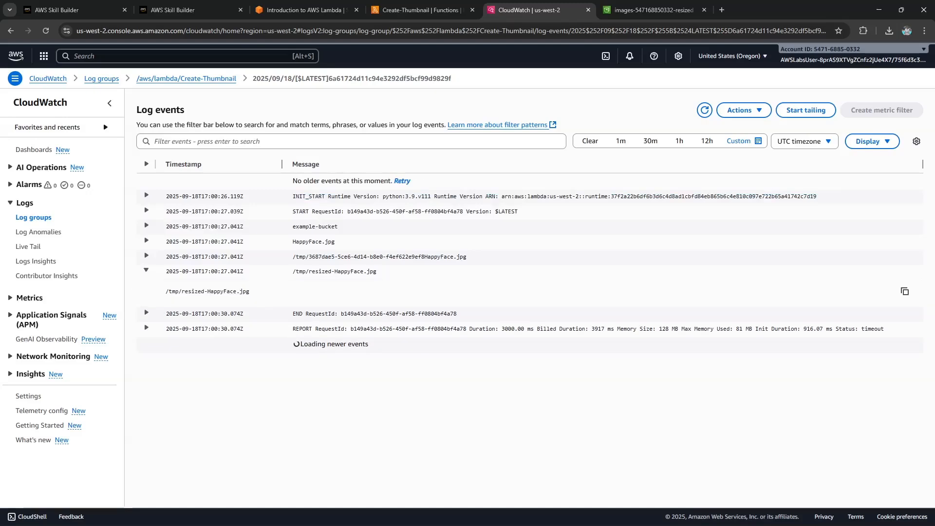
{"action": "left_click", "coordinate": [341, 272]}
{"action": "left_click_drag", "start_coordinate": [292, 272], "coordinate": [377, 272]}
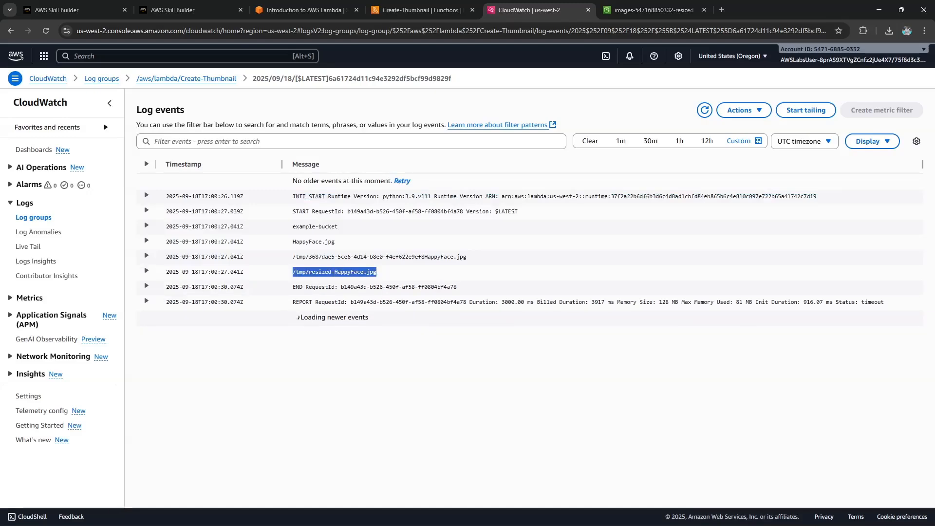
{"action": "left_click", "coordinate": [376, 272]}
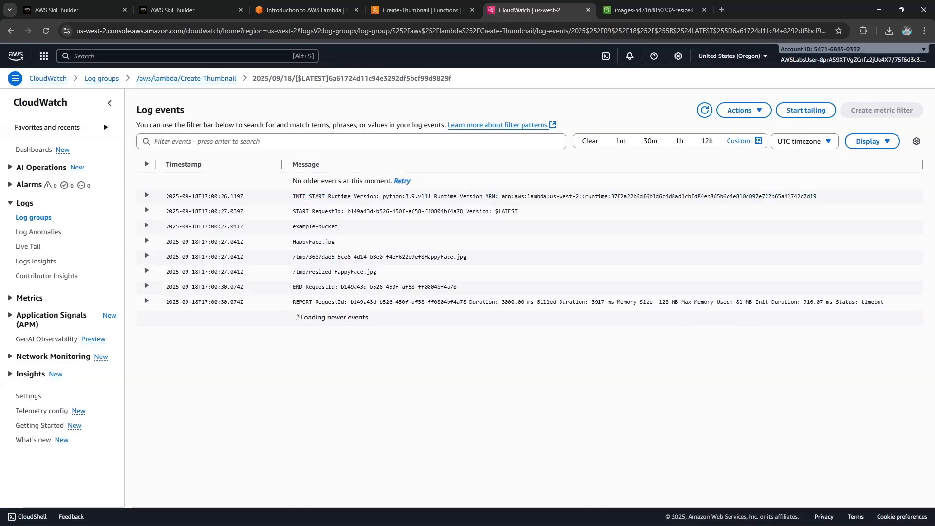
{"action": "left_click_drag", "start_coordinate": [292, 257], "coordinate": [377, 272]}
Check the lab's remaining Task 4 instructions on log streams and event data against the log events and Create-Thumbnail's monitoring page.
{"action": "left_click", "coordinate": [302, 10]}
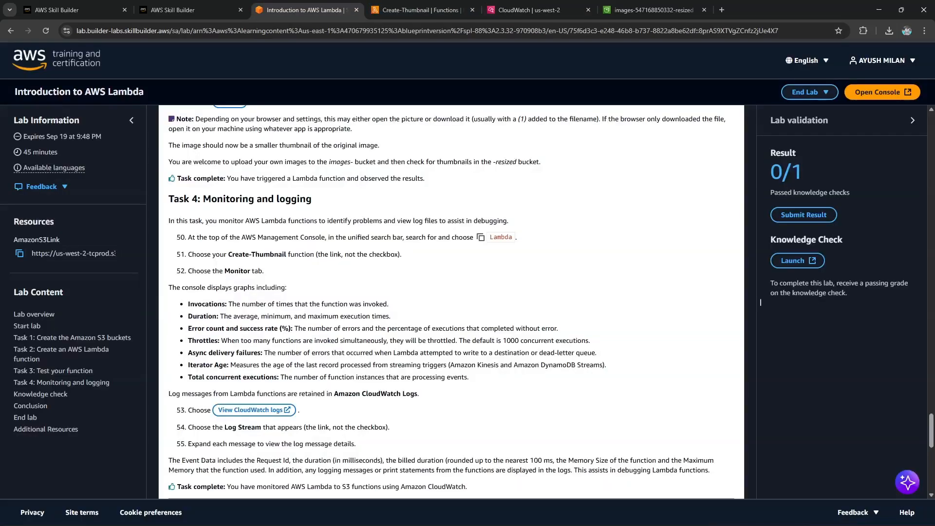
{"action": "scroll", "coordinate": [451, 302], "scroll_direction": "down", "scroll_amount": 1}
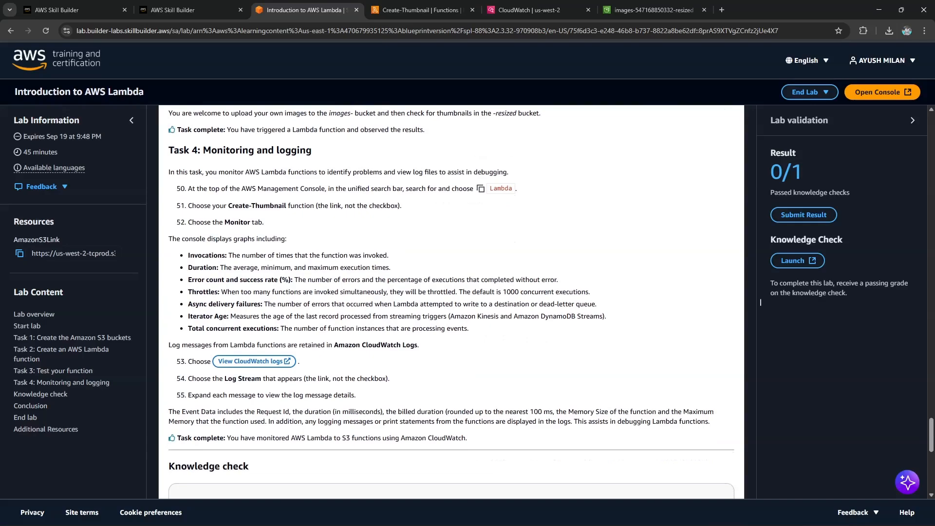
{"action": "left_click_drag", "start_coordinate": [196, 378], "coordinate": [390, 378]}
{"action": "left_click", "coordinate": [390, 378]}
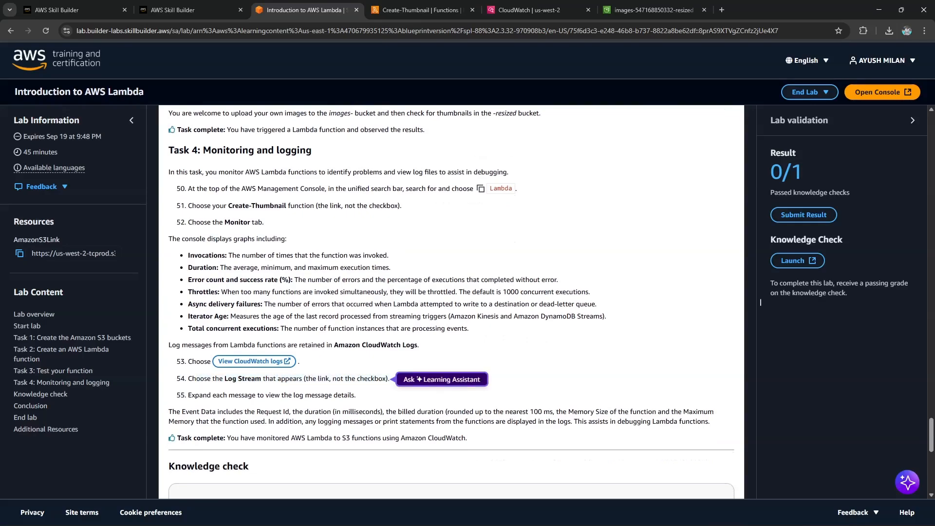
{"action": "left_click", "coordinate": [421, 10]}
{"action": "left_click", "coordinate": [530, 10]}
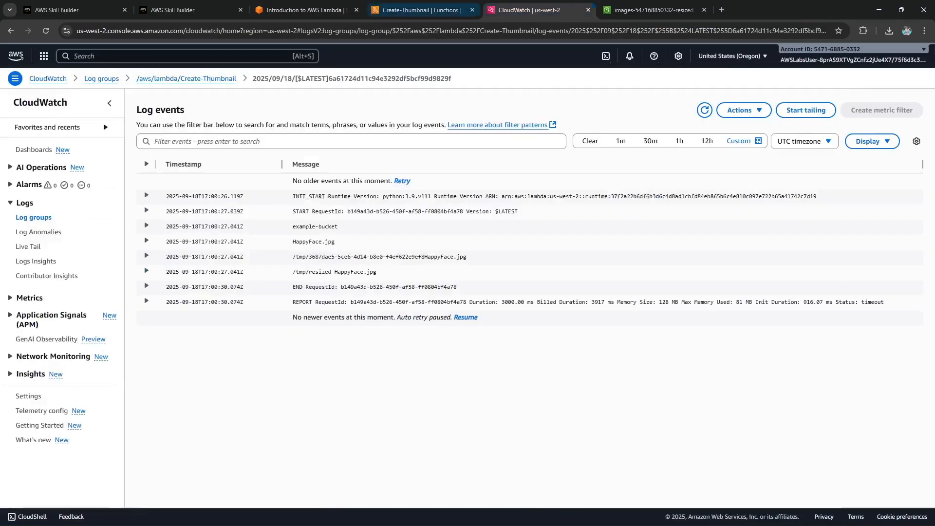
{"action": "left_click", "coordinate": [422, 9]}
{"action": "scroll", "coordinate": [459, 292], "scroll_direction": "up", "scroll_amount": 1}
{"action": "left_click", "coordinate": [530, 10]}
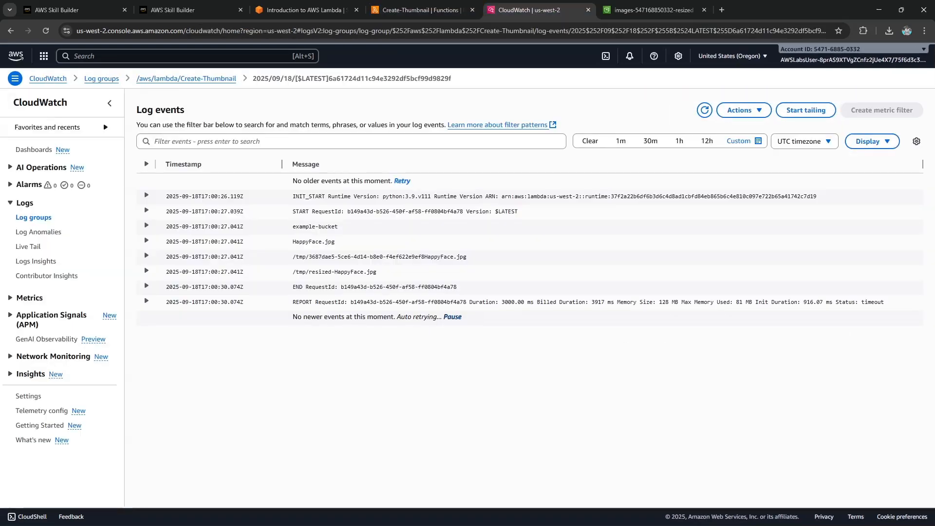
{"action": "left_click", "coordinate": [301, 10]}
{"action": "scroll", "coordinate": [761, 302], "scroll_direction": "up", "scroll_amount": 1}
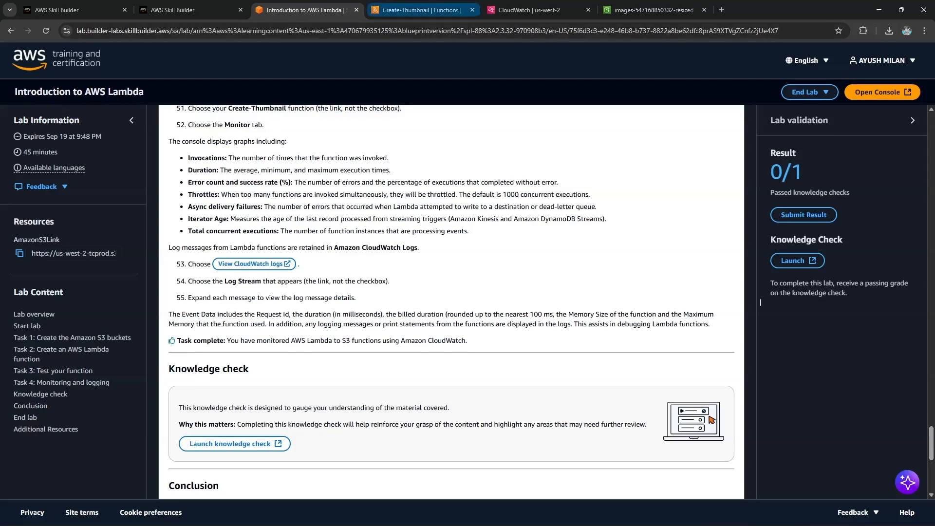
{"action": "left_click", "coordinate": [419, 10]}
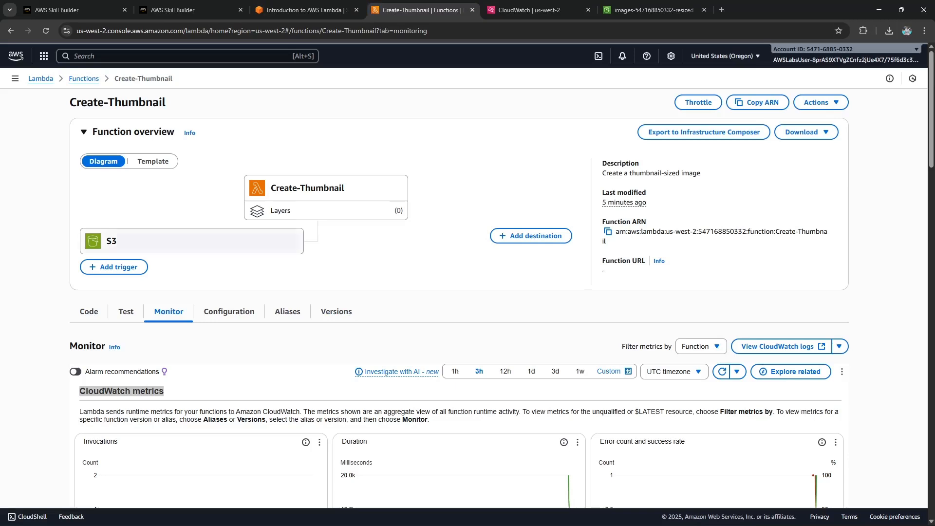
{"action": "left_click", "coordinate": [304, 11]}
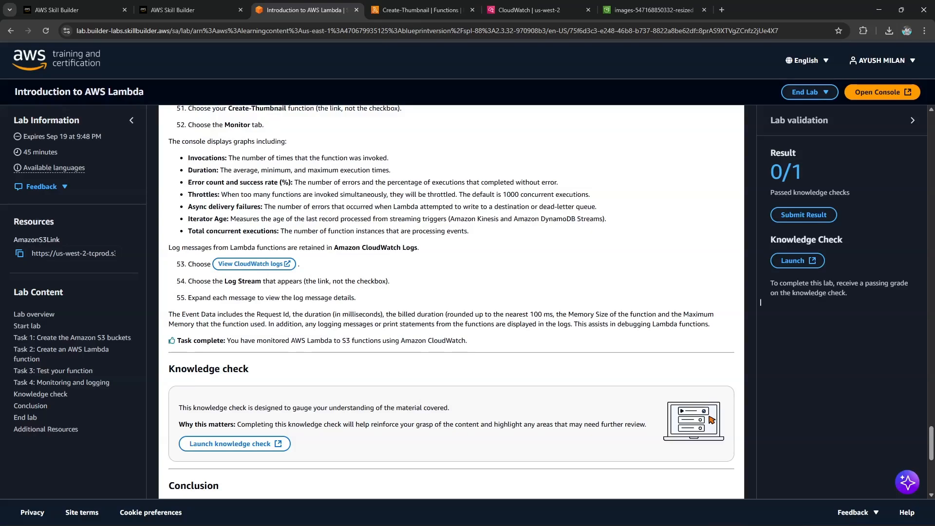
Launch the lab's knowledge check and begin the SPL 88 Introduction to AWS Lambda test at Question 1.
{"action": "scroll", "coordinate": [760, 302], "scroll_direction": "down", "scroll_amount": 1}
{"action": "left_click", "coordinate": [235, 394]}
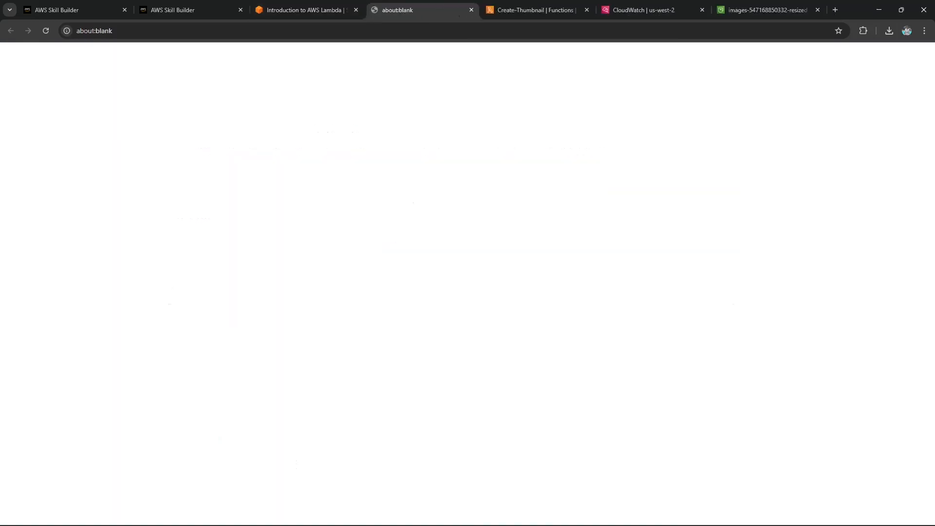
{"action": "left_click", "coordinate": [306, 9]}
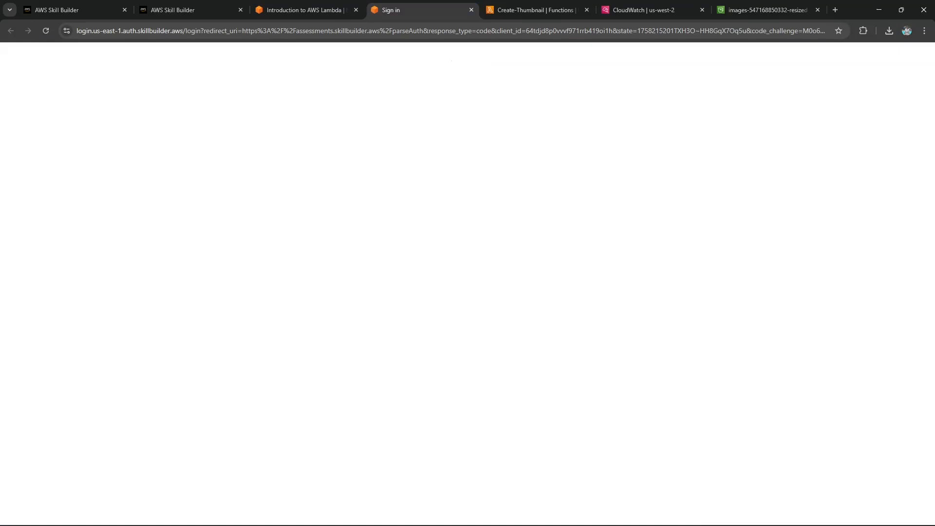
{"action": "key", "text": "ctrl+shift+Tab"}
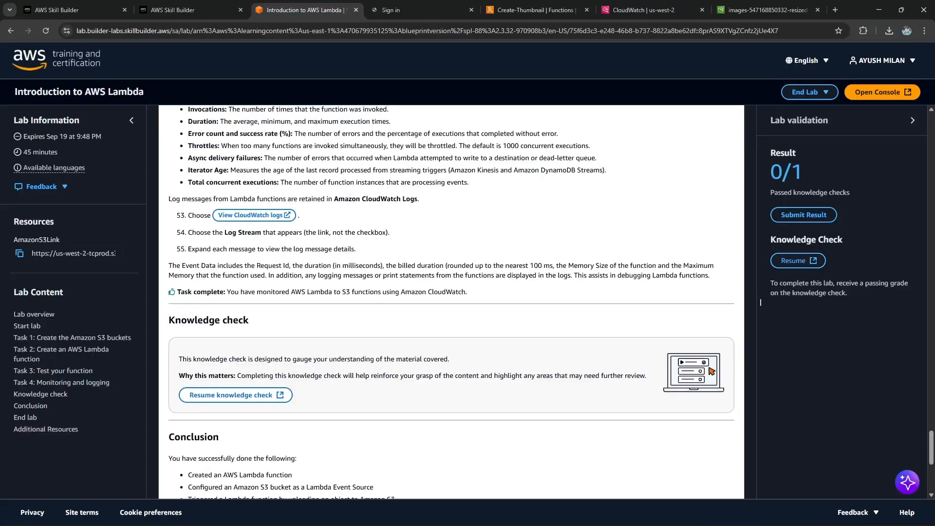
{"action": "left_click_drag", "start_coordinate": [770, 153], "coordinate": [804, 174]}
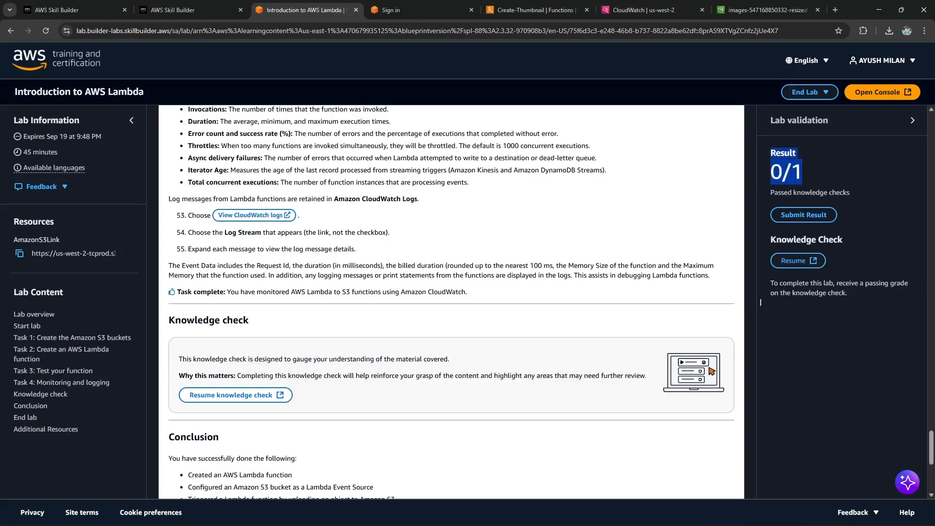
{"action": "key", "text": "ctrl+Tab"}
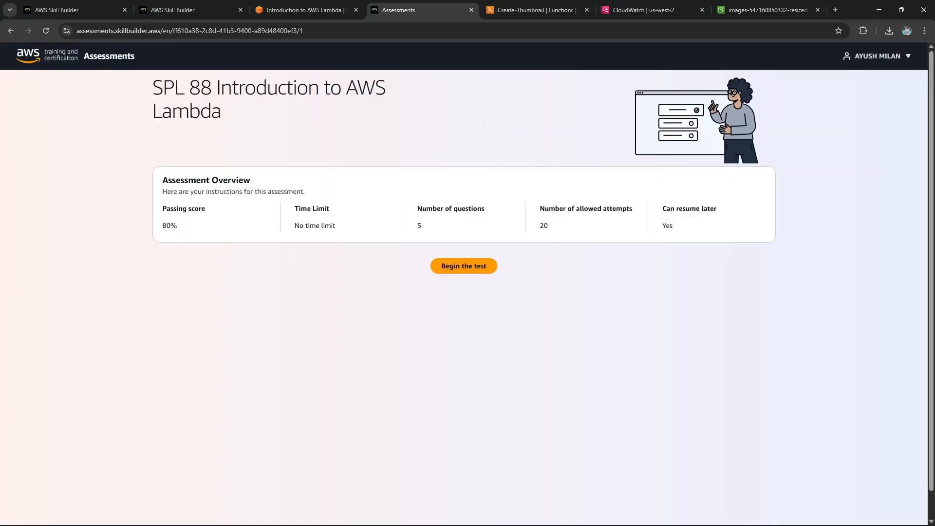
{"action": "left_click", "coordinate": [464, 266]}
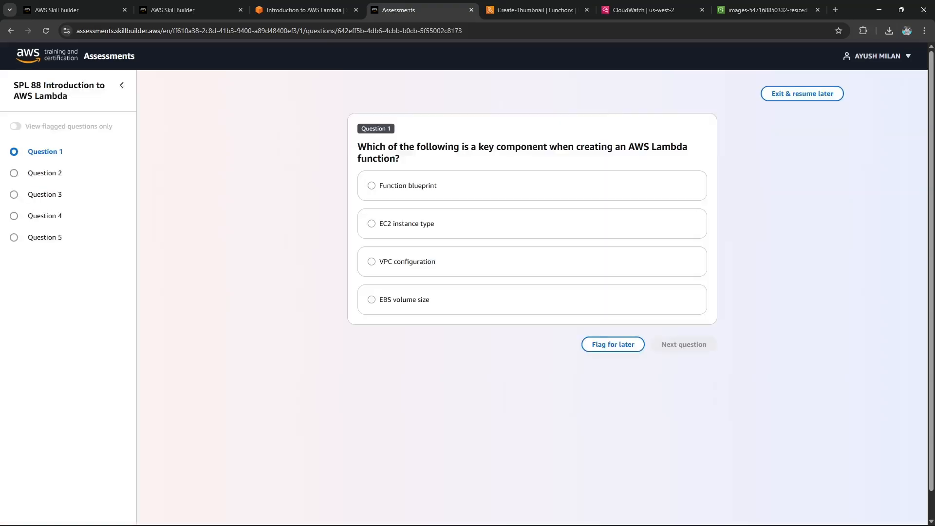
{"action": "left_click_drag", "start_coordinate": [367, 148], "coordinate": [570, 157]}
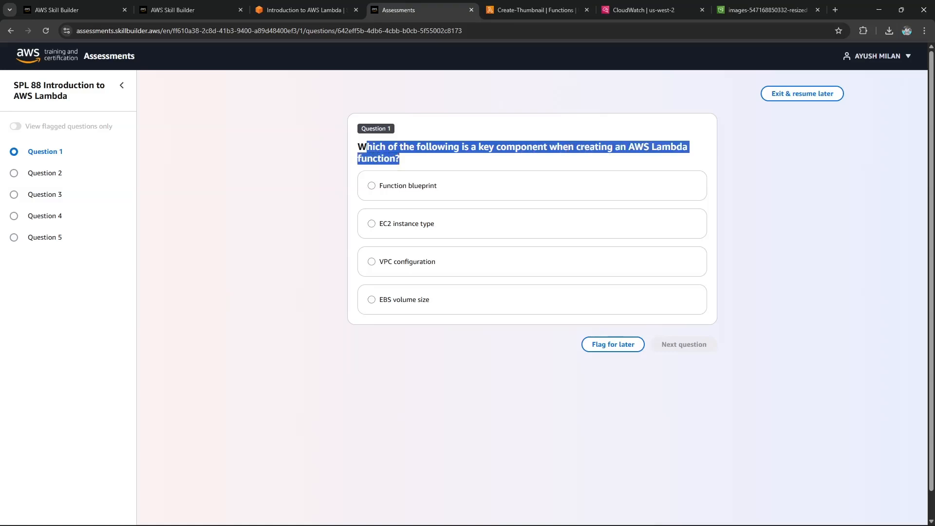
Read Question 1 about the key component of a Lambda function, answer "Function blueprint" and continue to Question 2.
{"action": "left_click", "coordinate": [569, 158]}
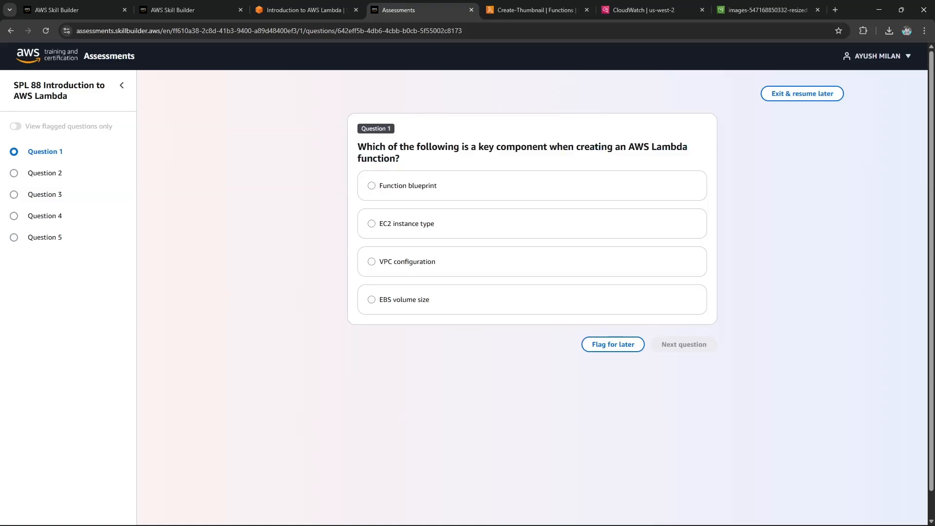
{"action": "left_click_drag", "start_coordinate": [478, 147], "coordinate": [399, 158]}
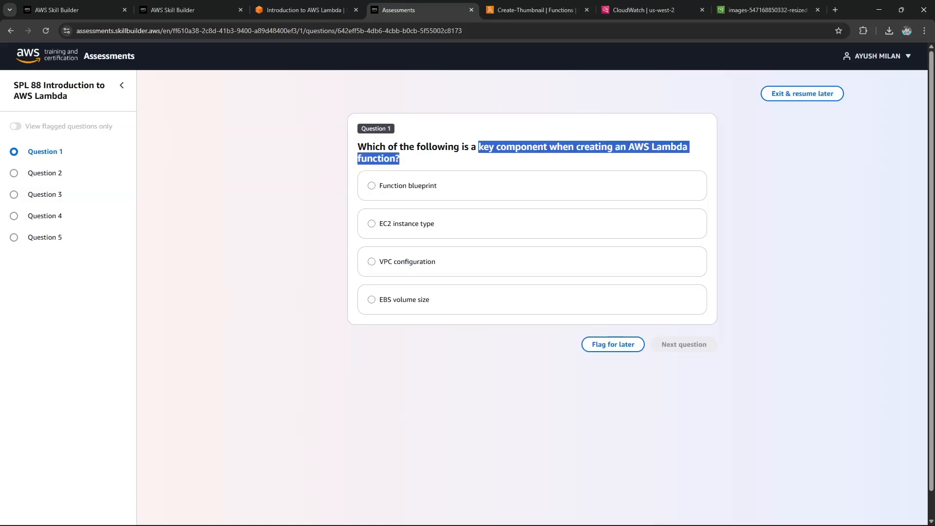
{"action": "left_click", "coordinate": [672, 159]}
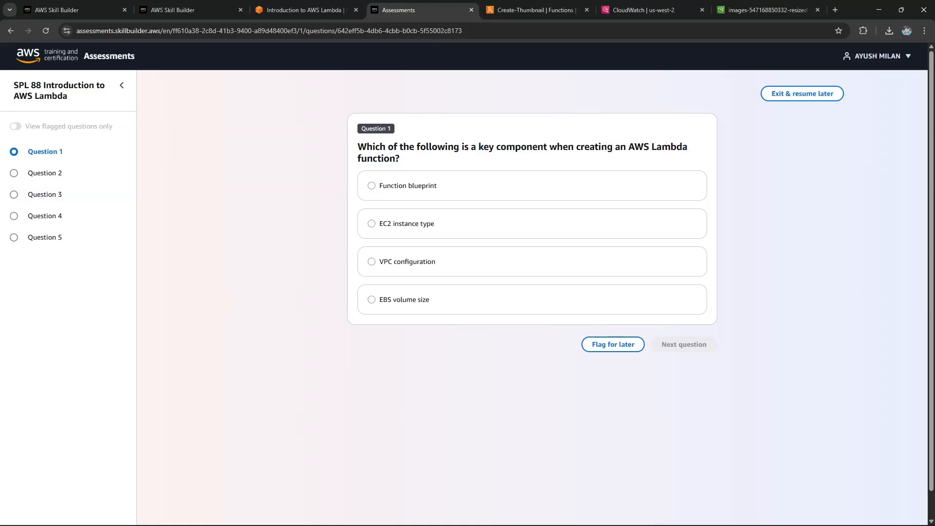
{"action": "left_click", "coordinate": [372, 186]}
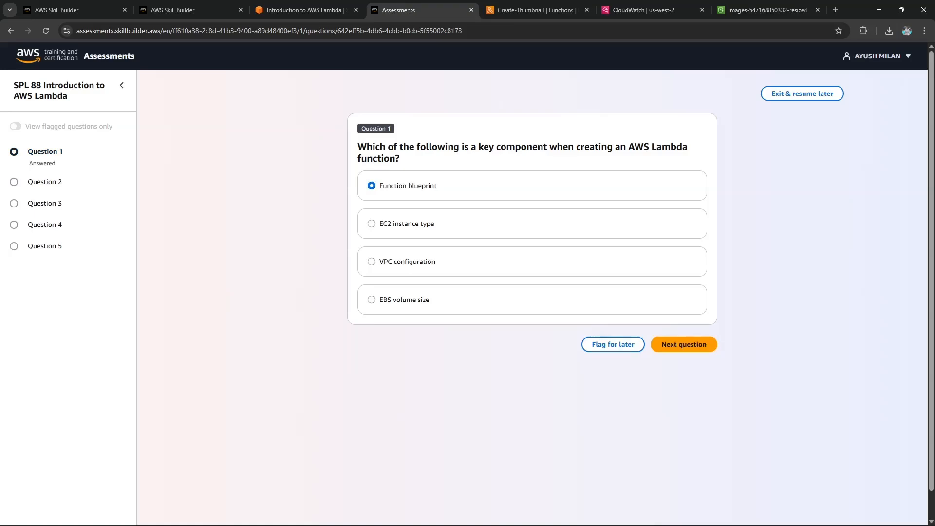
{"action": "left_click", "coordinate": [684, 344]}
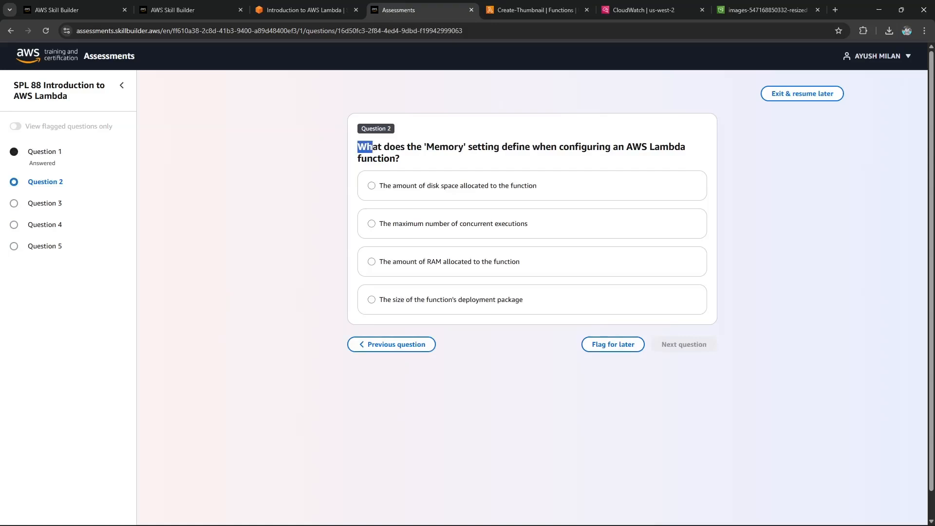
Return to Question 1 to recheck its wording and the VPC configuration option against the chosen answer, and go back to Question 2.
{"action": "left_click", "coordinate": [405, 345]}
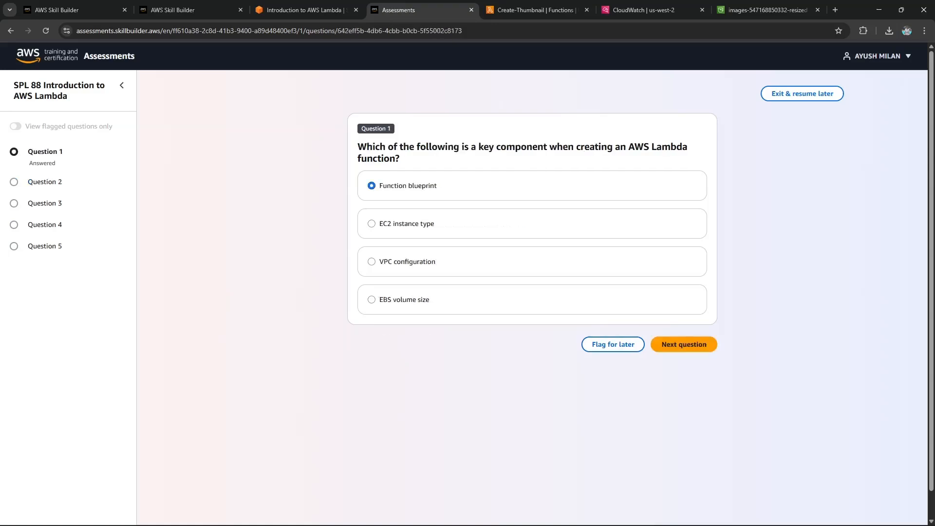
{"action": "left_click_drag", "start_coordinate": [379, 262], "coordinate": [435, 261]}
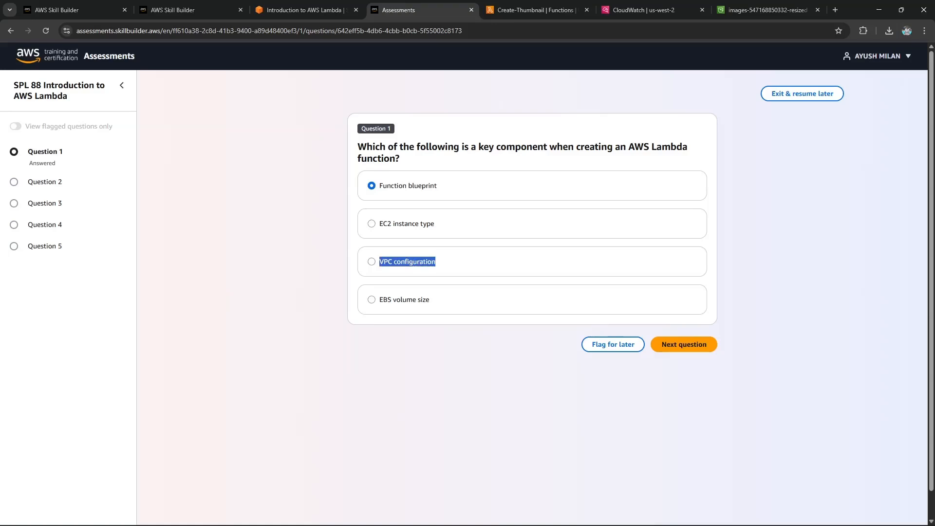
{"action": "left_click", "coordinate": [492, 264]}
{"action": "left_click_drag", "start_coordinate": [475, 147], "coordinate": [568, 146]}
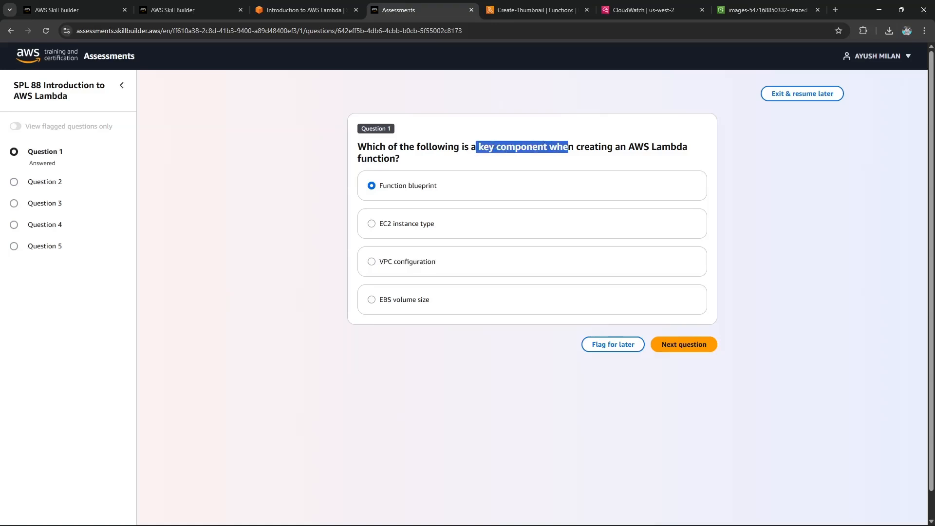
{"action": "left_click", "coordinate": [684, 345]}
Answer Question 2 with "The amount of disk space allocated to the function" and Question 3 with "15 minutes", continuing to Question 4.
{"action": "left_click_drag", "start_coordinate": [427, 146], "coordinate": [399, 158]}
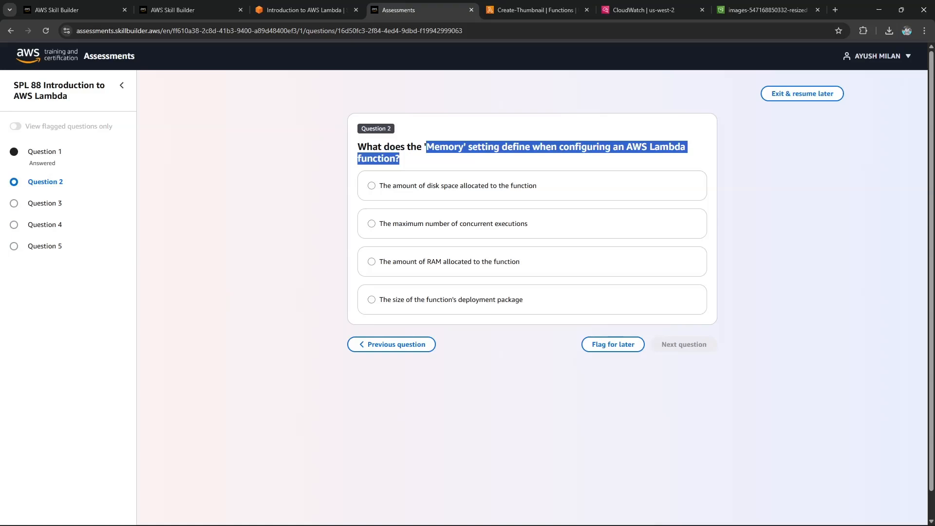
{"action": "left_click", "coordinate": [427, 186]}
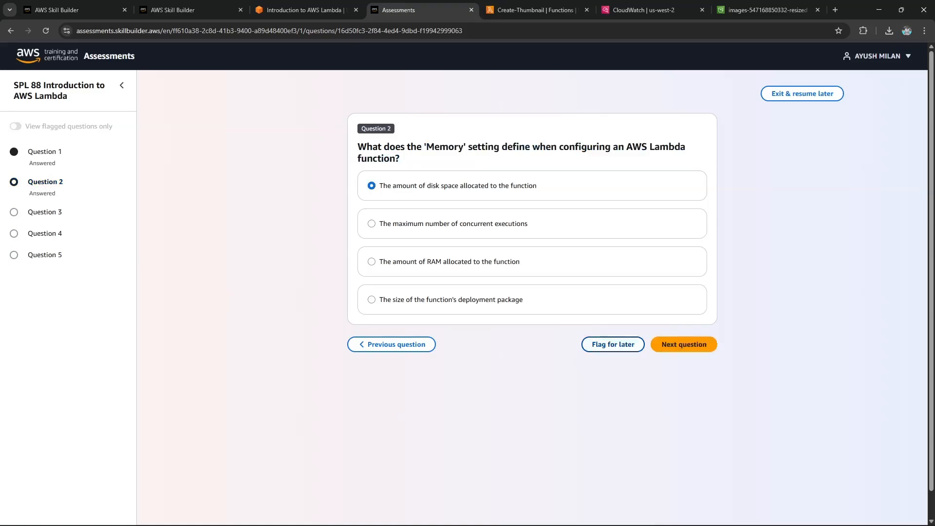
{"action": "left_click", "coordinate": [684, 344]}
{"action": "left_click_drag", "start_coordinate": [432, 147], "coordinate": [682, 149]}
{"action": "left_click", "coordinate": [396, 174]}
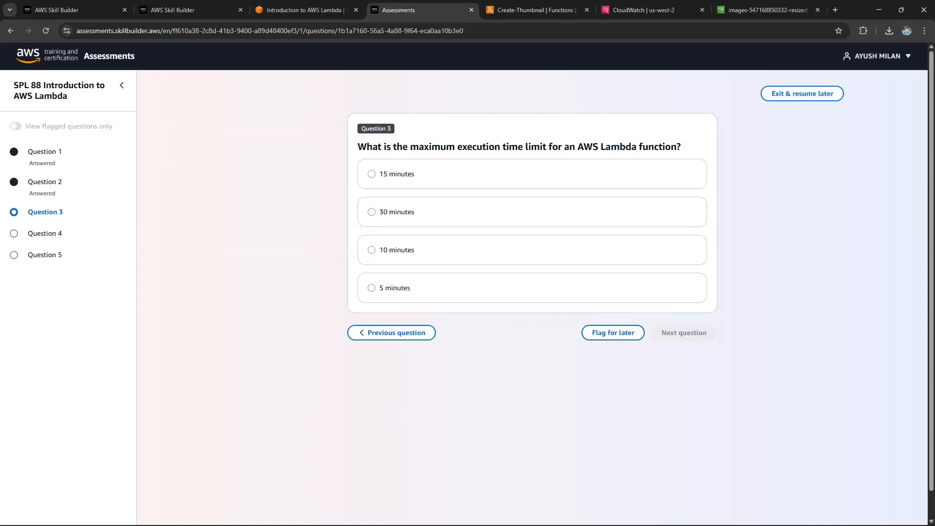
{"action": "left_click", "coordinate": [684, 332]}
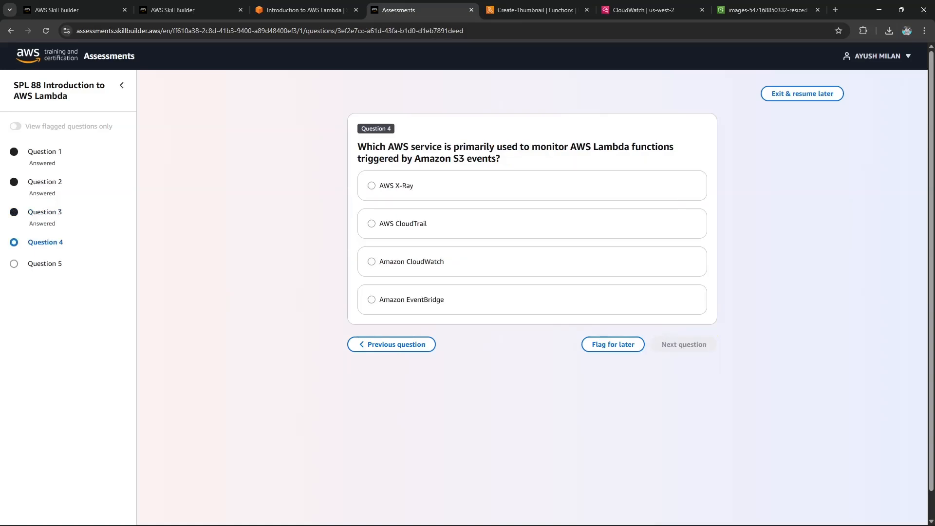
Answer Question 4, on monitoring Lambda functions triggered by S3 events, with "Amazon CloudWatch" and continue to Question 5.
{"action": "left_click_drag", "start_coordinate": [454, 158], "coordinate": [499, 158]}
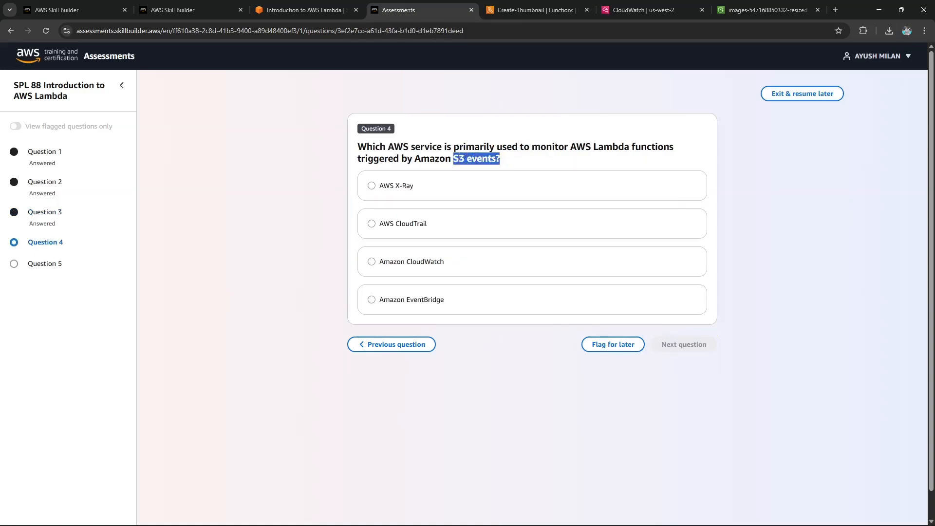
{"action": "left_click", "coordinate": [499, 158]}
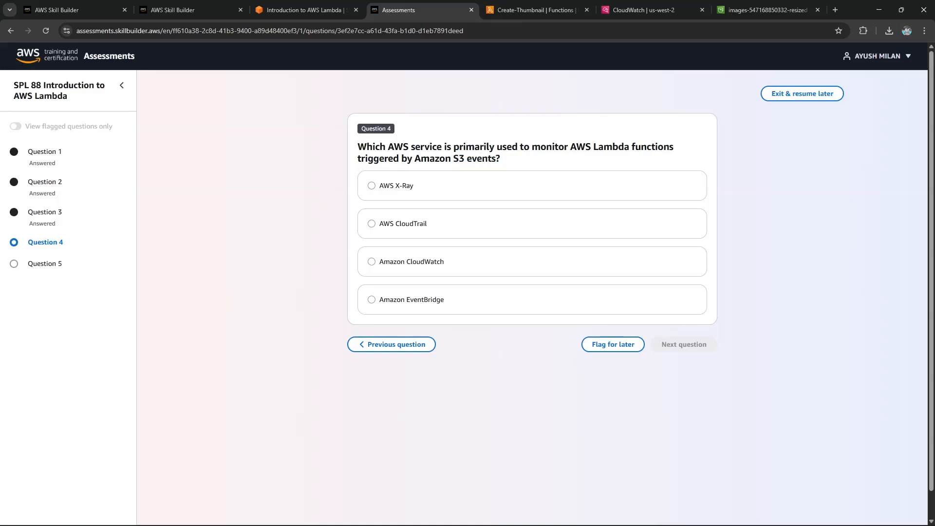
{"action": "left_click", "coordinate": [411, 261]}
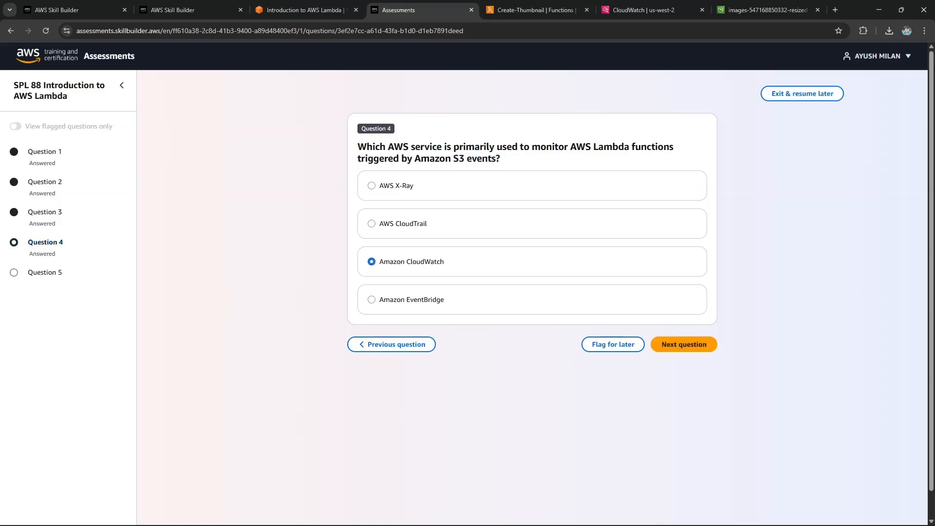
{"action": "left_click", "coordinate": [683, 345]}
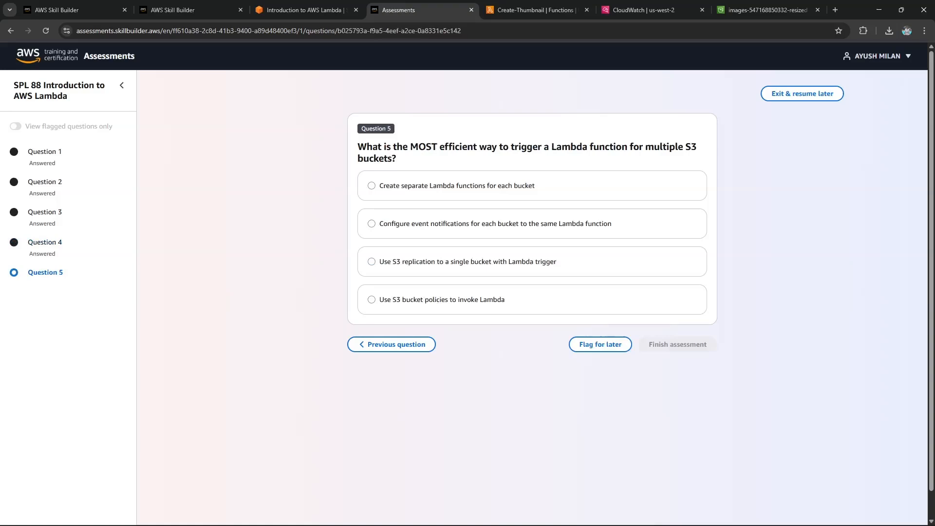
Answer Question 5 with "Use S3 bucket policies to invoke Lambda" and submit the assessment.
{"action": "mouse_move", "coordinate": [396, 147]}
{"action": "left_mouse_down"}
{"action": "mouse_move", "coordinate": [467, 147]}
{"action": "mouse_move", "coordinate": [396, 158]}
{"action": "left_mouse_up"}
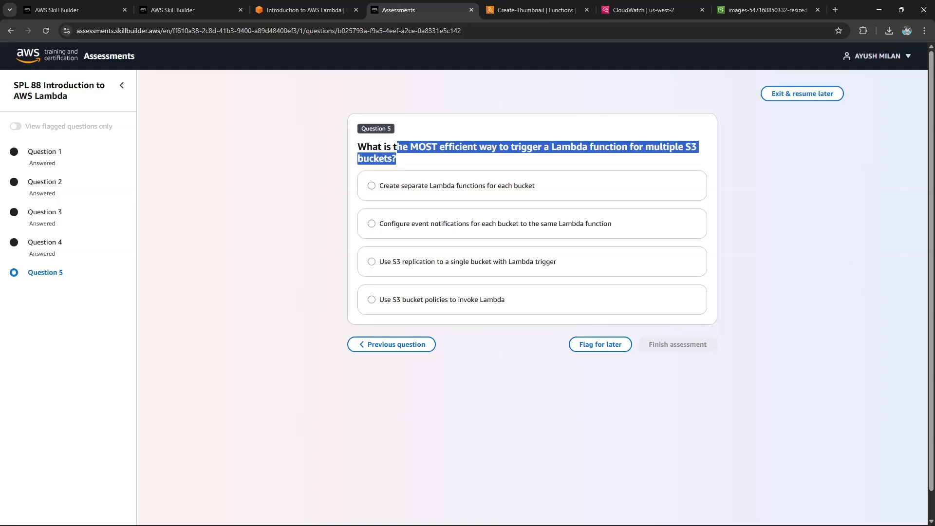
{"action": "left_click", "coordinate": [468, 159]}
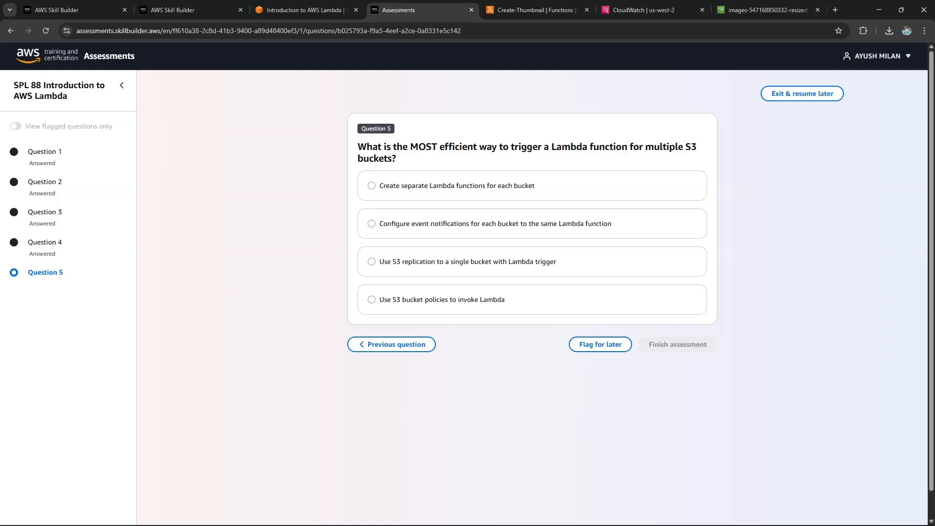
{"action": "left_click", "coordinate": [371, 300]}
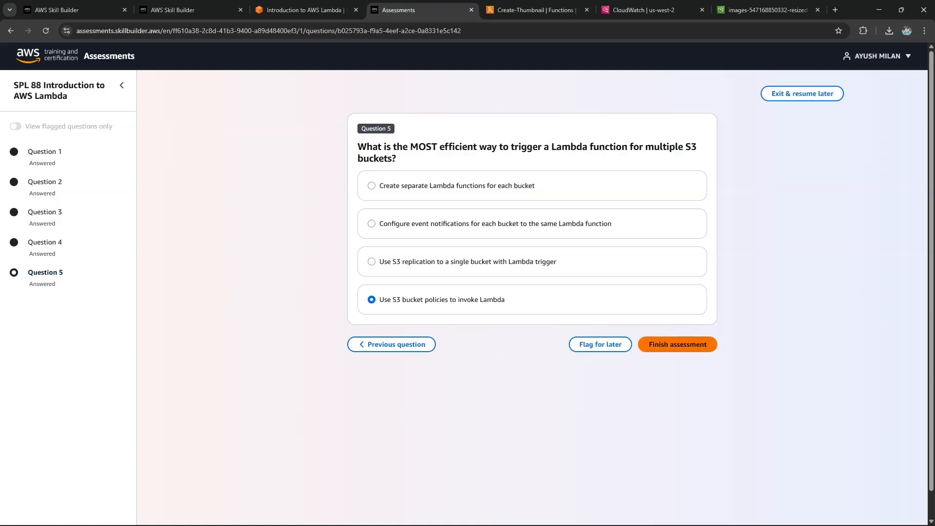
{"action": "left_click", "coordinate": [677, 344]}
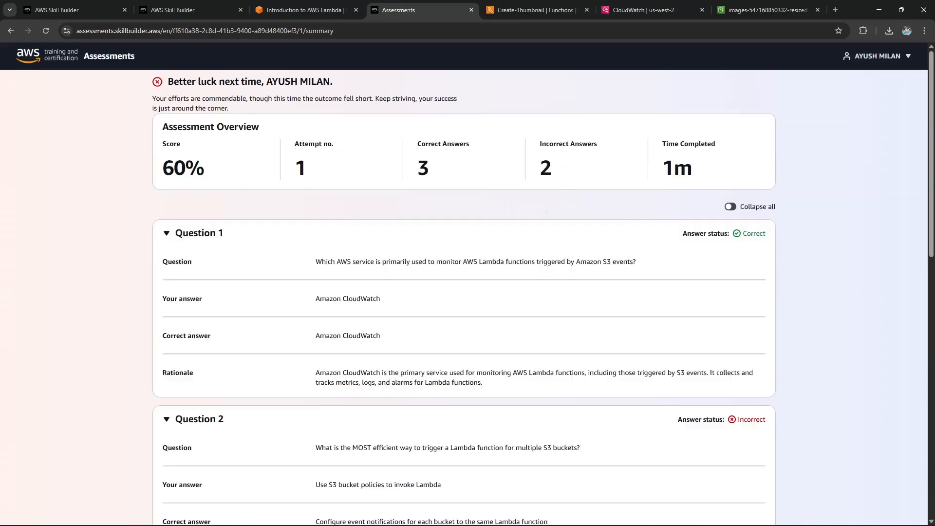
Review the assessment summary, examining the correct answers for the incorrectly answered questions on multiple S3 buckets and the Memory setting.
{"action": "scroll", "coordinate": [467, 282], "scroll_direction": "down", "scroll_amount": 4}
{"action": "scroll", "coordinate": [467, 283], "scroll_direction": "up", "scroll_amount": 3}
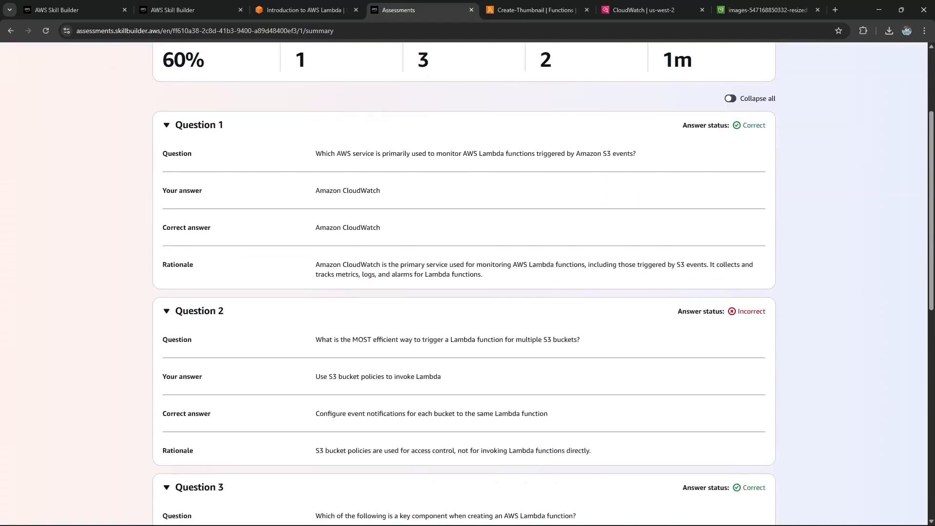
{"action": "double_click", "coordinate": [545, 157]}
{"action": "scroll", "coordinate": [546, 157], "scroll_direction": "down", "scroll_amount": 2}
{"action": "scroll", "coordinate": [322, 290], "scroll_direction": "down", "scroll_amount": 1}
{"action": "left_click_drag", "start_coordinate": [321, 291], "coordinate": [580, 290]}
{"action": "scroll", "coordinate": [542, 283], "scroll_direction": "down", "scroll_amount": 1}
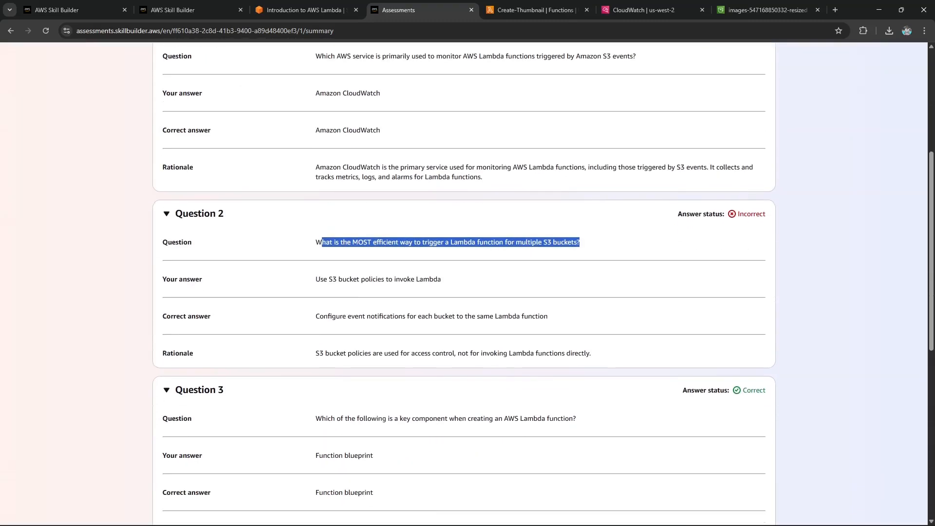
{"action": "left_click_drag", "start_coordinate": [316, 316], "coordinate": [548, 316]}
{"action": "scroll", "coordinate": [464, 282], "scroll_direction": "down", "scroll_amount": 3}
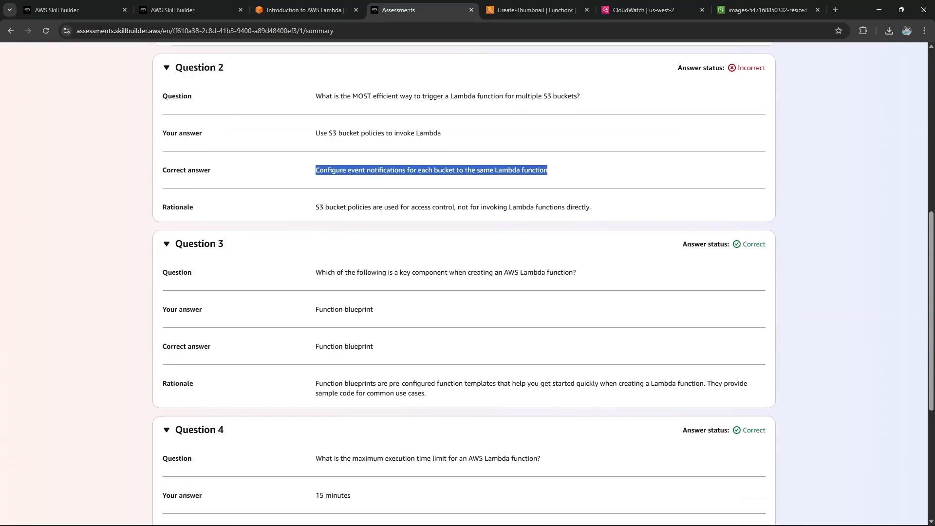
{"action": "scroll", "coordinate": [463, 282], "scroll_direction": "down", "scroll_amount": 5}
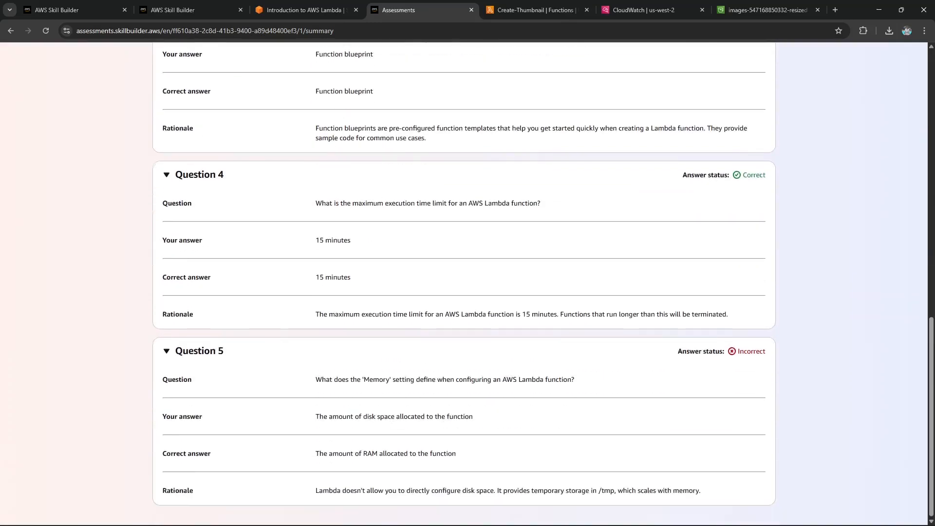
{"action": "left_click_drag", "start_coordinate": [316, 379], "coordinate": [567, 379]}
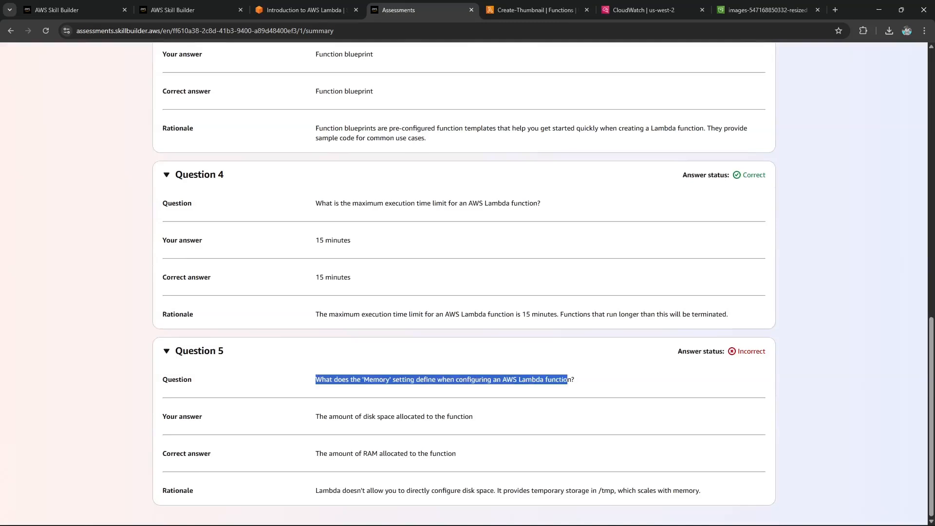
{"action": "left_click_drag", "start_coordinate": [316, 454], "coordinate": [456, 454]}
{"action": "scroll", "coordinate": [456, 454], "scroll_direction": "up", "scroll_amount": 13}
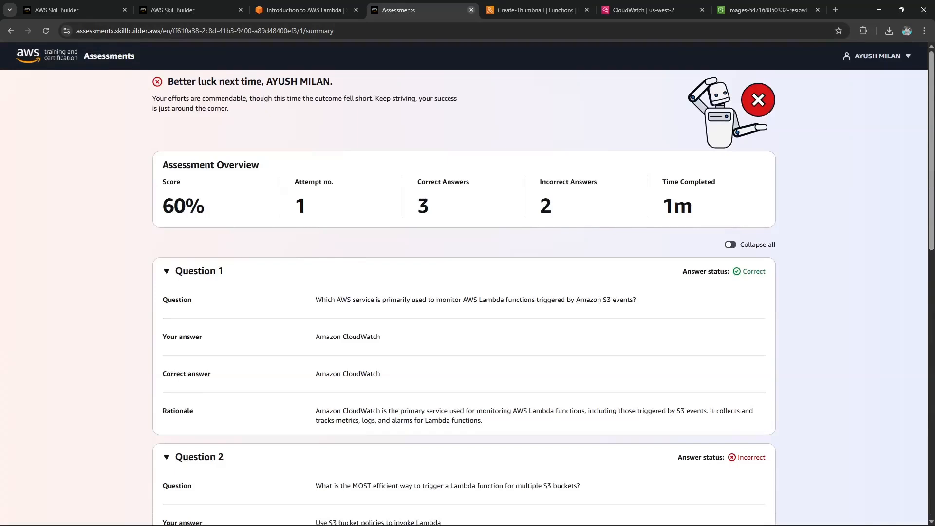
Close the assessment results and retake the knowledge check from the Introduction to AWS Lambda lab page, starting a new attempt.
{"action": "left_click", "coordinate": [471, 10]}
{"action": "left_click", "coordinate": [760, 302]}
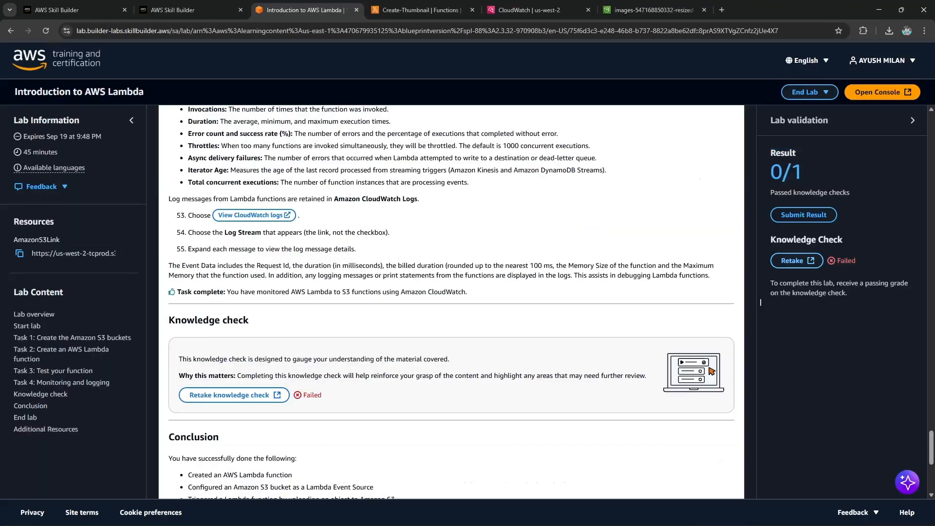
{"action": "left_click", "coordinate": [285, 395]}
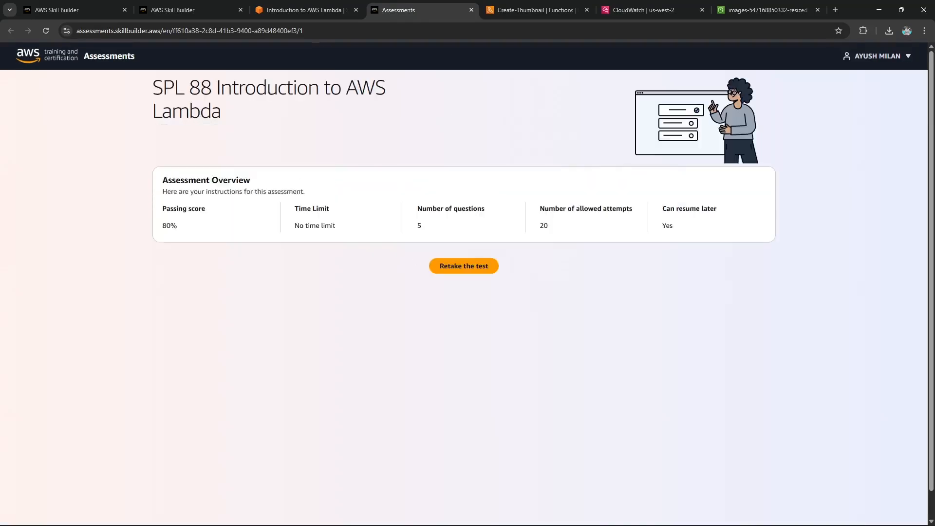
{"action": "left_click", "coordinate": [464, 266]}
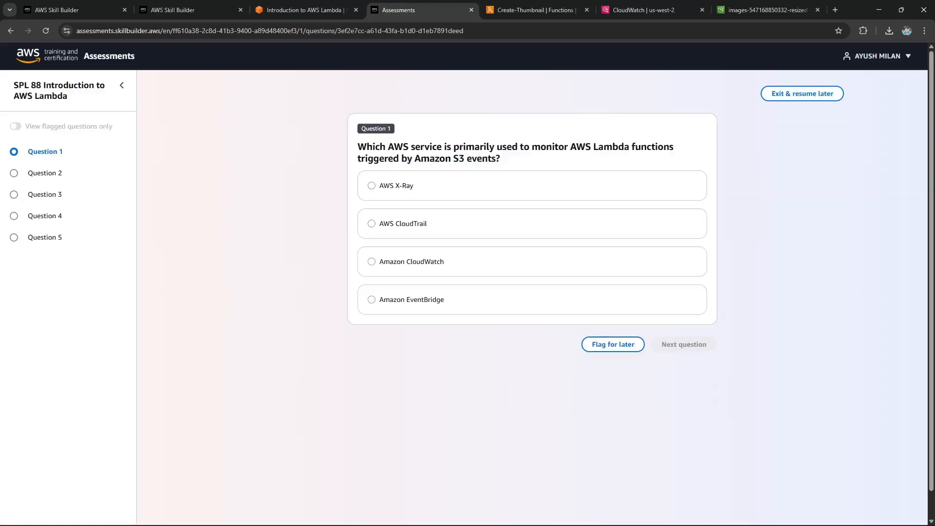
In the new attempt, answer Question 1 with "Amazon CloudWatch" and Question 2 with its first option, continuing to Question 3.
{"action": "left_click", "coordinate": [372, 262]}
{"action": "left_click", "coordinate": [684, 345]}
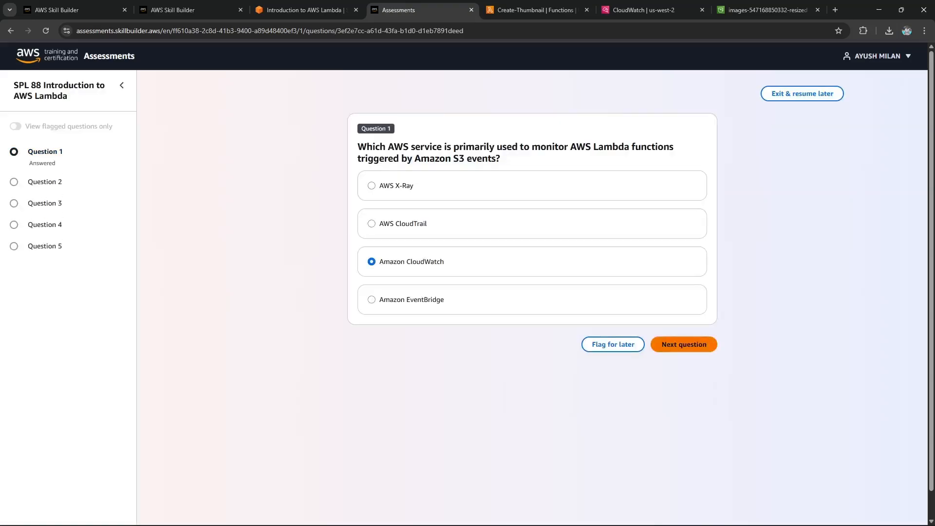
{"action": "left_click", "coordinate": [372, 185]}
{"action": "left_click", "coordinate": [683, 344]}
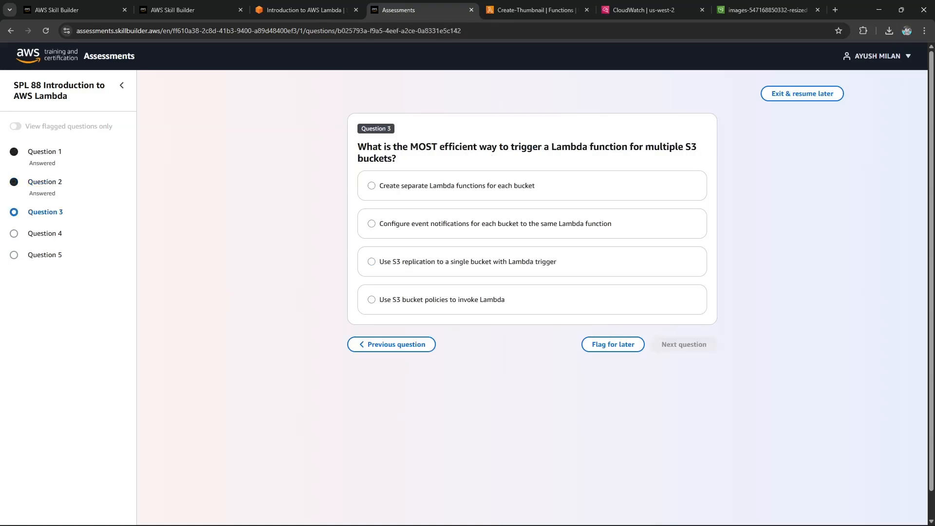
Answer Question 3 with "Configure event notifications for each bucket to the same Lambda function" and Question 4 with "15 minutes".
{"action": "left_click_drag", "start_coordinate": [491, 157], "coordinate": [444, 147]}
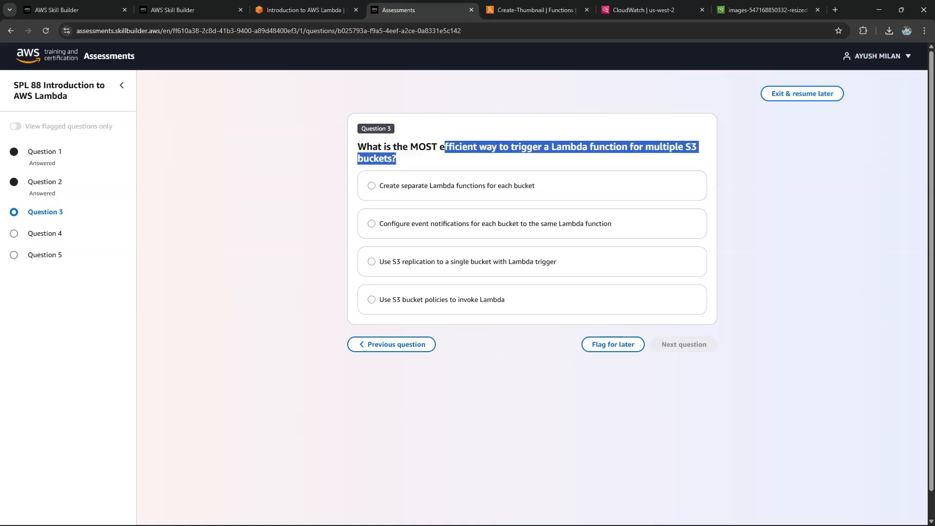
{"action": "left_click", "coordinate": [428, 223]}
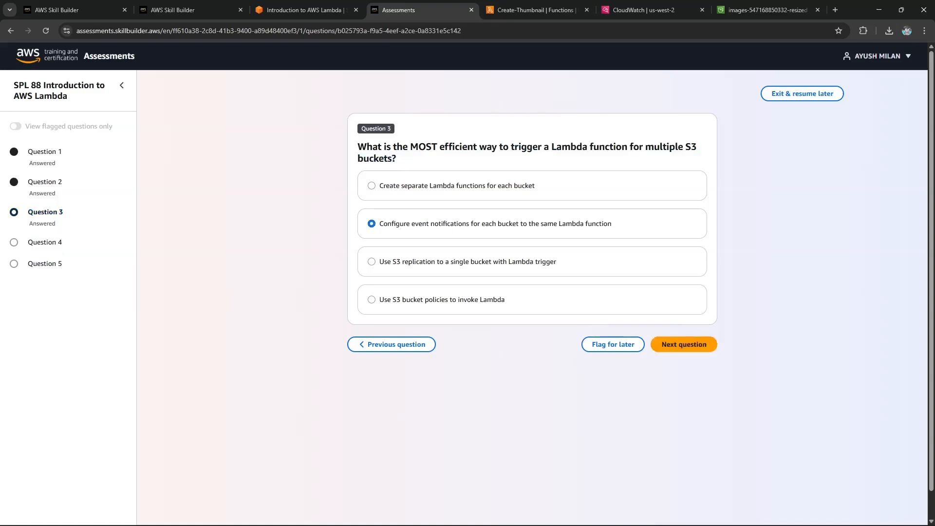
{"action": "left_click", "coordinate": [684, 345]}
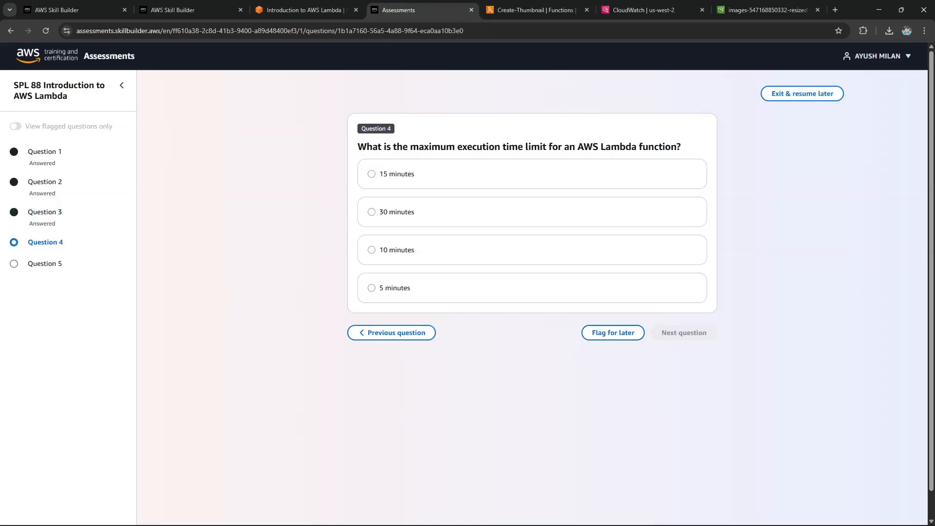
{"action": "left_click", "coordinate": [397, 174]}
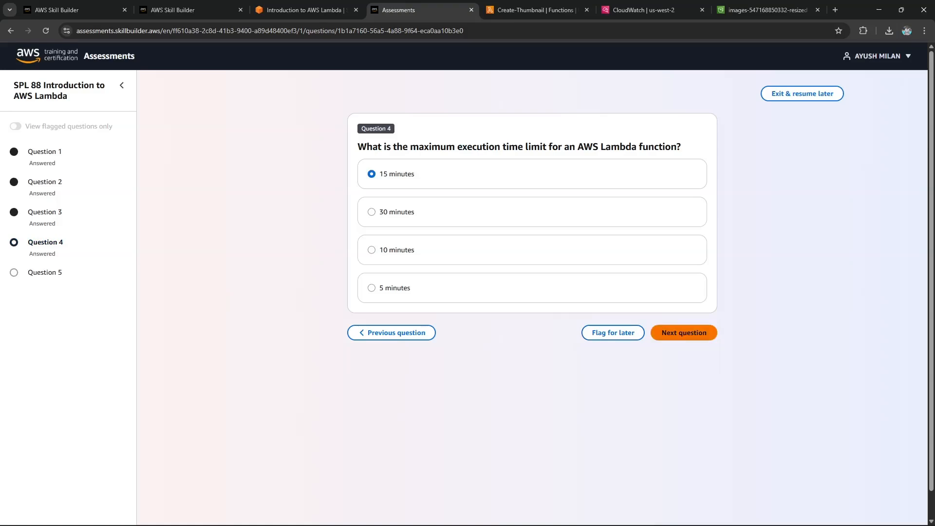
Continue to Question 5, answer it with "The amount of RAM allocated to the function", and finish the assessment.
{"action": "left_click", "coordinate": [684, 333]}
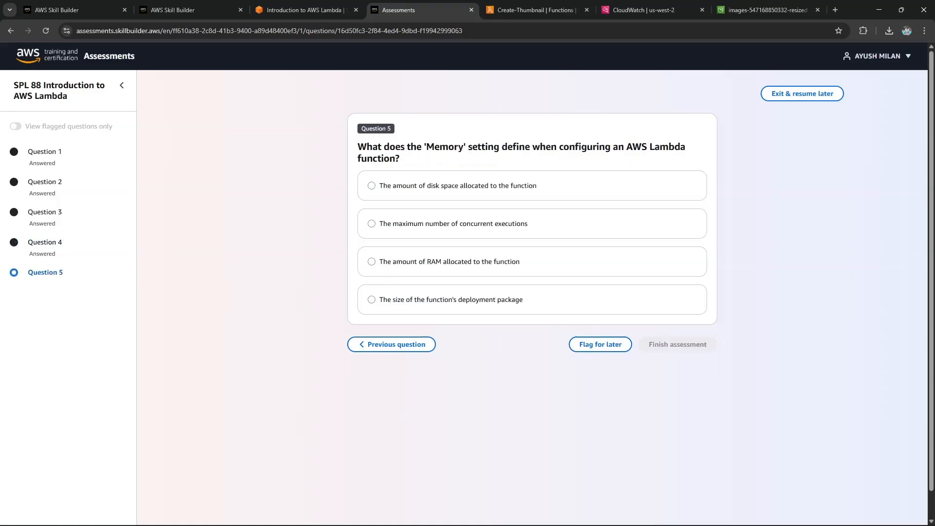
{"action": "left_click_drag", "start_coordinate": [373, 146], "coordinate": [399, 159]}
{"action": "left_click", "coordinate": [468, 159]}
{"action": "left_click", "coordinate": [371, 262]}
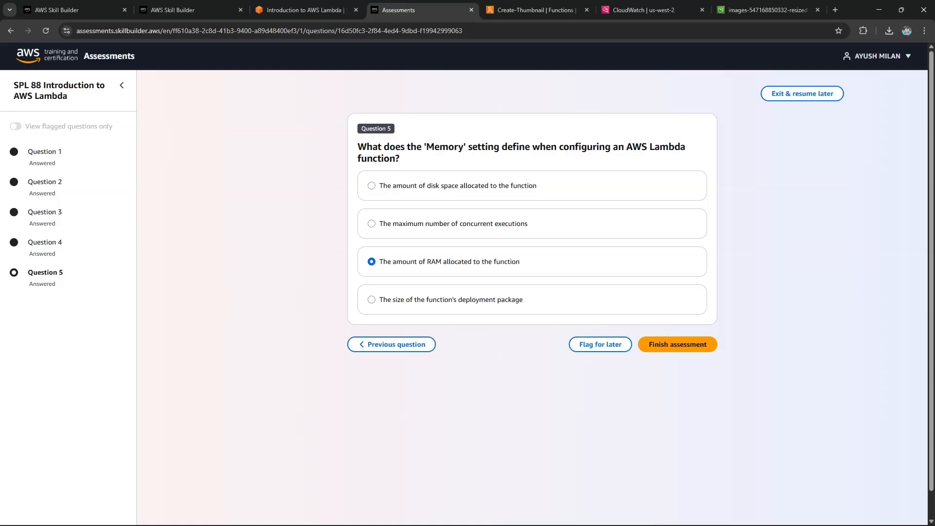
{"action": "left_click", "coordinate": [677, 344]}
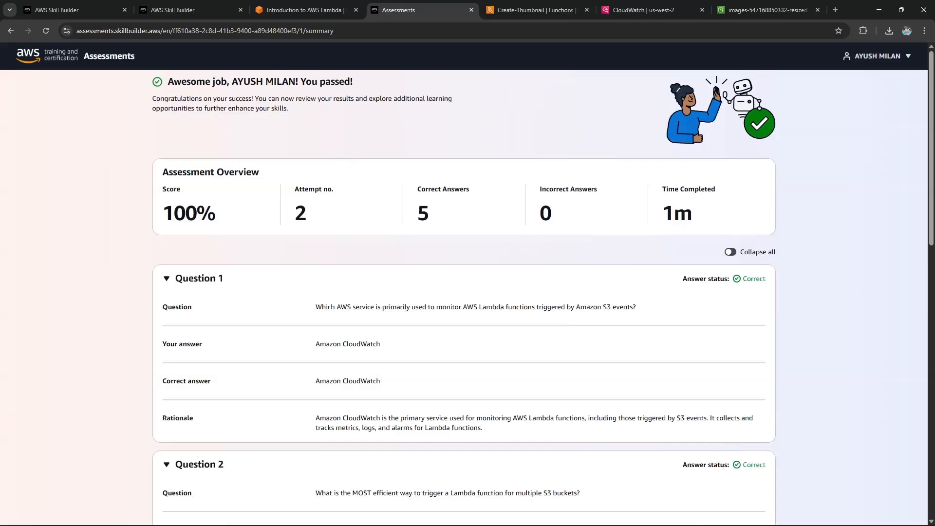
Submit the lab validation result on the Introduction to AWS Lambda lab page and review its end-lab instructions.
{"action": "left_click", "coordinate": [307, 9]}
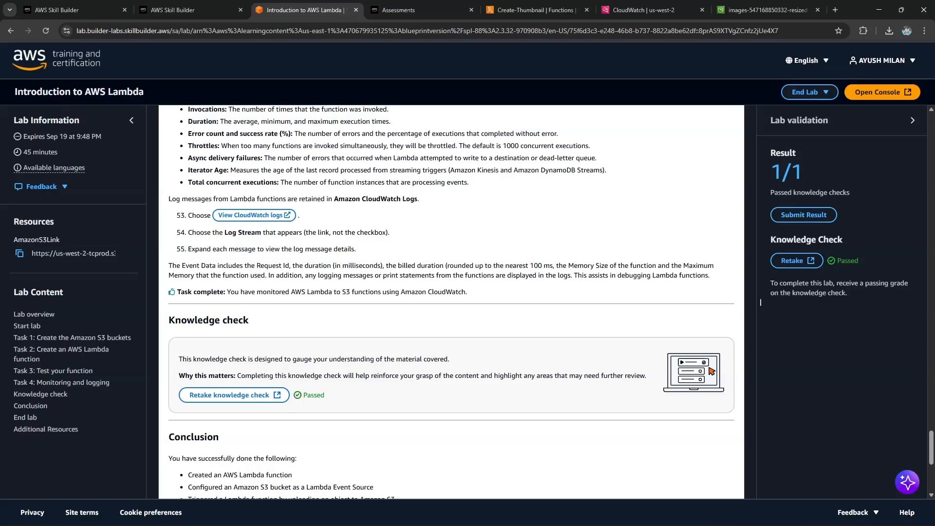
{"action": "left_click", "coordinate": [803, 215]}
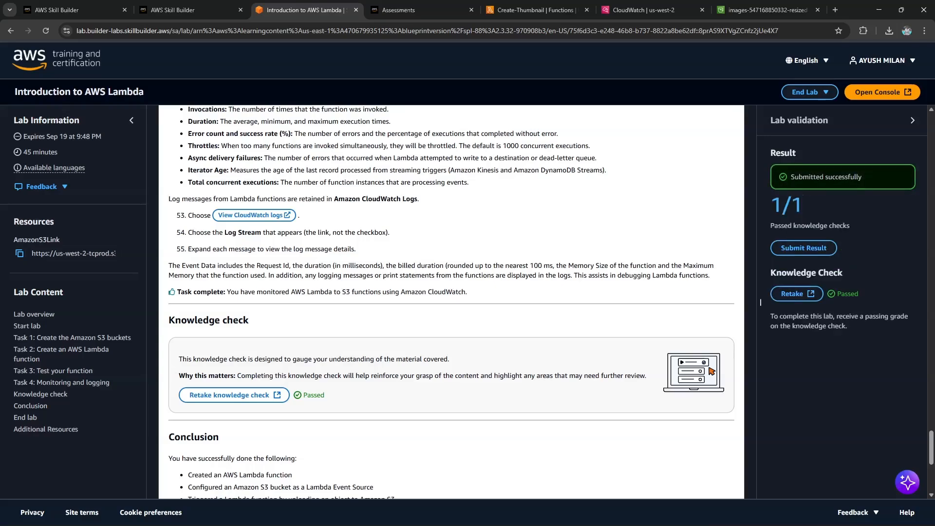
{"action": "scroll", "coordinate": [760, 302], "scroll_direction": "down", "scroll_amount": 6}
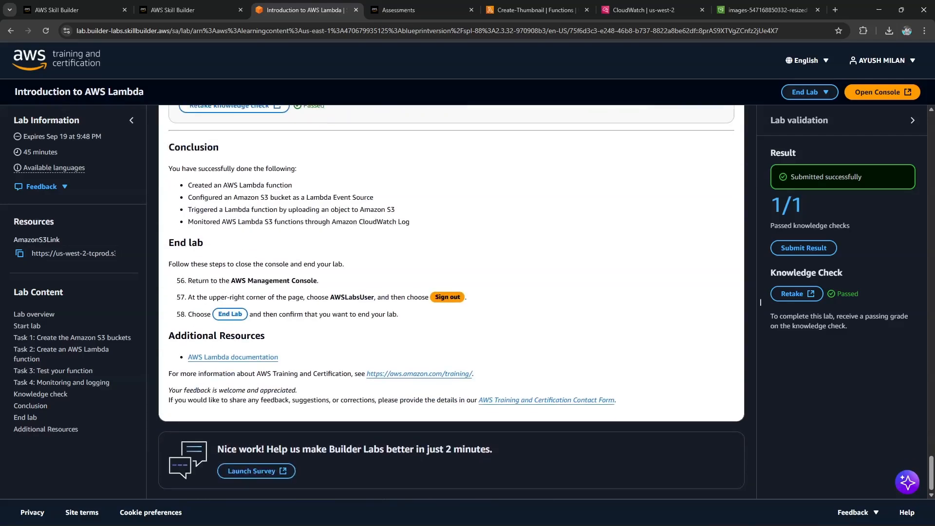
Switch to the AWS console page of the Create-Thumbnail function and sign out of the lab account.
{"action": "left_click", "coordinate": [536, 9]}
{"action": "left_click", "coordinate": [844, 53]}
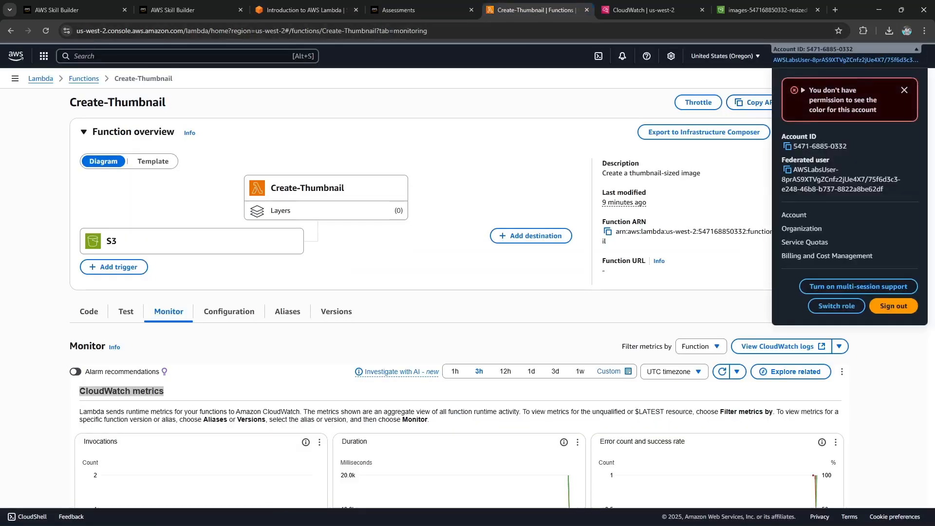
{"action": "left_click", "coordinate": [893, 306]}
End the Introduction to AWS Lambda lab session with the Complete Lab option and confirm the completion.
{"action": "left_click", "coordinate": [311, 10]}
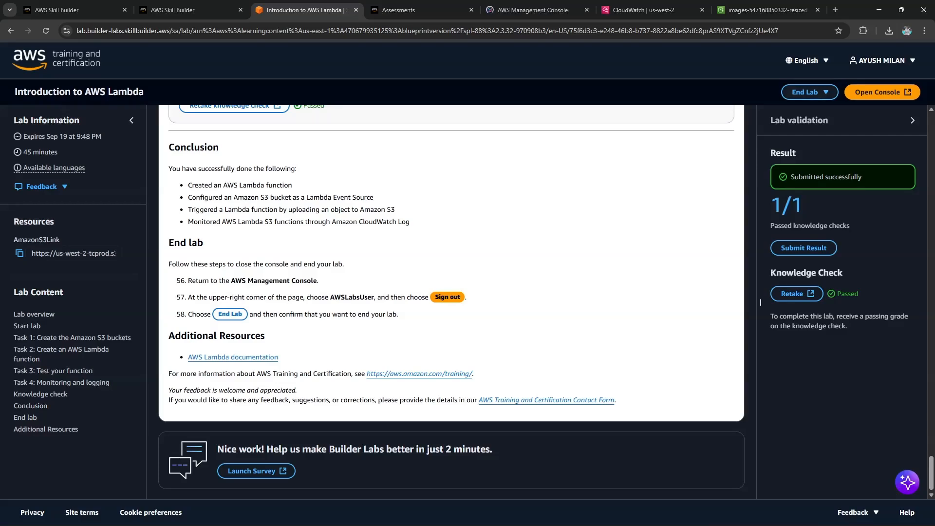
{"action": "left_click", "coordinate": [809, 92]}
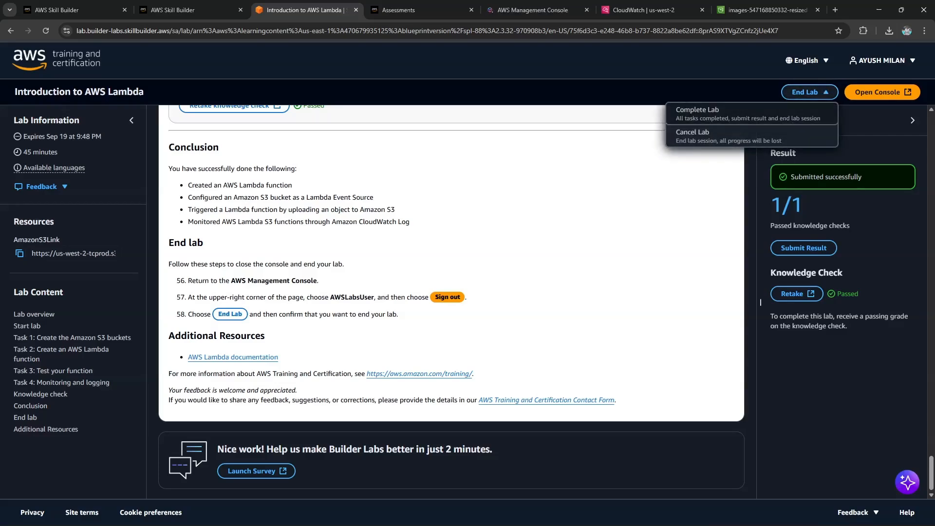
{"action": "left_click", "coordinate": [751, 113]}
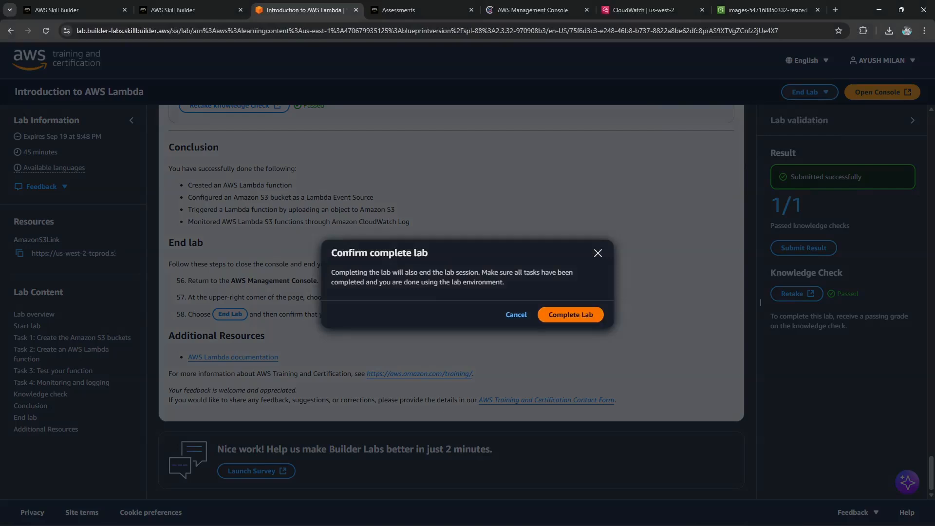
{"action": "left_click", "coordinate": [571, 314]}
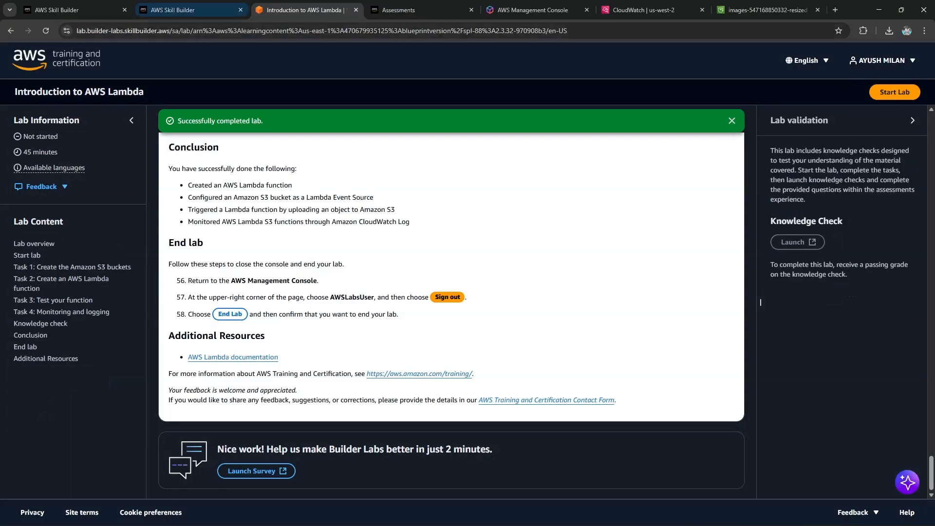
On the Skill Builder training page, select a five-star feedback rating, proceed to Achievements, and reload the page for the certificate.
{"action": "left_click", "coordinate": [192, 10]}
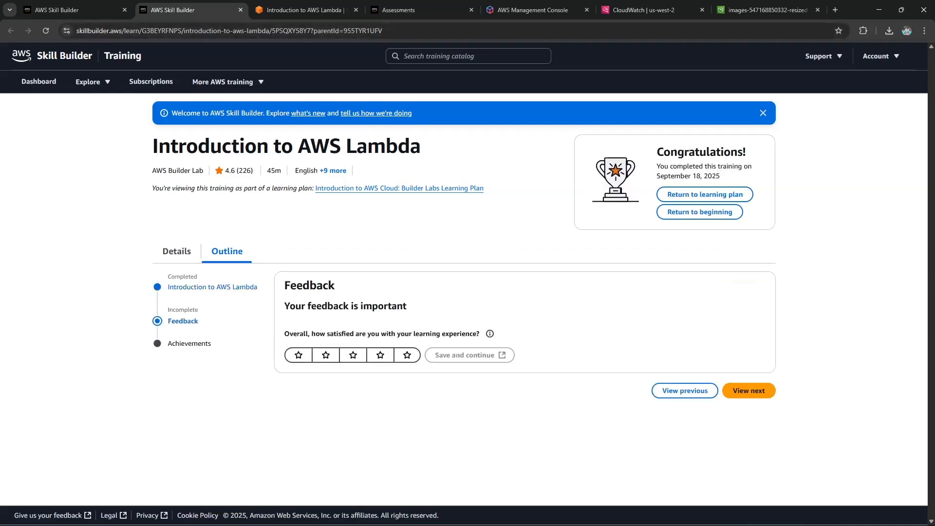
{"action": "left_click_drag", "start_coordinate": [663, 151], "coordinate": [719, 176]}
{"action": "left_click", "coordinate": [407, 355]}
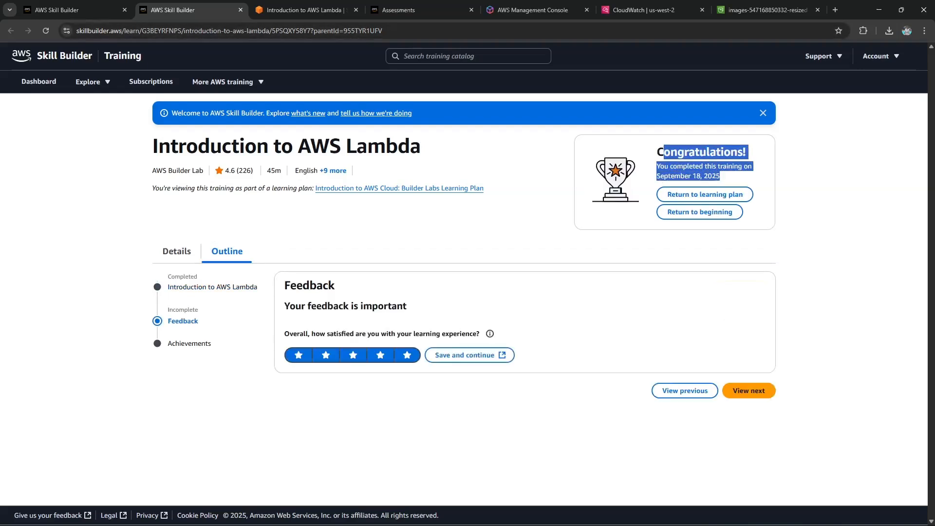
{"action": "left_click", "coordinate": [749, 391]}
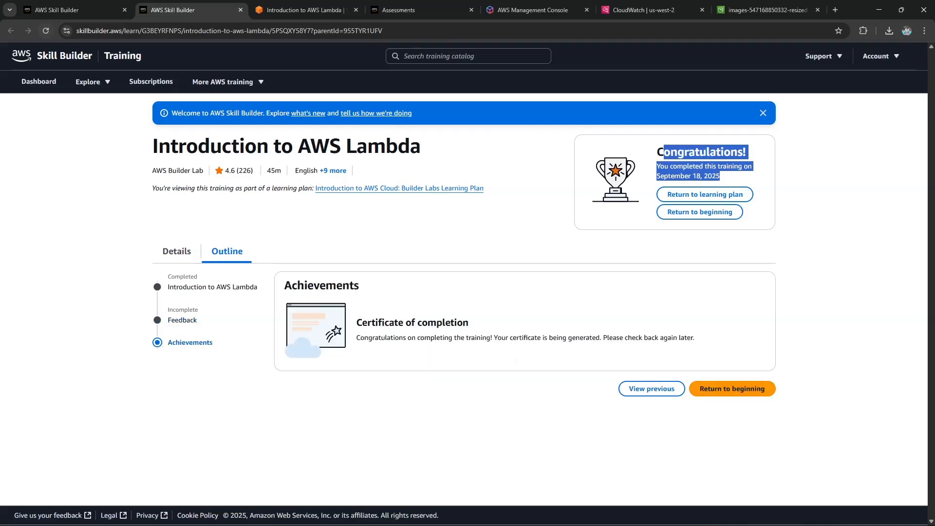
{"action": "left_click", "coordinate": [46, 30]}
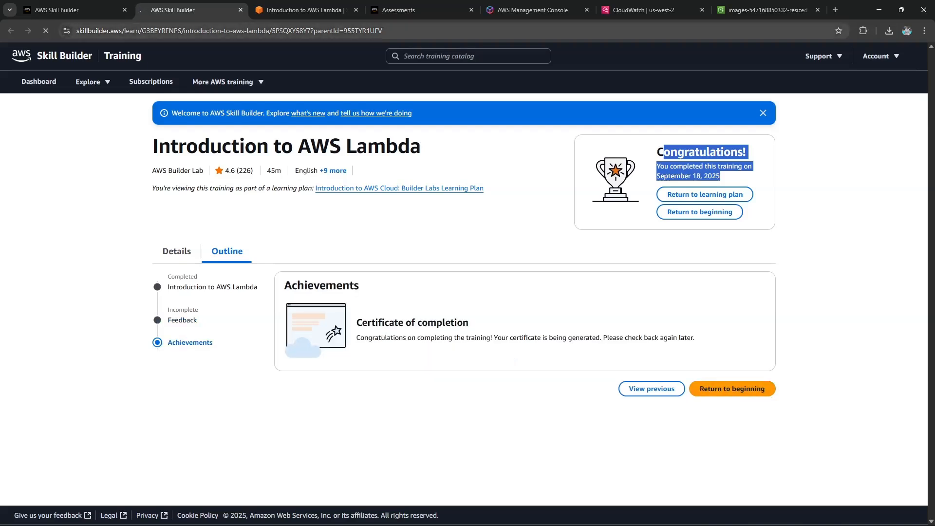